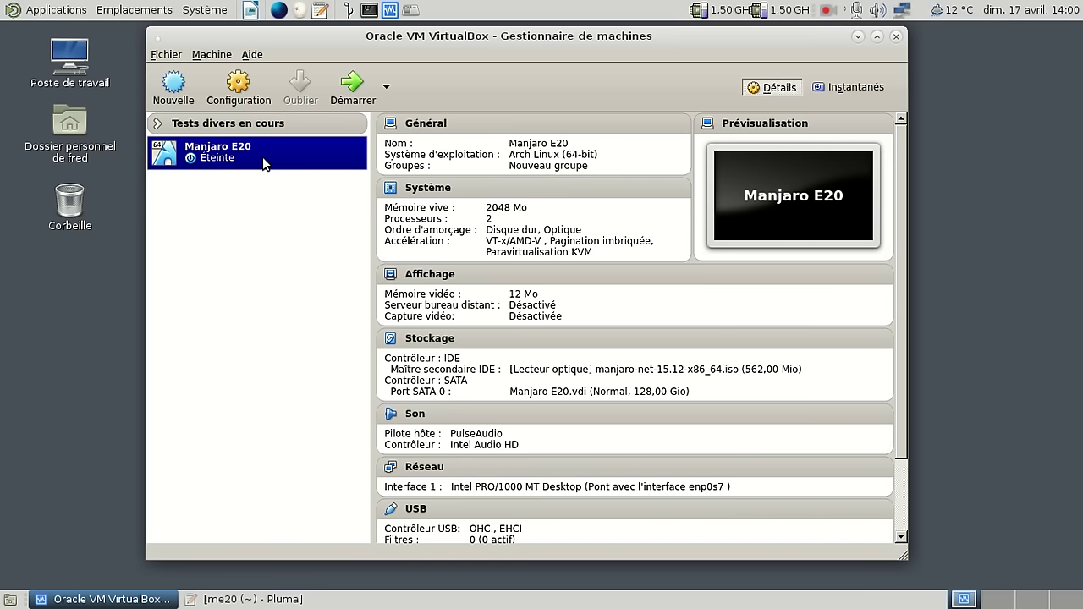
Step: Start the Manjaro E20 VM, set the boot menu to Français, and boot Démarrer Manjaro Linux
left_click(356, 88)
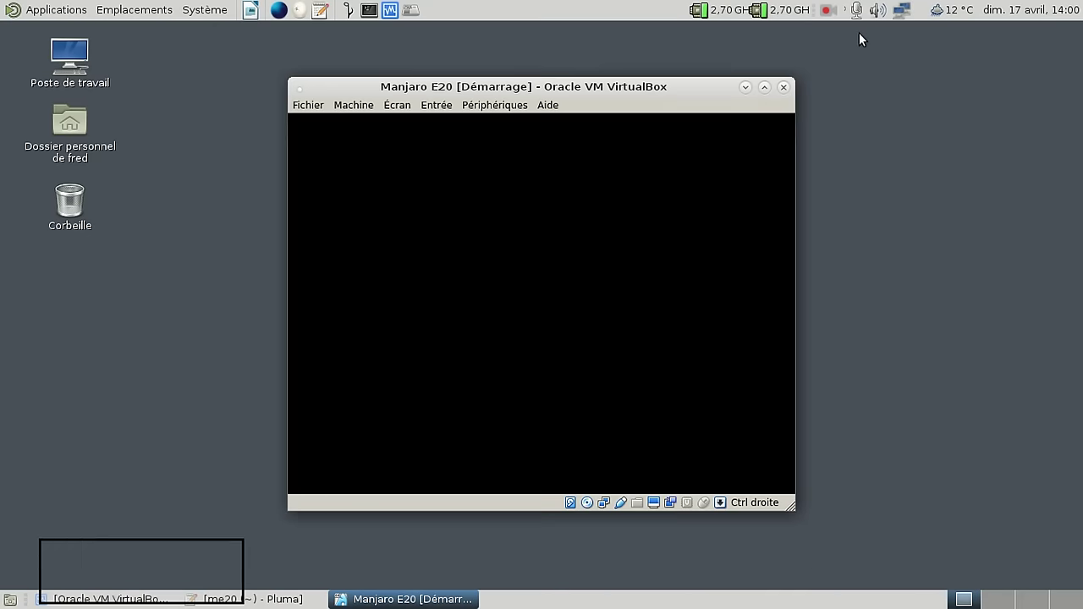
left_click_drag(628, 90, 562, 68)
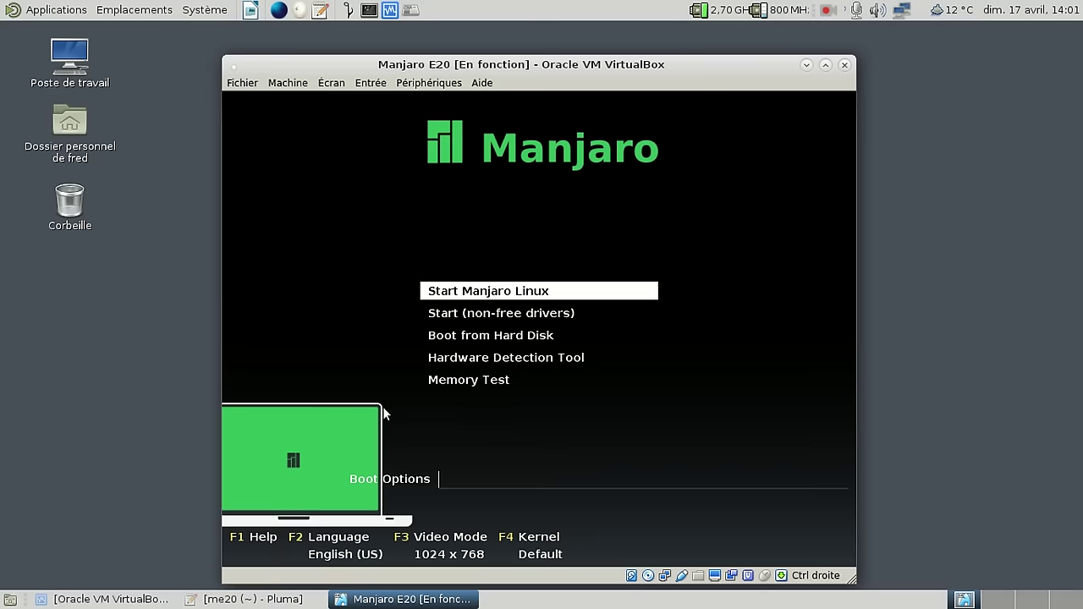
key("F2")
key("Down")
key("Down")
key("Down")
key("Down")
key("Return")
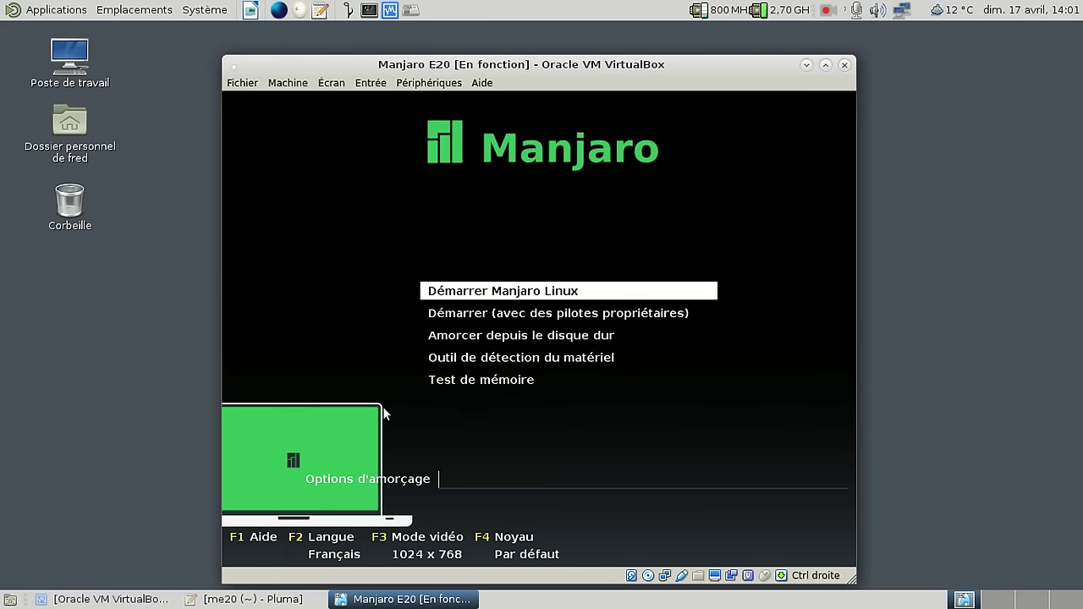
key("Return")
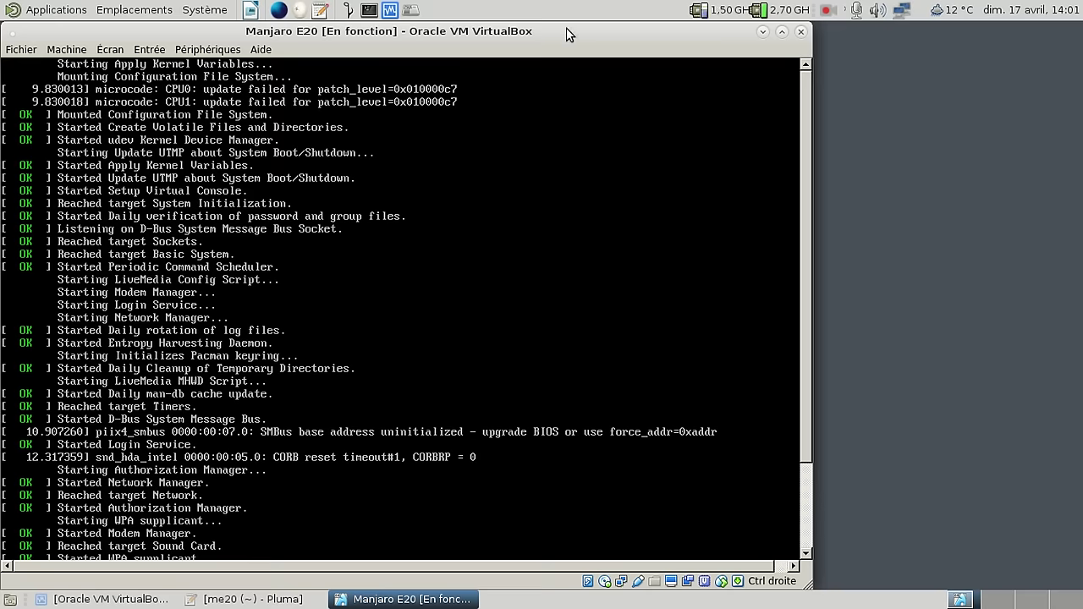
left_click_drag(520, 34, 652, 36)
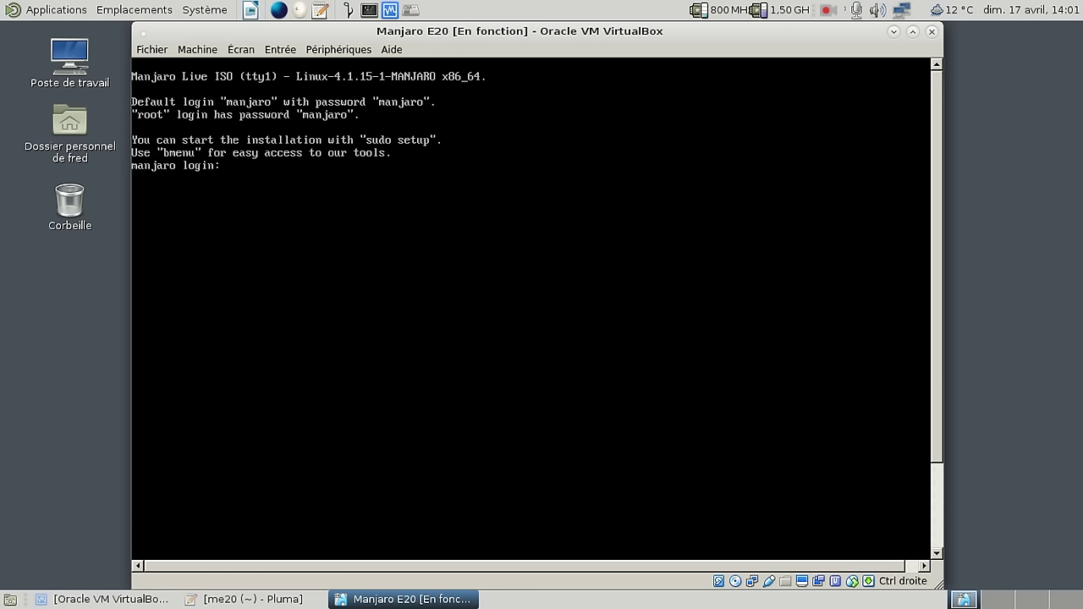
Step: Log in to the Manjaro live console as root with the root password, retrying after failed attempts
key("Return")
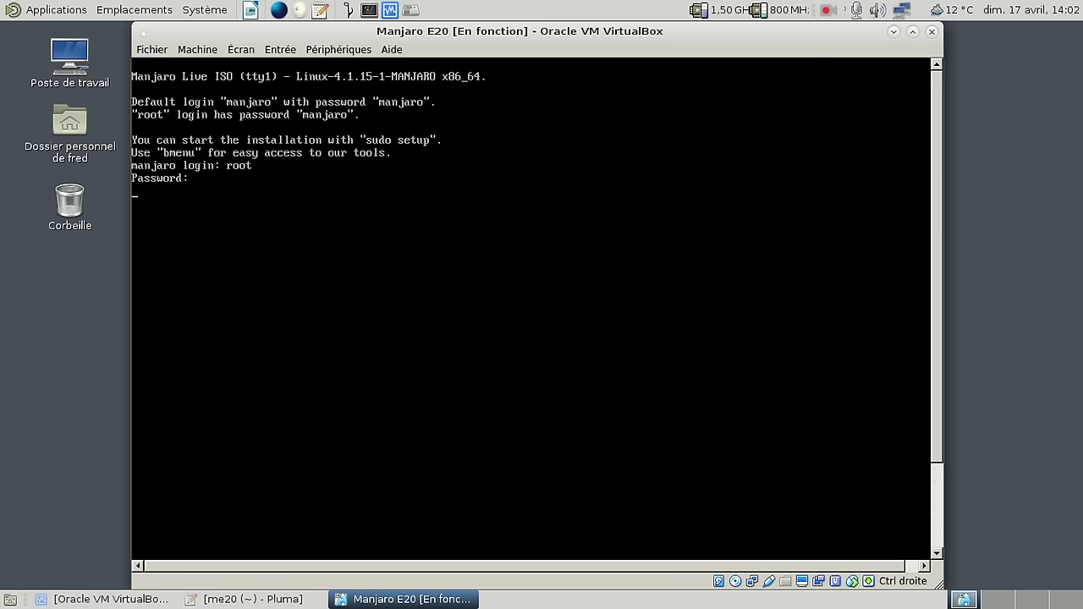
key("Return")
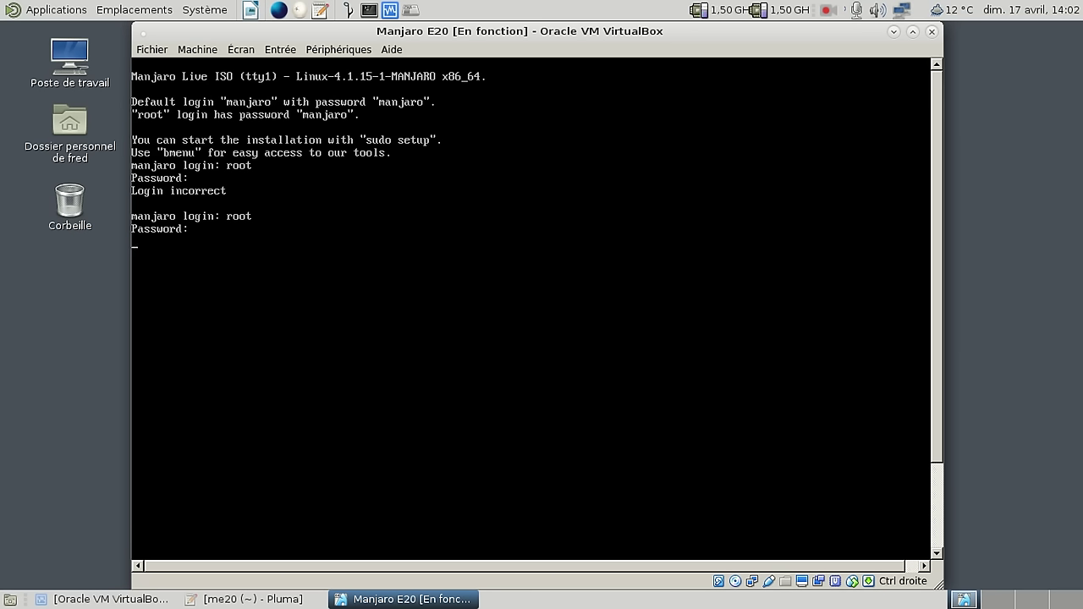
key("Return")
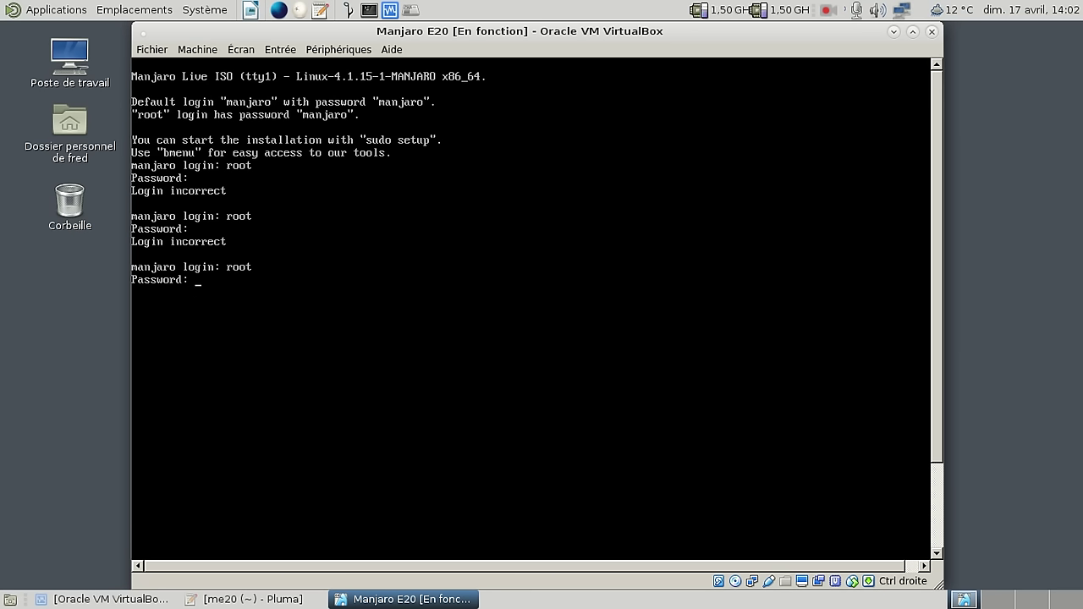
key("Return")
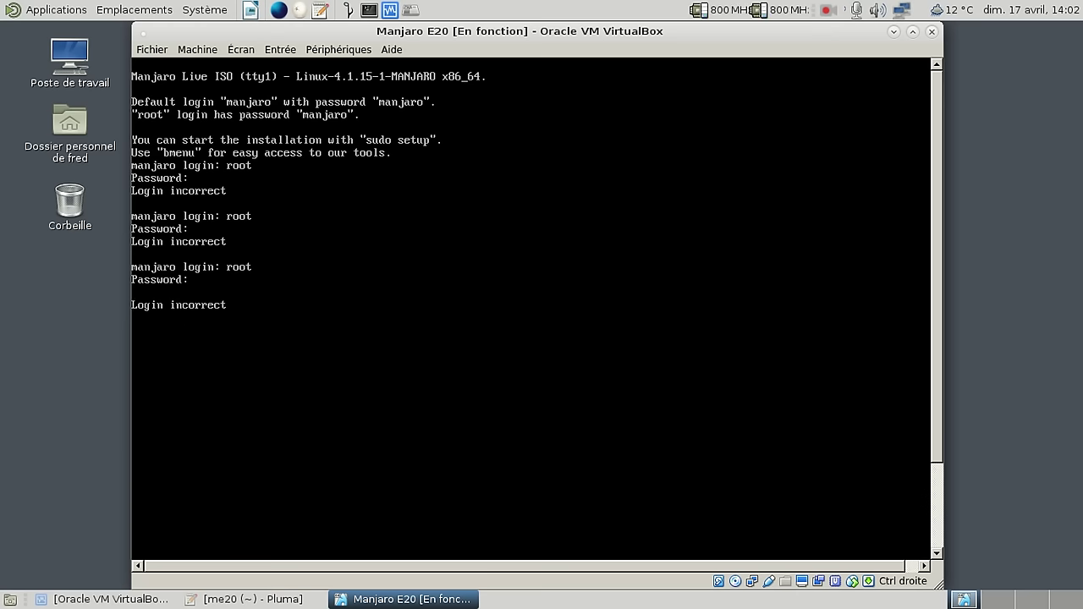
key("Return")
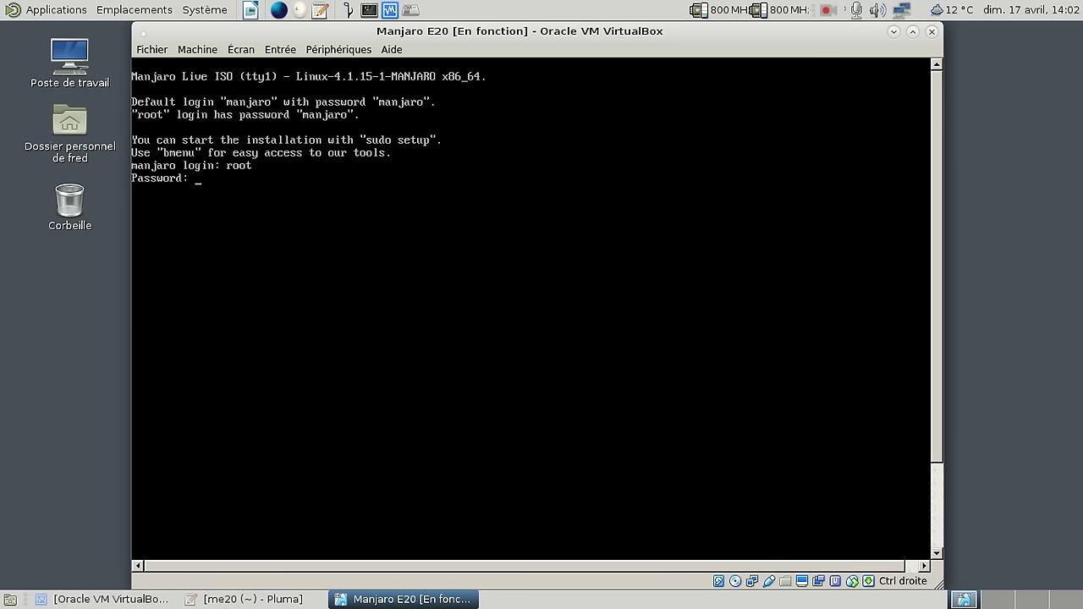
key("Return")
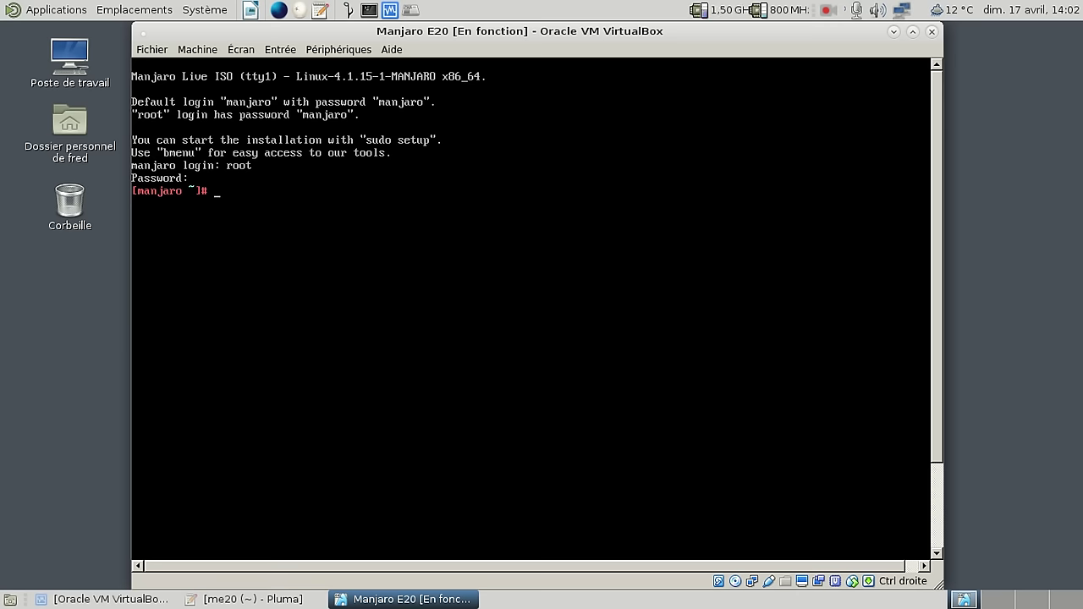
Step: Launch the CLI installer with 'sudo setup' and get past its welcome screen
type("sdut")
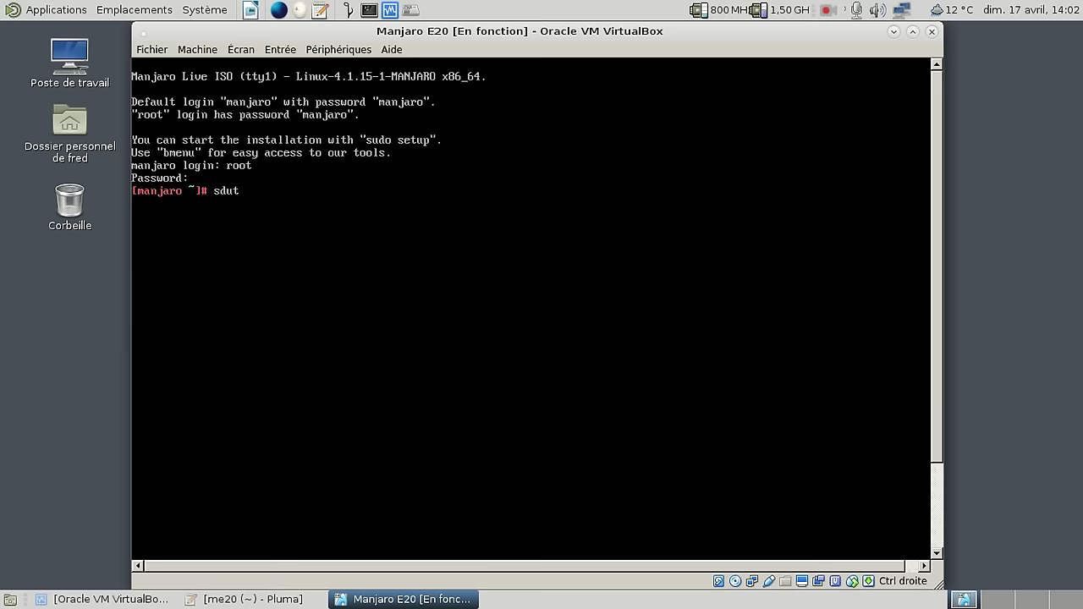
key("BackSpace")
type("udo setup")
key("Return")
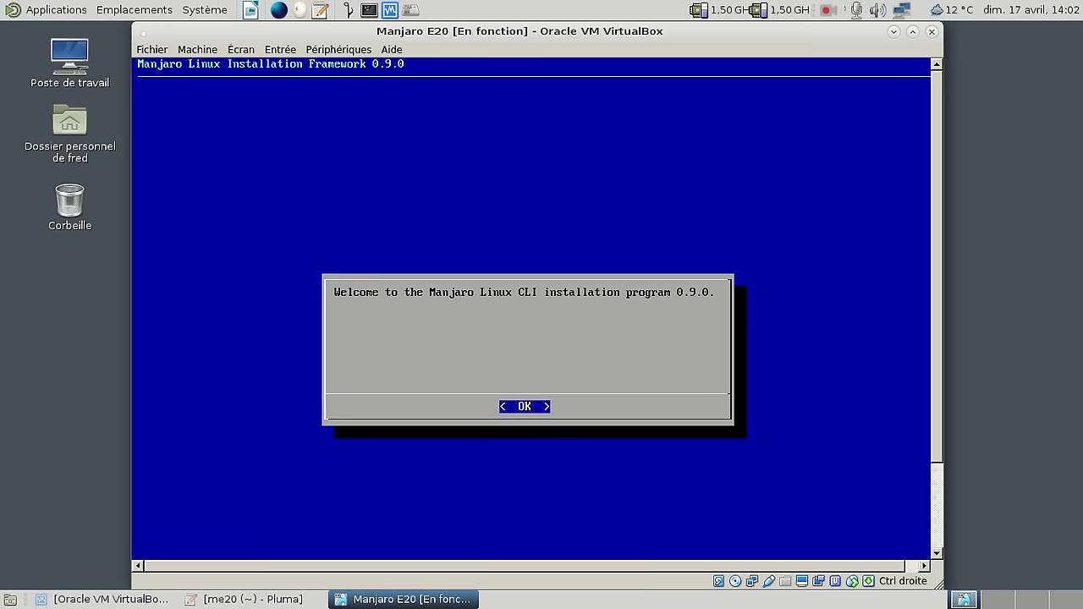
key("Return")
Step: Set the clock to UTC with Europe/Paris timezone and accept the proposed date
key("Return")
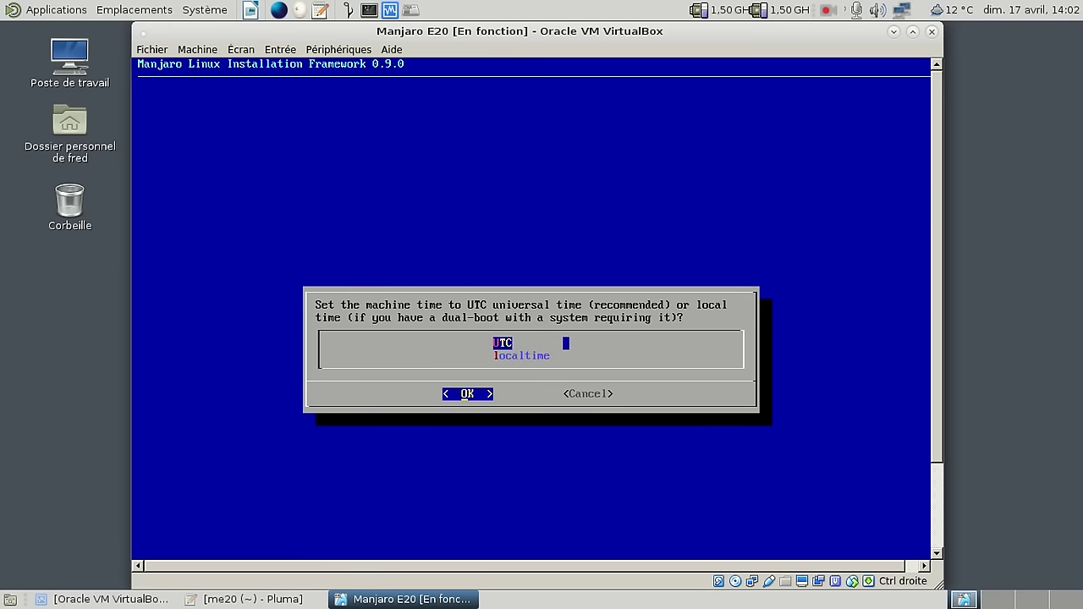
key("Return")
key("e")
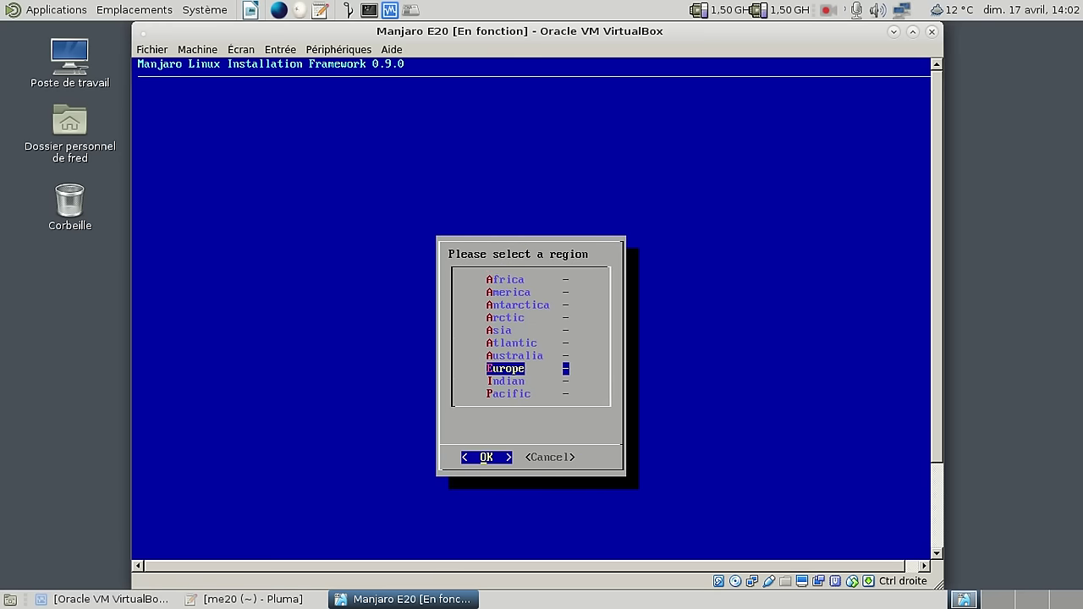
key("Return")
key("p")
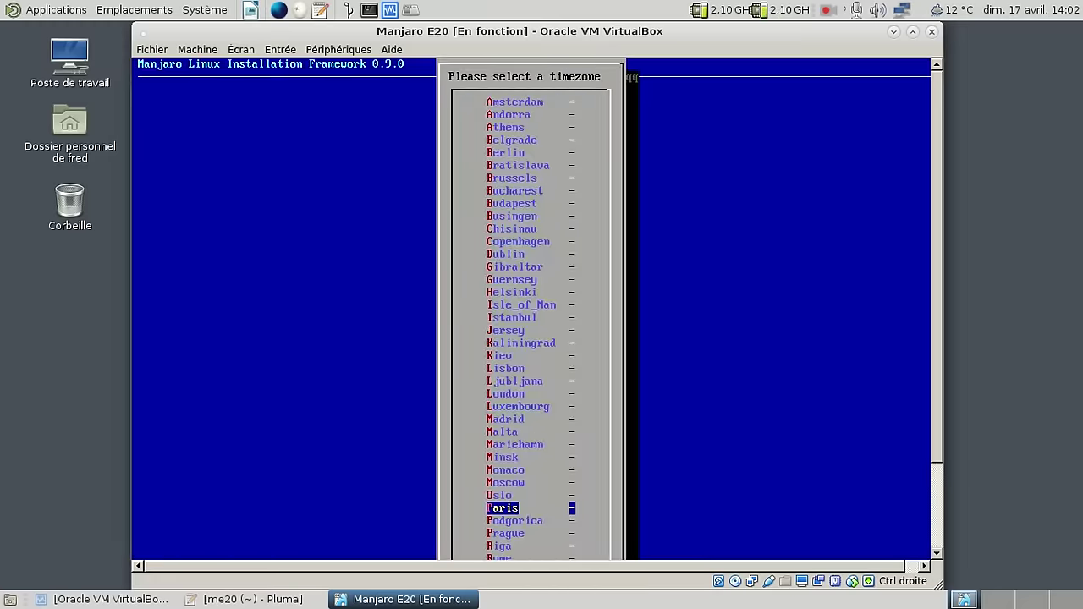
key("Return")
key("Return")
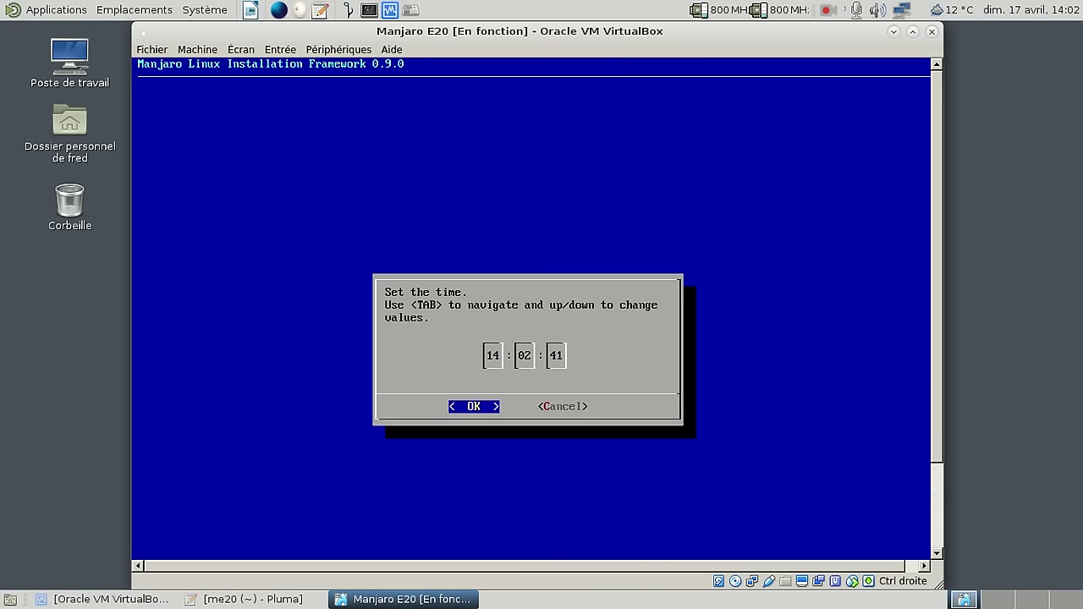
key("Return")
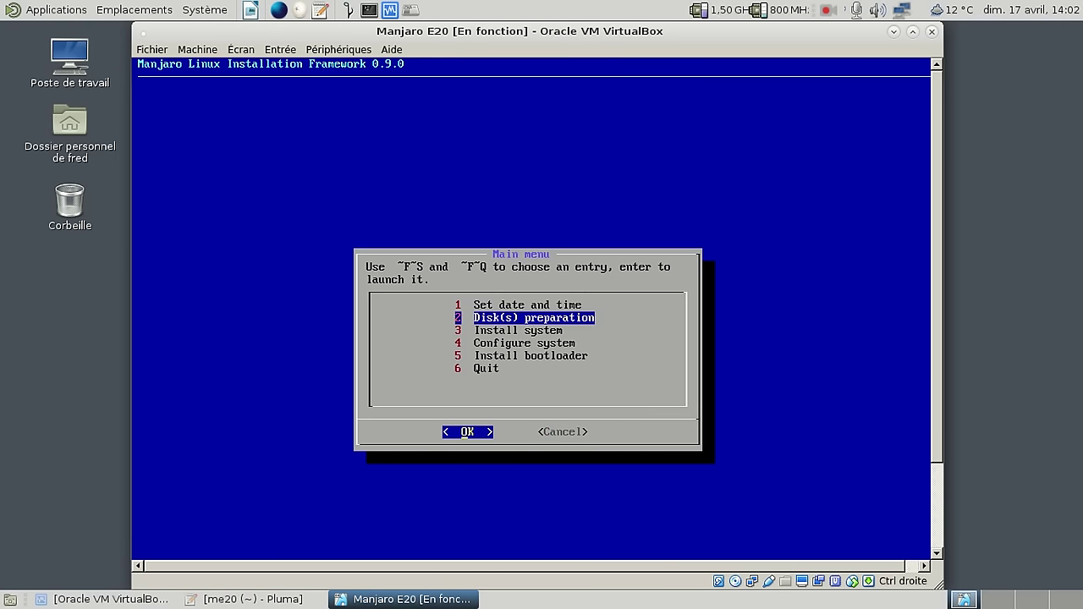
Step: Auto-prepare the disk without GPT: 512 MB /boot, 4096 MB swap, 20480 MB root
key("Return")
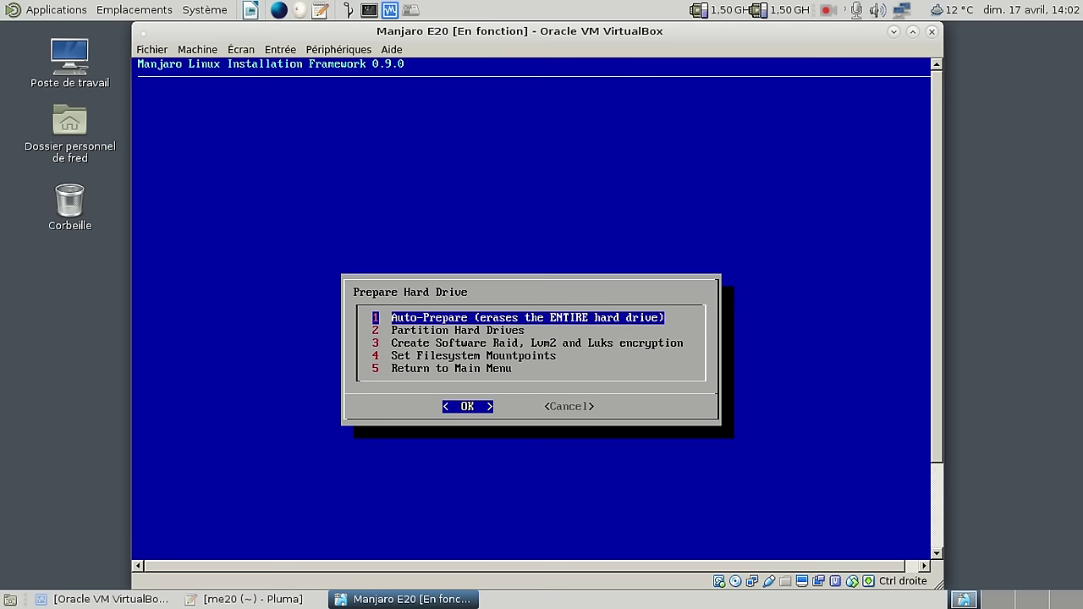
key("Return")
key("Return")
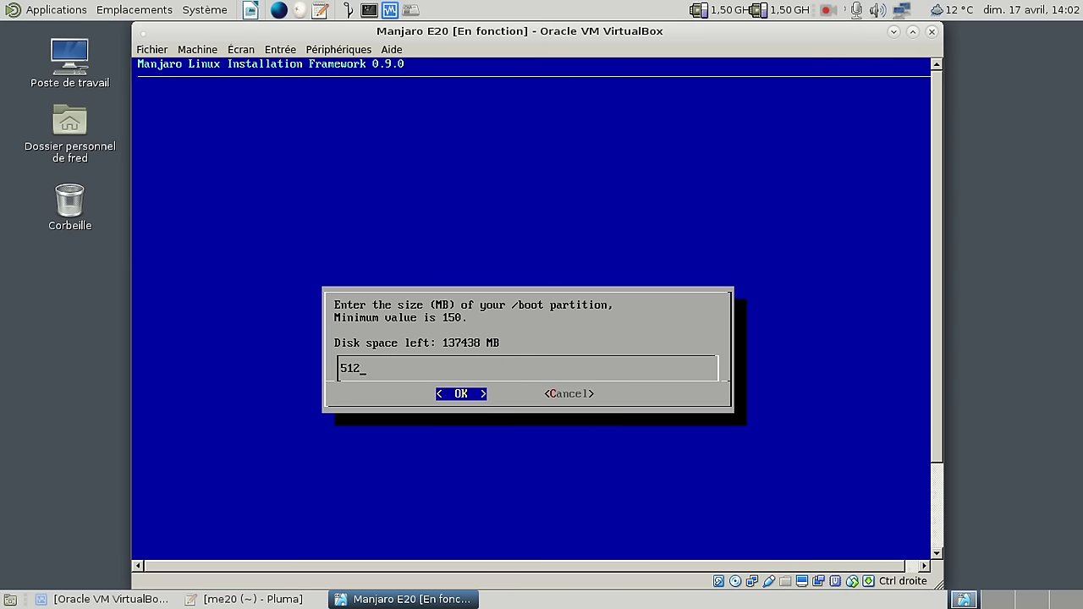
key("Return")
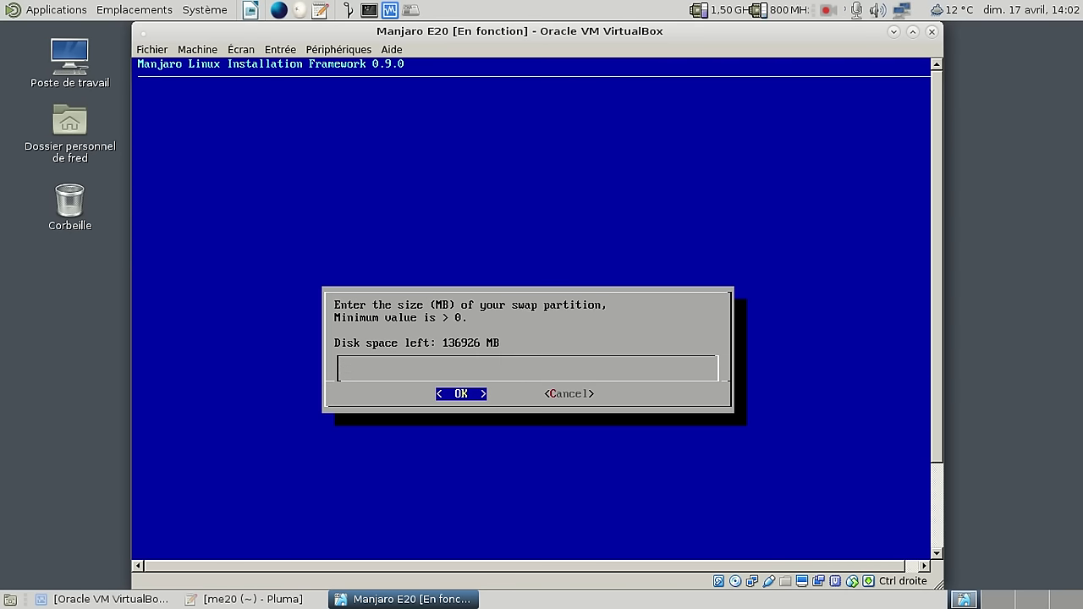
type("4096")
key("Return")
key("BackSpace")
key("BackSpace")
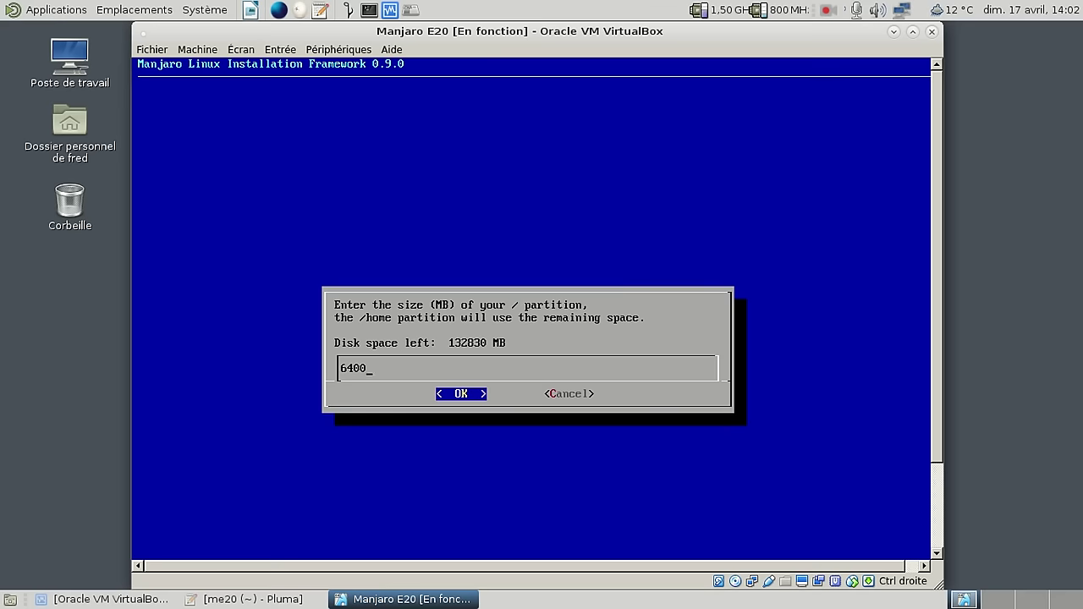
key("BackSpace")
key("BackSpace")
type("20480")
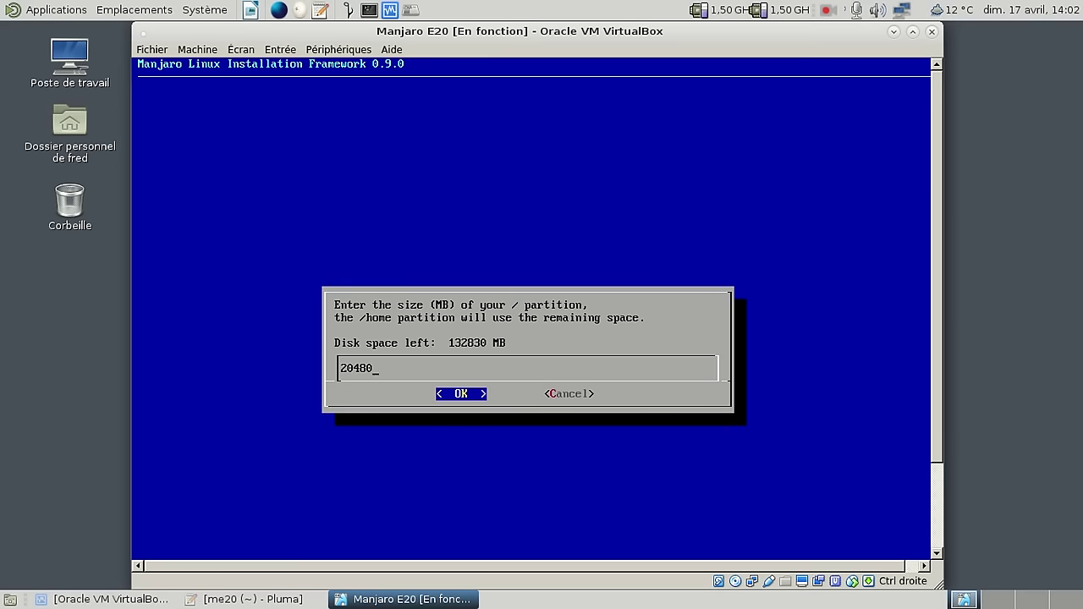
key("Return")
Step: Give the rest to /home, use ext4 for / and /home, erase /dev/sda, keep FSUUID naming
key("Return")
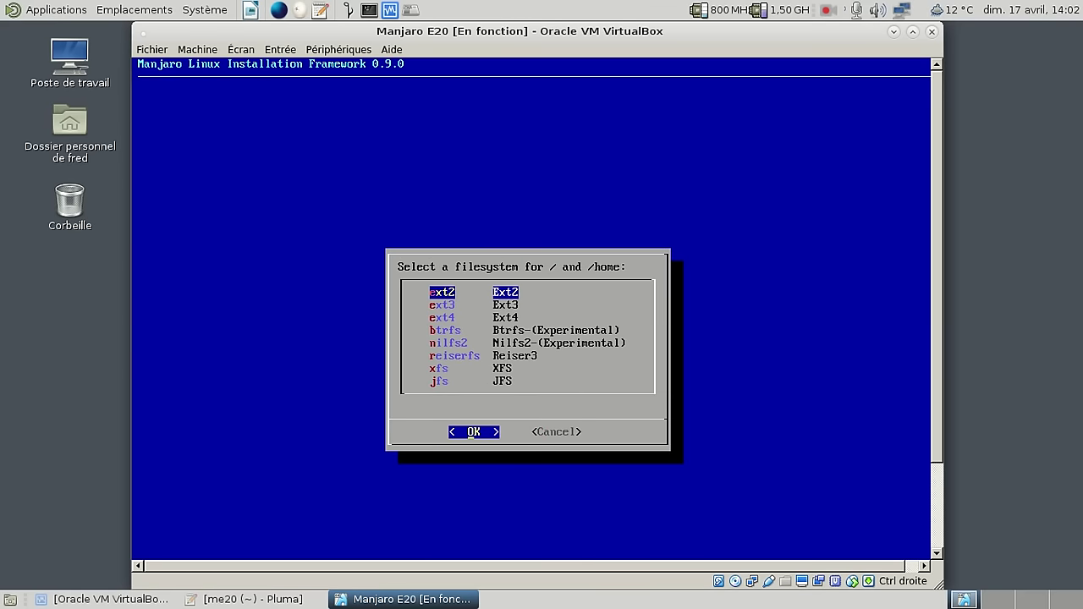
key("Down")
key("Down")
key("Return")
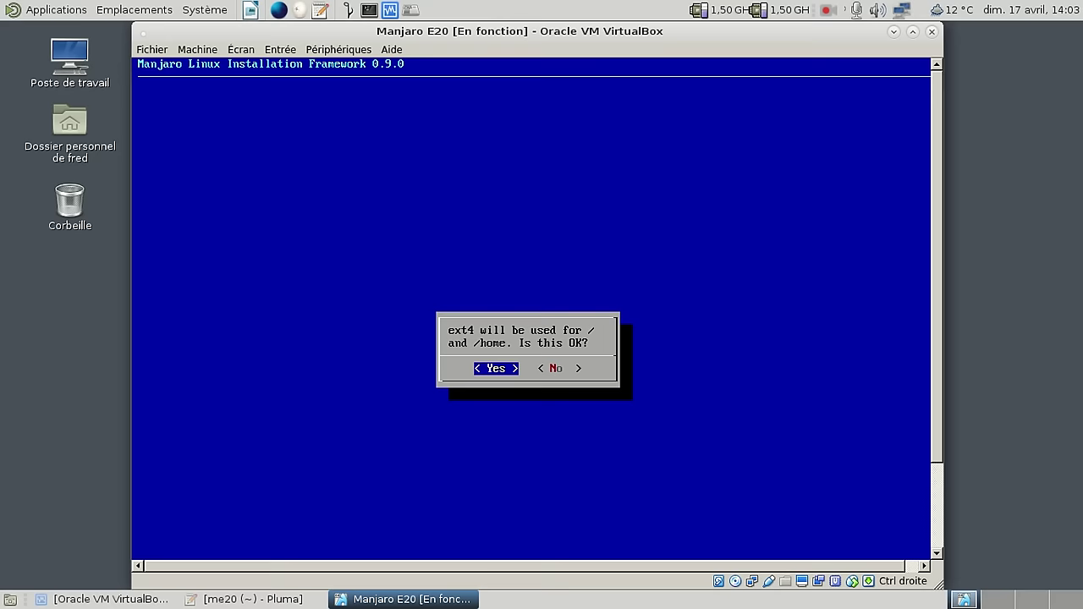
key("Return")
key("Left")
key("Return")
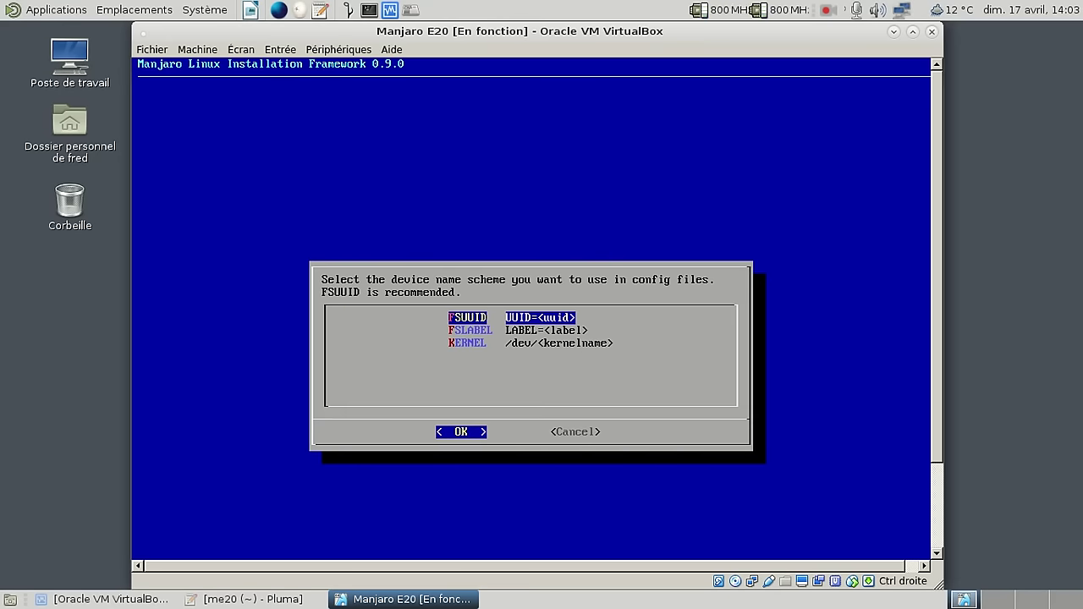
key("Return")
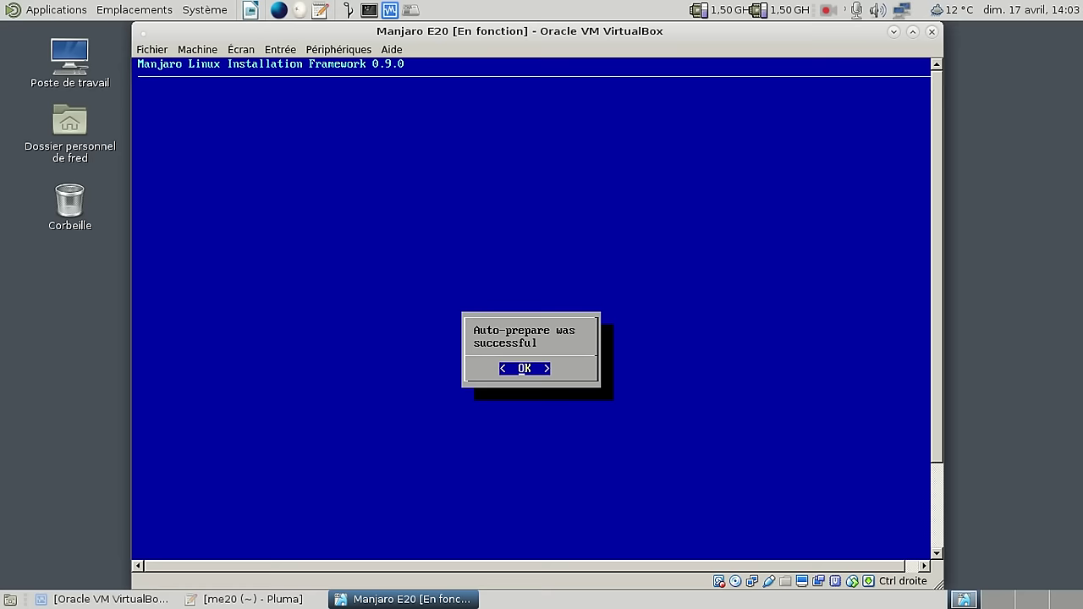
key("Return")
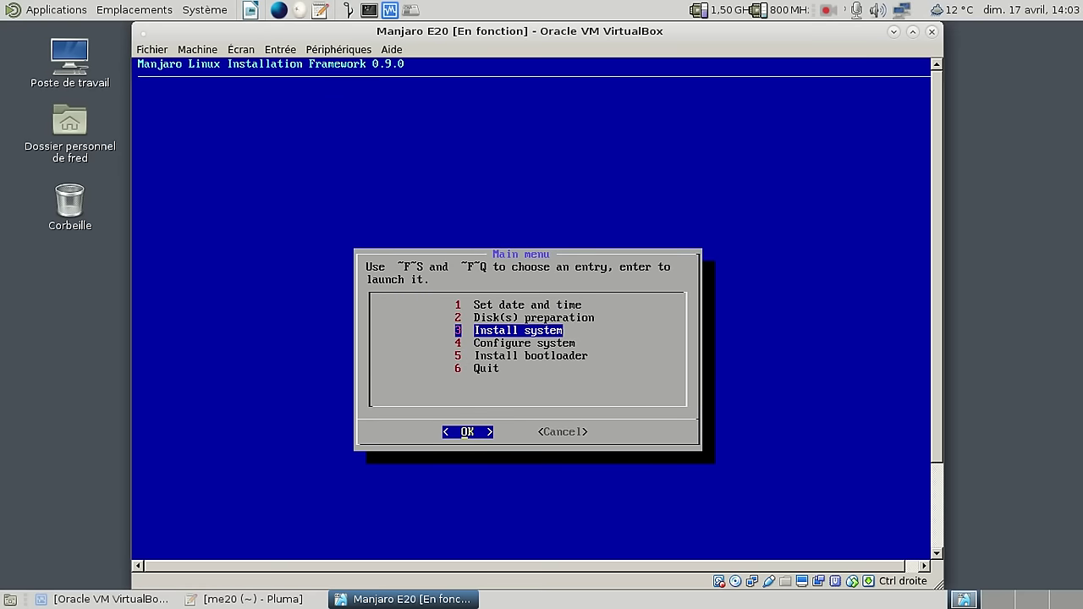
Step: Choose Install system from the Main menu to start extracting root-image.sqfs onto the disk
key("Return")
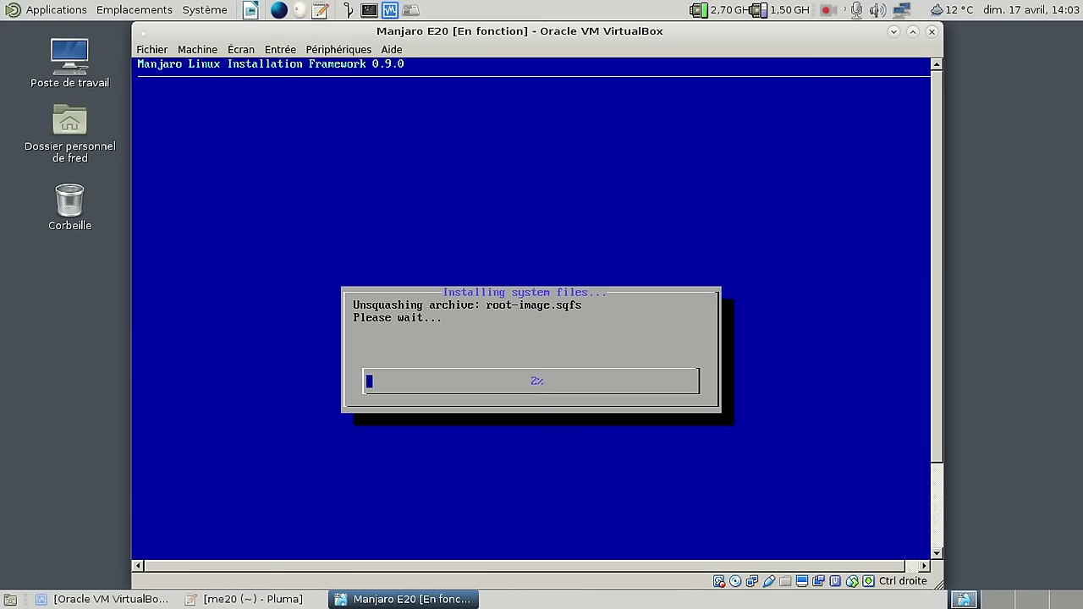
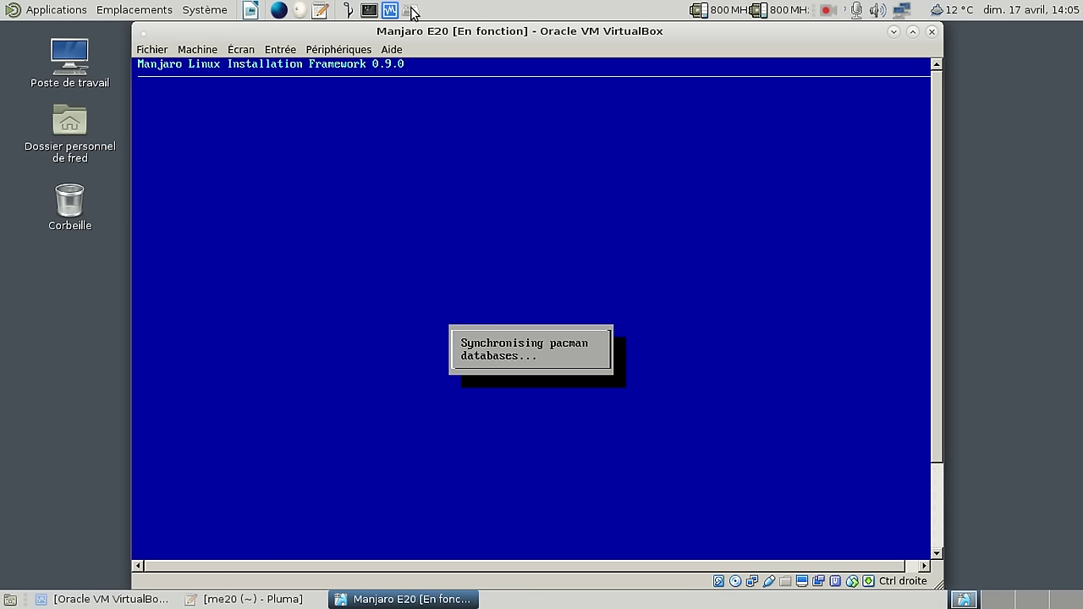
Step: Open Firefox Nightly from the host panel while the installer syncs pacman databases
left_click(280, 10)
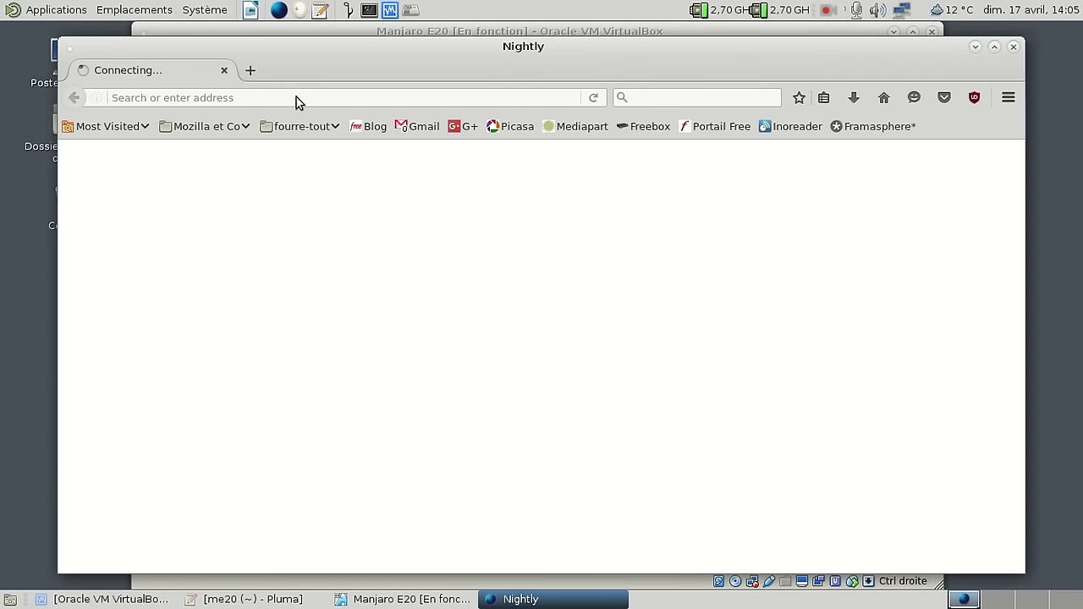
Step: Load youtube.com in the browser
left_click(298, 97)
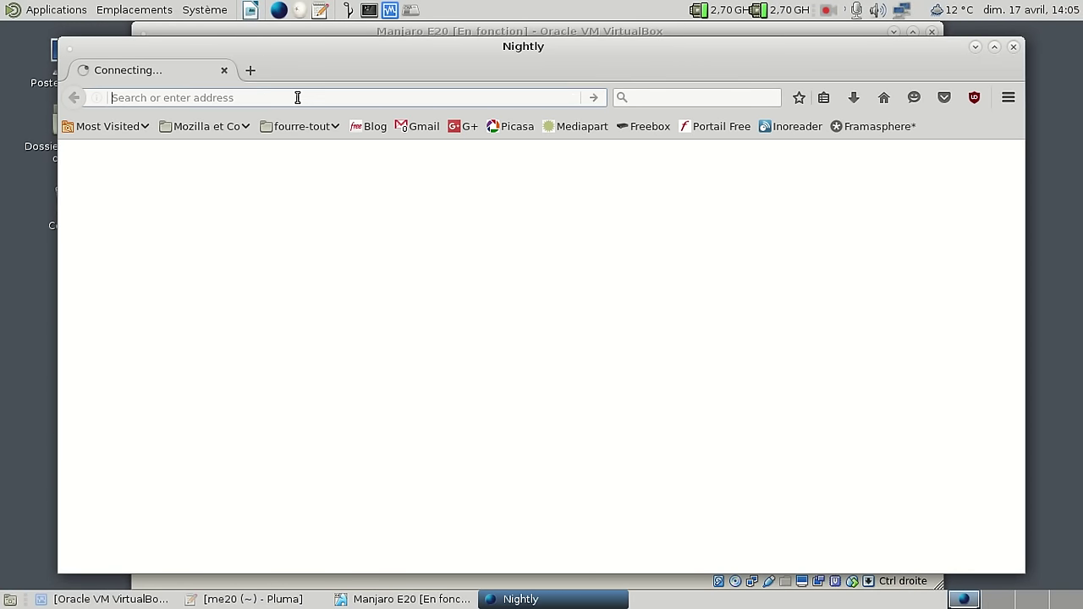
type("raspal")
key("BackSpace")
key("BackSpace")
key("BackSpace")
key("BackSpace")
key("BackSpace")
key("BackSpace")
type("youtube")
key("Return")
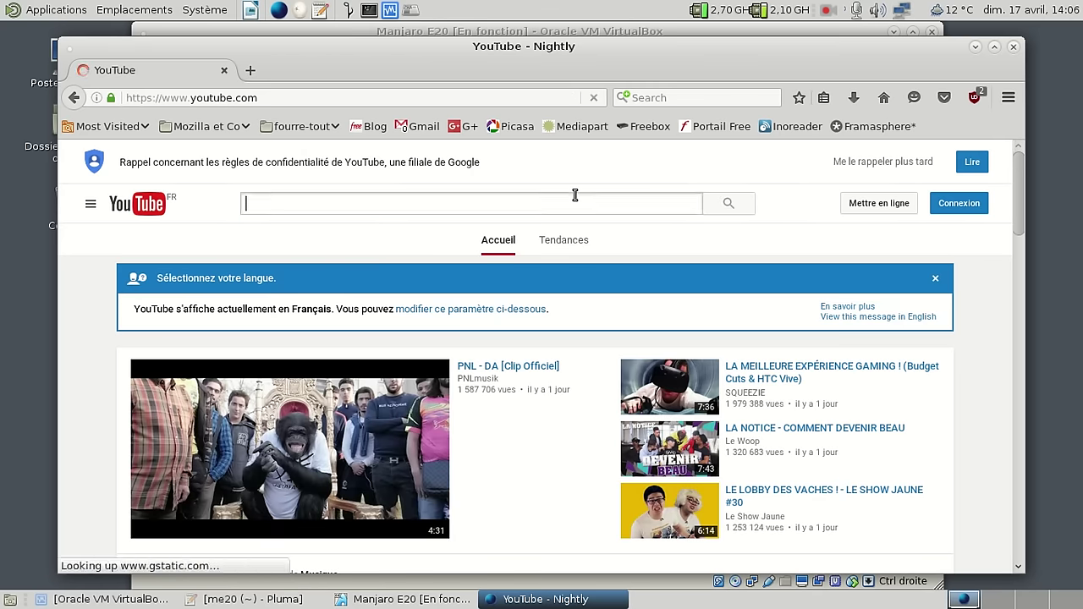
Step: Search YouTube for 'manjaro e20' and open the Manjaro Linux E20 video
type("manjaro e20")
key("Return")
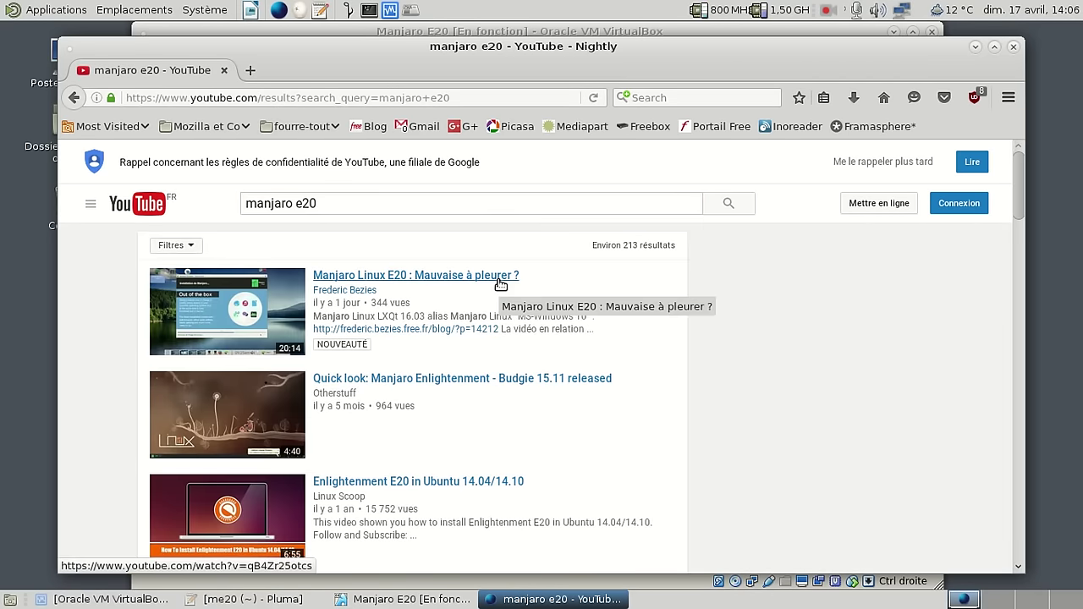
left_click(498, 281)
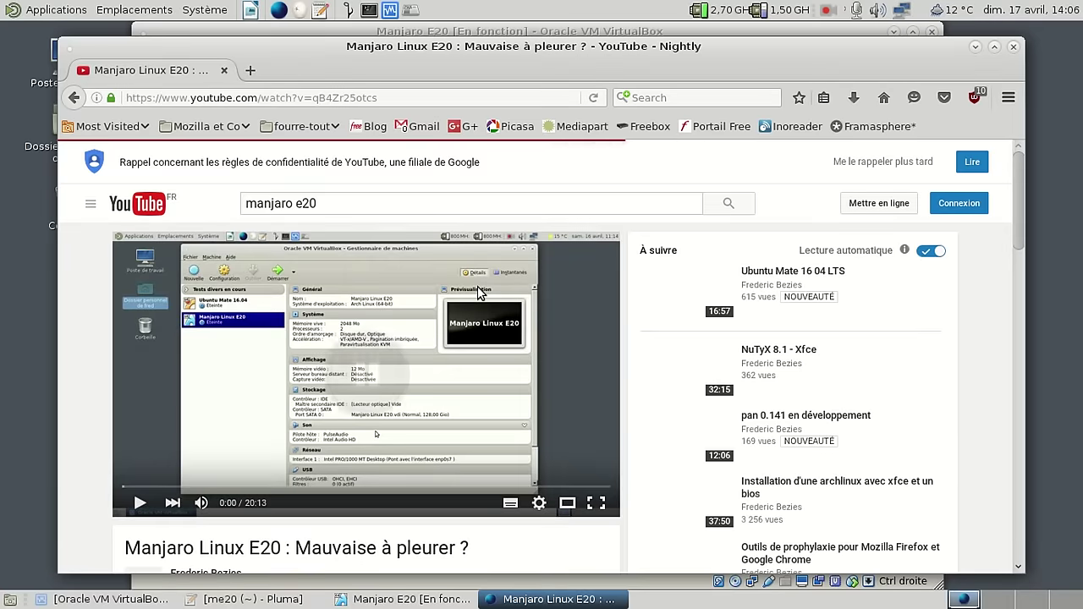
Step: Open the blank-screen fix video linked in a comment in a new tab, then pause it
scroll(477, 293, "down", 10)
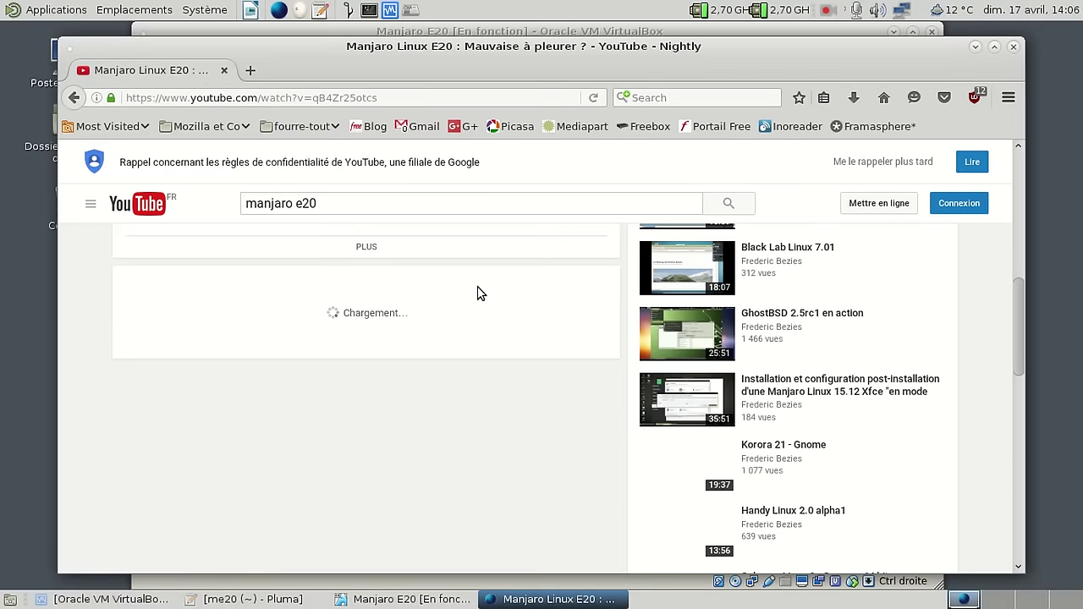
scroll(477, 293, "down", 6)
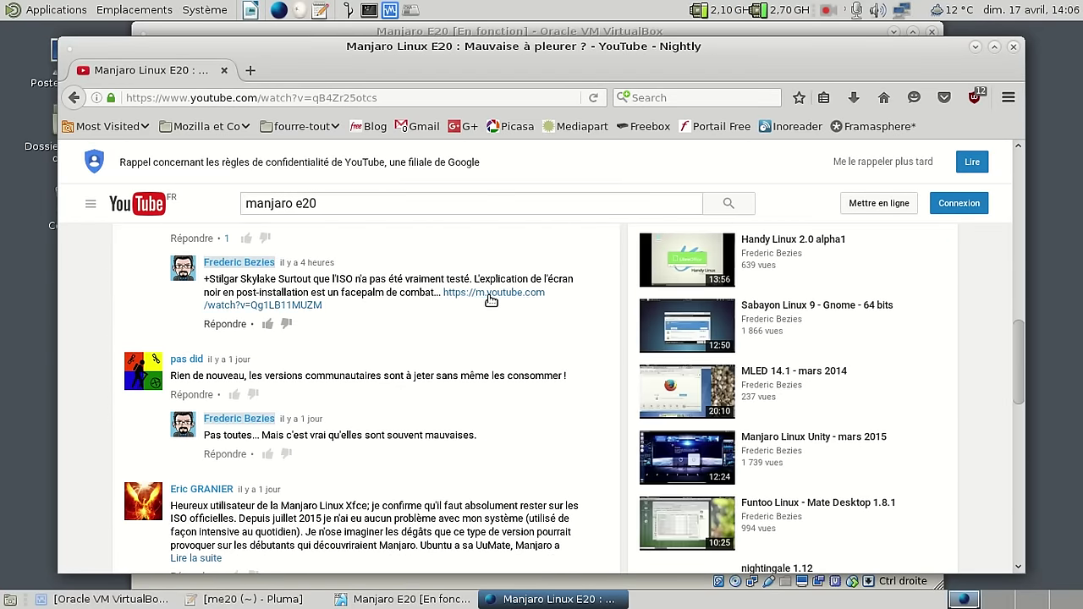
middle_click(491, 301)
left_click(318, 73)
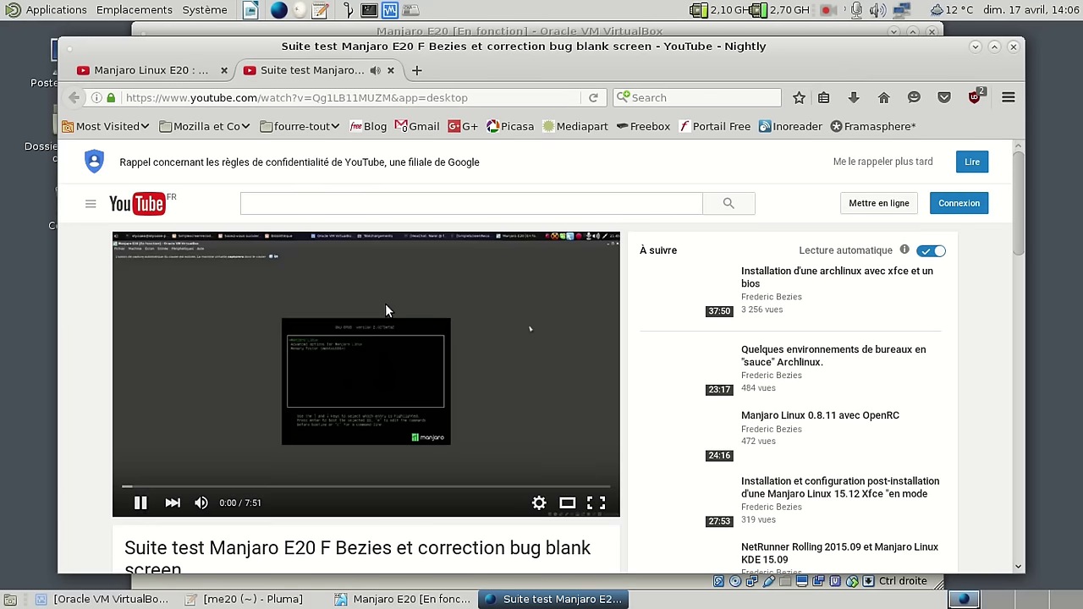
left_click(385, 308)
Step: Close the browser window, confirming closing both tabs
scroll(385, 308, "down", 4)
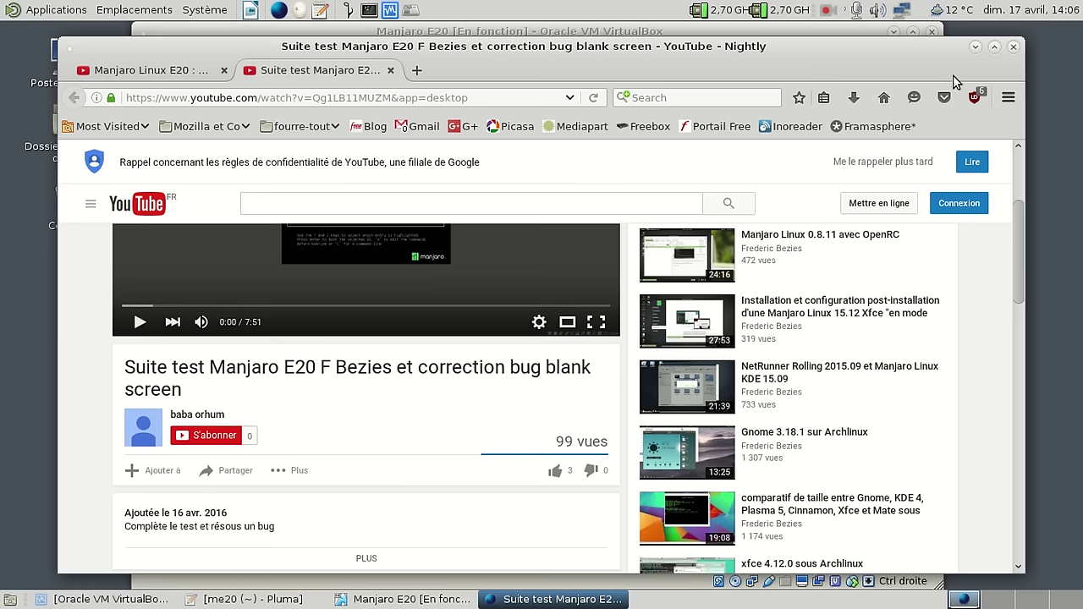
left_click(1017, 47)
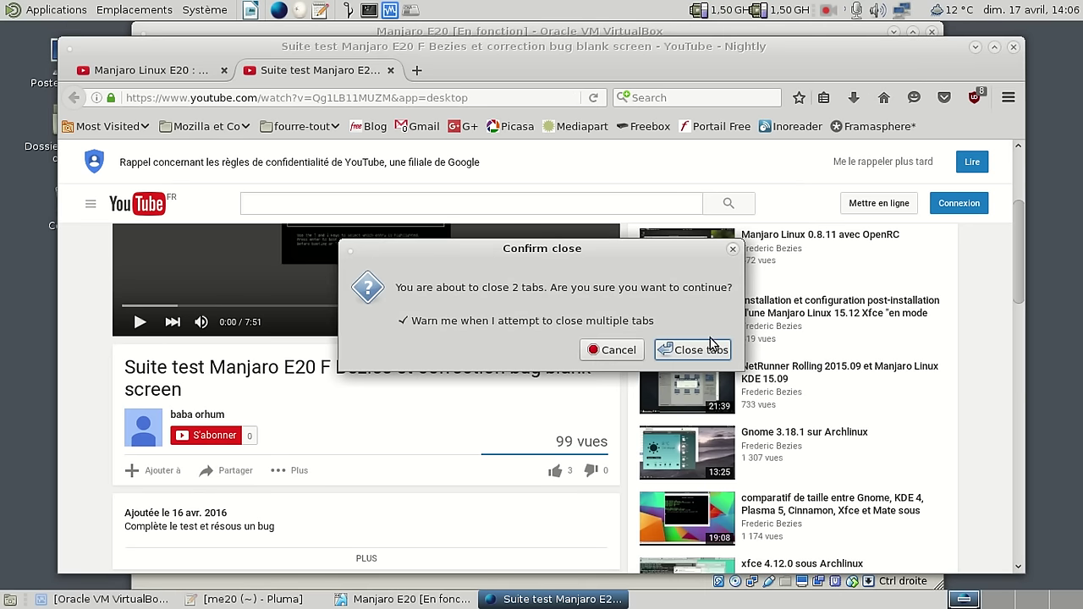
left_click(701, 351)
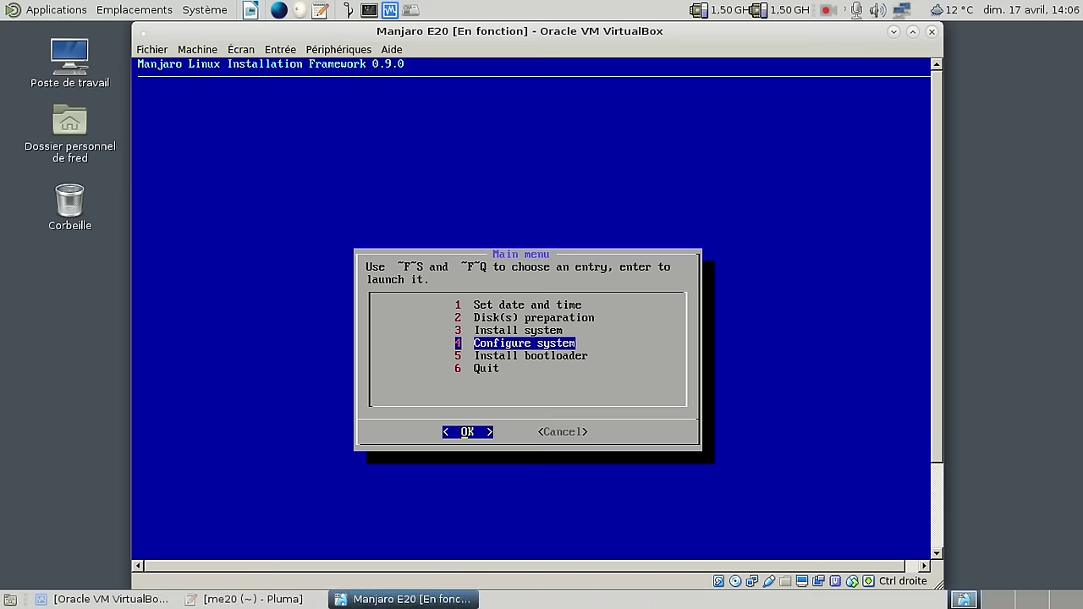
Step: Set and confirm the root password from the system configuration menu
key("Return")
key("Return")
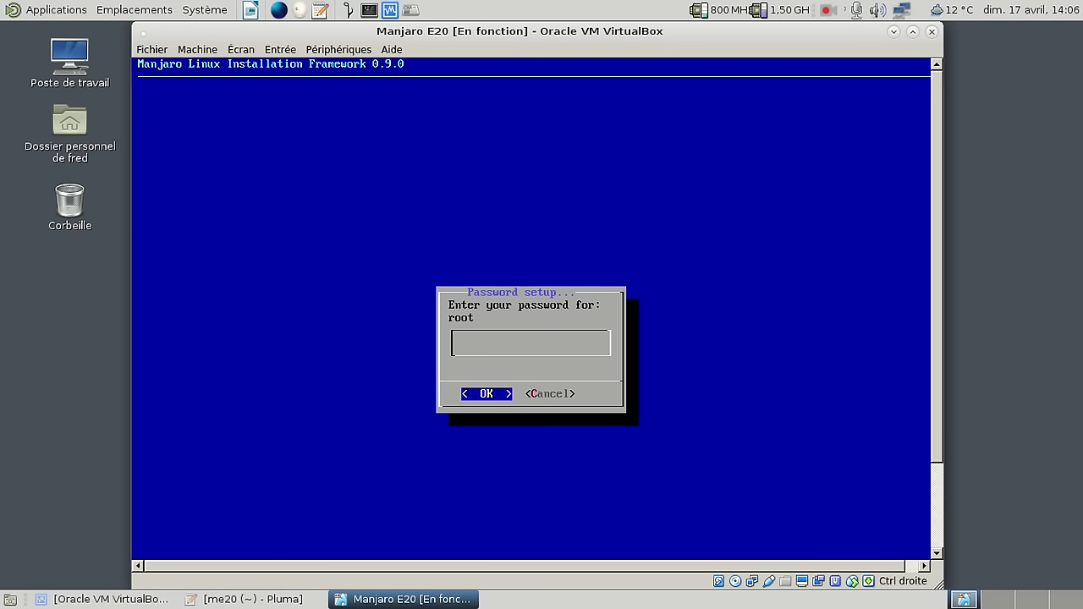
type("******")
key("BackSpace")
key("BackSpace")
key("BackSpace")
key("BackSpace")
key("BackSpace")
key("BackSpace")
type("********")
key("Return")
type("********")
key("Return")
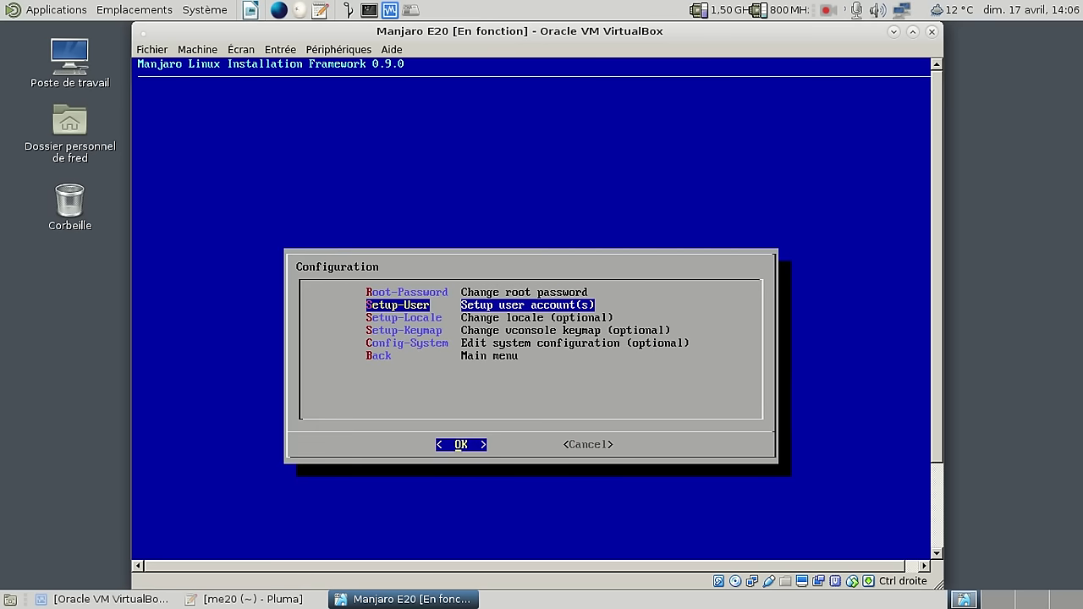
key("Return")
Step: Create a new user account with sudo rights and set its password
type("fred")
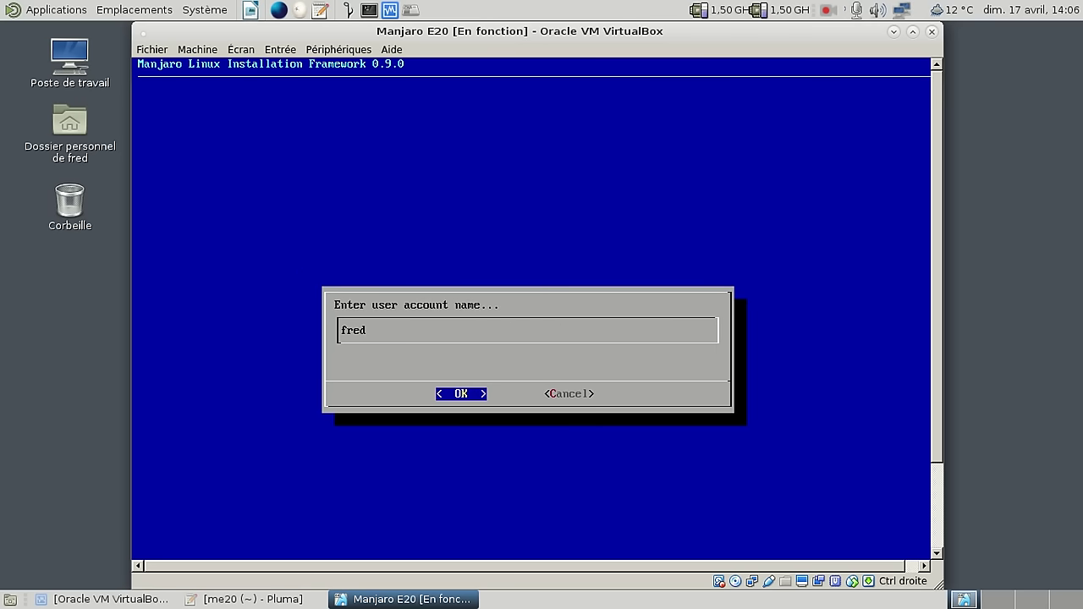
key("Return")
key("Return")
type("******")
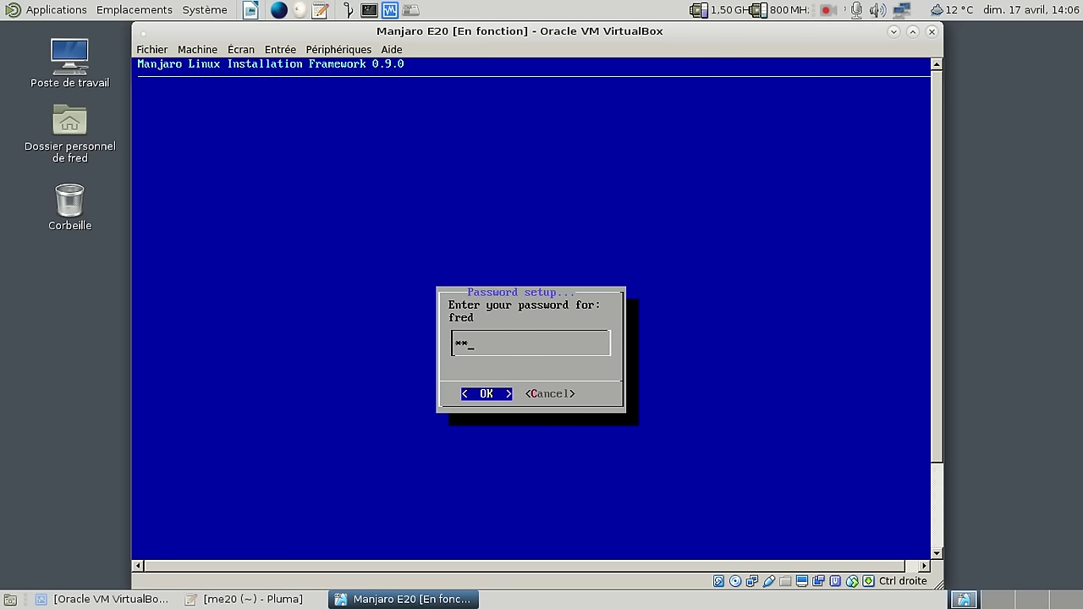
key("BackSpace")
key("BackSpace")
key("BackSpace")
key("BackSpace")
key("BackSpace")
key("BackSpace")
type("******")
key("Return")
type("***")
key("BackSpace")
key("BackSpace")
key("BackSpace")
type("******")
key("Return")
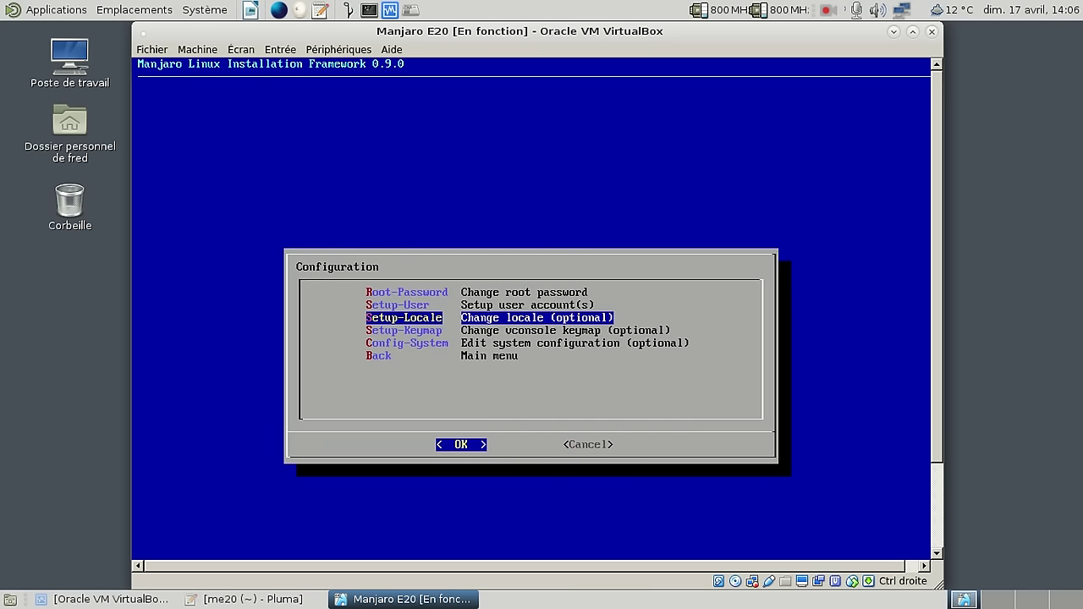
key("Return")
key("Return")
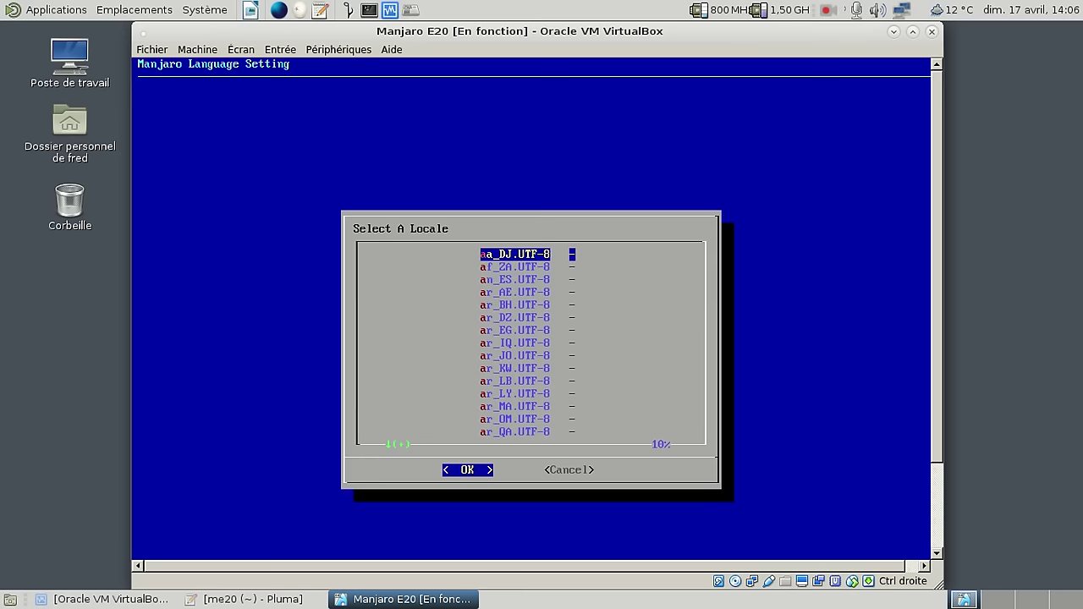
Step: Choose fr_FR.UTF-8 as the system locale and a French keymap
key("f")
key("Down")
key("Down")
key("Down")
key("Down")
key("Down")
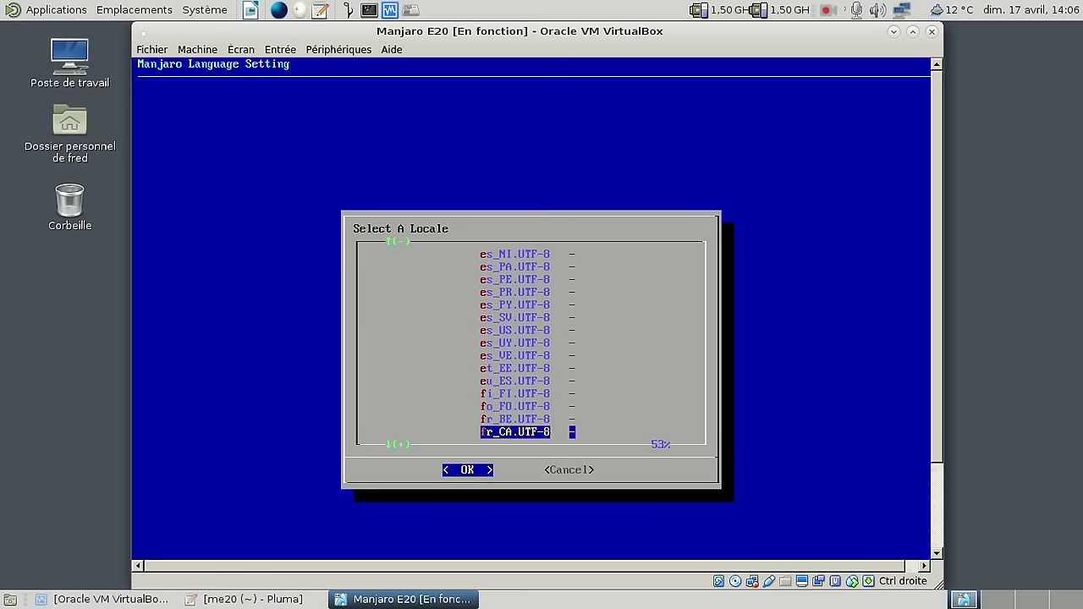
key("Return")
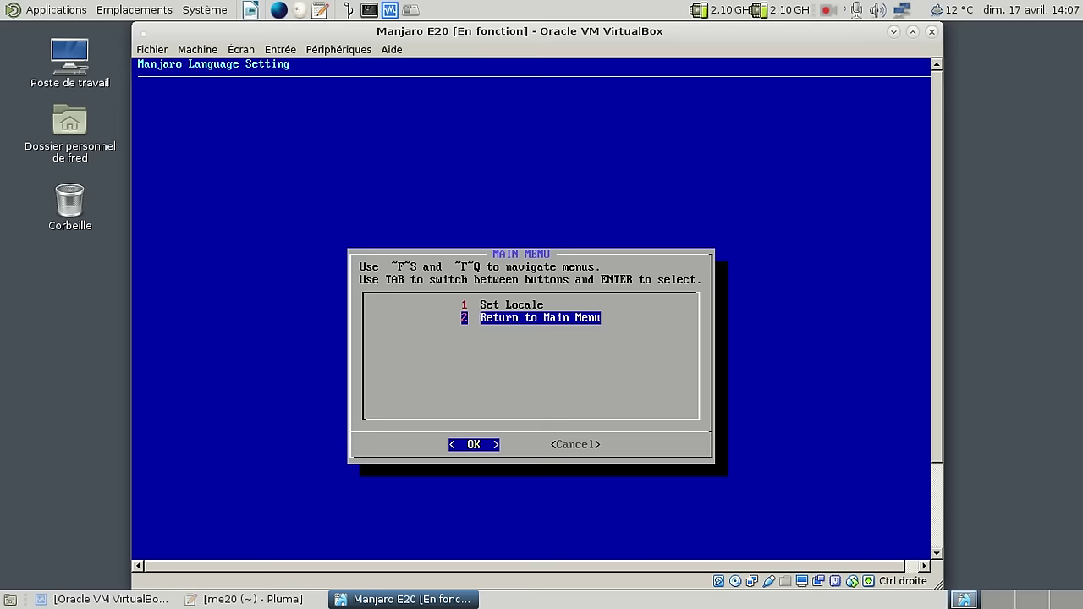
key("Return")
key("Return")
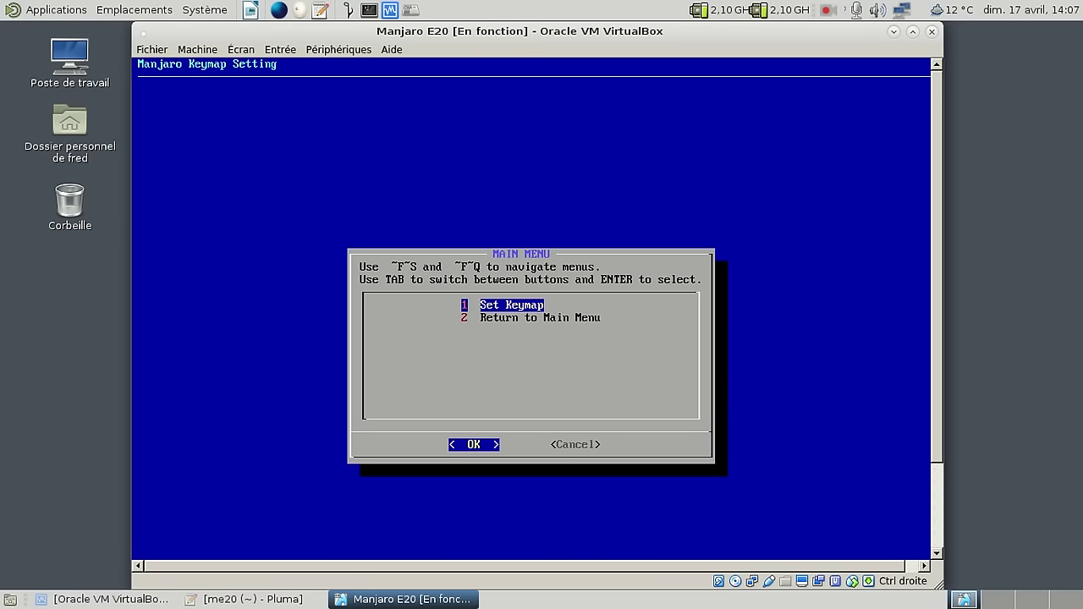
key("Return")
key("f")
key("f")
key("f")
key("f")
key("f")
key("Return")
key("Return")
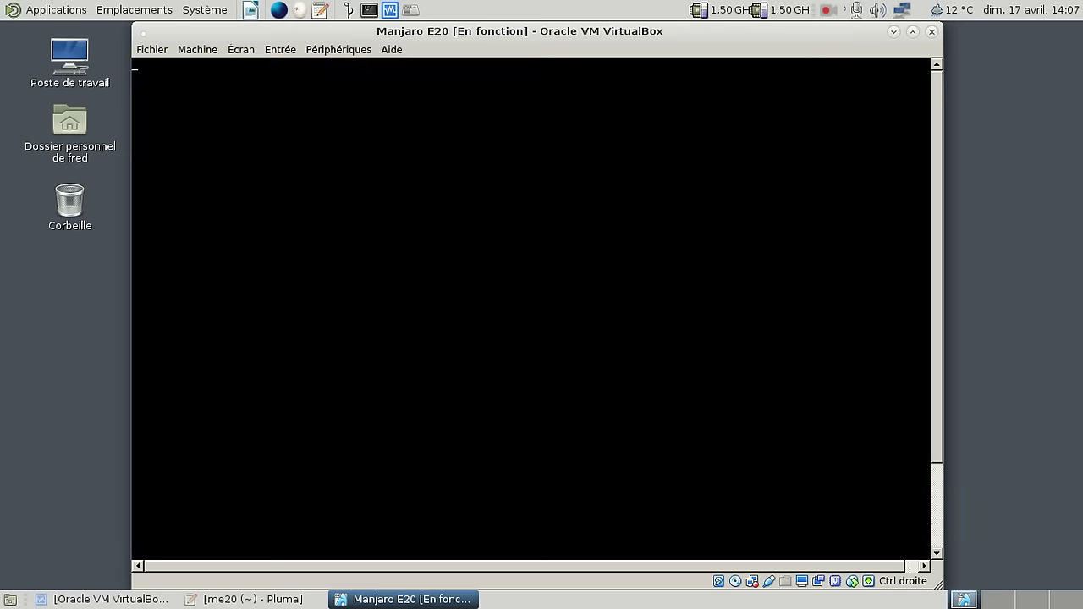
Step: Append '-e20' to the hostname file and save it
key("Return")
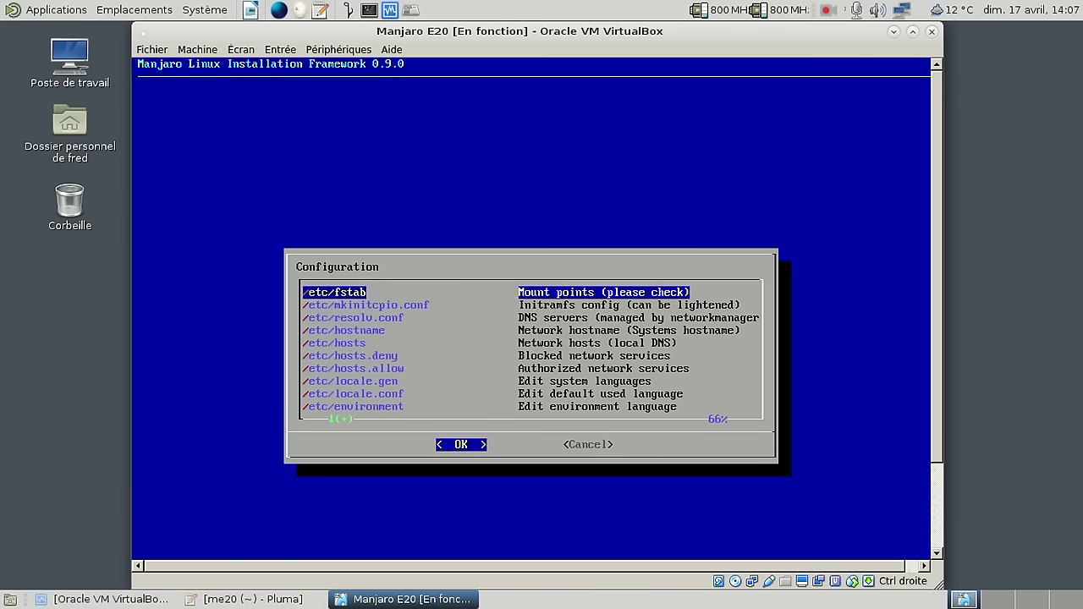
key("Down")
key("Down")
key("Down")
key("Return")
key("End")
type("-e20")
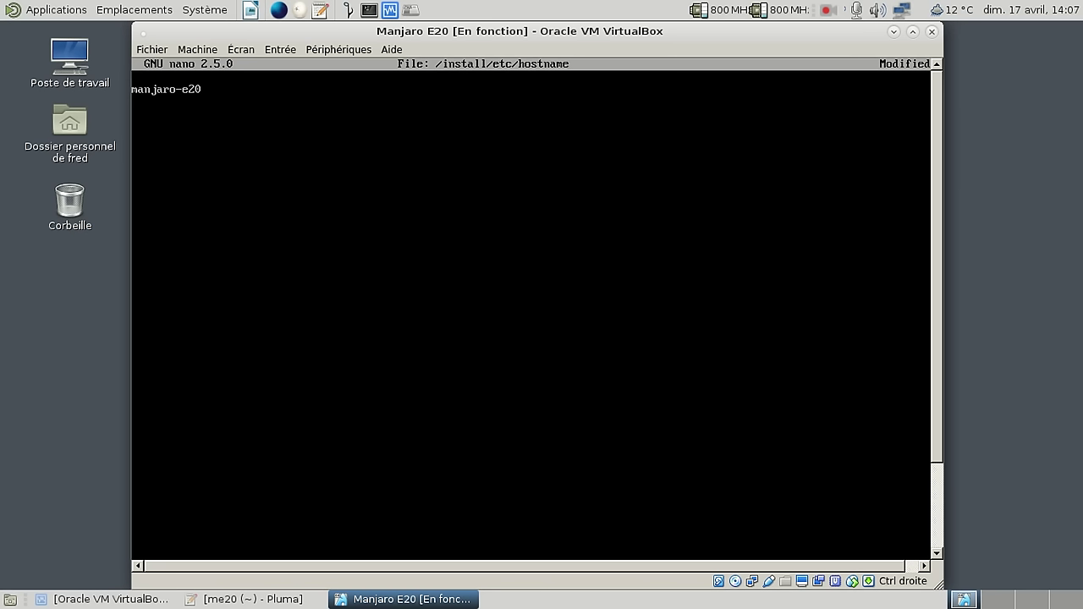
key("ctrl+x")
key("y")
key("Return")
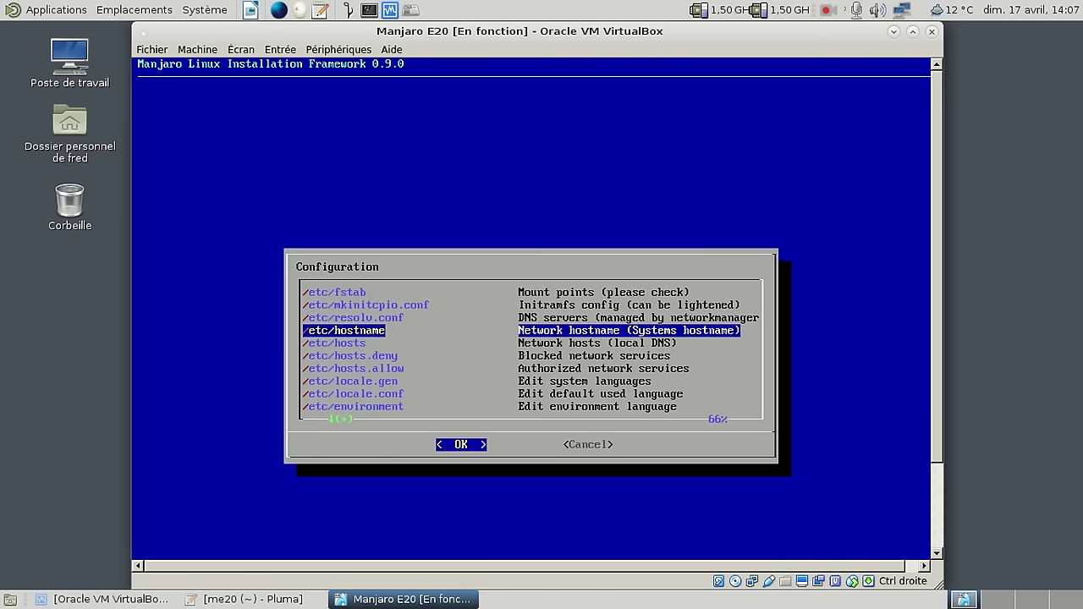
Step: Edit locale.gen to enable en_US.UTF-8, removing a stray inserted character
key("Down")
key("Down")
key("Down")
key("Down")
key("Return")
type("?")
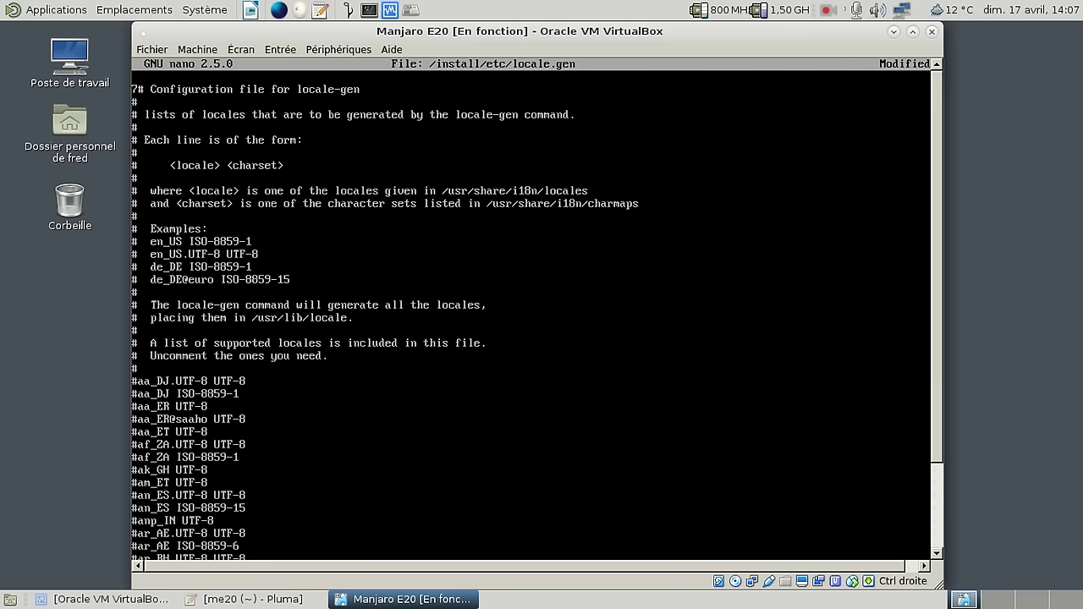
key("Control_R+f")
key("ctrl+r")
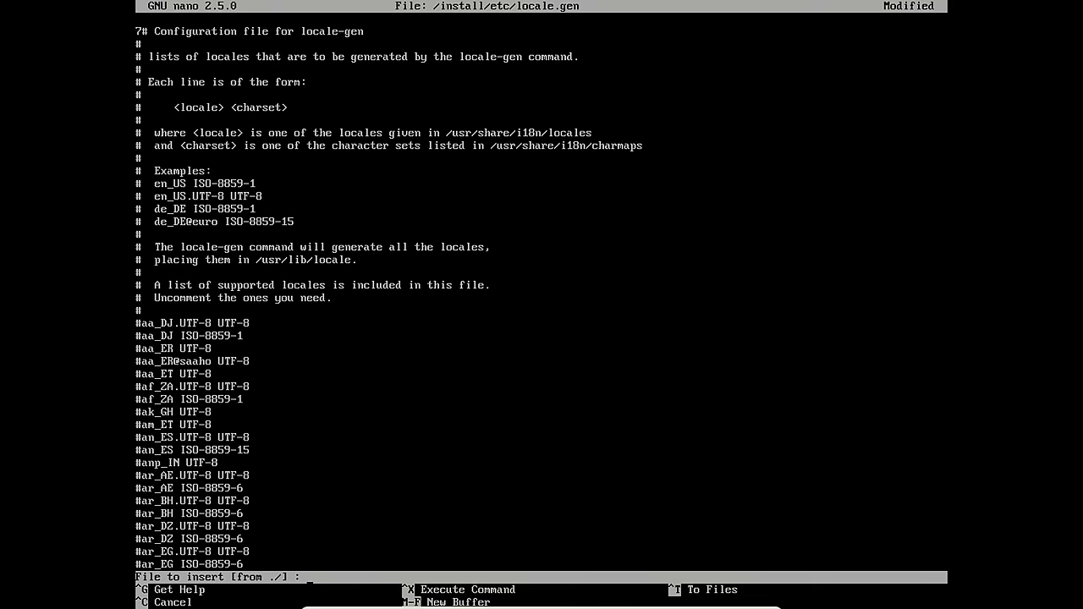
key("ctrl+c")
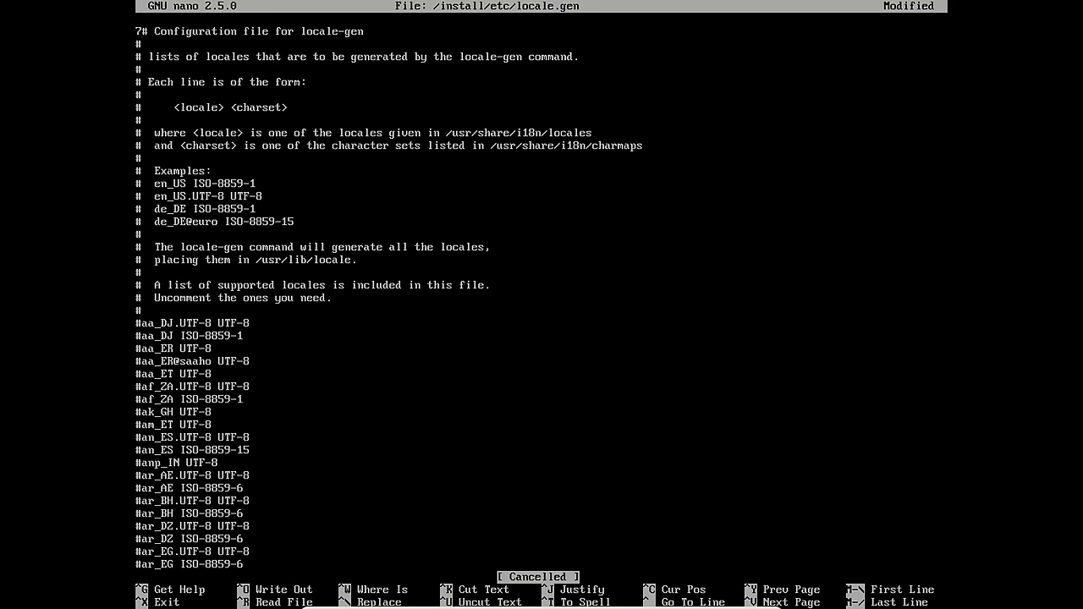
key("BackSpace")
key("Page_Down")
key("Page_Down")
key("Page_Down")
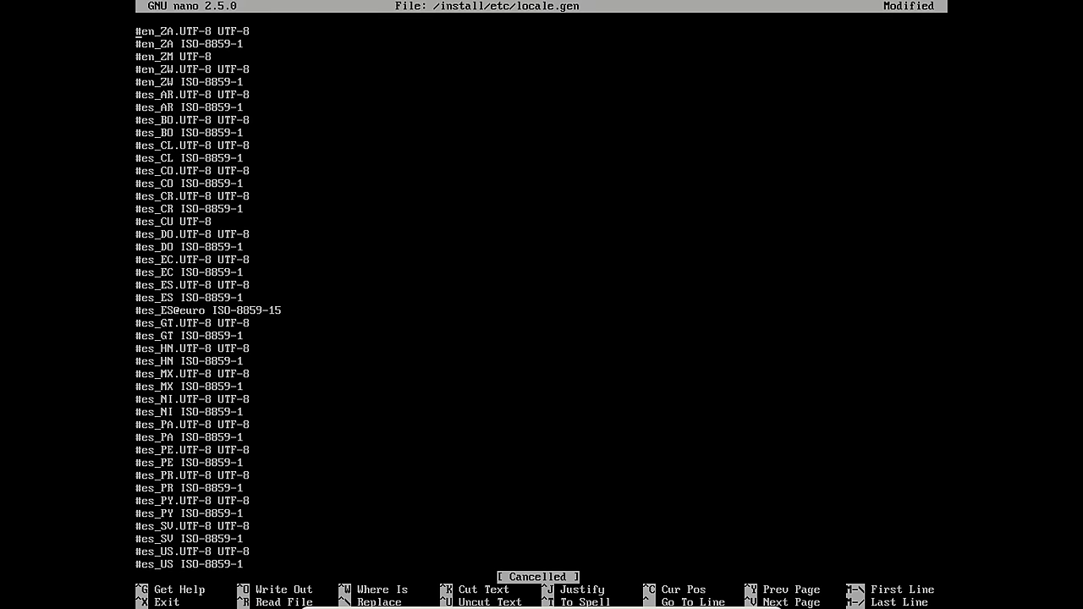
key("Page_Down")
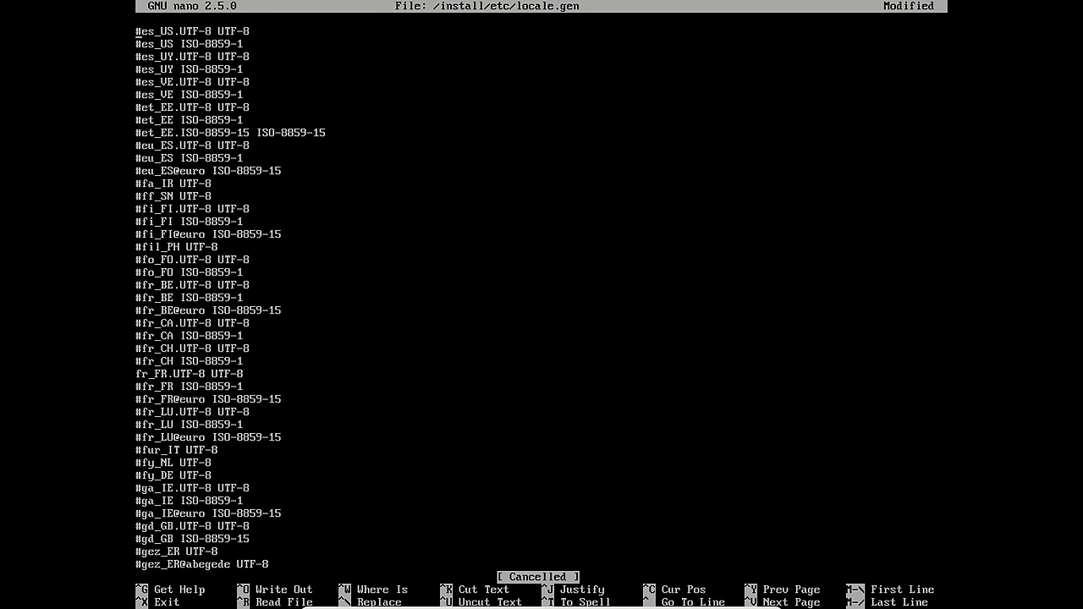
key("Page_Up")
key("Page_Up")
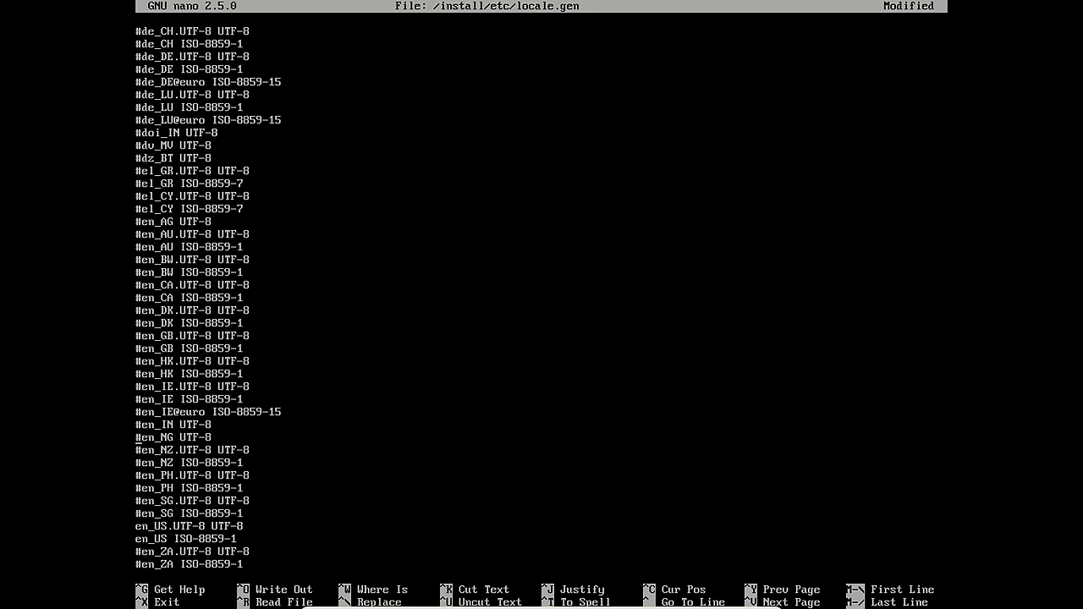
type("#")
key("ctrl+x")
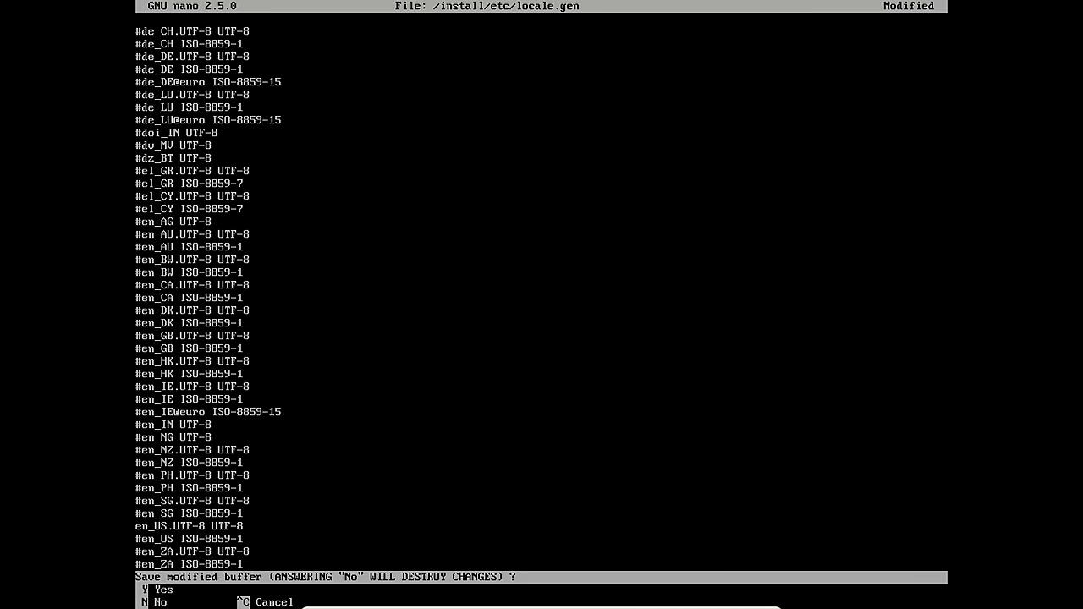
Step: Save locale.gen and inspect locale.conf without changing it
key("y")
key("Return")
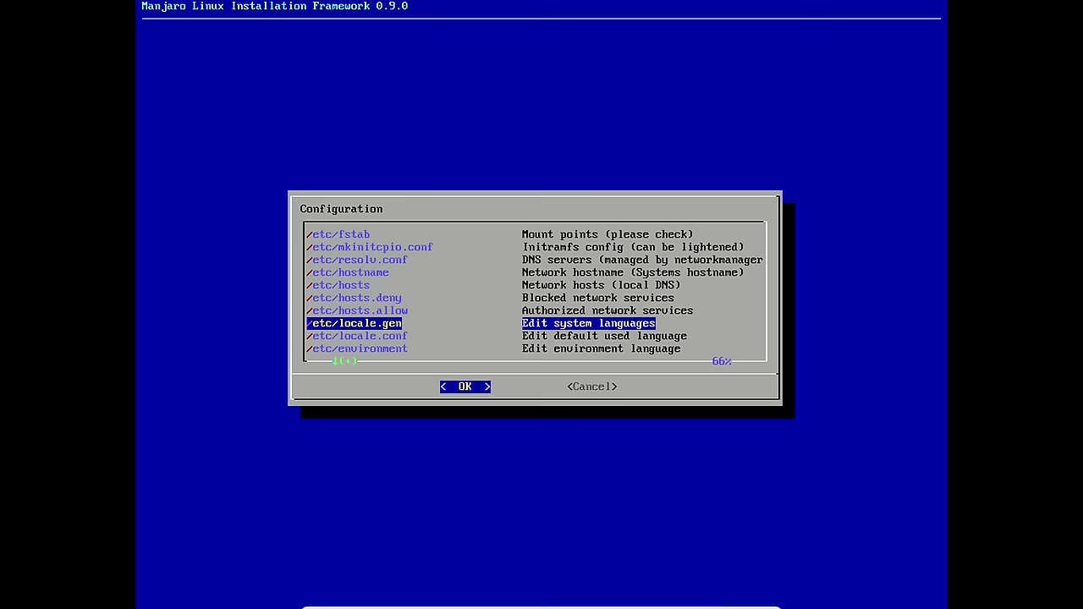
key("Down")
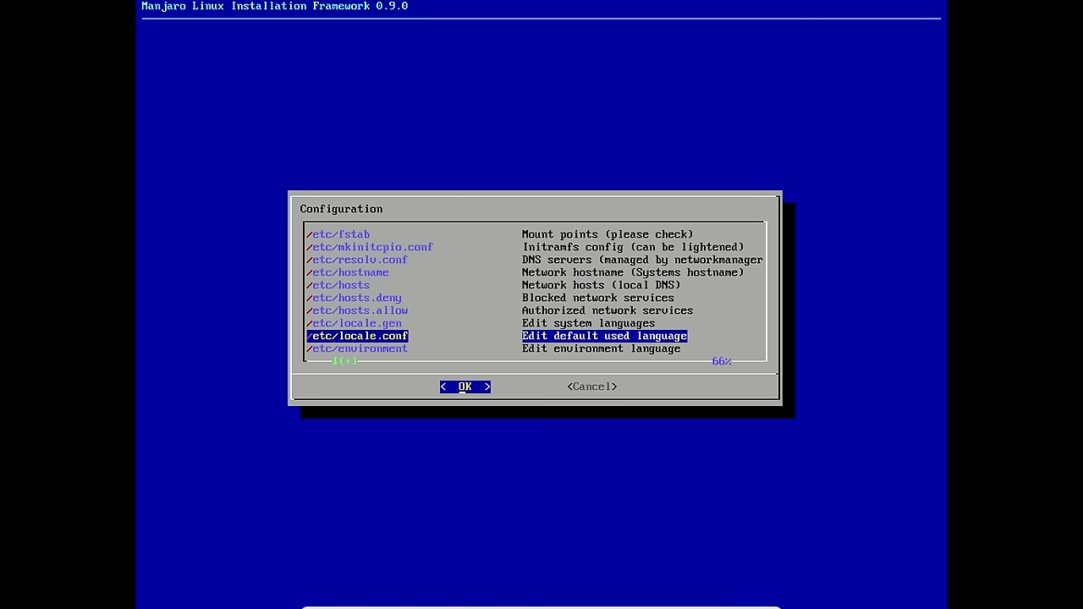
key("Return")
key("ctrl+x")
Step: Delete the duplicate LANG=fr_FR.UTF-8 line from /etc/environment and save it
key("Down")
key("Return")
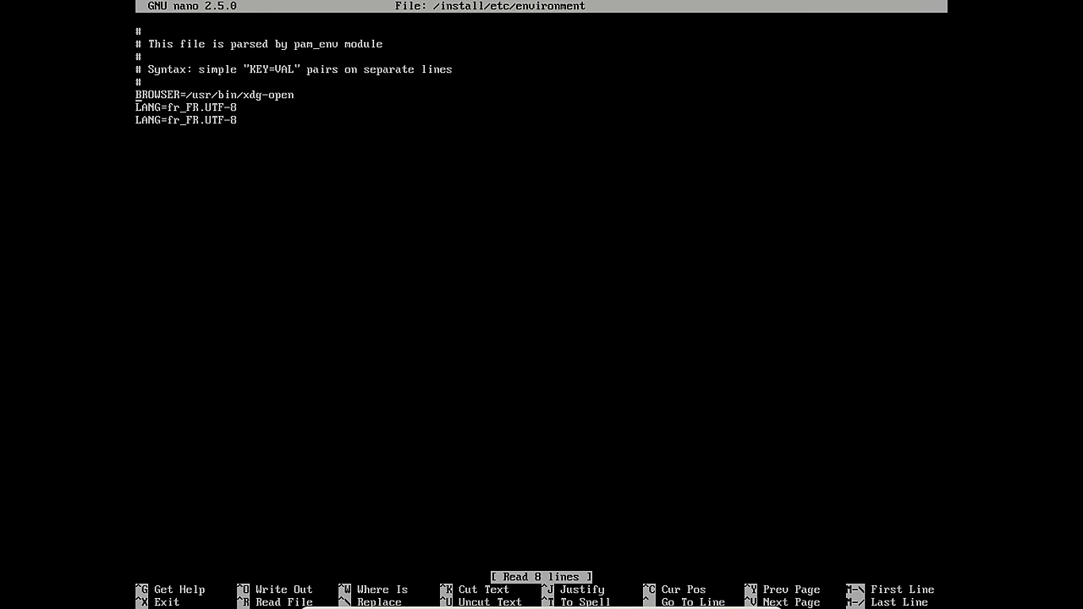
key("ctrl+k")
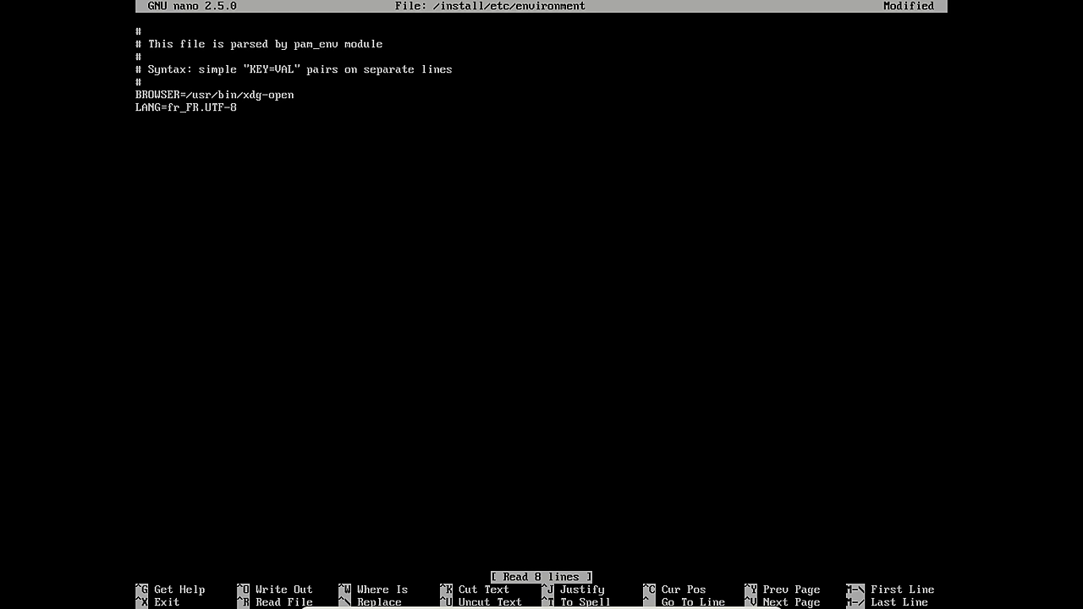
key("ctrl+x")
key("y")
key("Return")
Step: Finish the configuration list to start generating locales
key("Down")
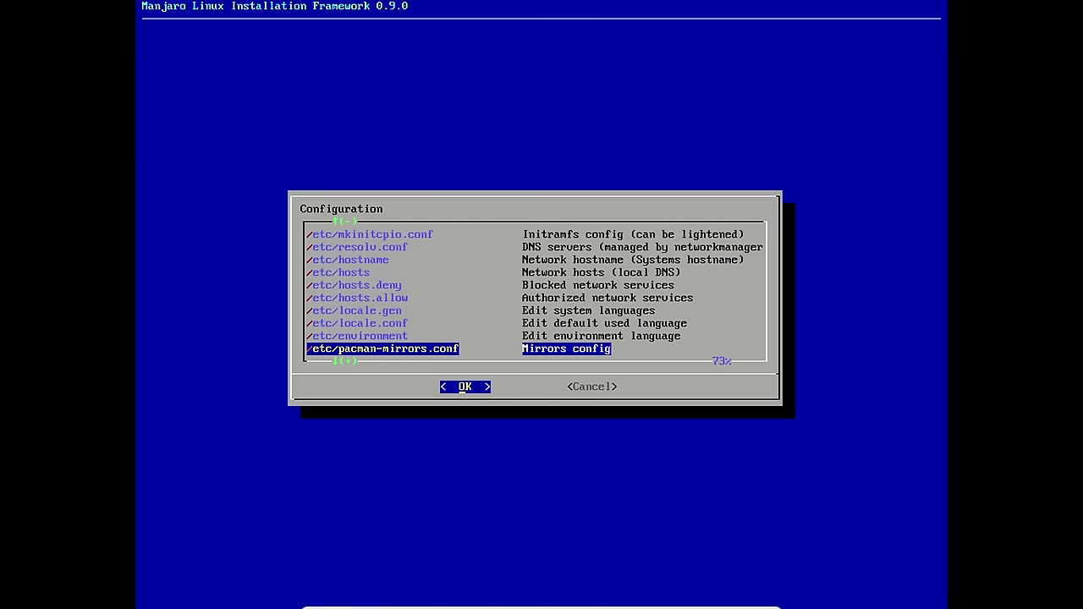
key("Down")
key("Down")
key("Down")
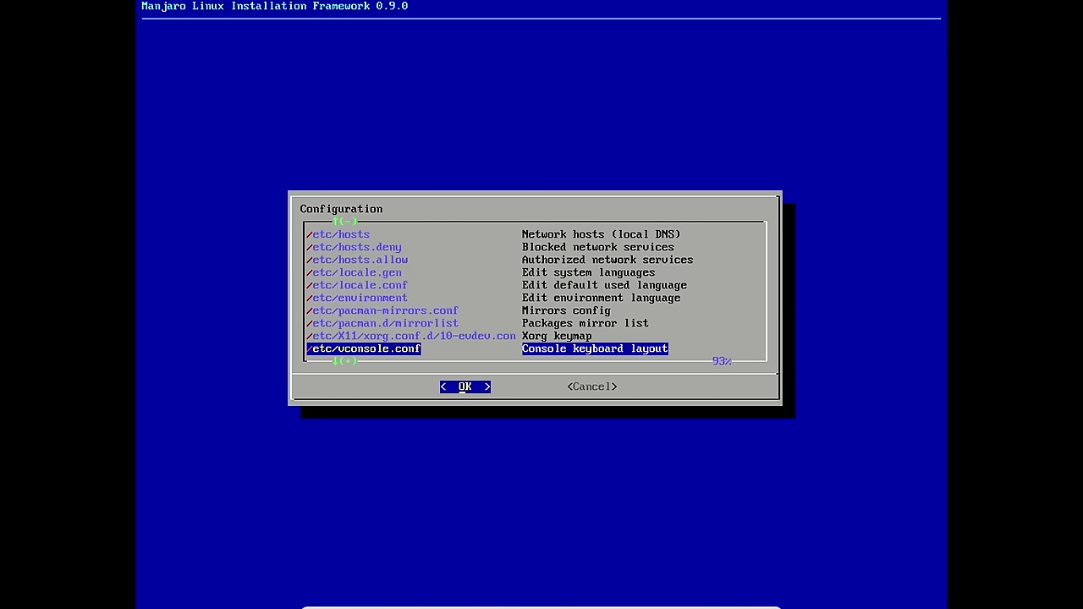
key("Down")
key("Return")
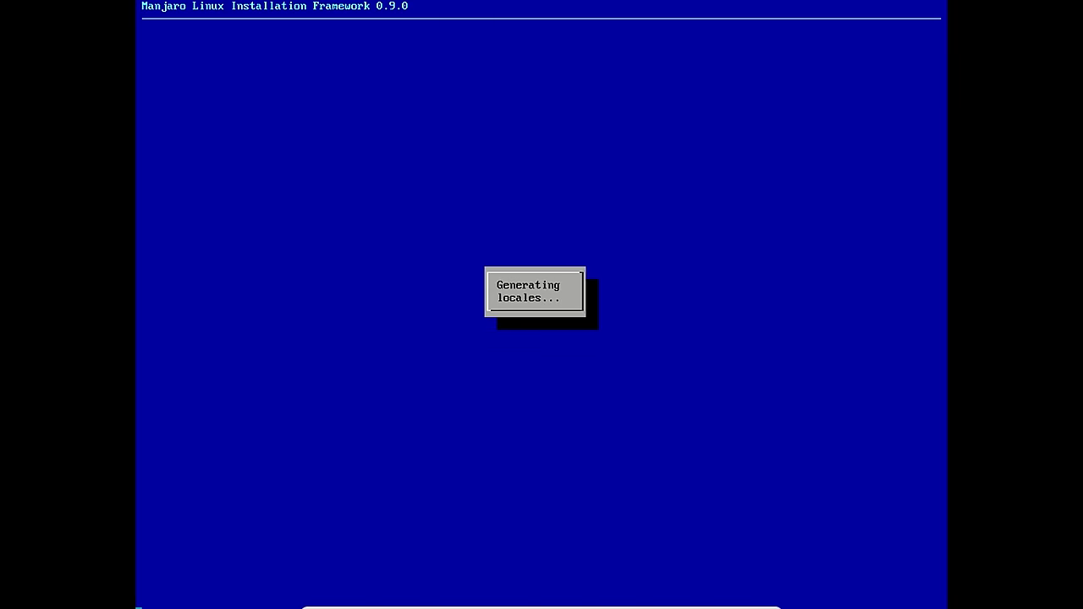
Step: Leave full screen and start the bootloader installation from the Main menu
key("ctrl+f")
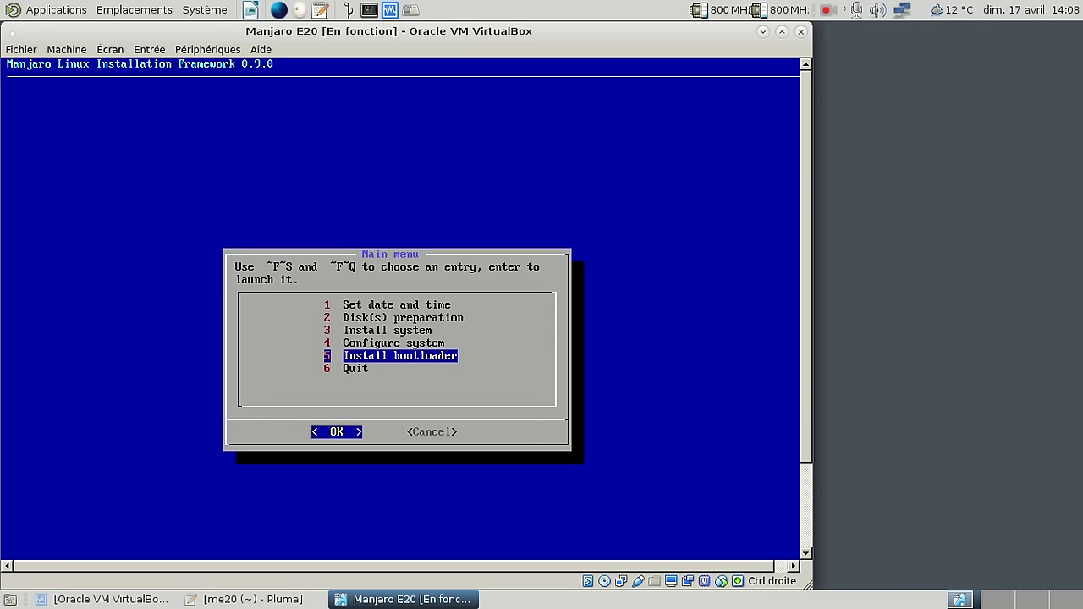
key("Return")
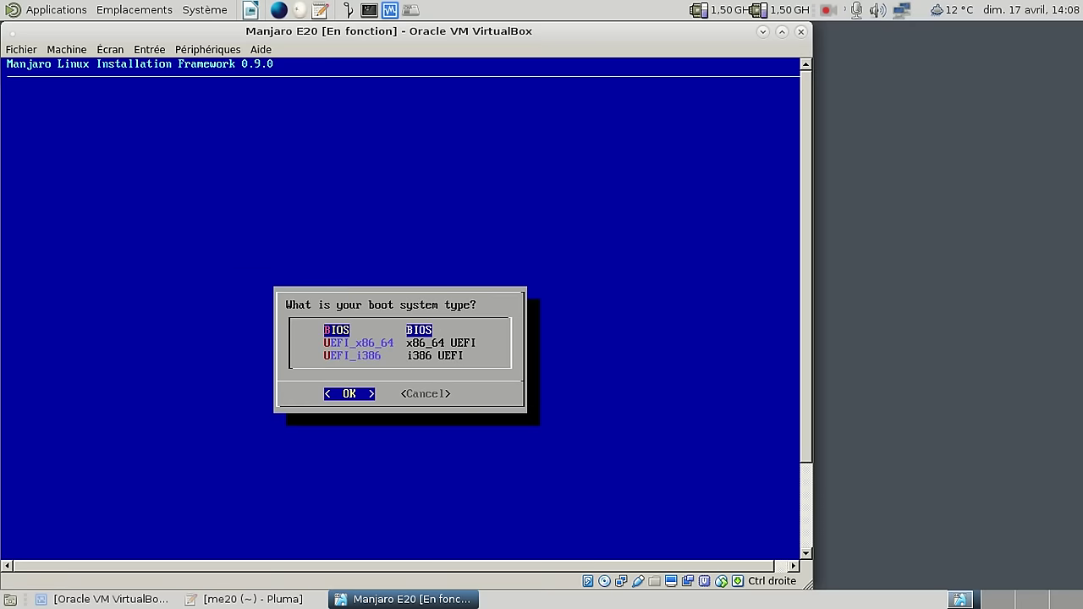
Step: Choose BIOS as the boot system type and GRUB as the bootloader
key("Return")
key("Return")
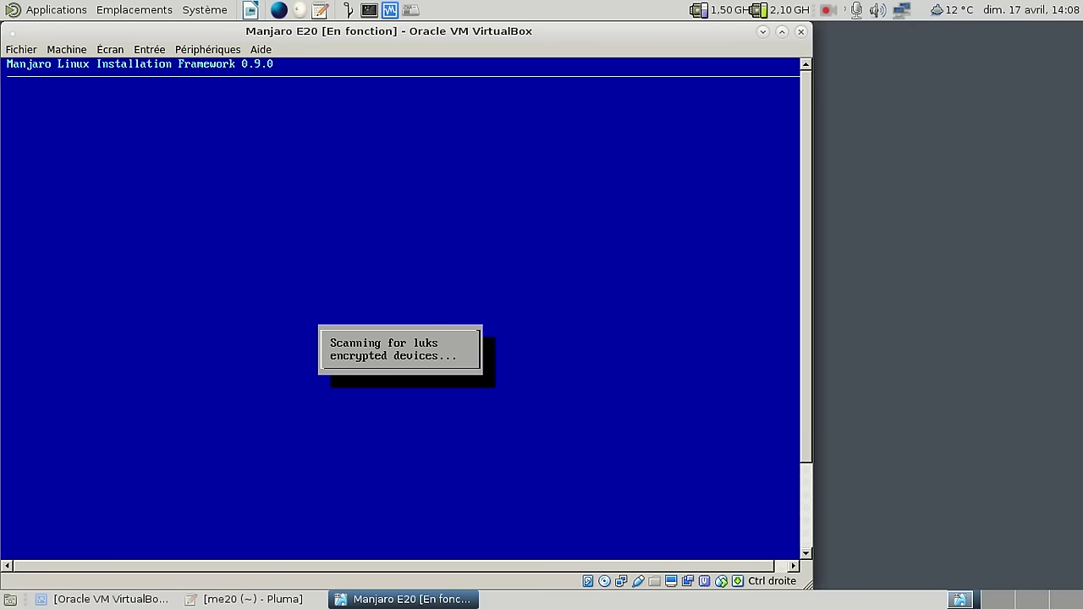
key("Return")
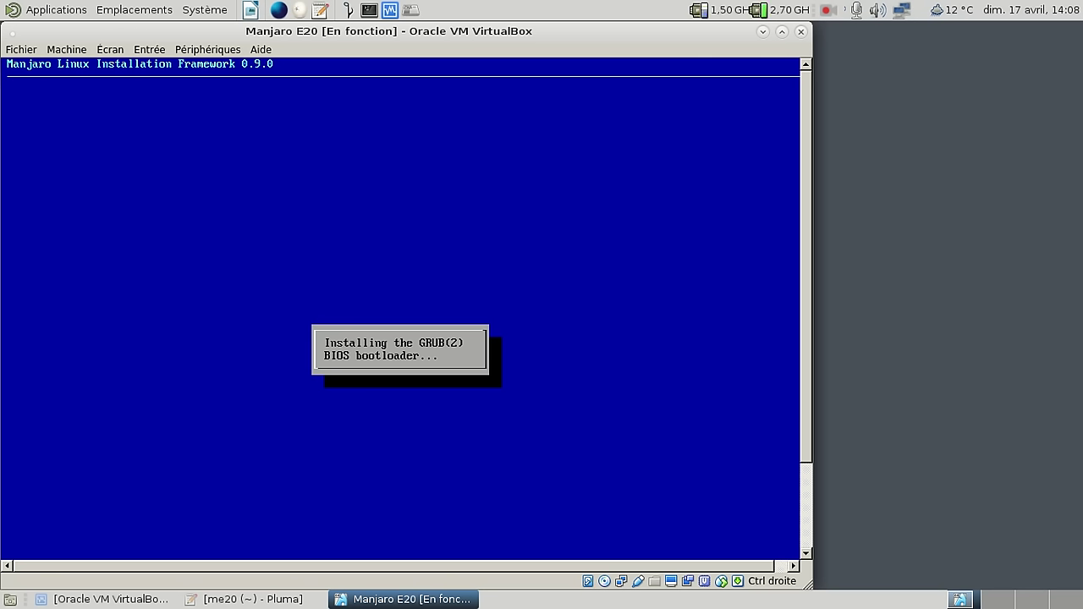
Step: Acknowledge GRUB success, quit the installer, reboot, and boot the default Manjaro entry
key("Return")
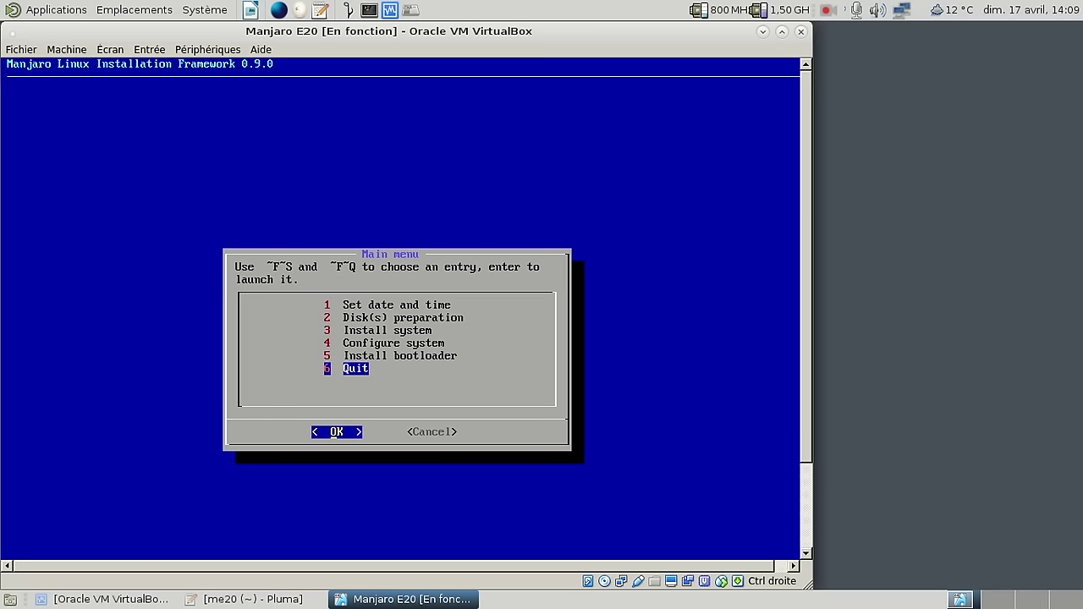
key("Return")
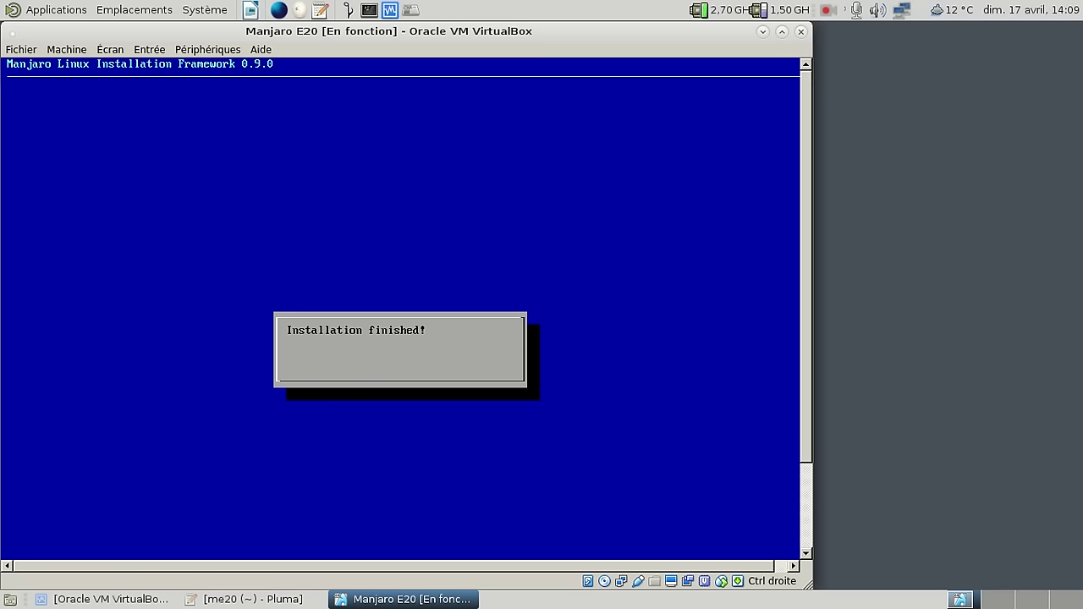
type("reboot")
key("Return")
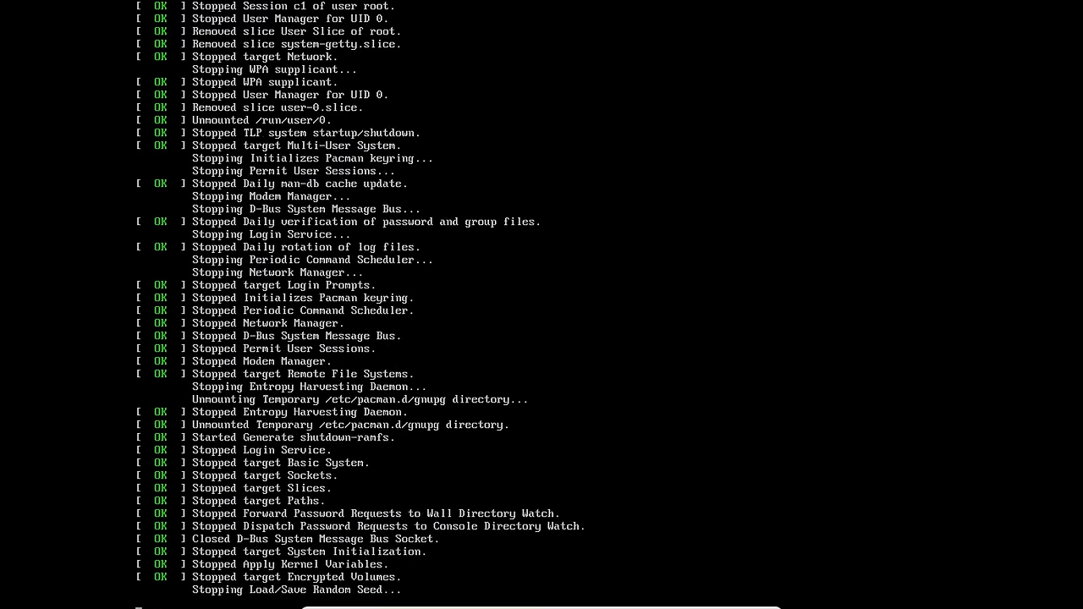
key("Control_R+f")
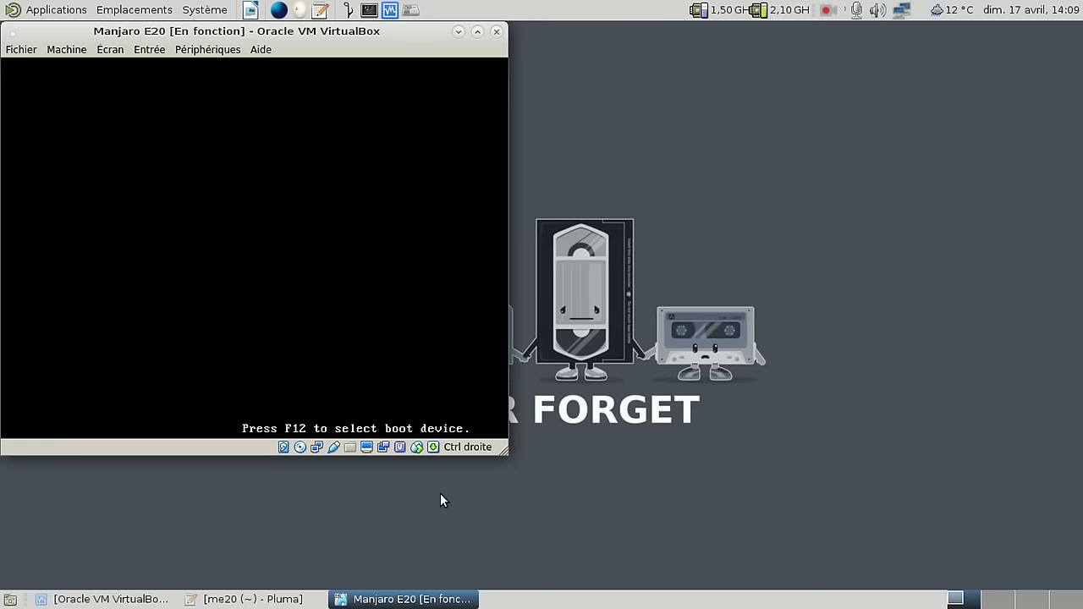
left_click_drag(382, 32, 551, 52)
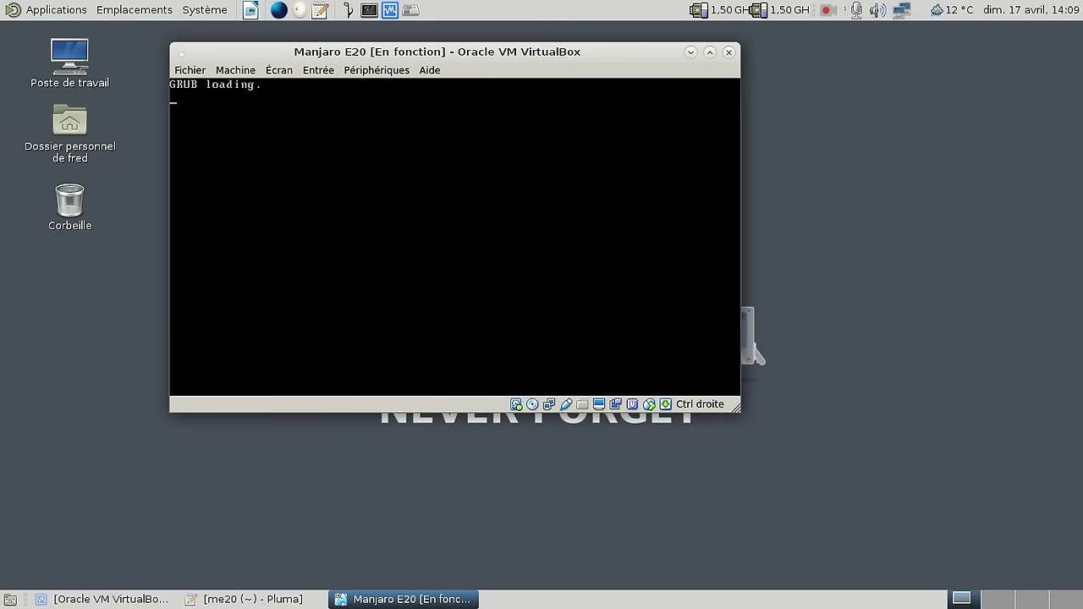
key("Return")
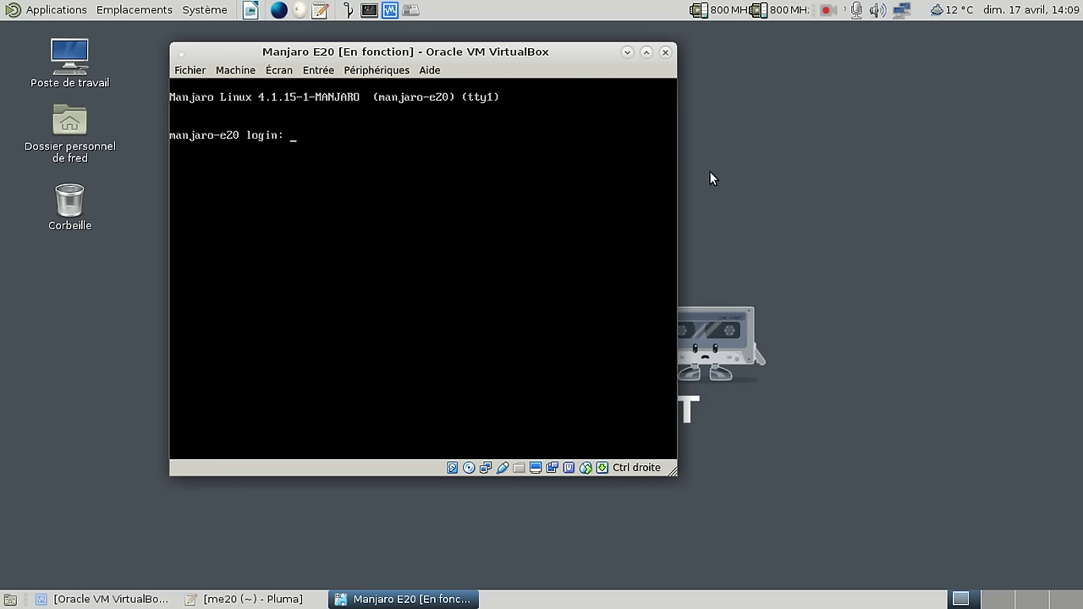
Step: Log in and refresh the package databases with sudo pacman -Syy
type("red")
key("Return")
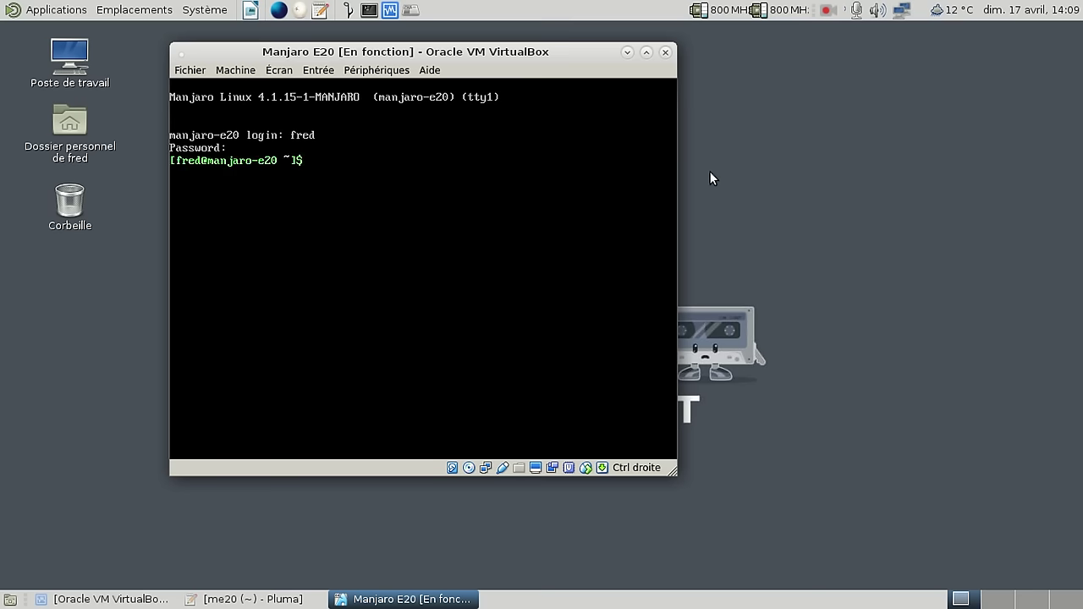
type("sudo pacman ")
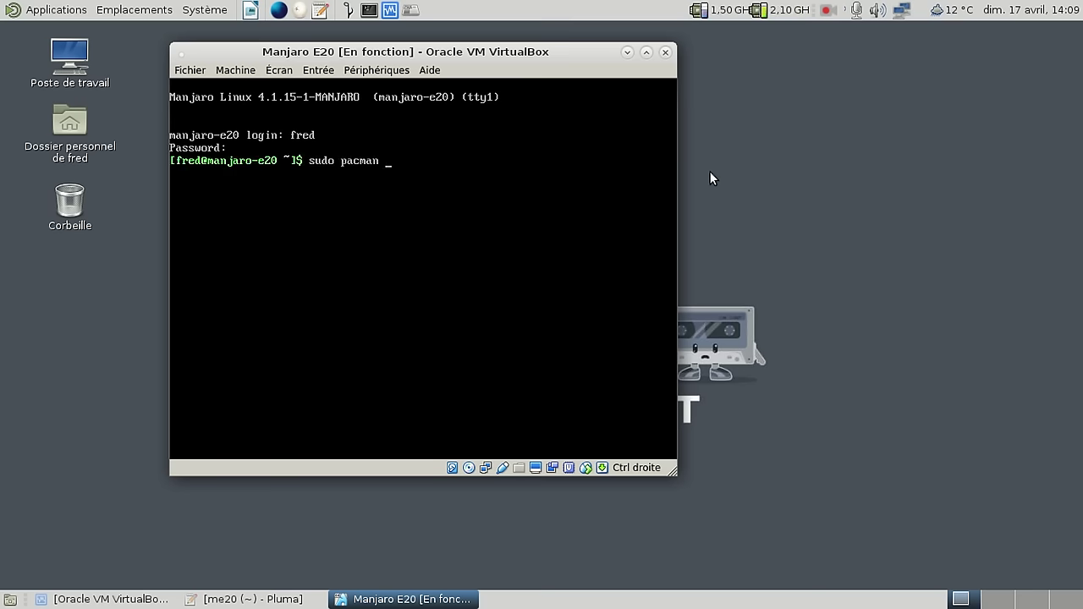
type("-Sy")
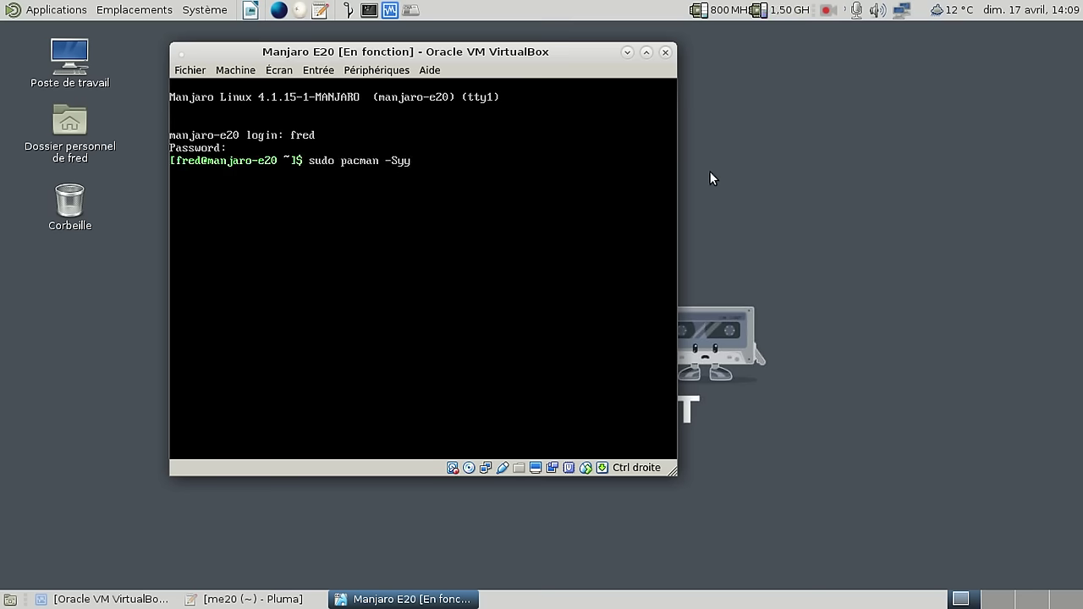
type("y")
key("Return")
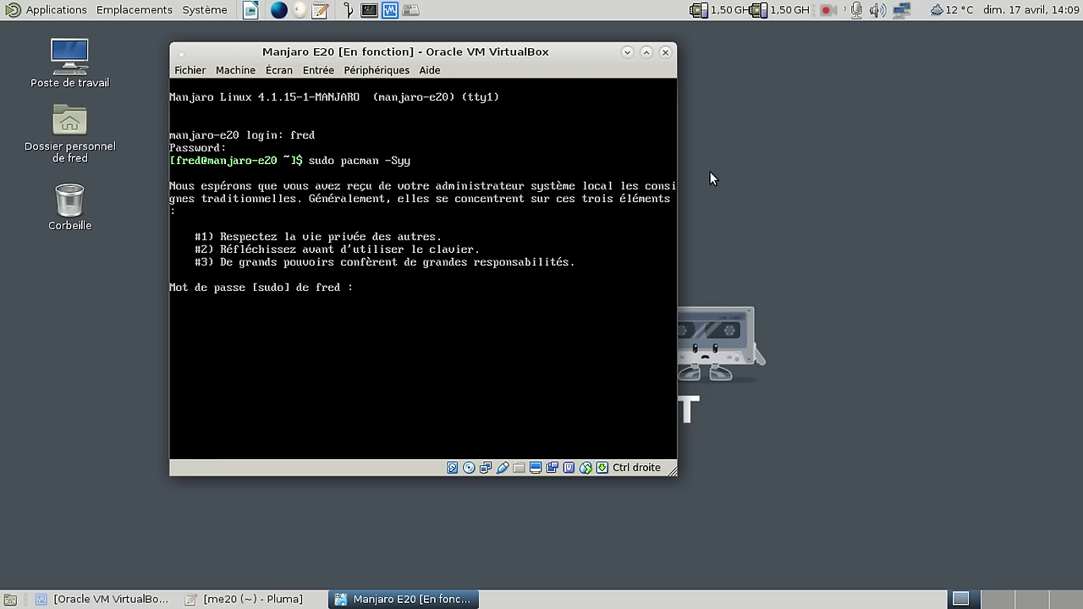
key("Return")
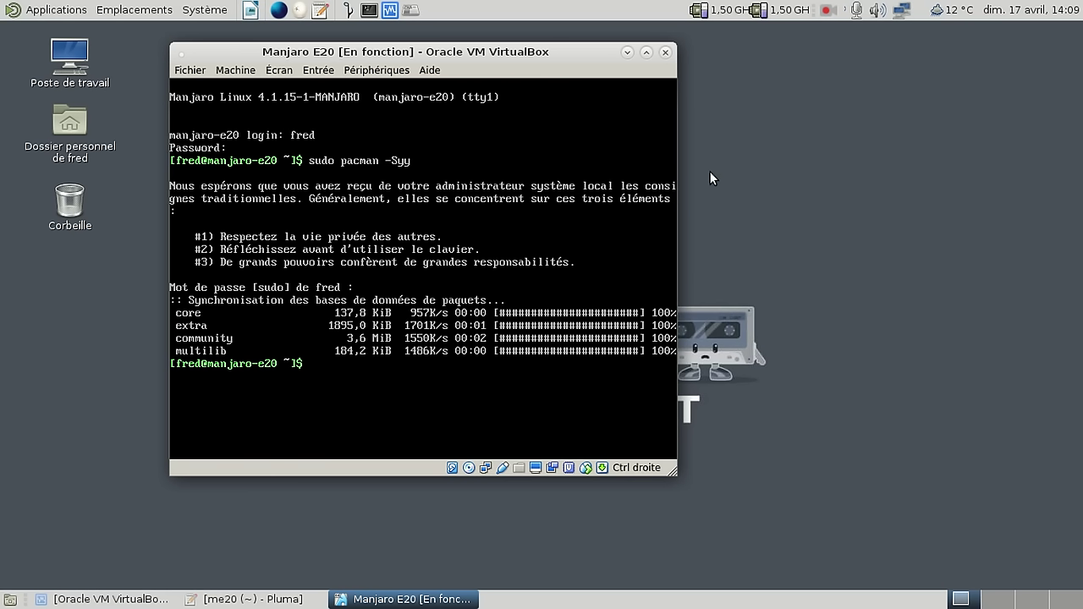
Step: Install archlinux-keyring and manjaro-keyring with pacman -S, confirming both install prompts
key("Up")
key("BackSpace")
type("archlinux-kery")
key("BackSpace")
type("yring manjaro-ker")
key("BackSpace")
key("BackSpace")
key("BackSpace")
type("yring")
key("Return")
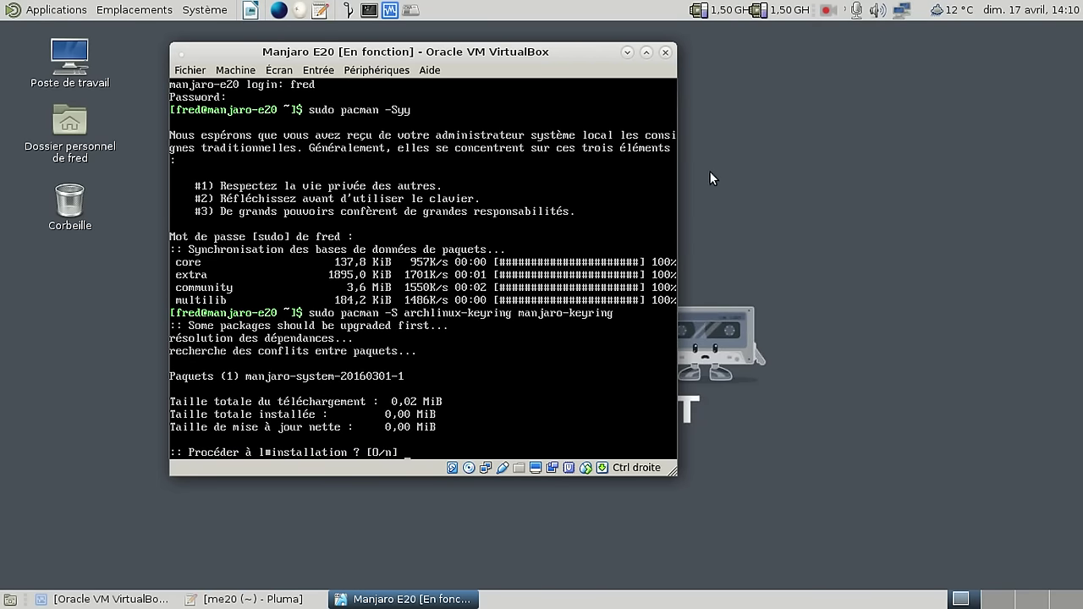
key("Return")
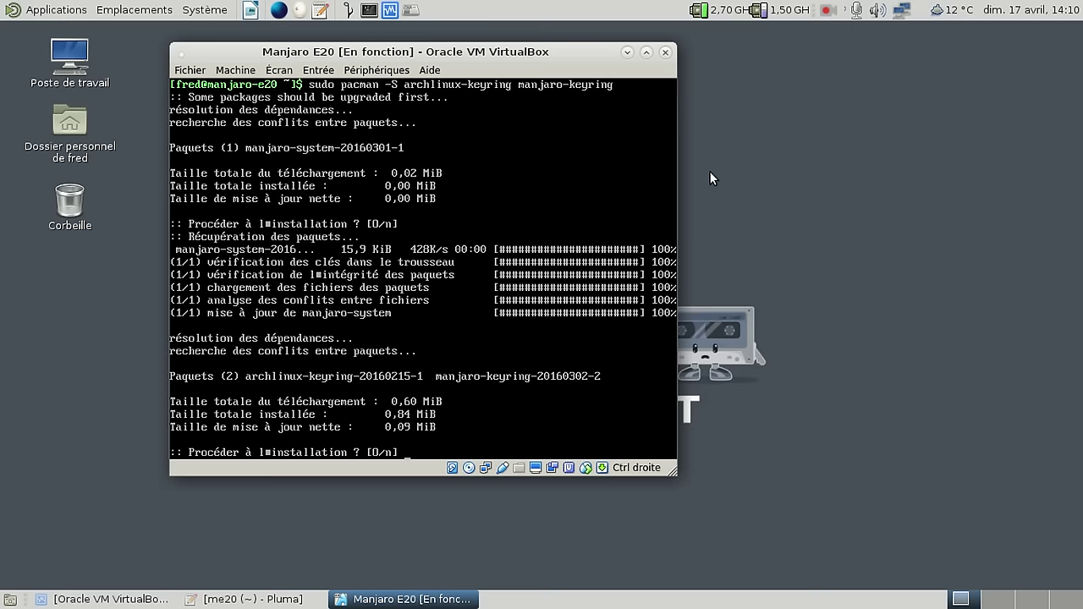
key("Return")
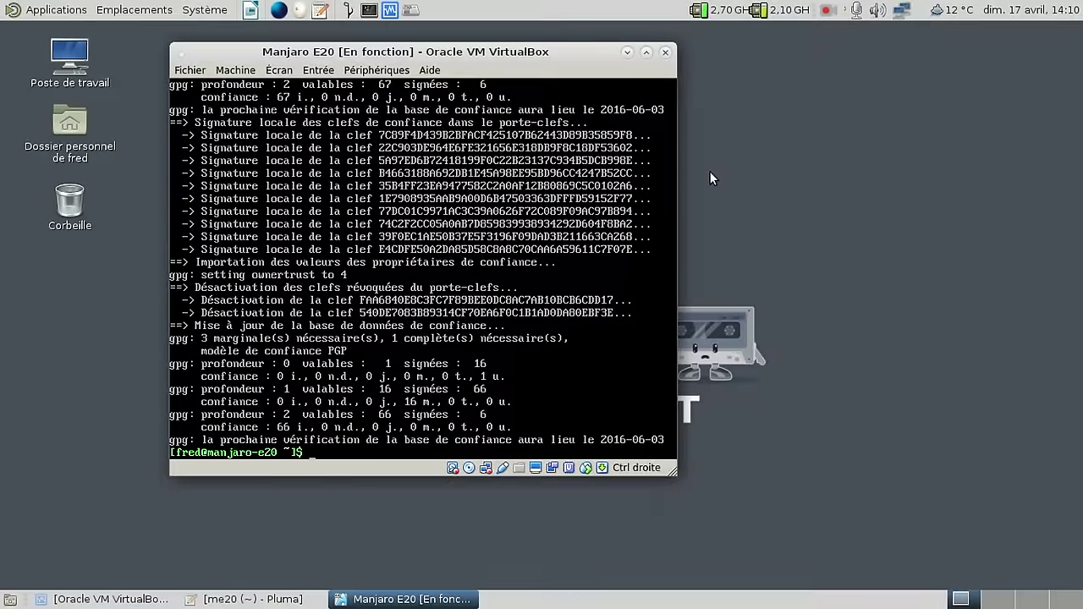
Step: Run yaourt -Syua and confirm both prompts to start the full system upgrade
type("yaourt")
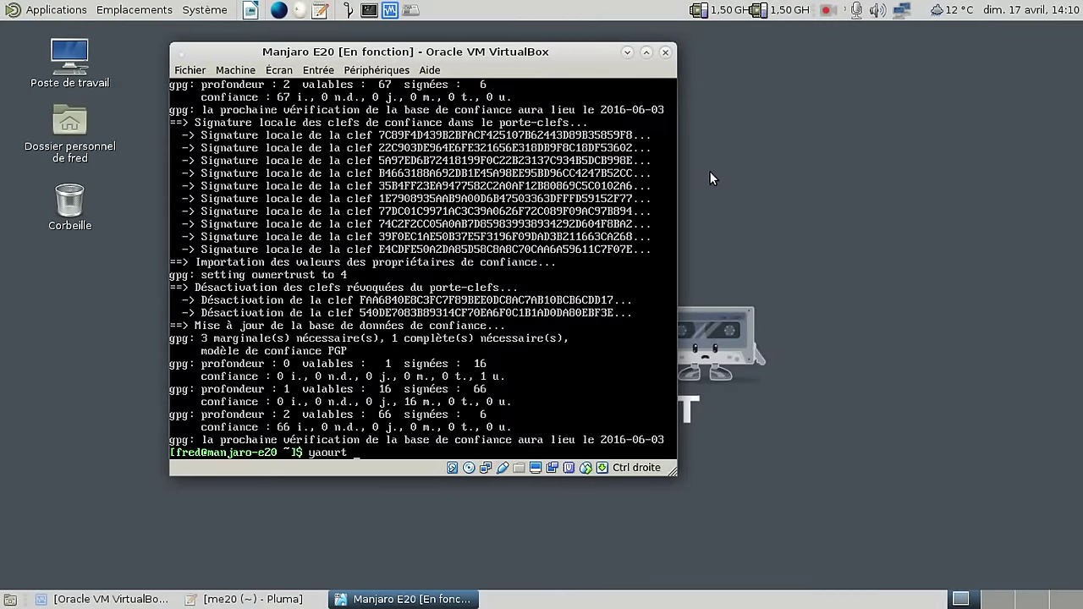
type(" -Syua")
key("Return")
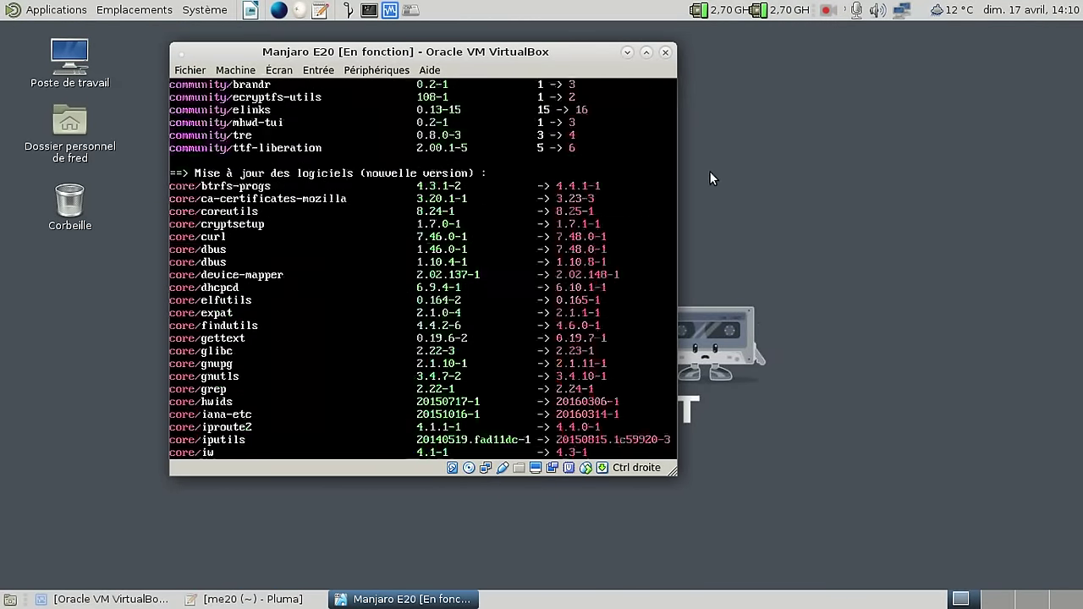
key("Return")
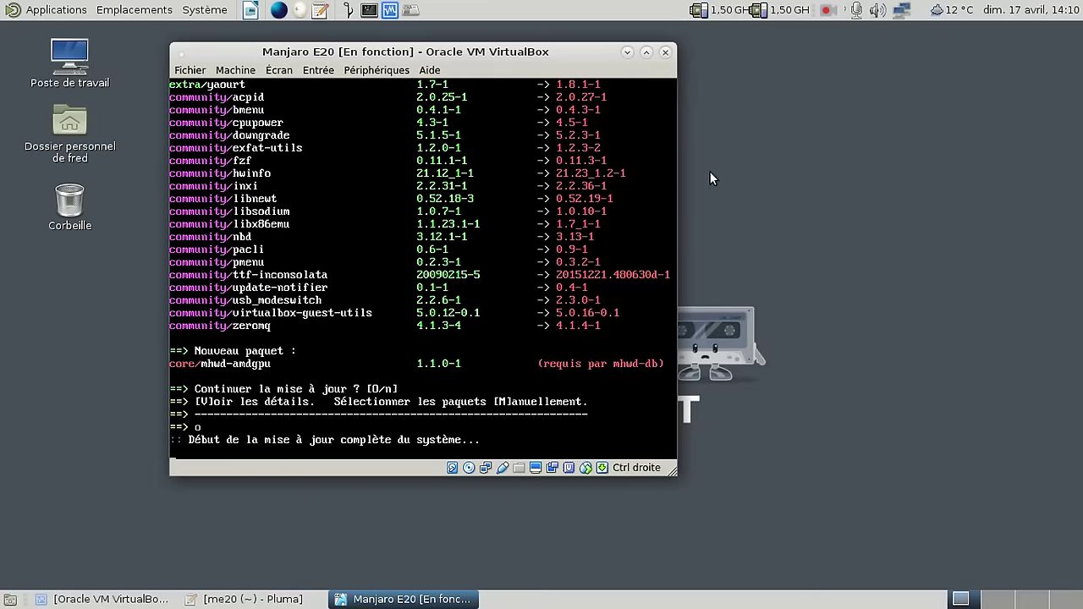
key("Return")
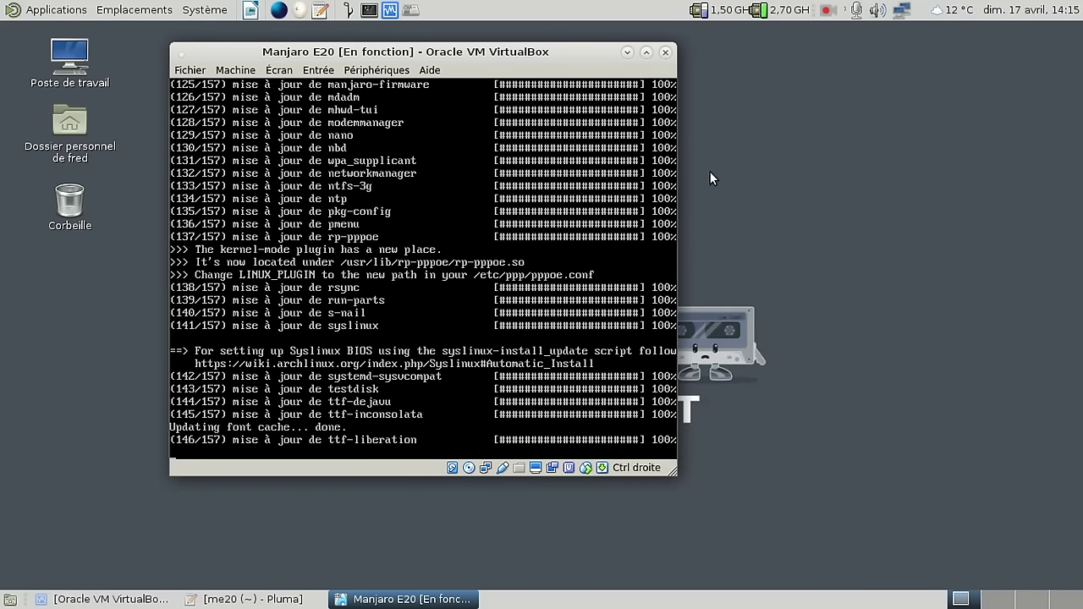
Step: Remove the orphaned pmenu package found by yaourt -Qdt
type("yaourt -Qdt")
key("Return")
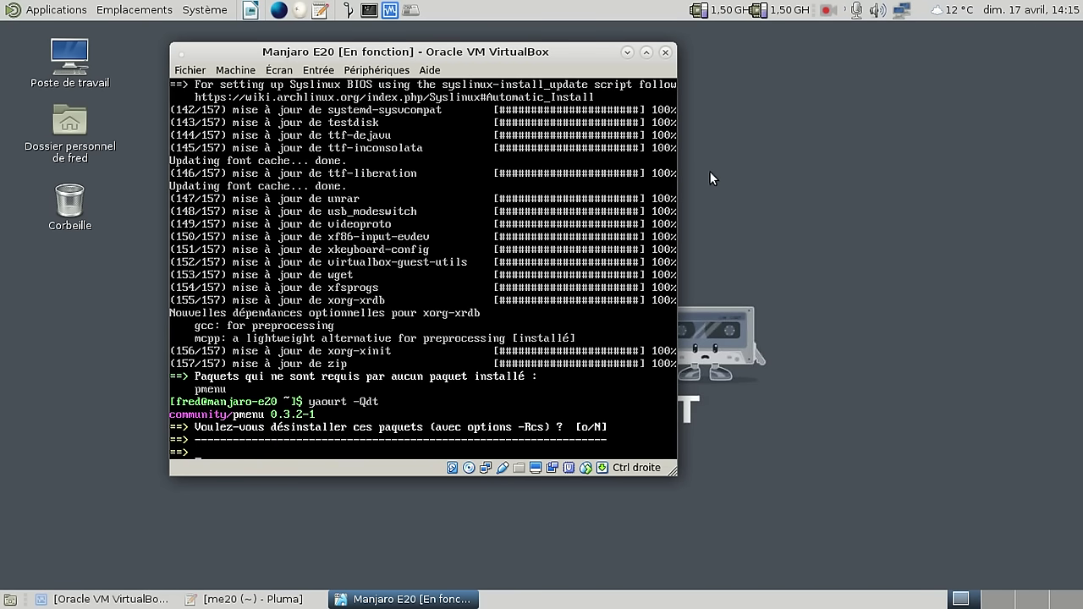
type("o")
key("Return")
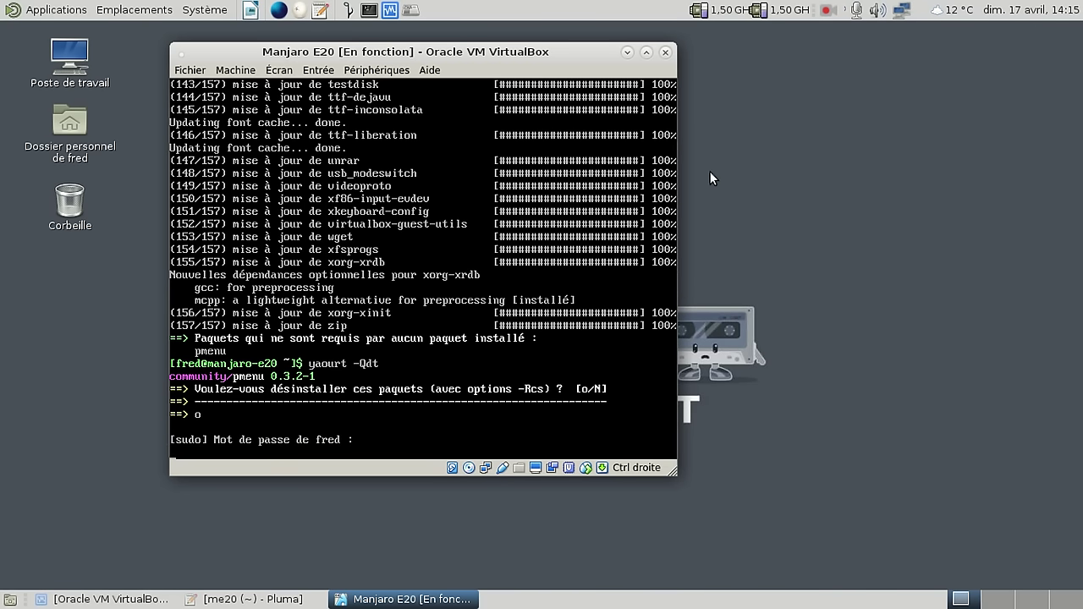
key("Return")
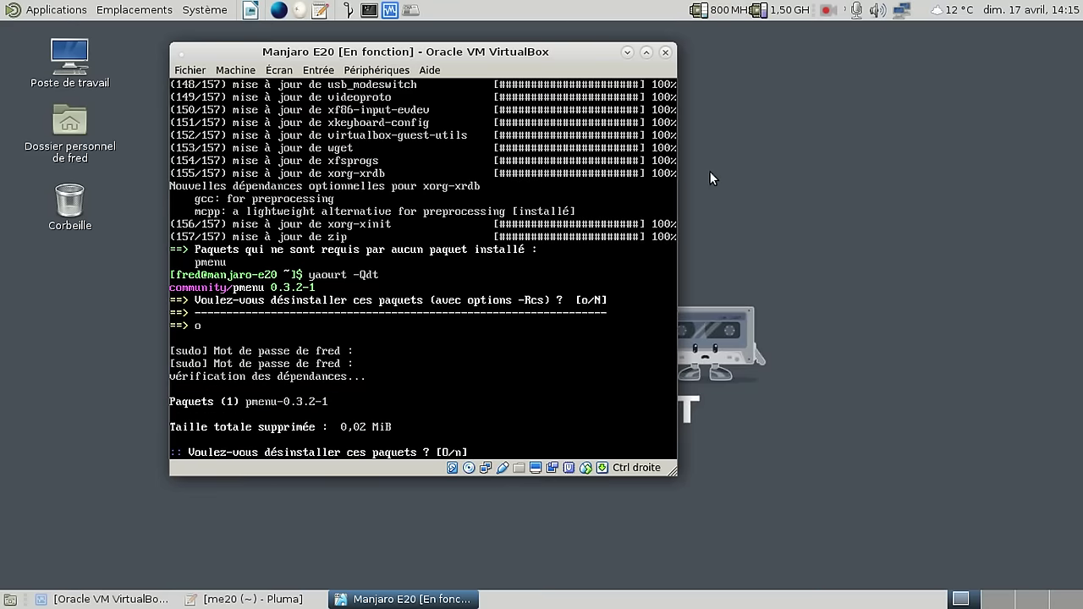
type("o")
key("Return")
Step: Clear all cached package files and unused synced repositories with yaourt -Scc
type("yaourt -S")
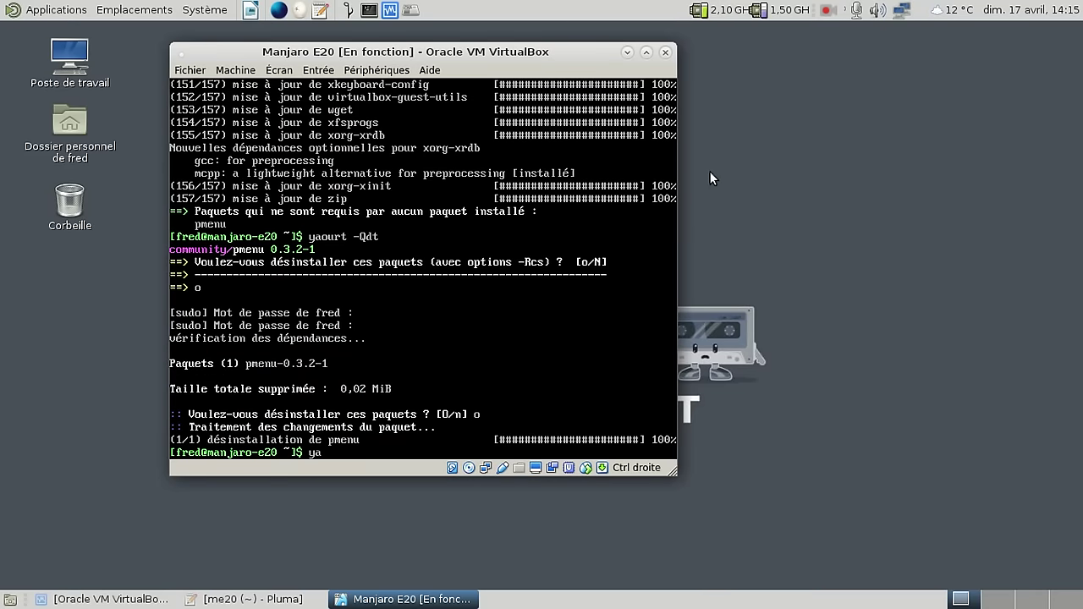
type("cc")
key("Return")
type("o")
key("Return")
type("o")
key("Return")
type("sudo")
key("BackSpace")
key("BackSpace")
key("BackSpace")
key("BackSpace")
key("BackSpace")
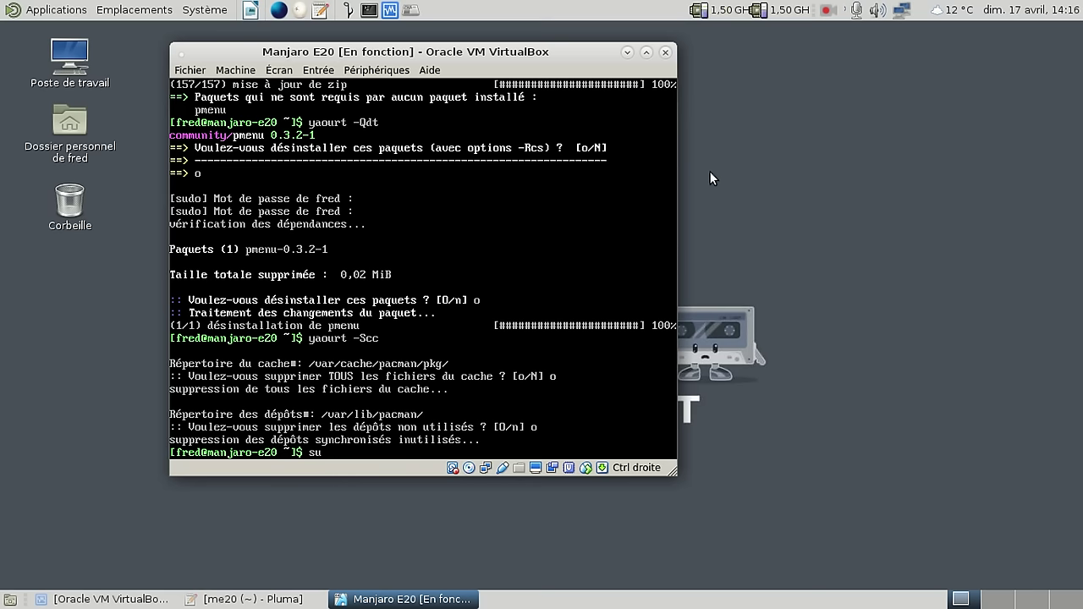
Step: Replace logind.conf and pacman.conf with their pacnew versions using yaourt -C
type("yaourt -C")
key("Return")
type("1")
key("Return")
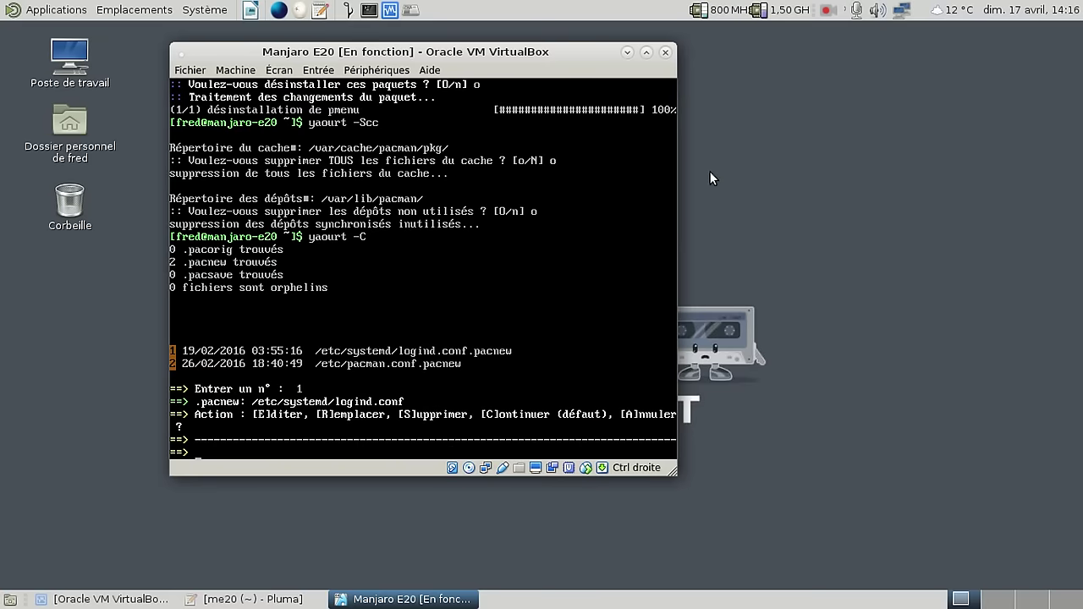
type("r")
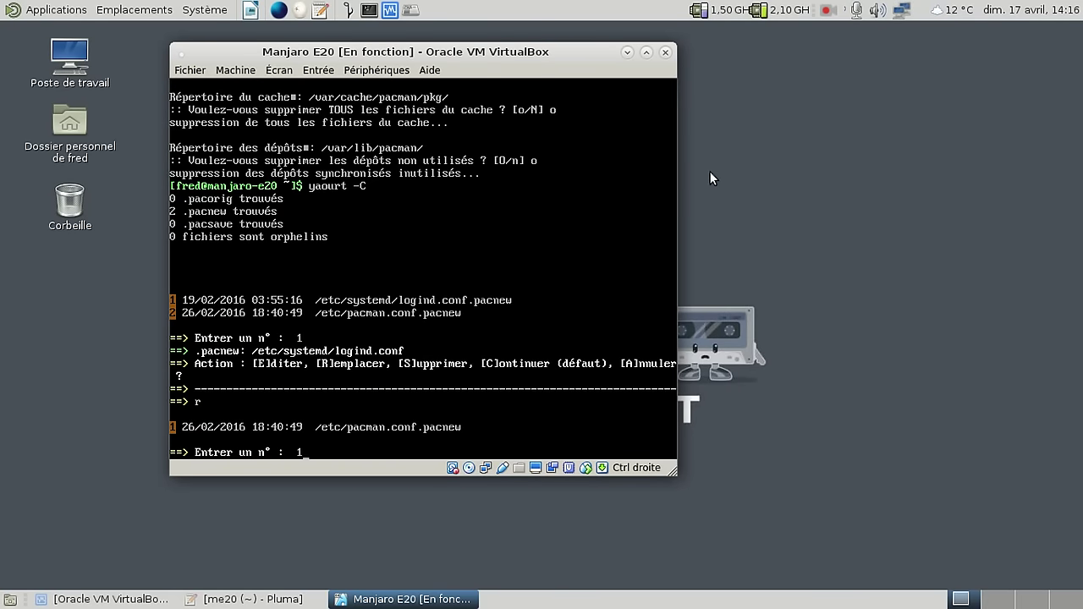
type("1")
key("Return")
type("r")
key("Return")
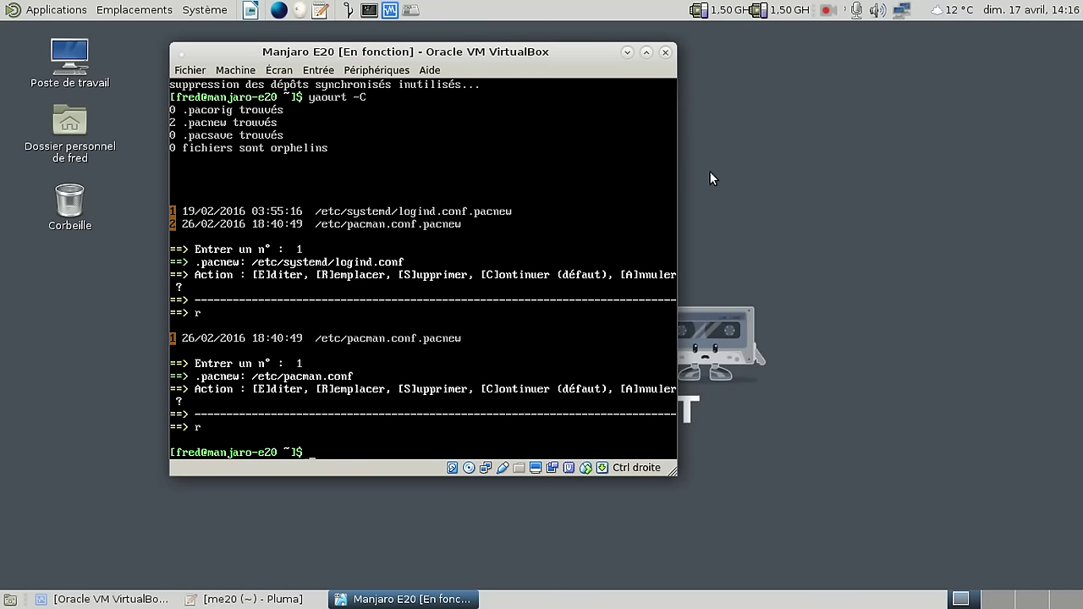
type("xdg-user-dirs-update")
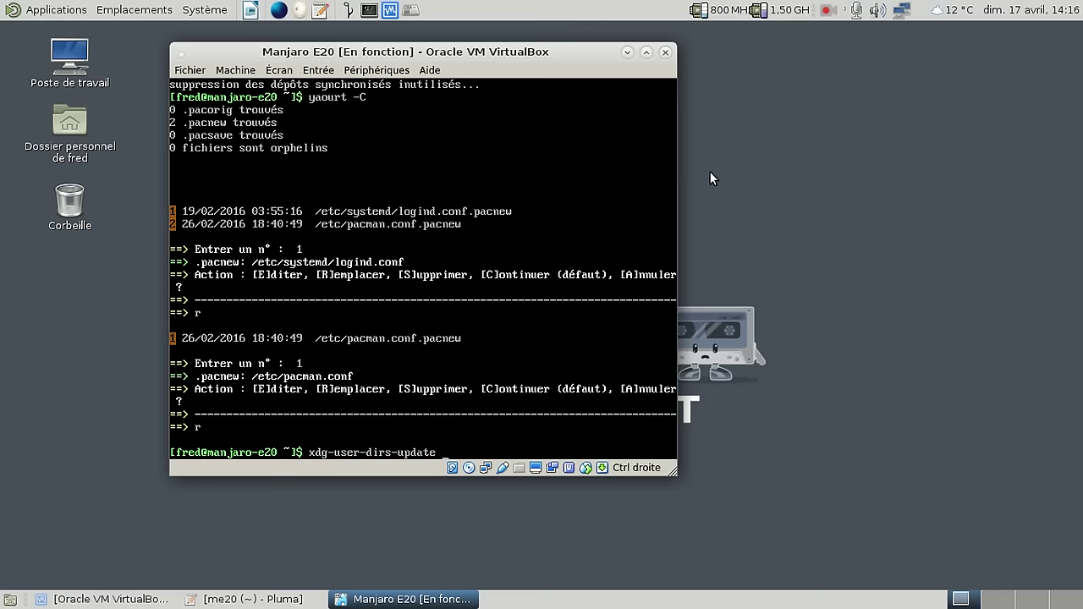
Step: Create the standard user folders with xdg-user-dirs-update and list the home directory
key("Return")
type("ls")
key("Return")
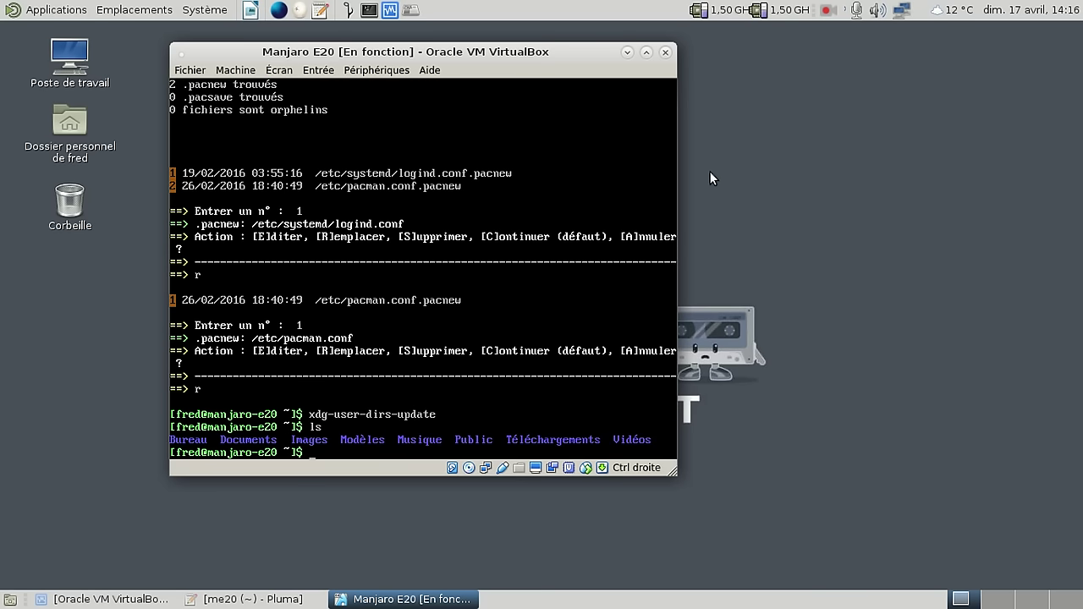
Step: Reboot the guest with sudo reboot and boot Manjaro straight from the GRUB menu
type("sudo reboot")
key("Return")
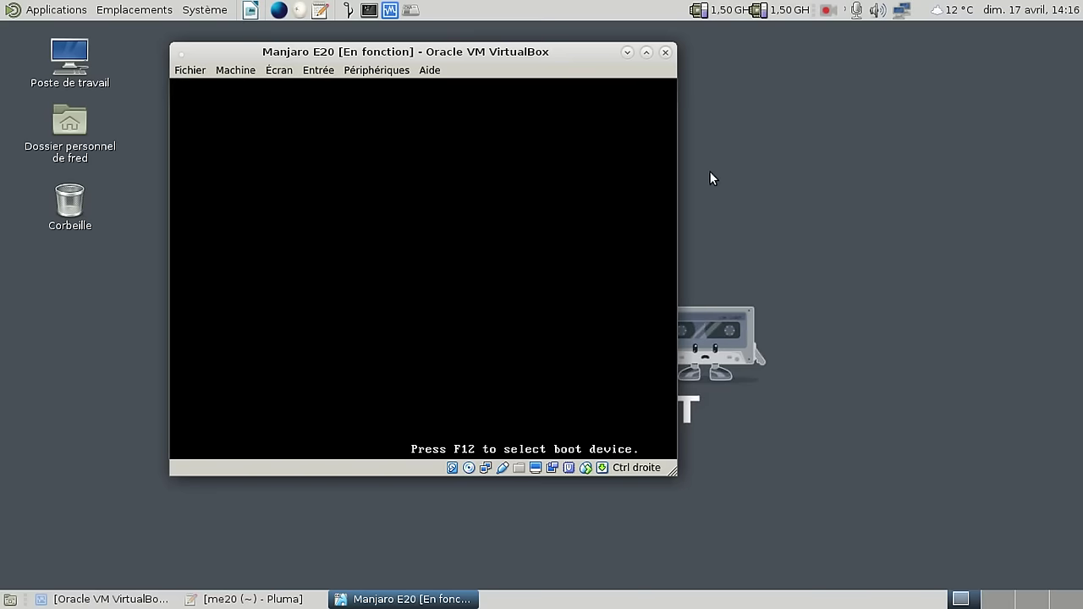
key("Return")
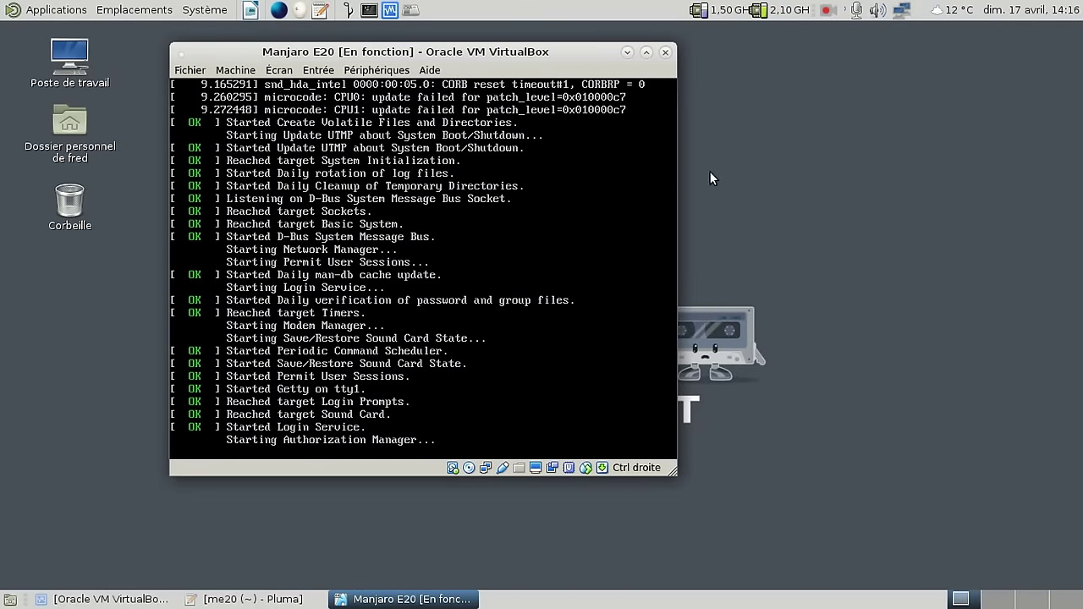
Step: Log in at the tty and install enlightenment and terminology with yaourt -S
type("fred")
key("Return")
key("Return")
type("yaourt -S")
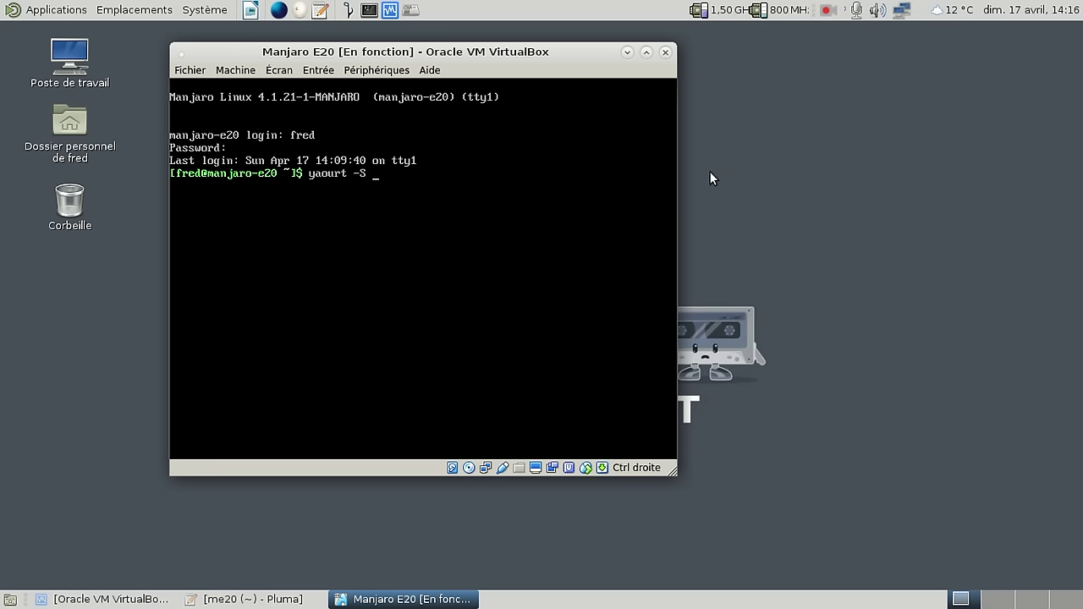
type(" enlightenment")
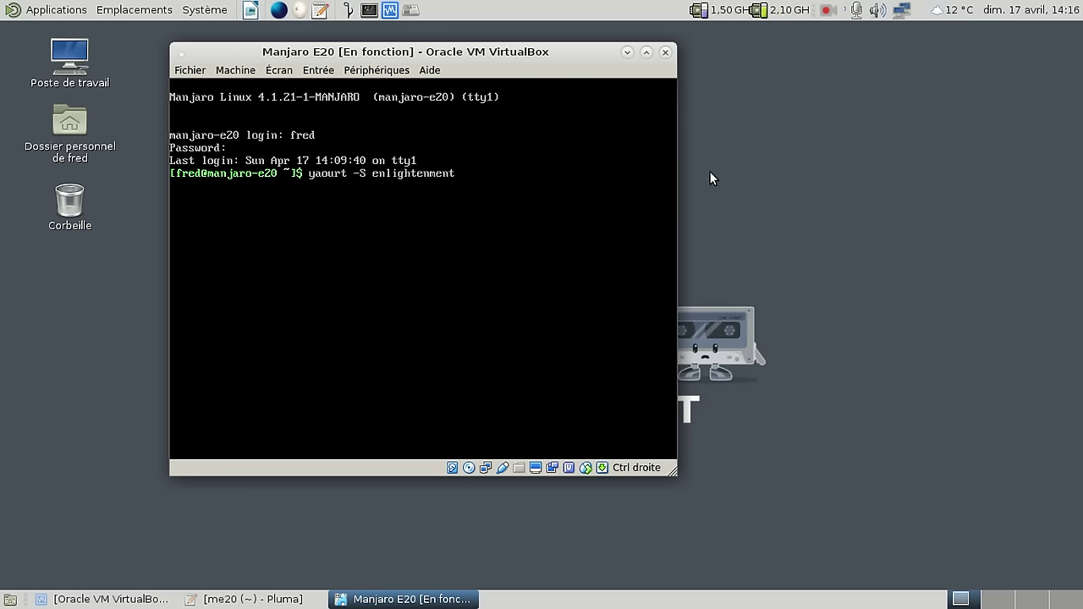
type(" terminology")
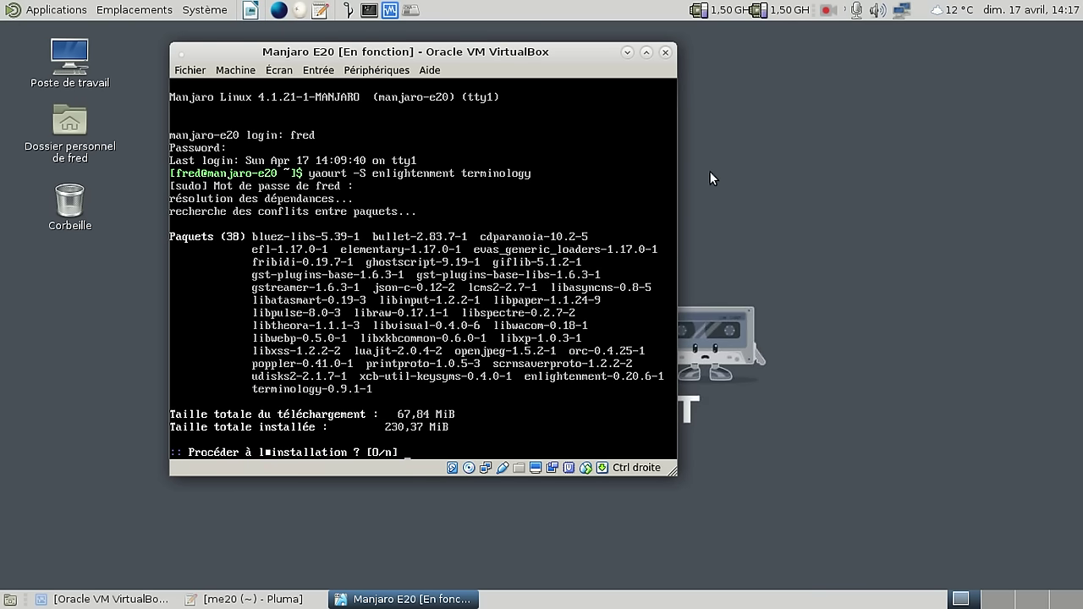
key("Return")
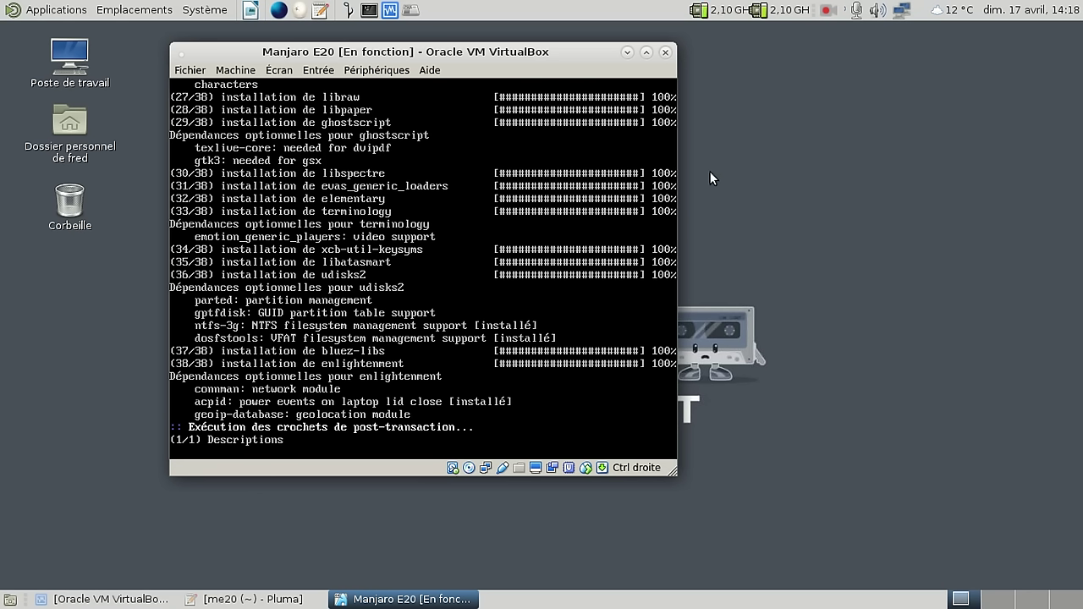
Step: Install lxsession, gksu, manjaro-settings-manager, network-manager-applet and pamac (34 packages) with yaourt -S
type("yaourt")
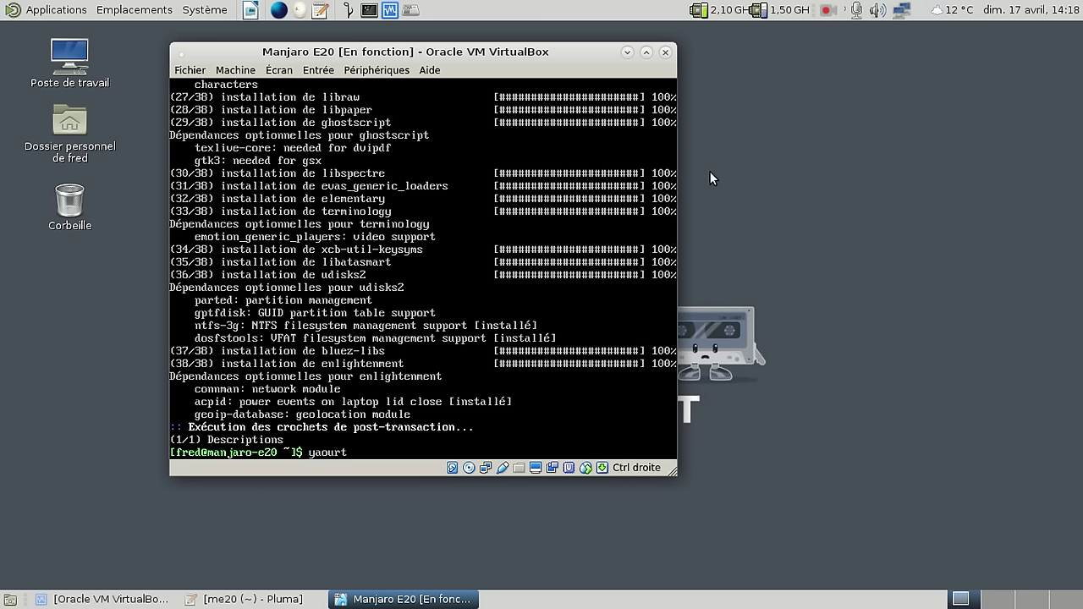
type(" -S lxess")
key("BackSpace")
key("BackSpace")
type("ssion gksu")
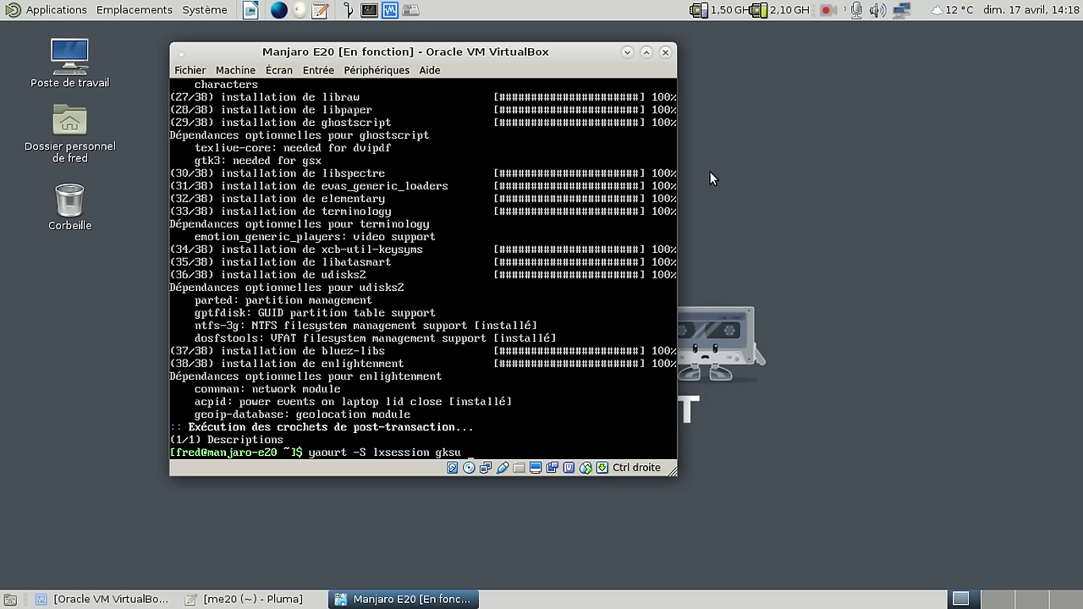
type("manjaro")
type("-setting")
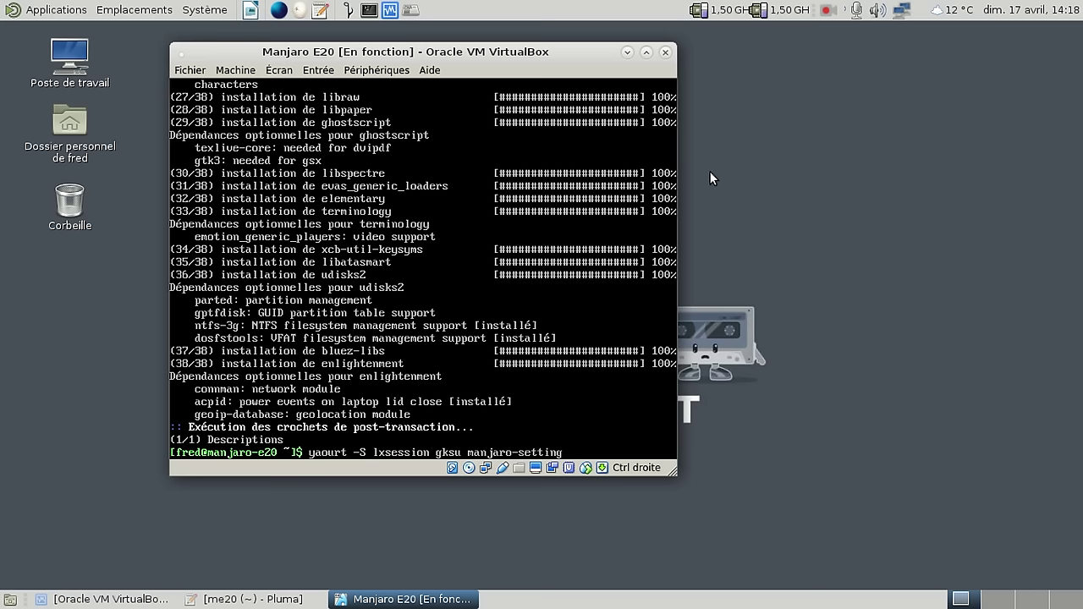
type("s-manager network")
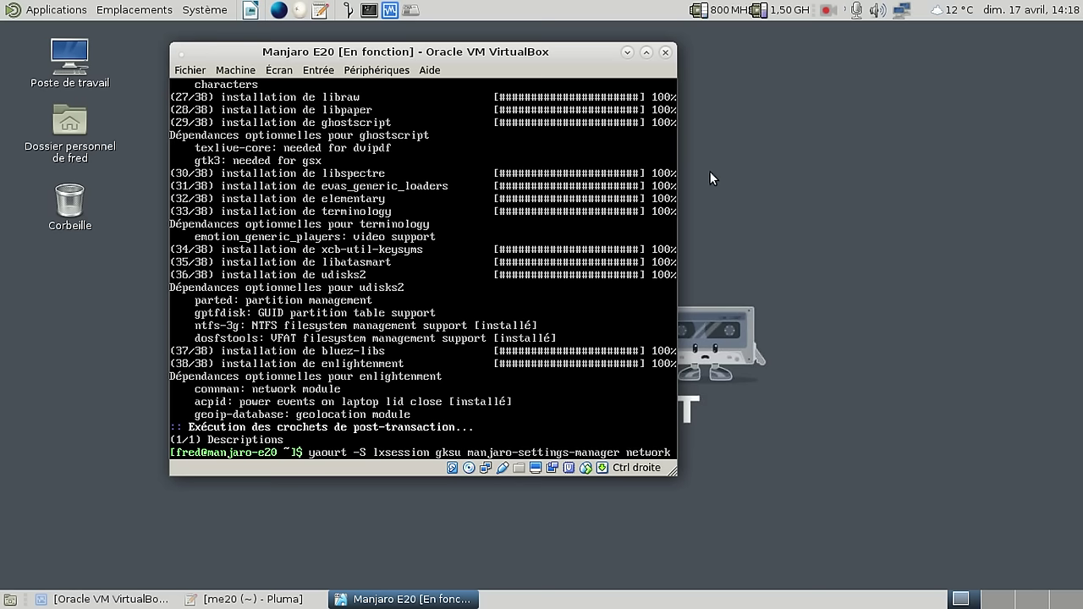
type("-manage")
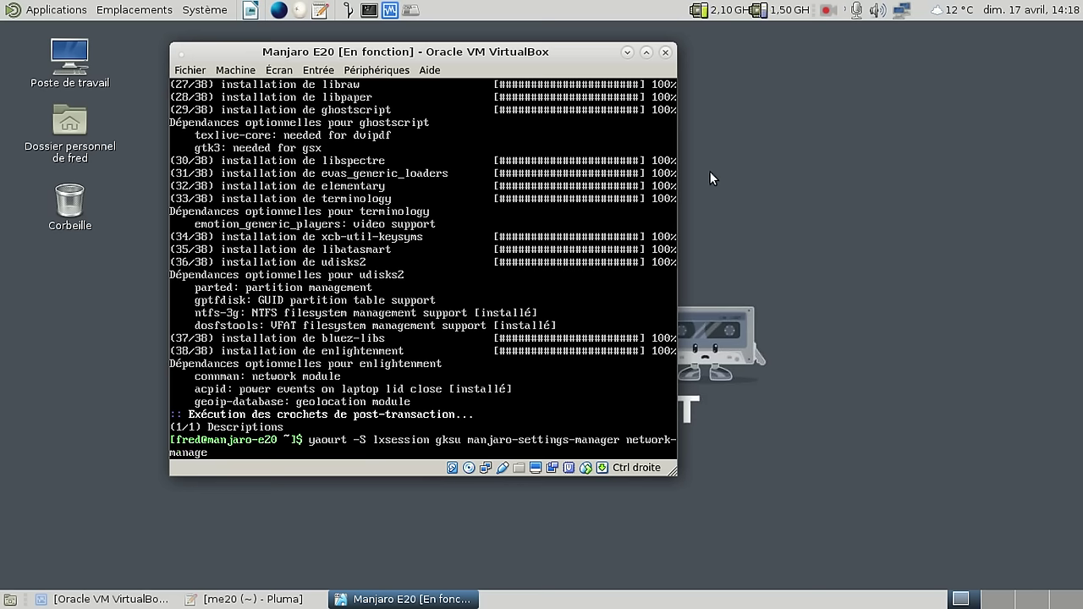
type("r-applet pacma")
key("BackSpace")
key("BackSpace")
key("BackSpace")
type("mac")
key("Return")
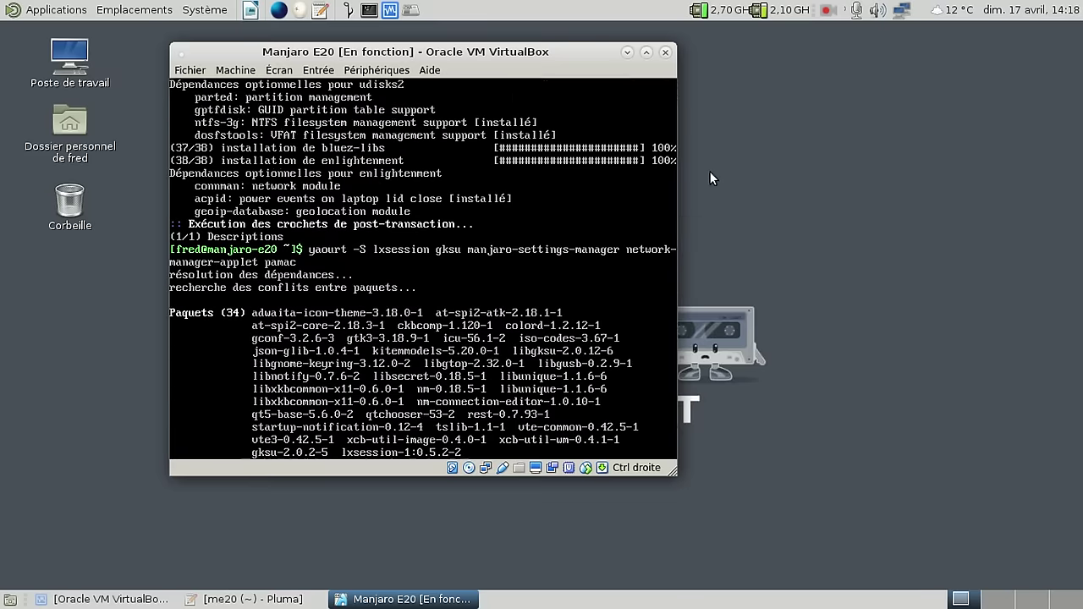
key("Return")
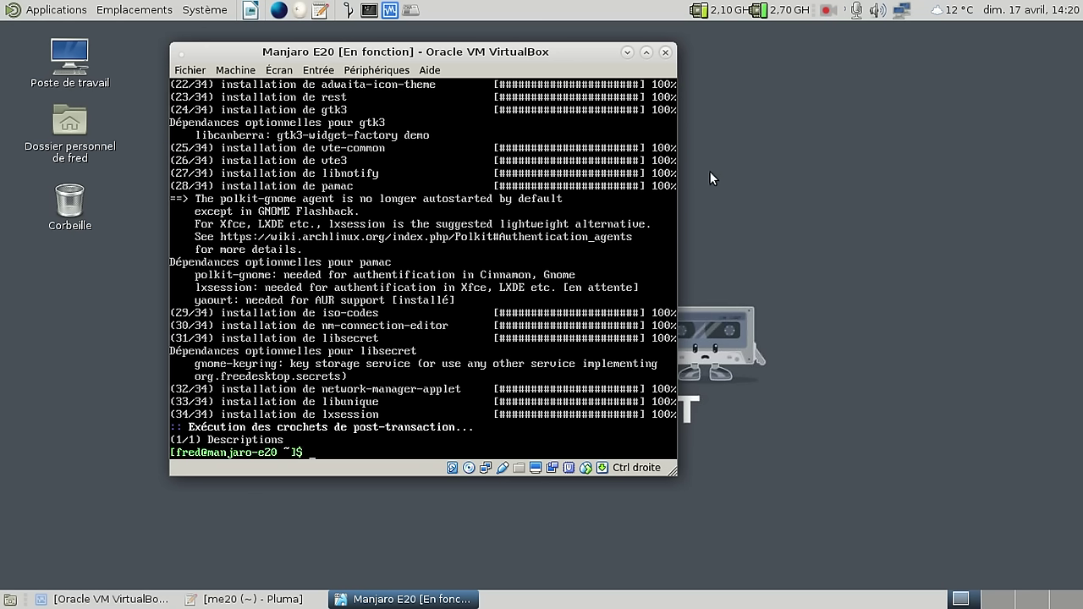
Step: Install lightdm and then lightdm-gtk-greeter with yaourt -S
type("yaourt -S lightdm")
key("Return")
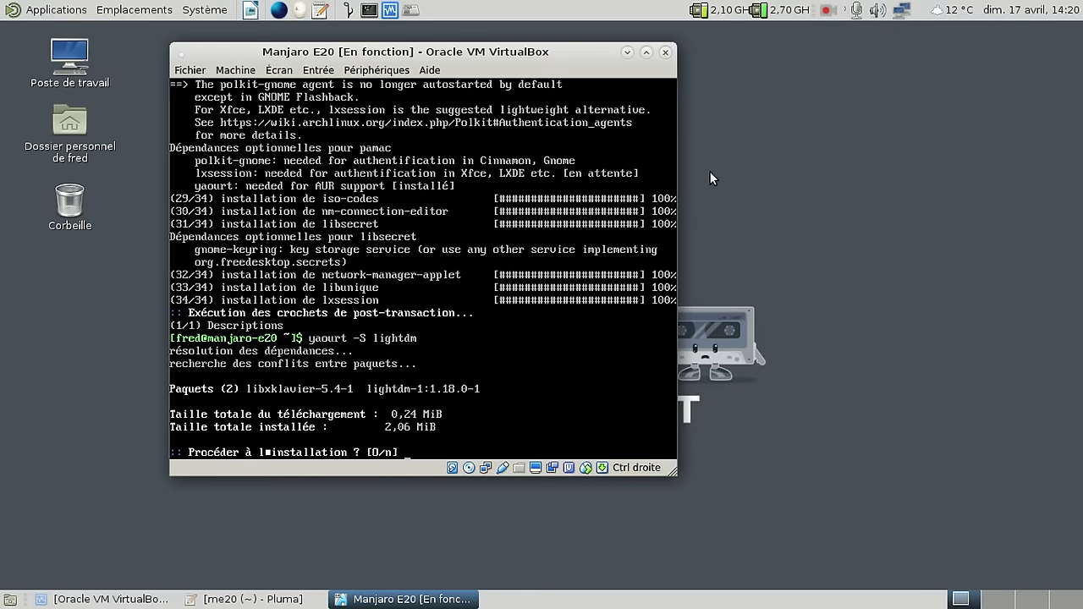
key("Return")
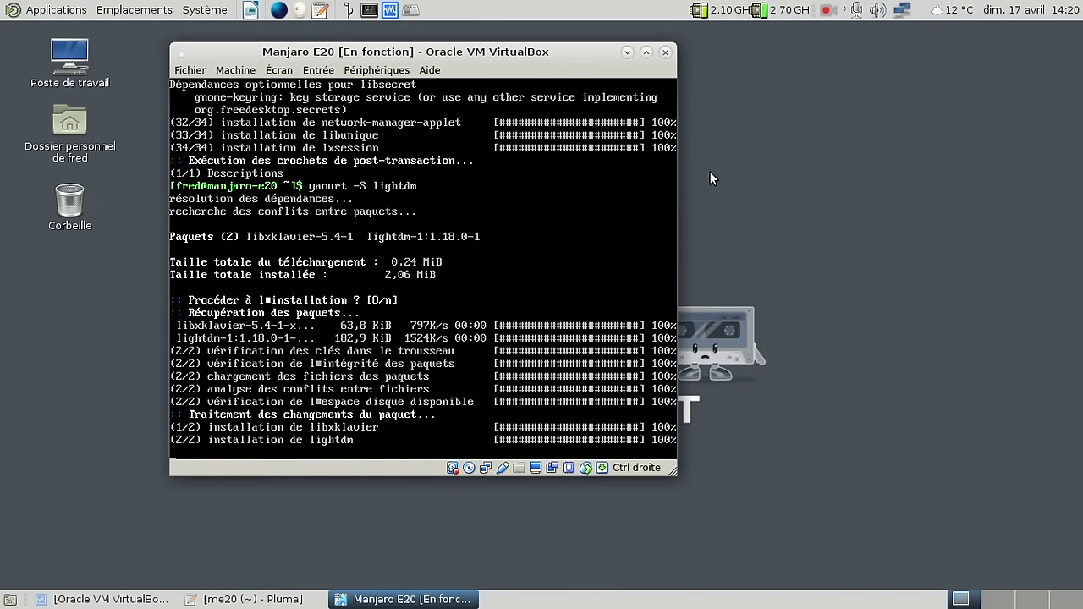
key("Up")
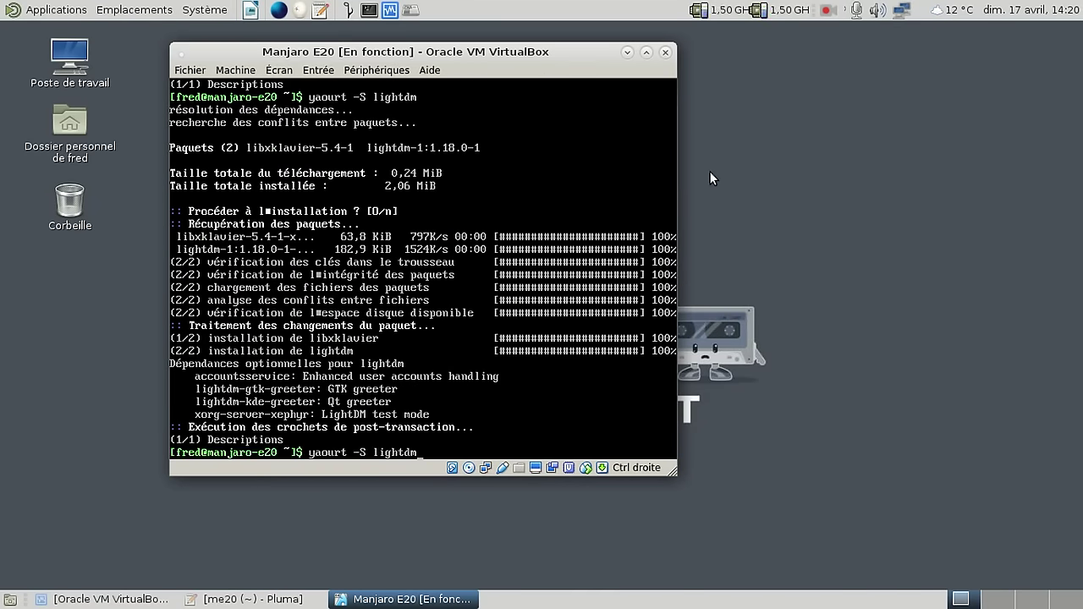
type("-gtk-greeter")
key("Return")
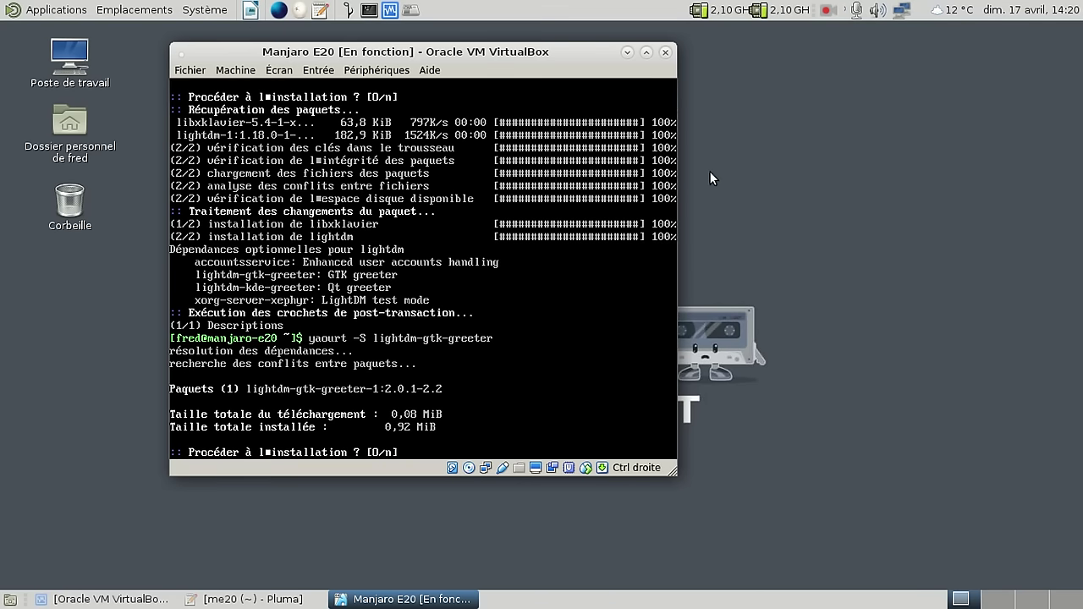
key("Return")
Step: Start the LightDM login manager with sudo systemctl start lightdm
type("sudo systemctl lis")
key("BackSpace")
key("BackSpace")
key("BackSpace")
type("start lightdm")
key("Return")
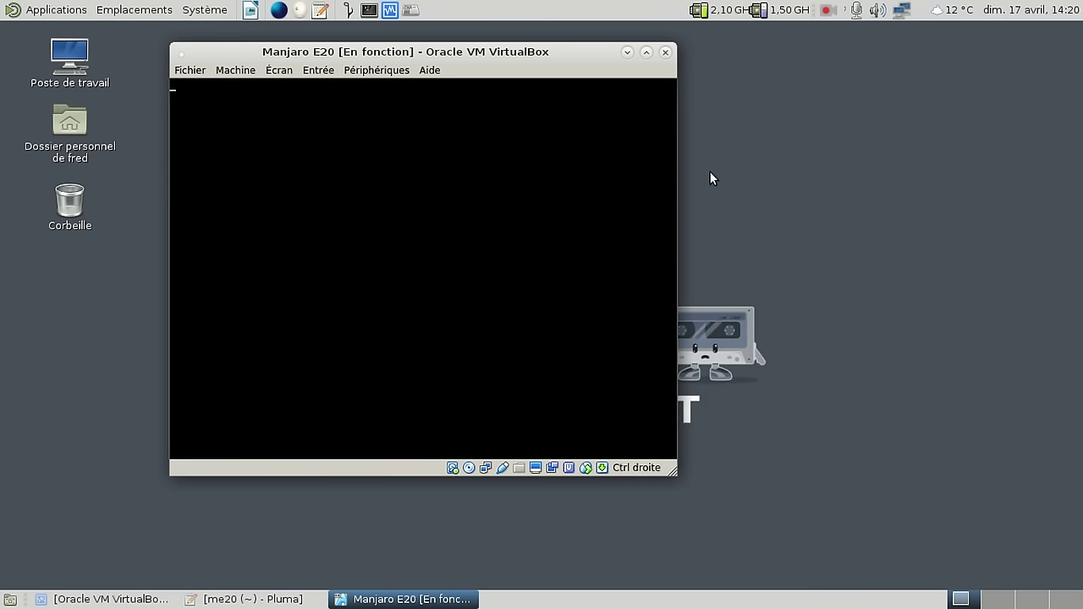
Step: Log in full-screen, keep the default language, choose the French keyboard and the standard Ordinateur profile
key("Control_R+f")
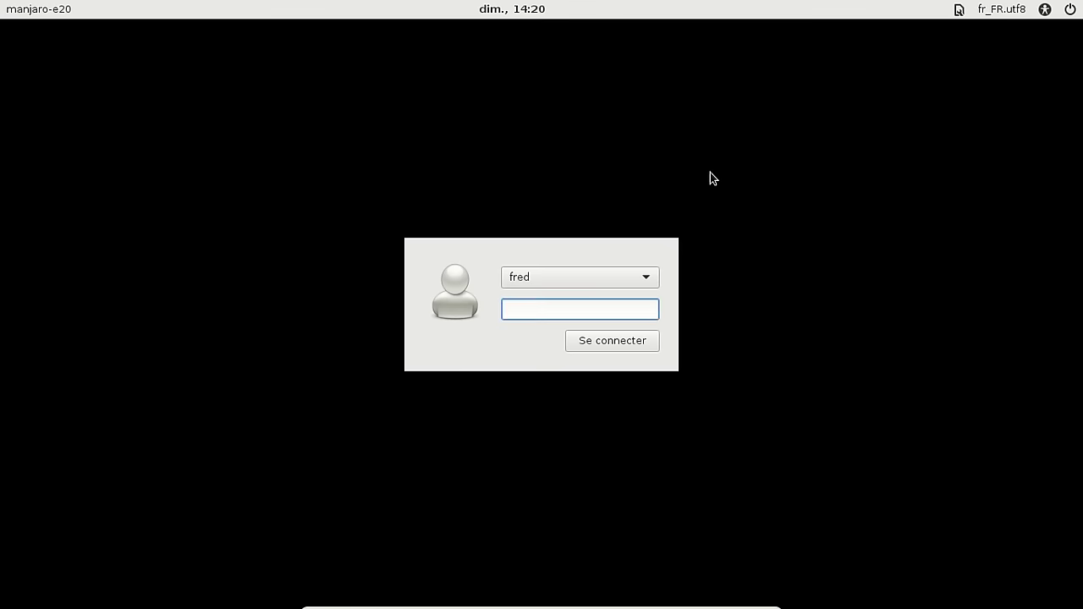
key("Return")
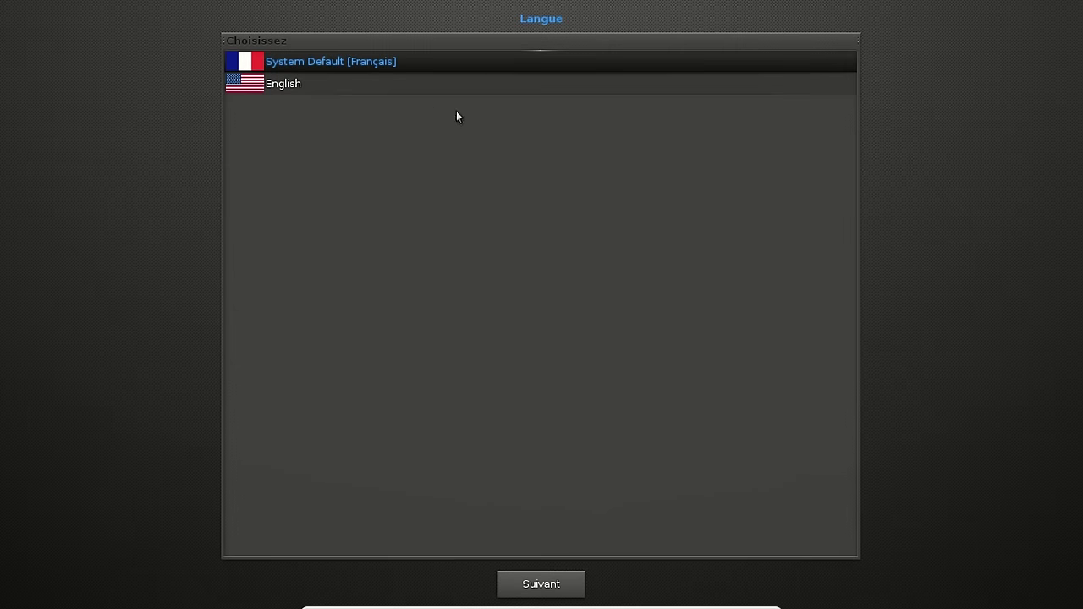
left_click(530, 579)
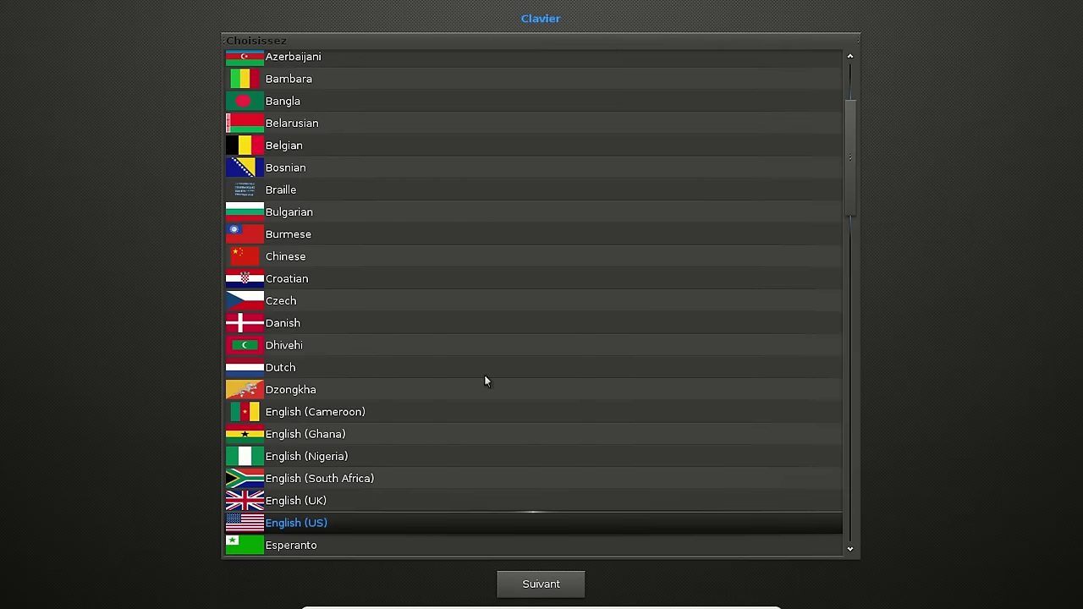
scroll(516, 311, "down", 5)
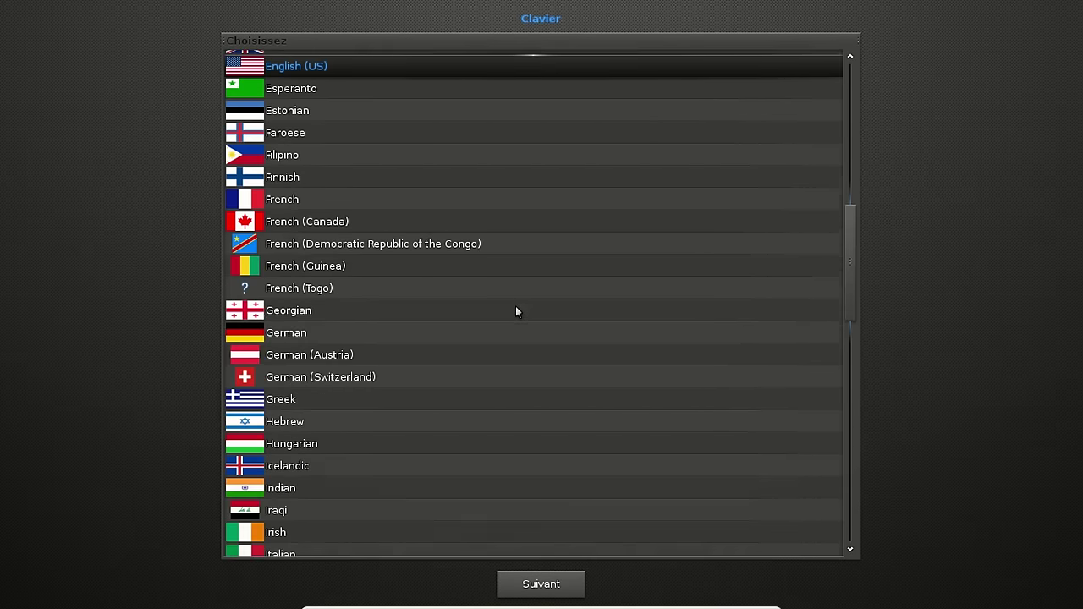
left_click(363, 225)
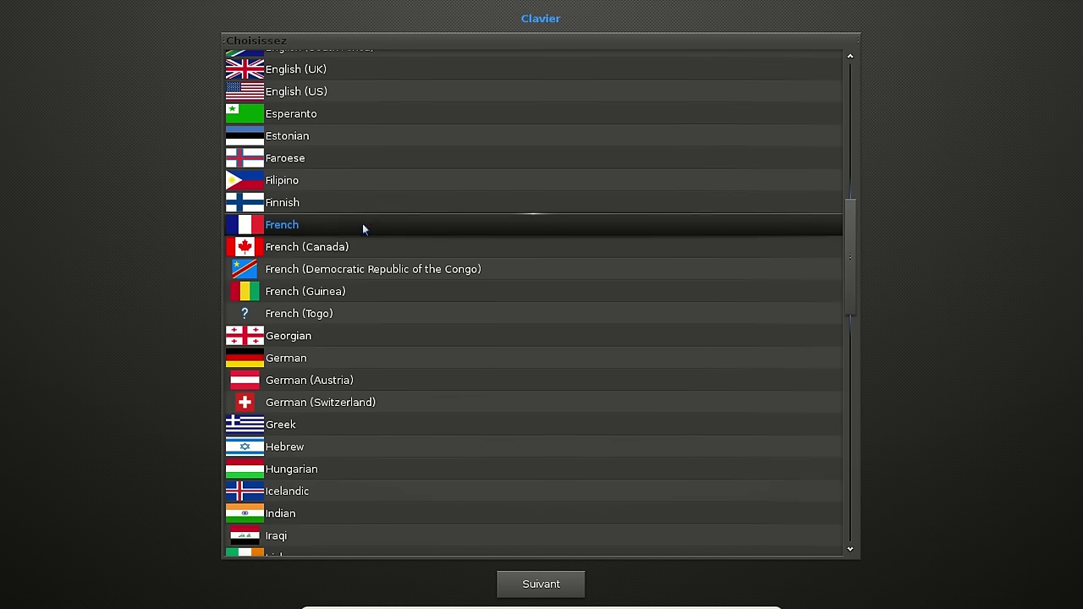
left_click(572, 586)
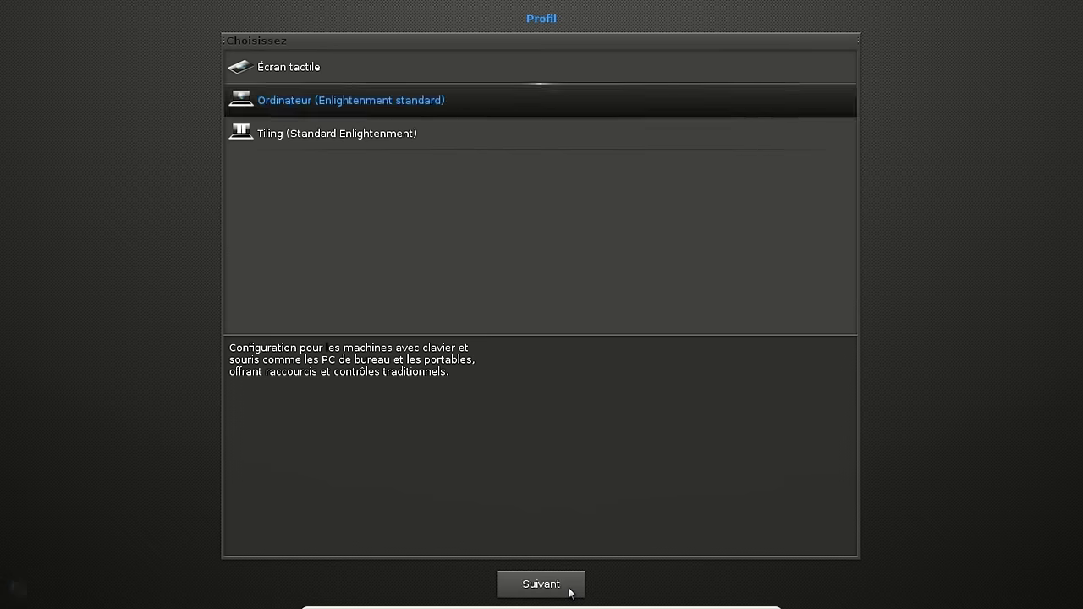
left_click(569, 589)
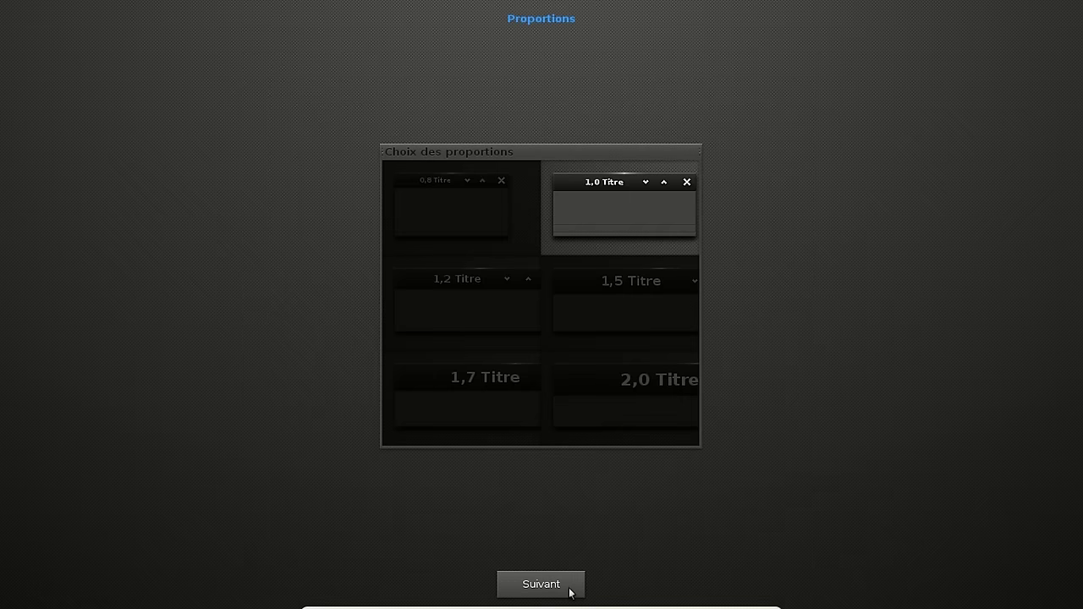
Step: Keep the default title size, set focus-follows-mouse, and accept defaults through the remaining wizard pages
left_click(571, 593)
left_click(530, 296)
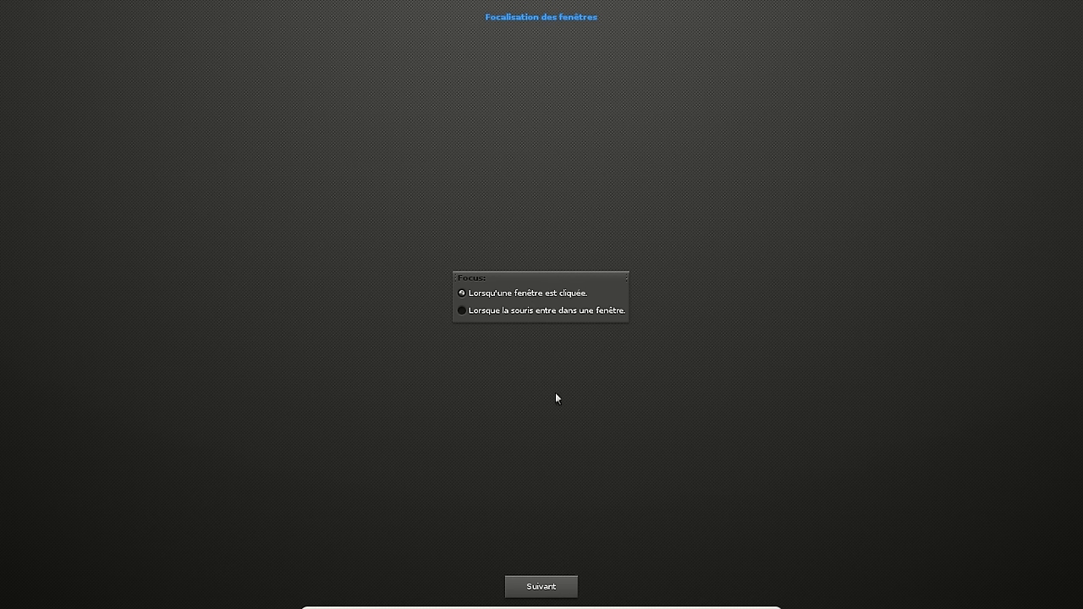
left_click(537, 311)
left_click(545, 585)
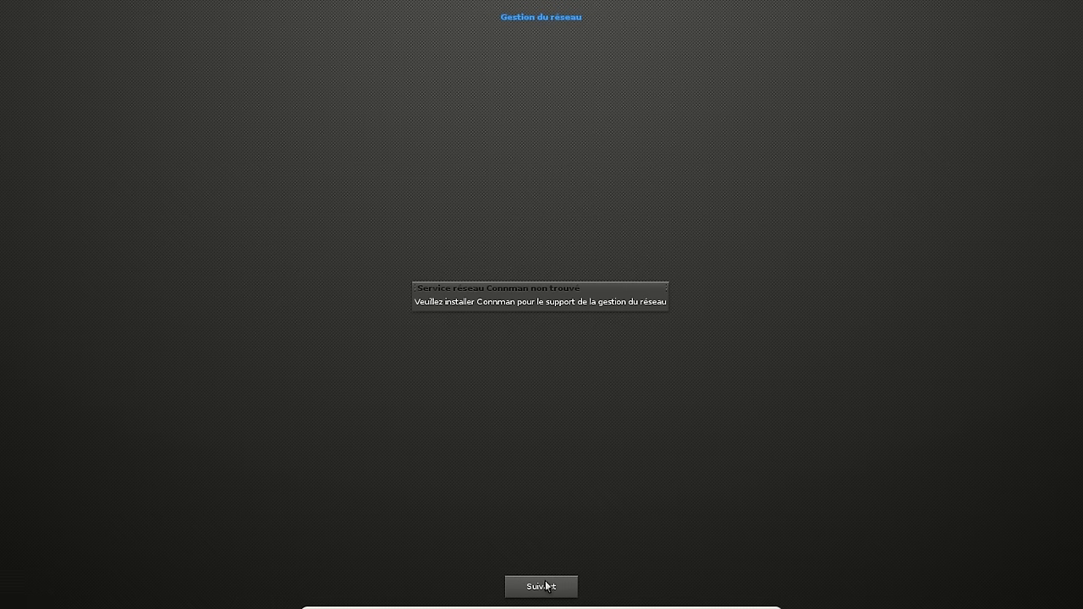
left_click(546, 585)
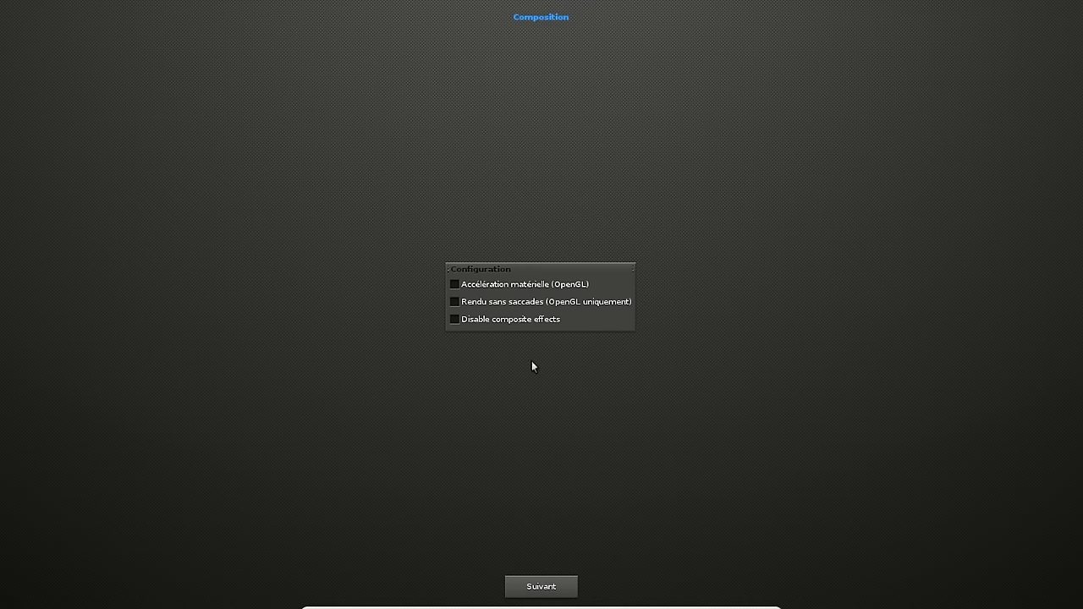
left_click(556, 587)
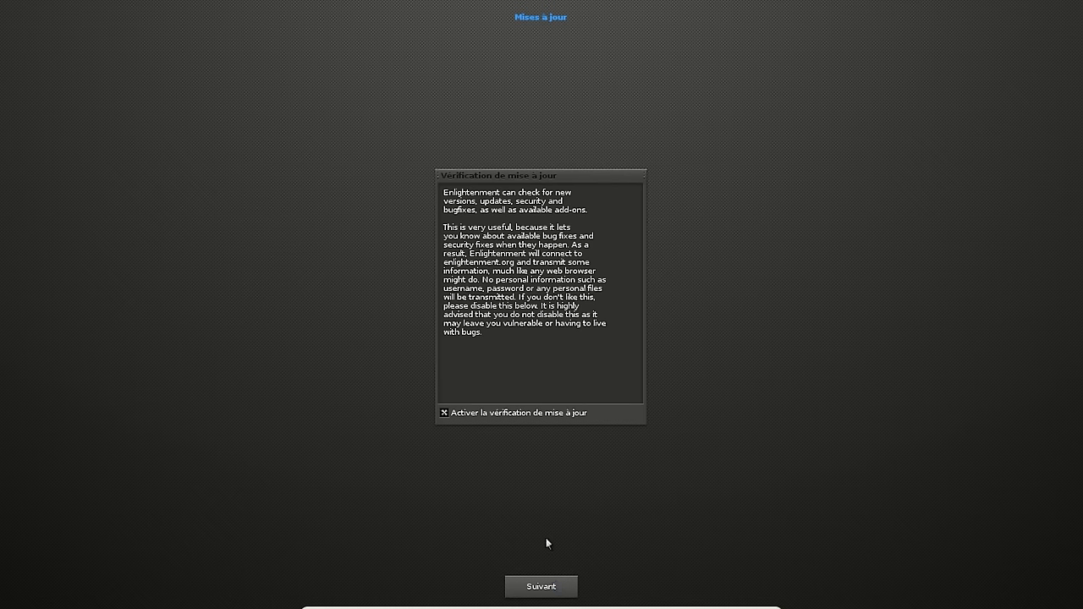
left_click(556, 585)
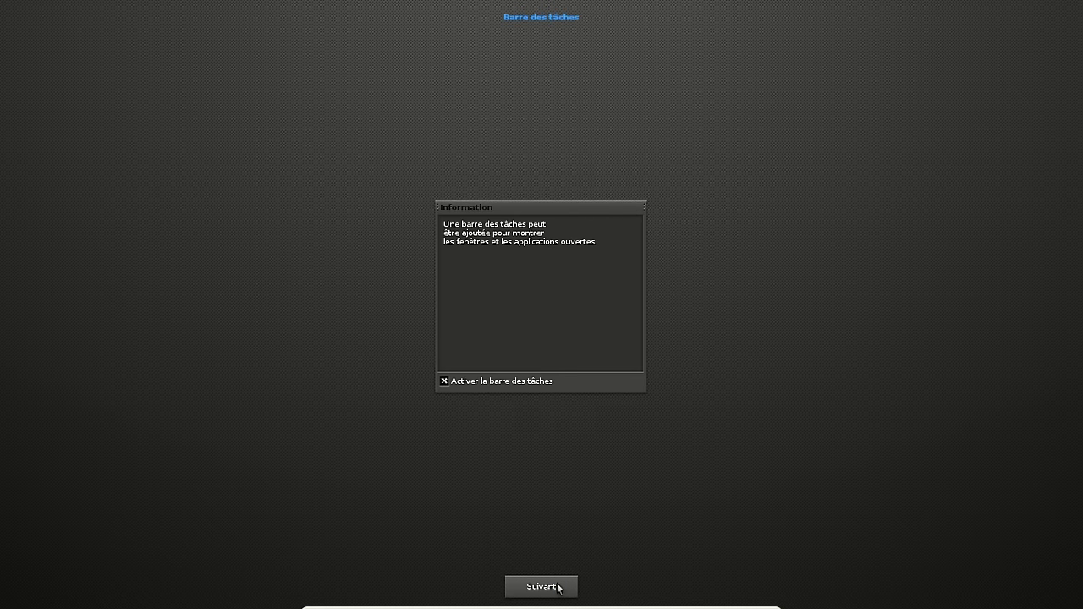
left_click(558, 588)
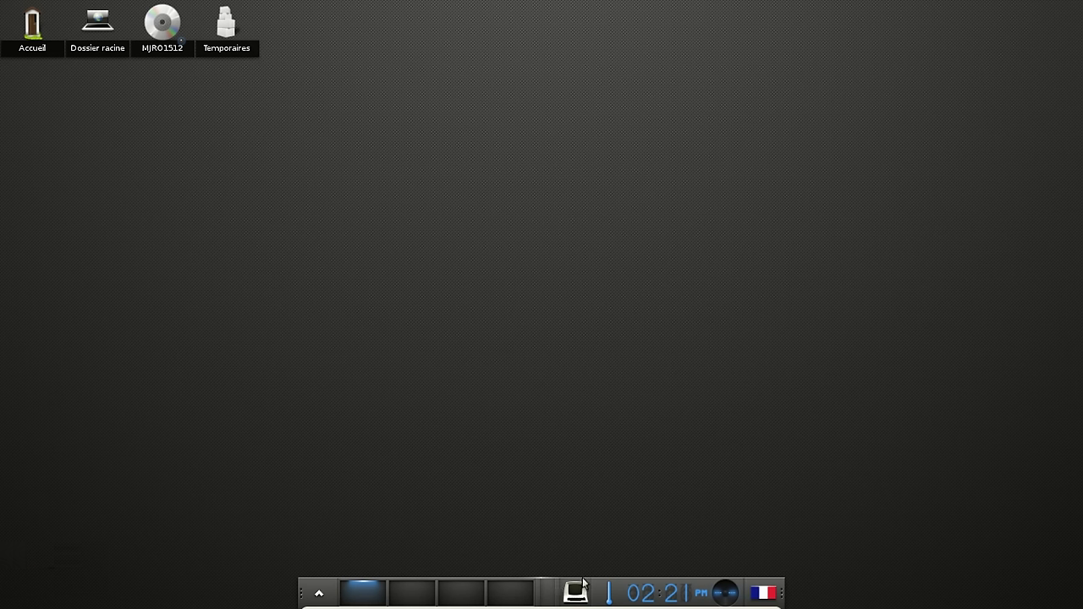
Step: Set the shelf clock to 24 h format in Horloge > Configuration and apply
right_click(677, 584)
mouse_move(677, 521)
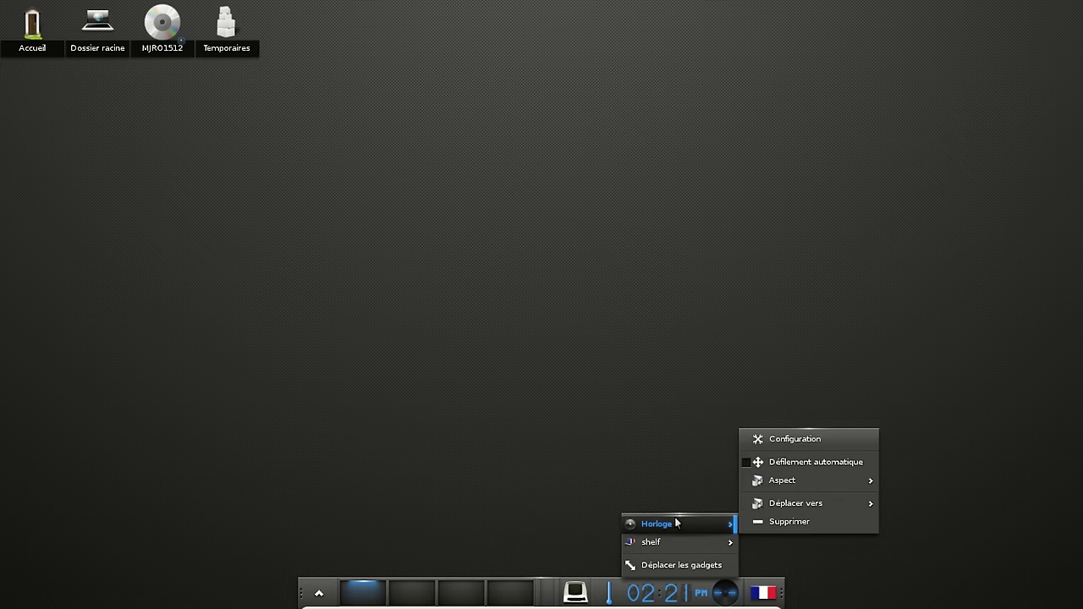
left_click(779, 448)
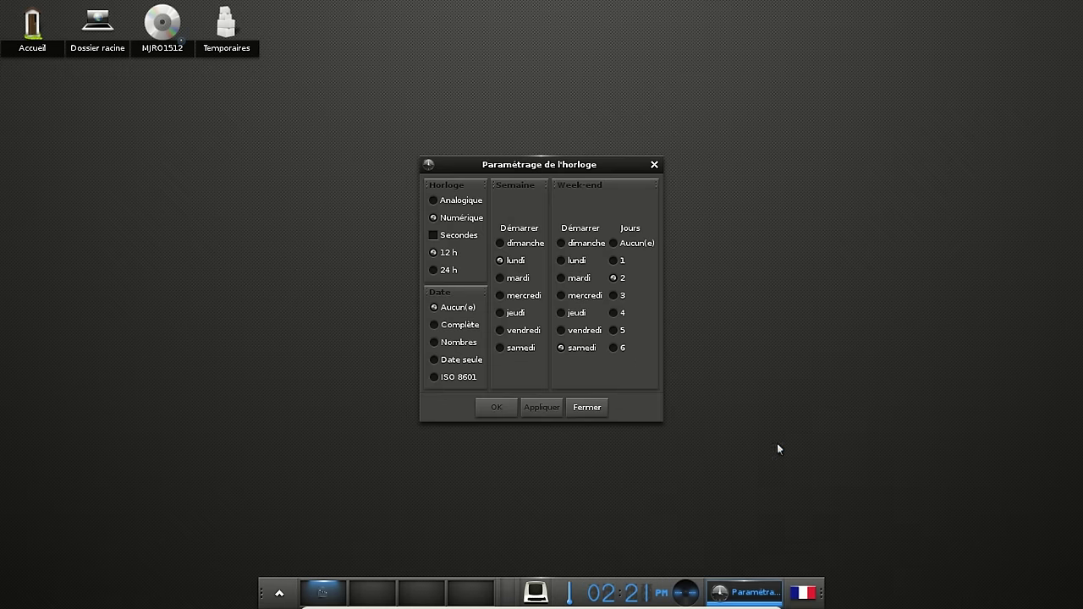
left_click(449, 271)
left_click(538, 414)
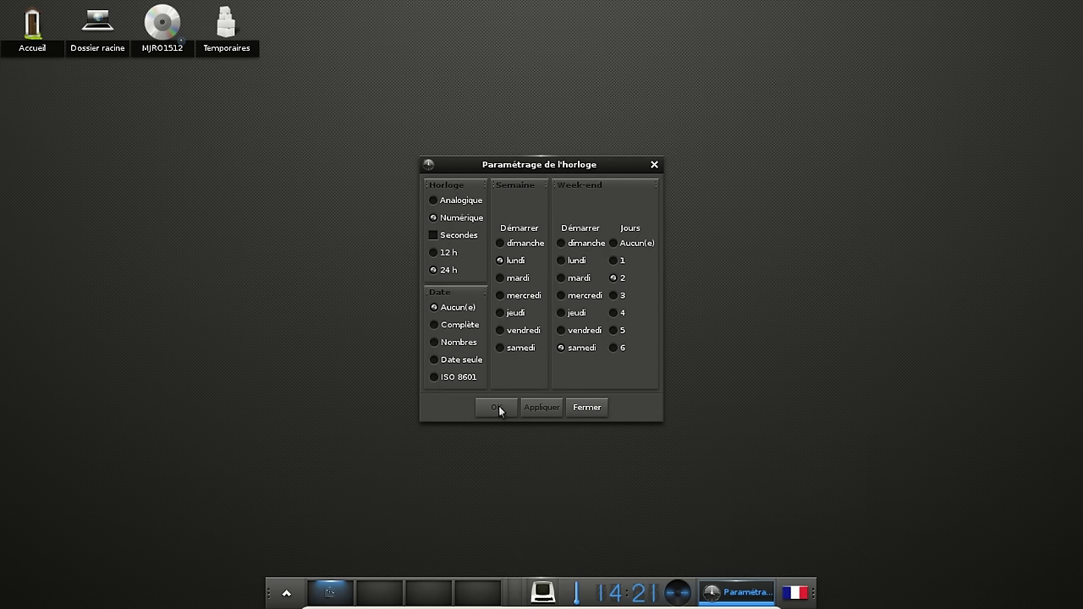
left_click(584, 409)
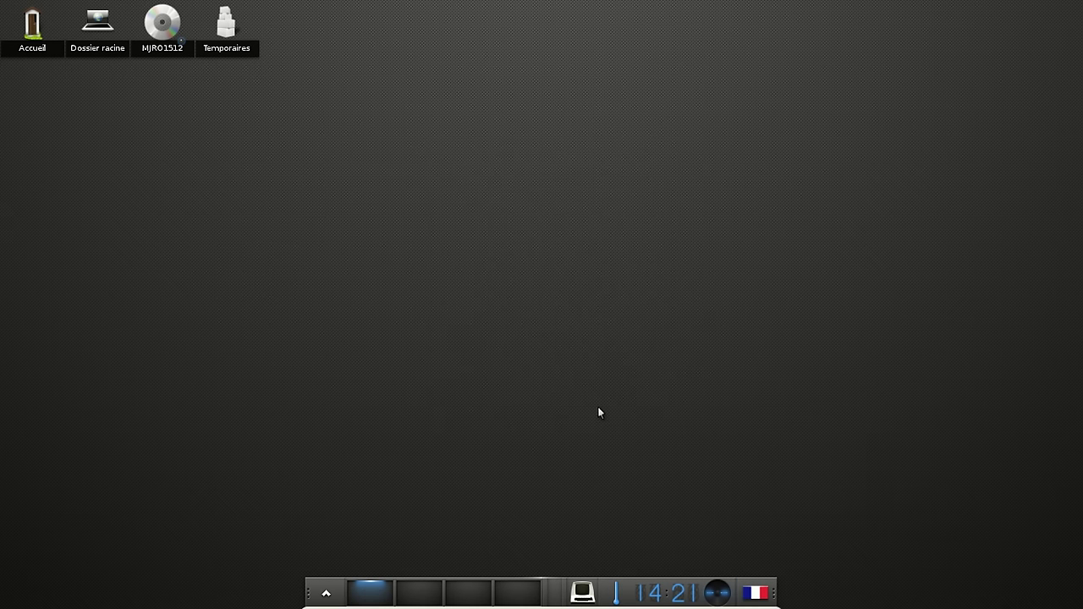
left_click(327, 592)
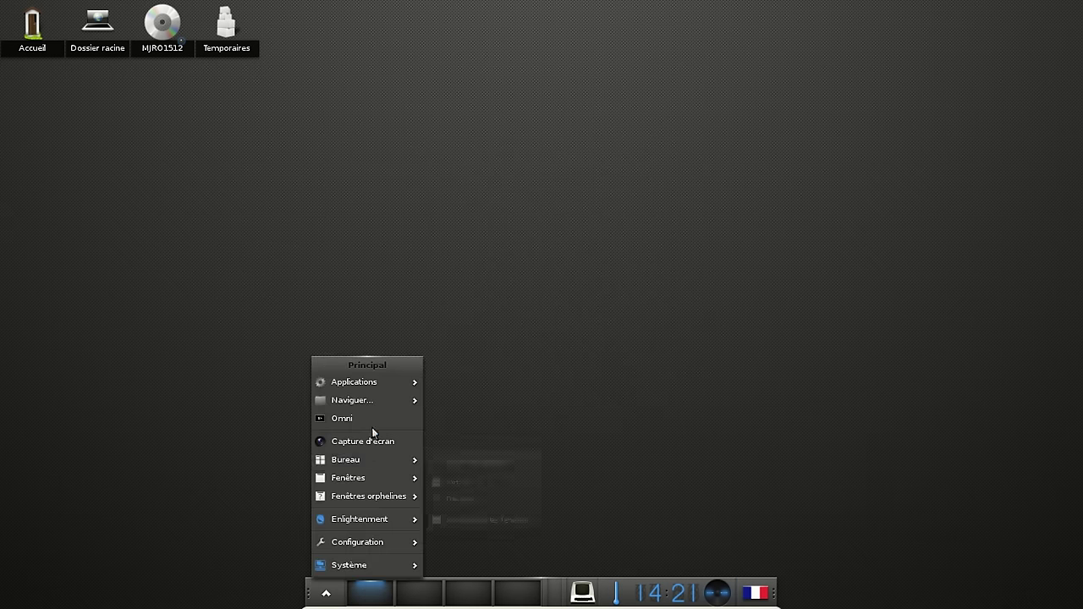
mouse_move(377, 382)
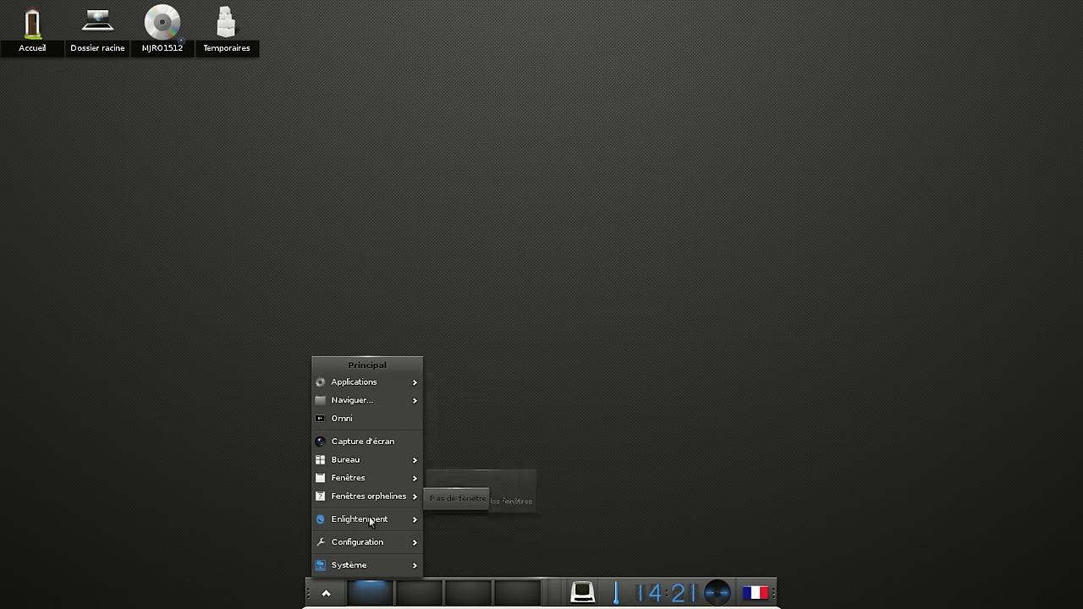
mouse_move(380, 543)
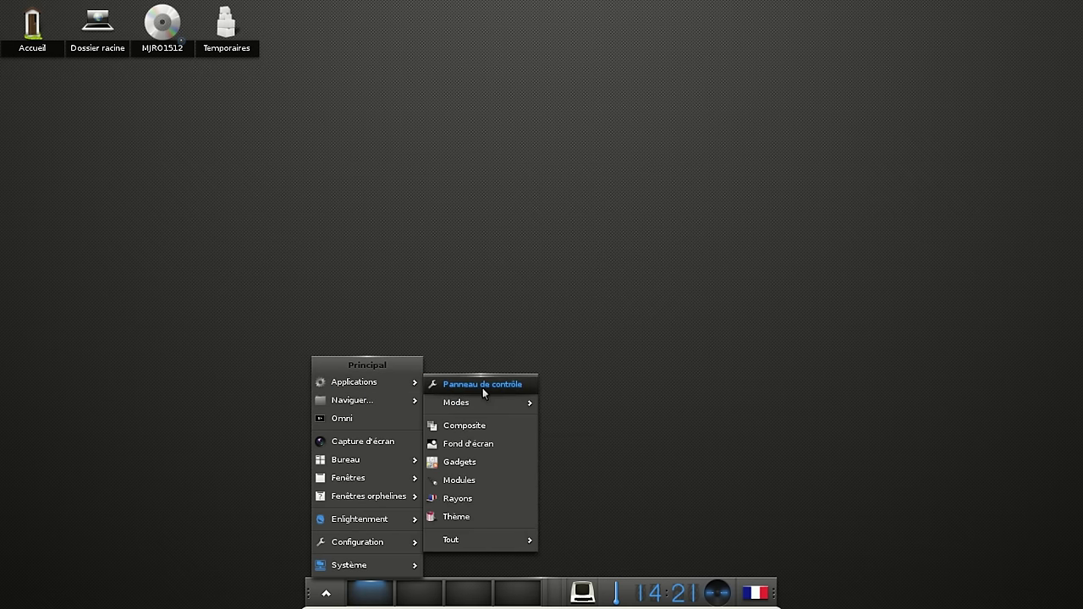
left_click(484, 388)
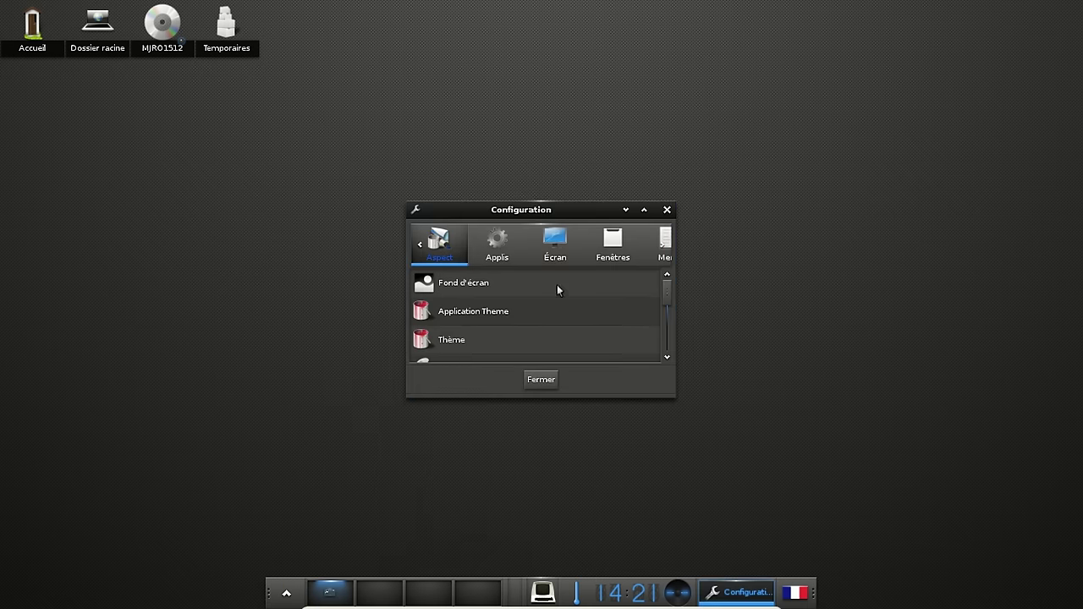
left_click(504, 248)
left_click_drag(674, 397, 861, 514)
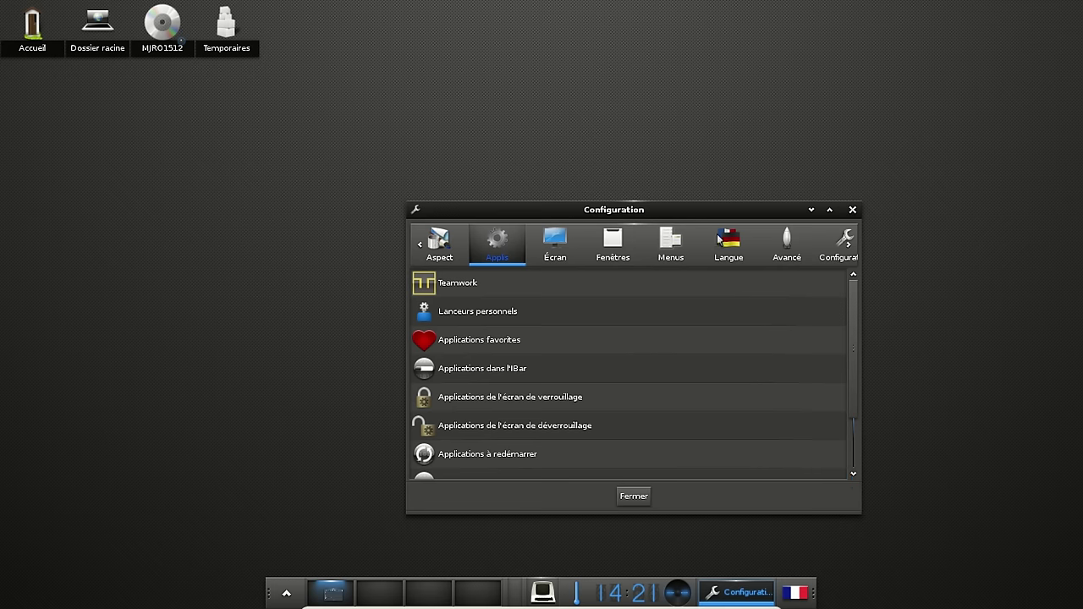
left_click_drag(686, 207, 602, 169)
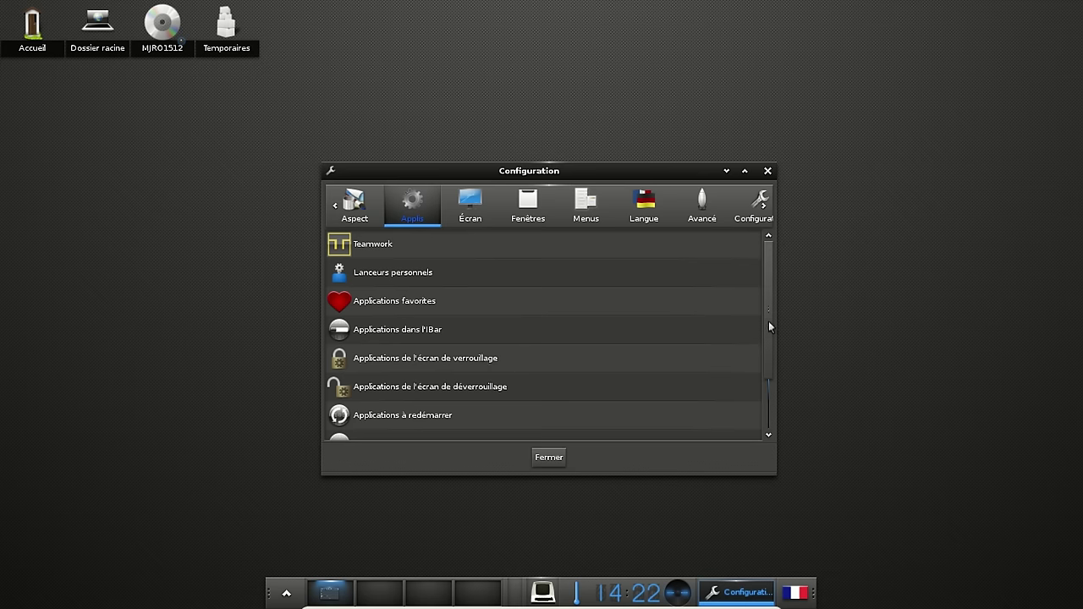
left_click(556, 458)
left_click(556, 455)
left_click(498, 416)
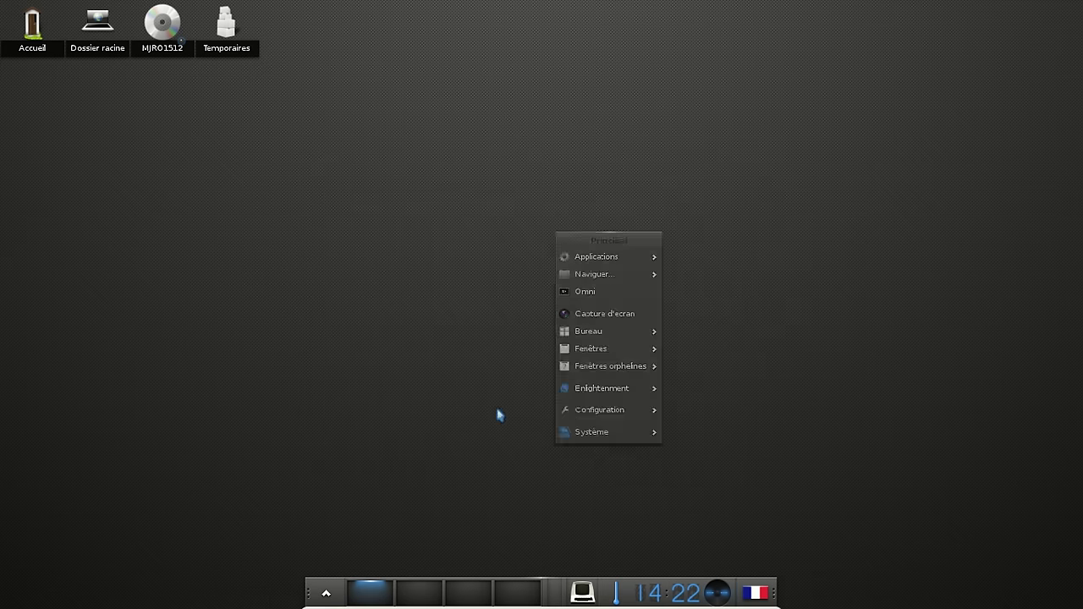
Step: Open the Applications au démarrage list under Panneau de contrôle > Applis
left_click(326, 590)
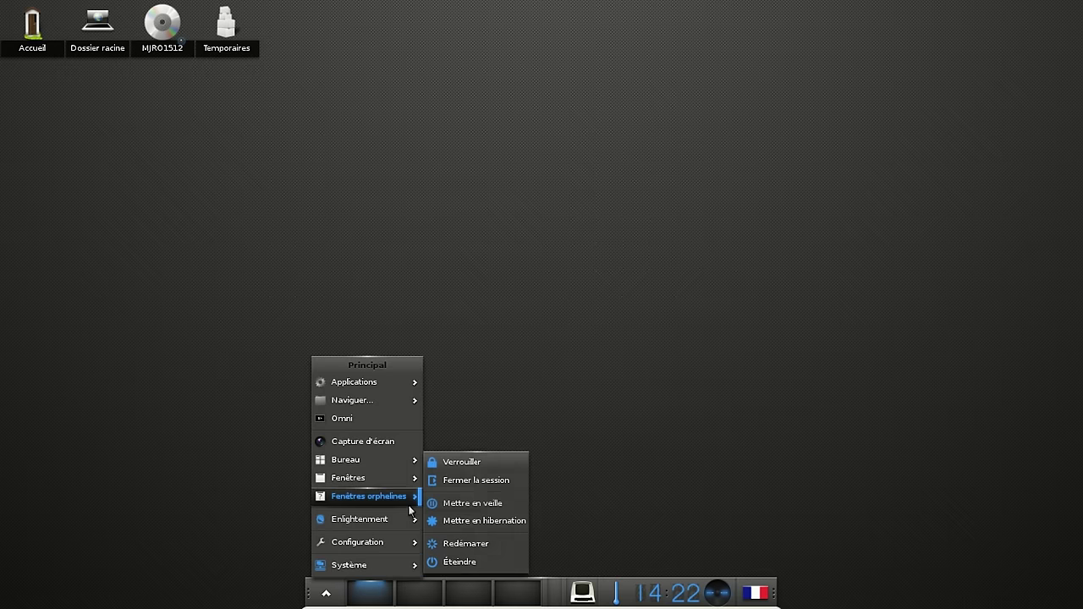
mouse_move(397, 540)
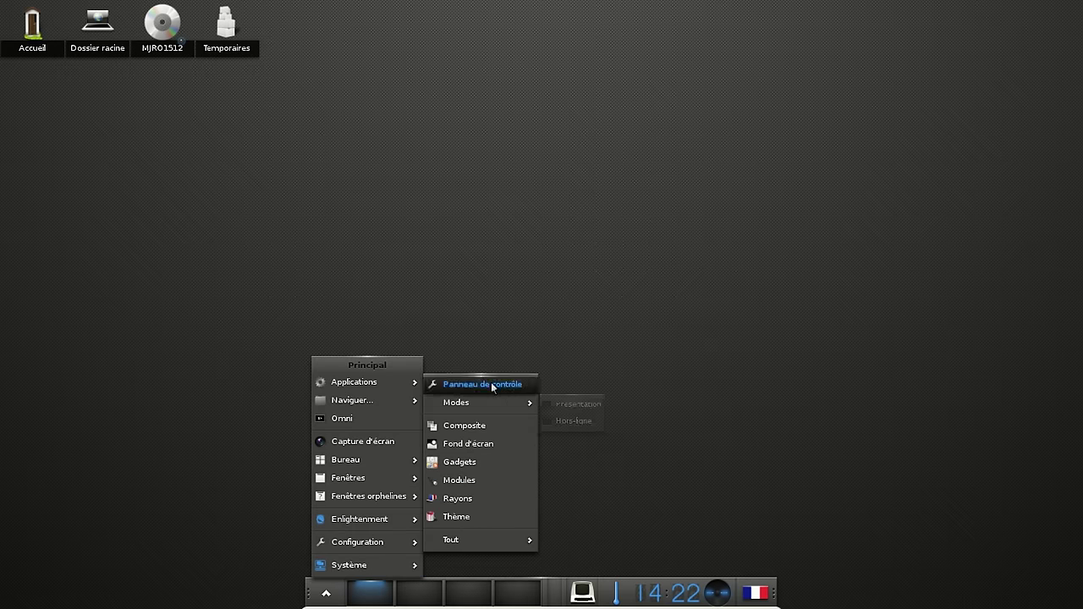
left_click(491, 384)
left_click_drag(769, 360, 771, 426)
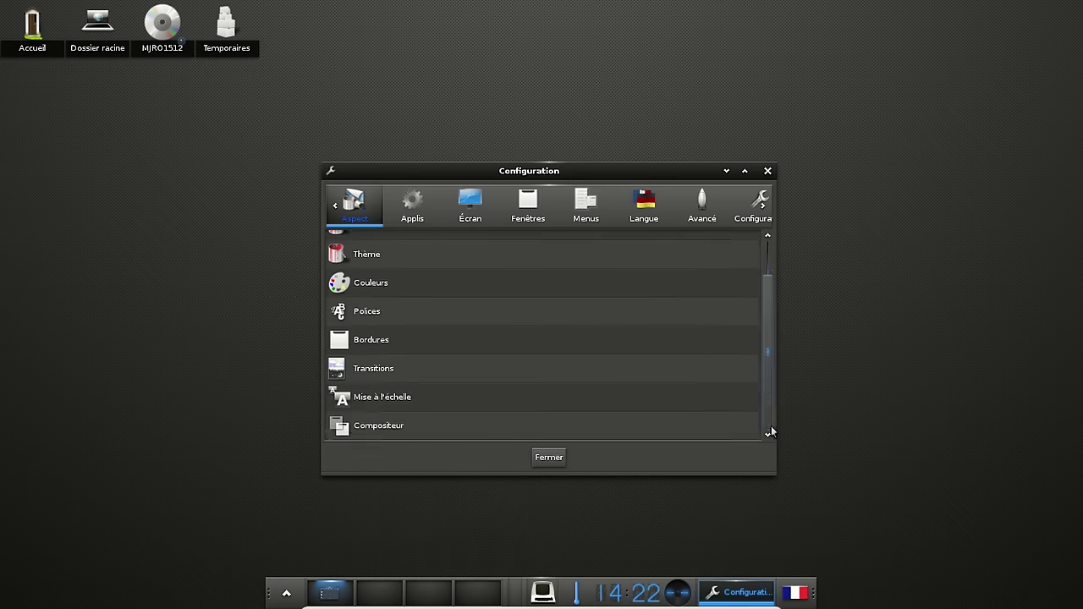
left_click(413, 214)
left_click_drag(768, 347, 764, 435)
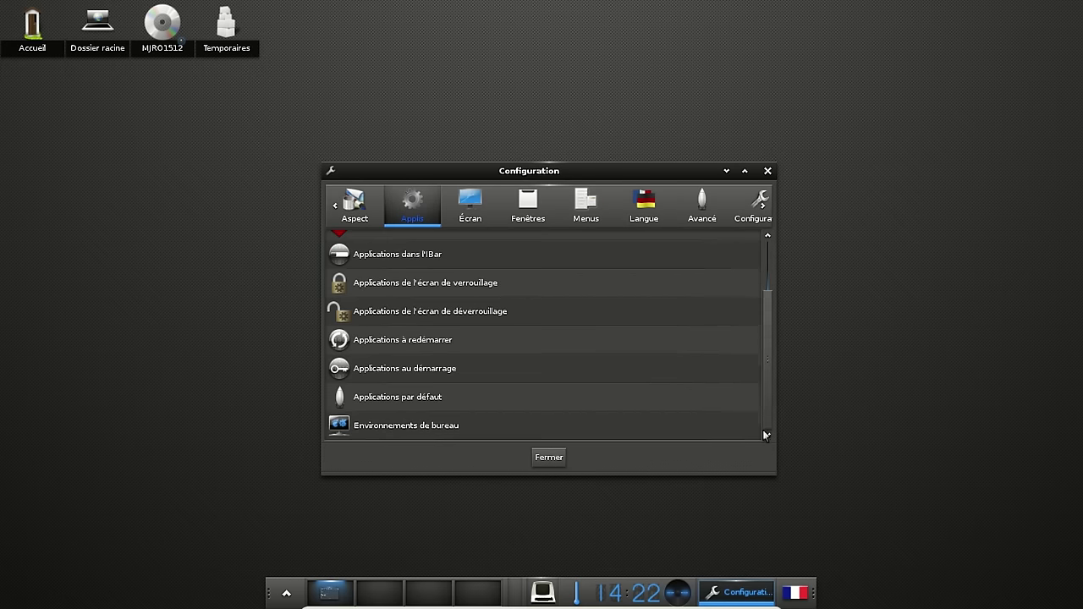
left_click(472, 368)
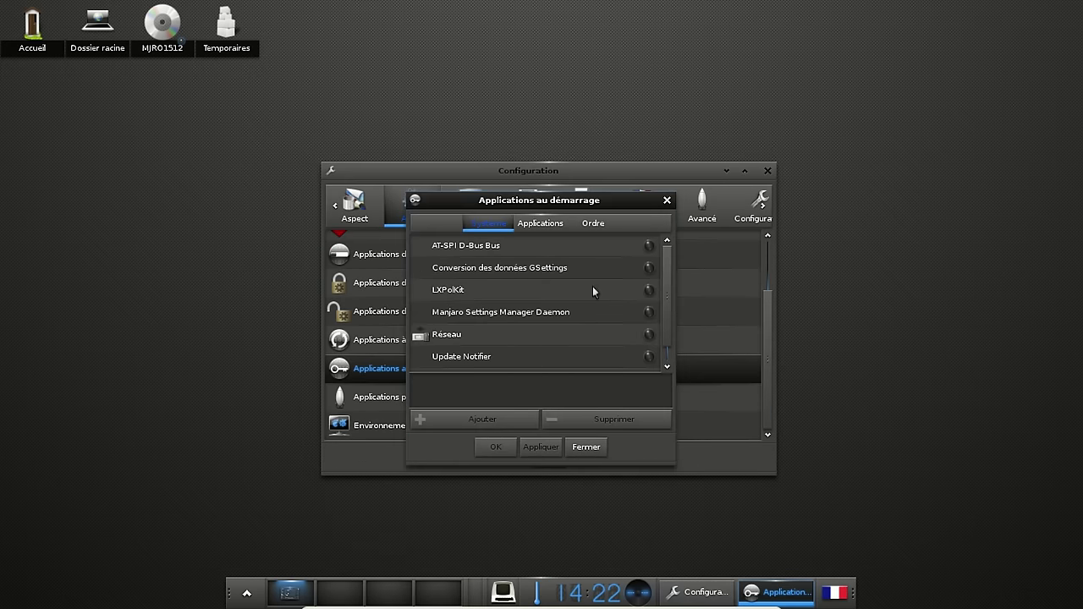
Step: Enable LXPolKit, Manjaro Settings Manager Daemon, Réseau and Update Notifier as startup applications
left_click(651, 293)
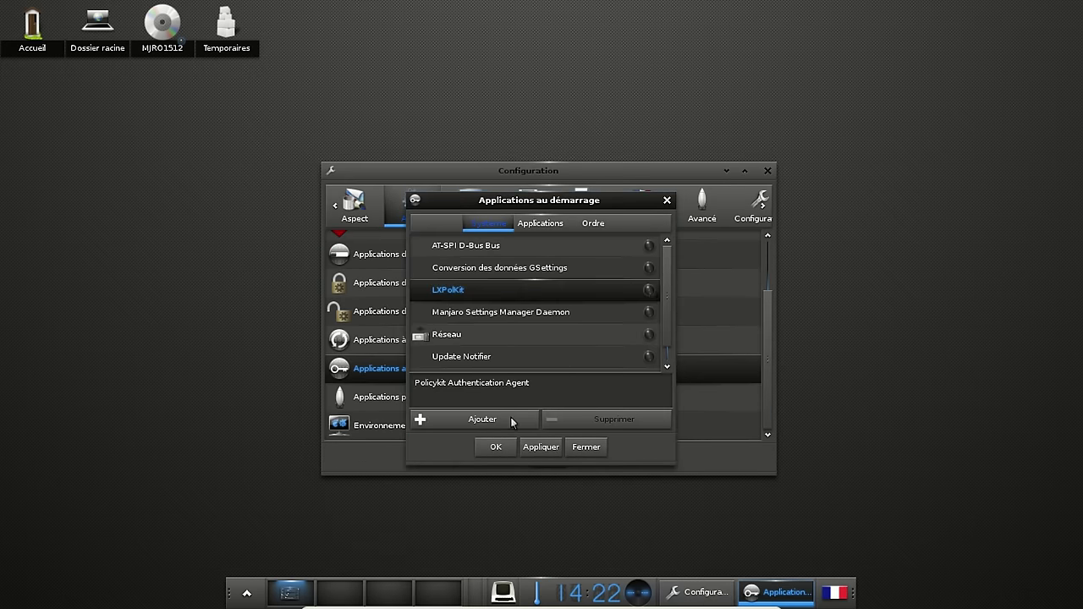
left_click(650, 314)
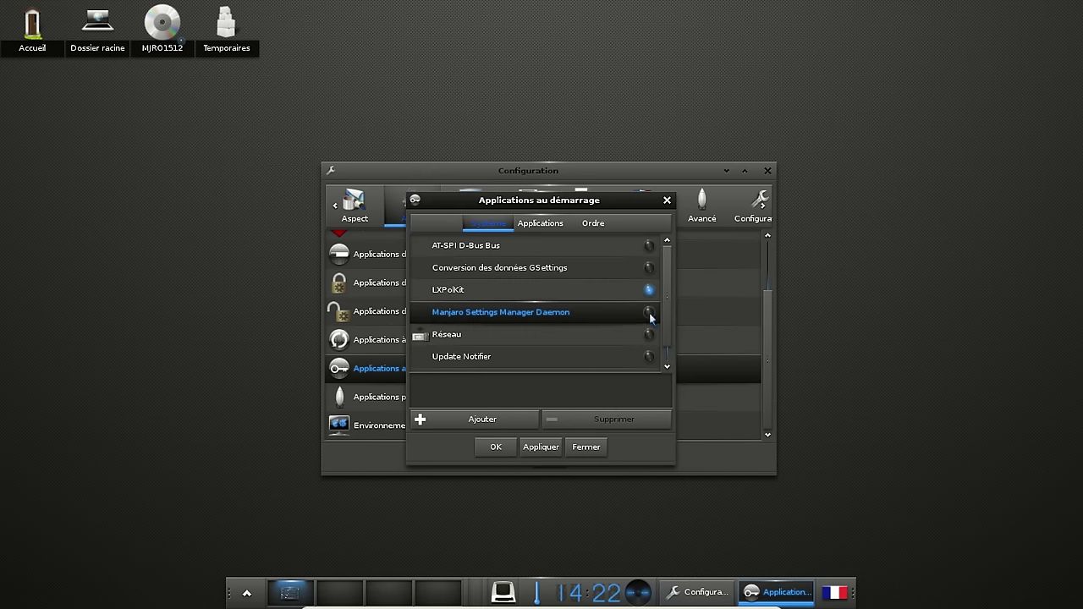
left_click(648, 337)
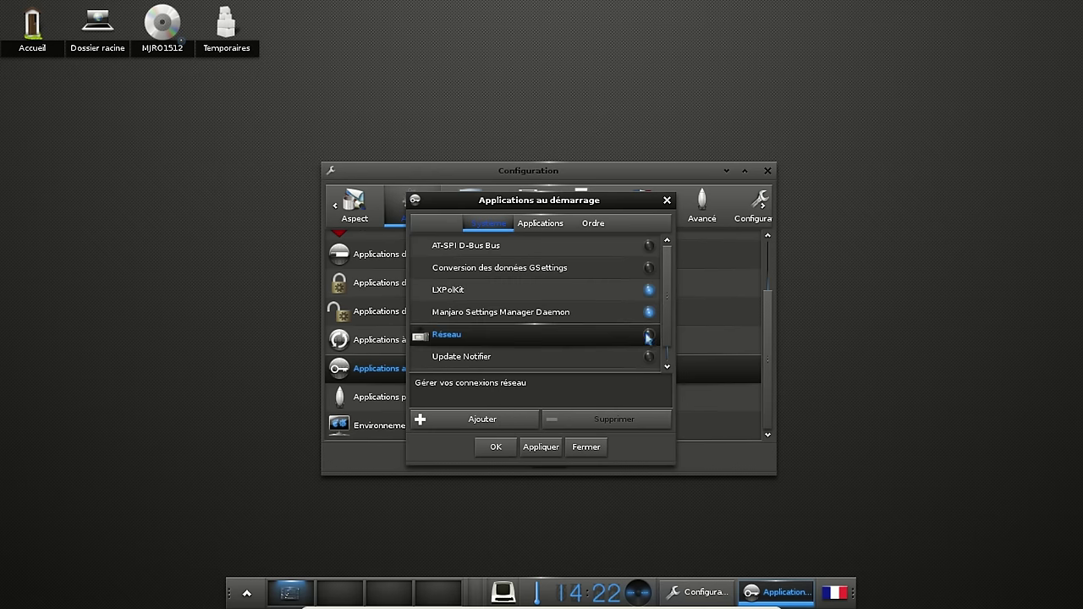
left_click(650, 357)
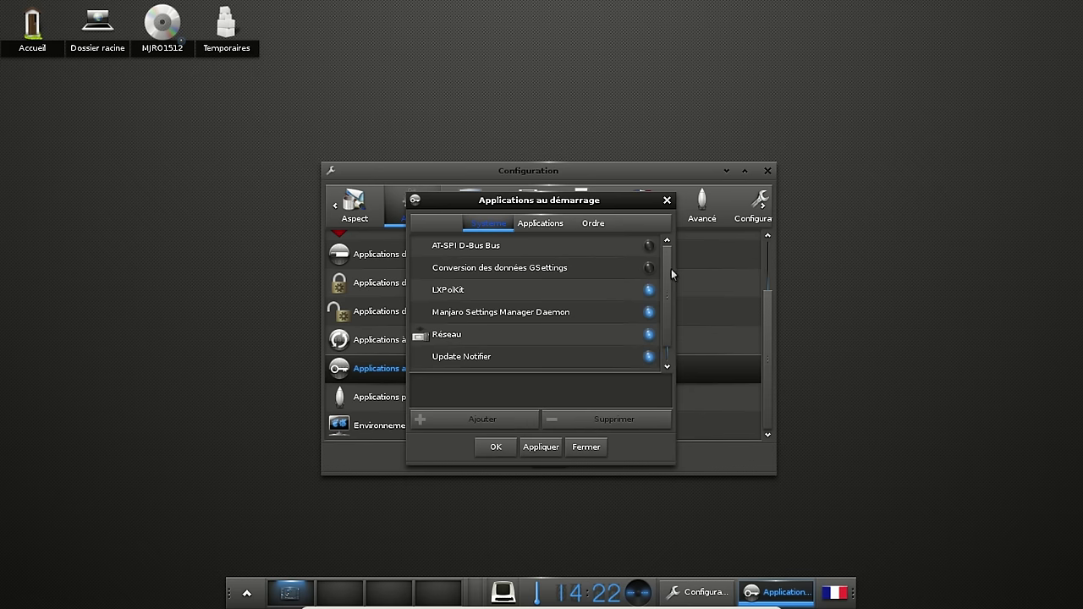
left_click_drag(671, 269, 671, 310)
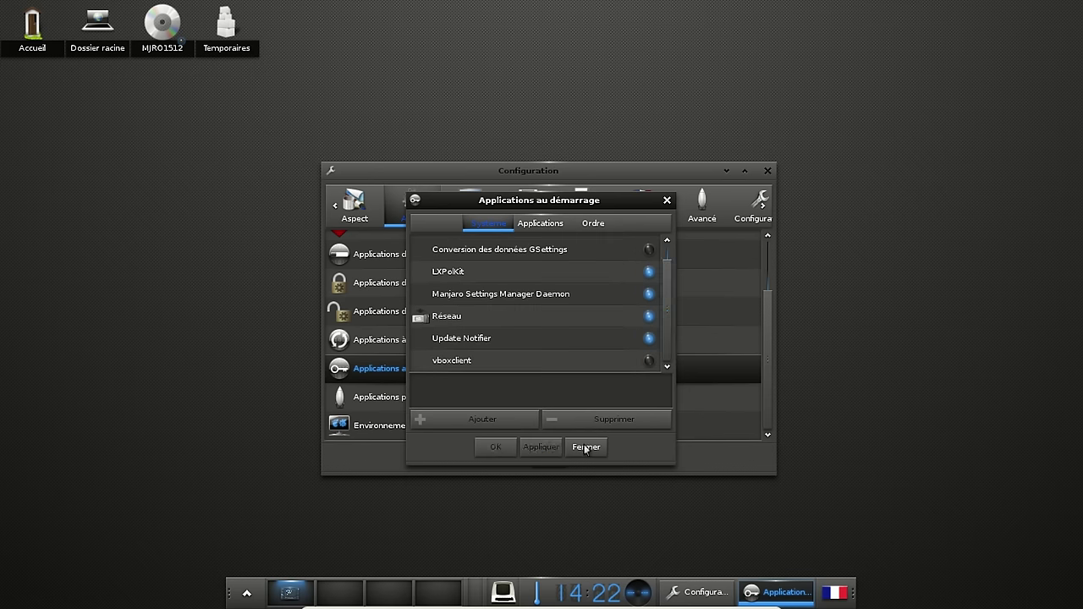
left_click(584, 447)
Step: Log out via Système > Fermer la session, sign back in at LightDM, and reopen the main menu
left_click(561, 448)
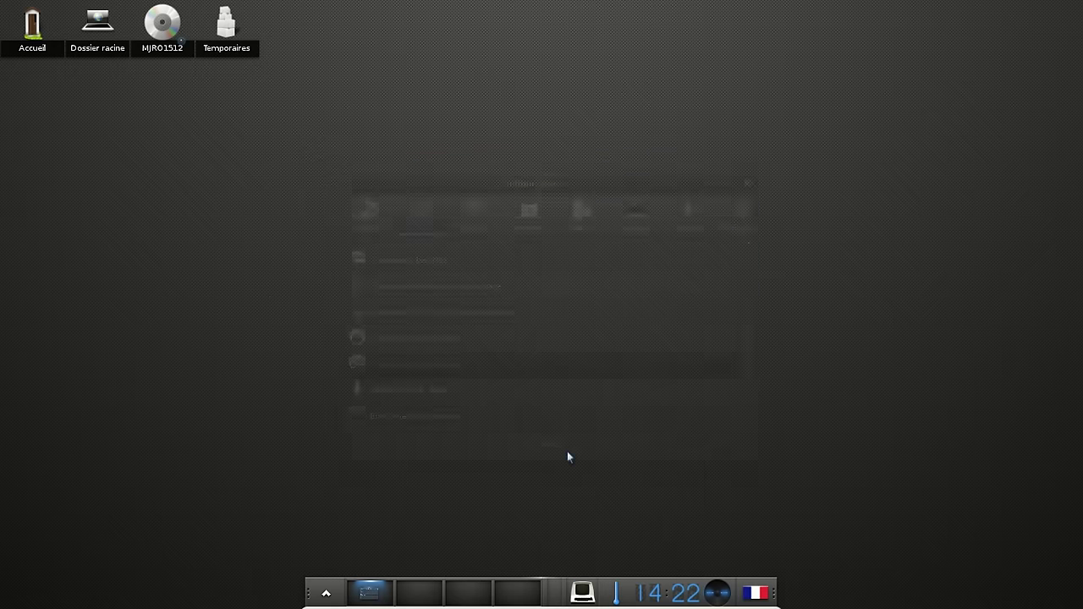
left_click(326, 595)
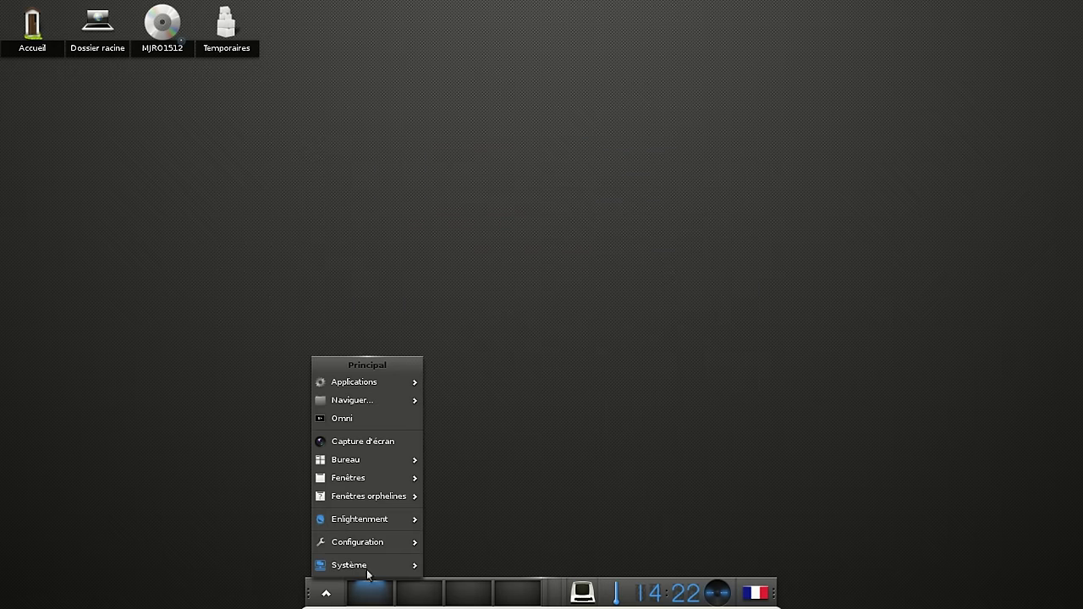
mouse_move(364, 564)
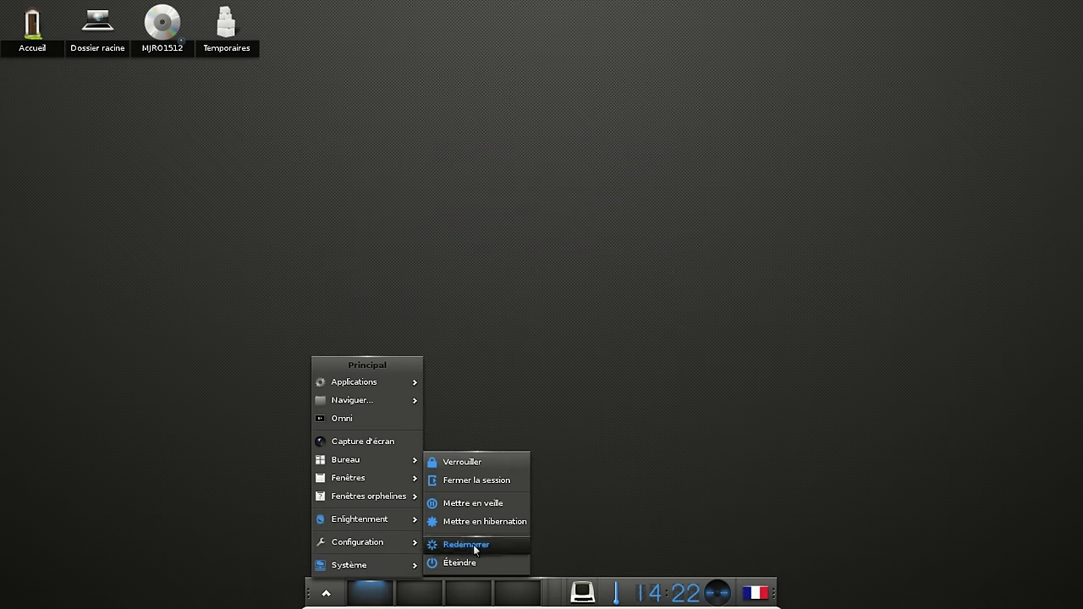
left_click(476, 480)
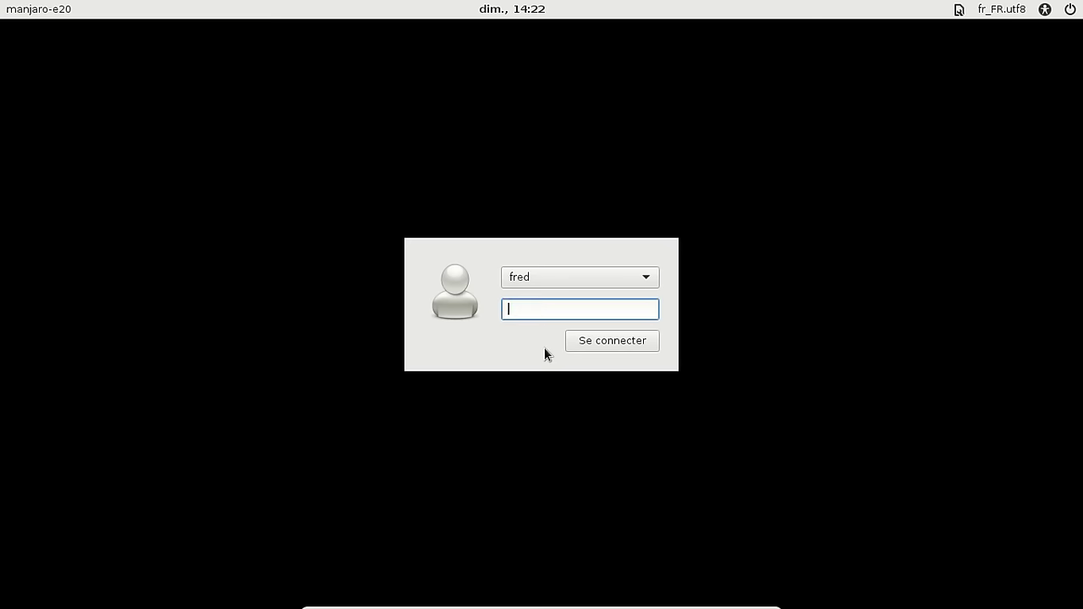
key("Return")
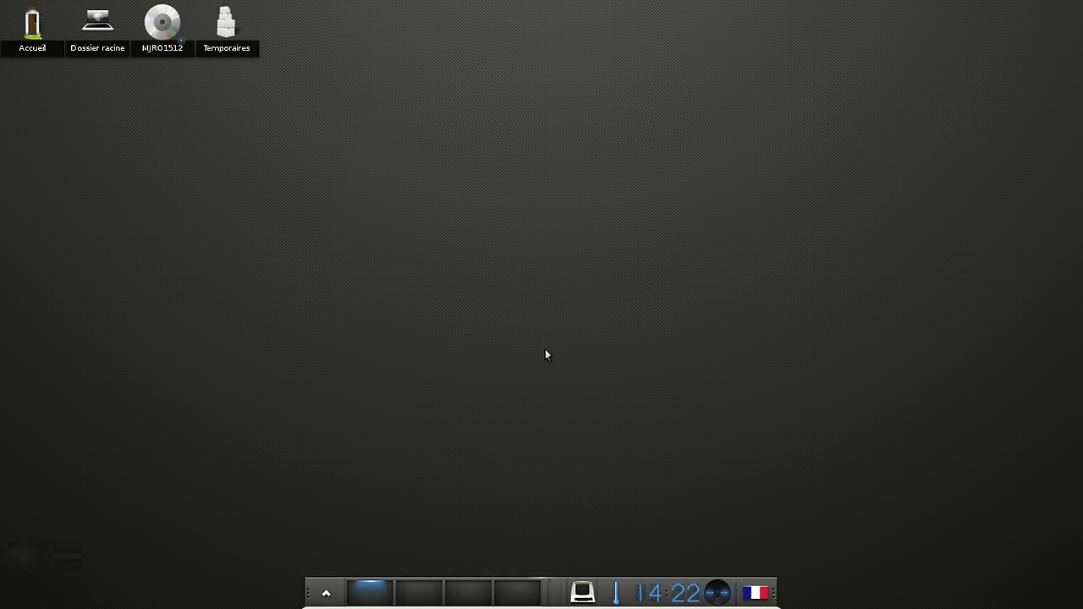
left_click(327, 594)
Step: Install p7zip from Ajouter/supprimer des logiciels, confirming the summary and administrator password
mouse_move(350, 381)
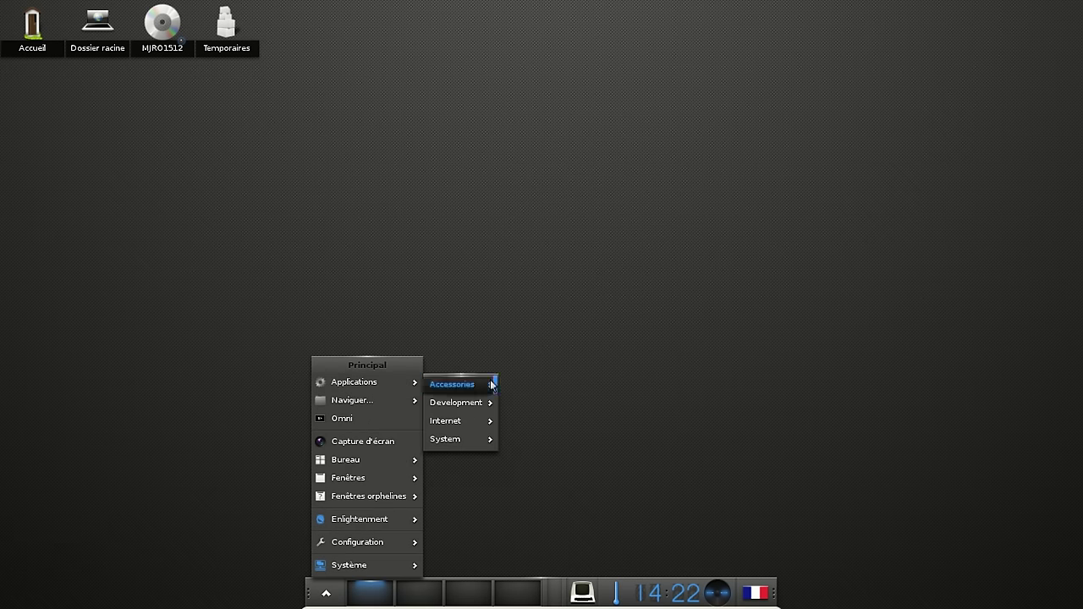
mouse_move(477, 437)
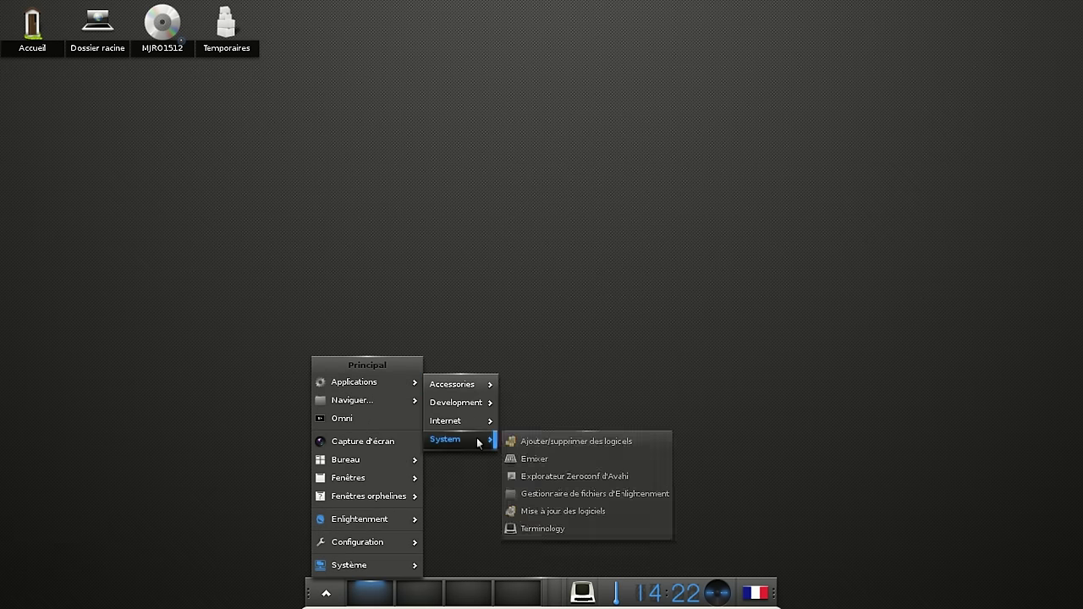
left_click(538, 443)
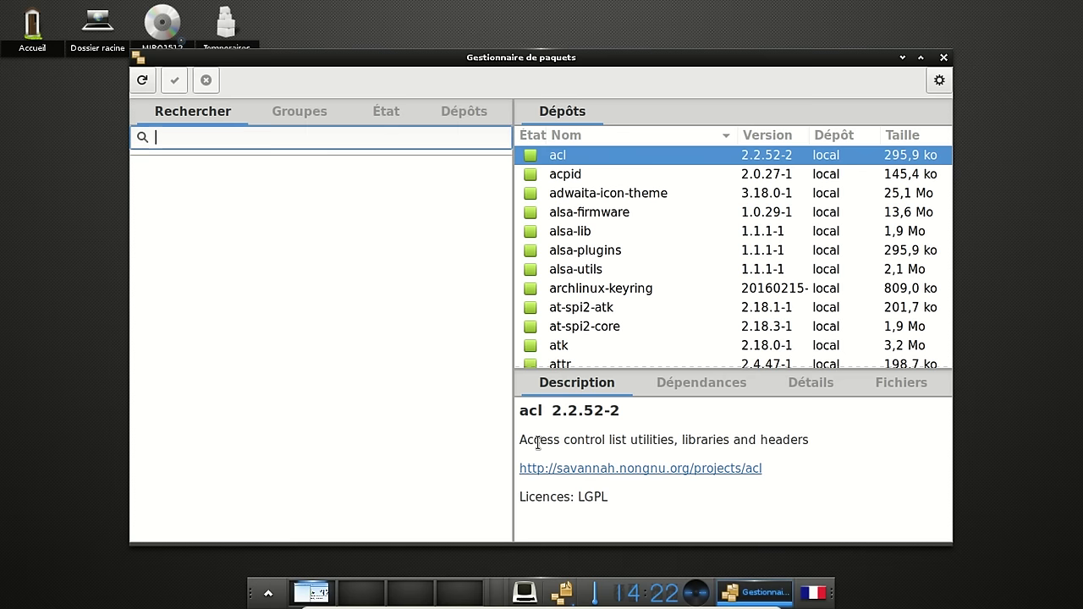
type("p7zip")
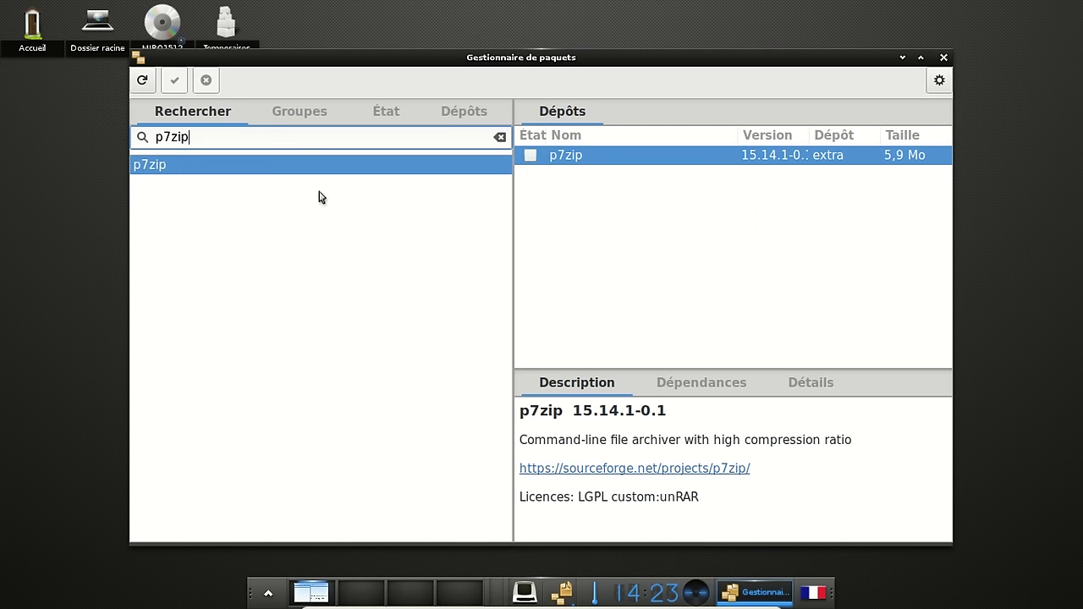
right_click(534, 155)
left_click(573, 185)
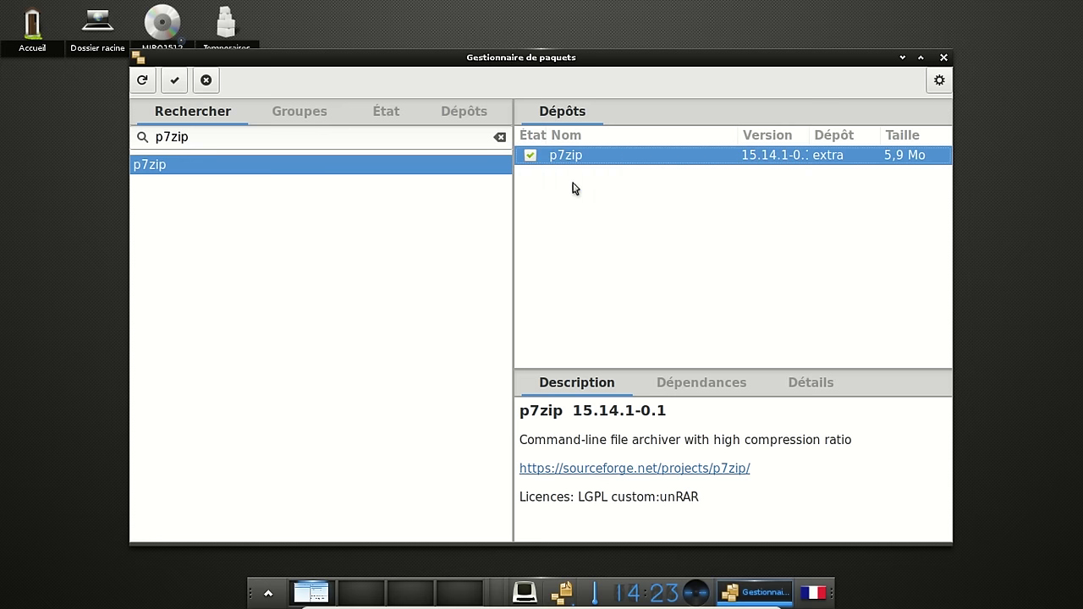
left_click(176, 83)
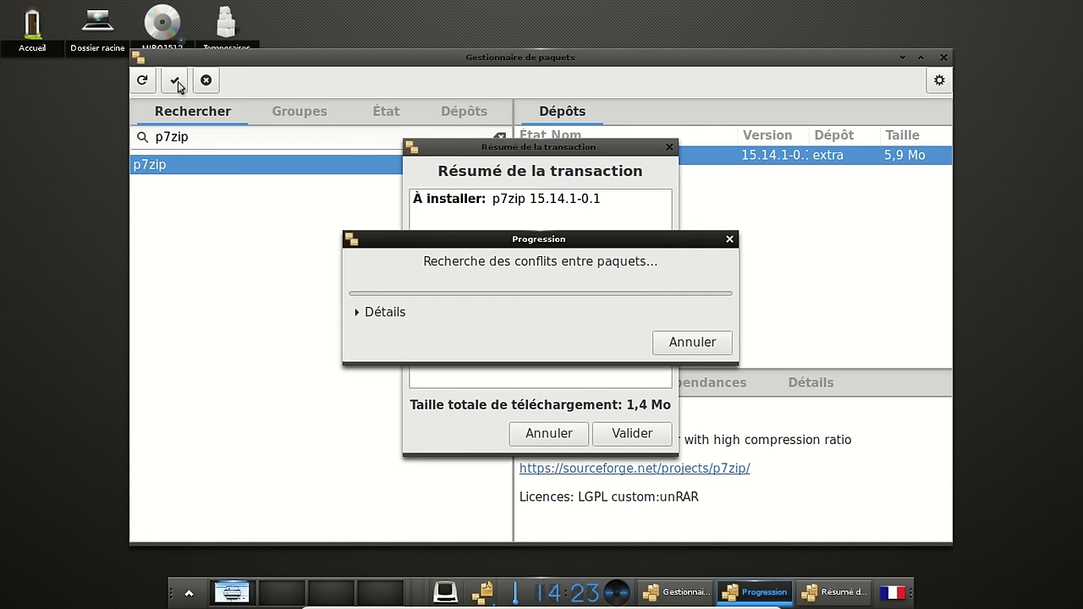
left_click(412, 376)
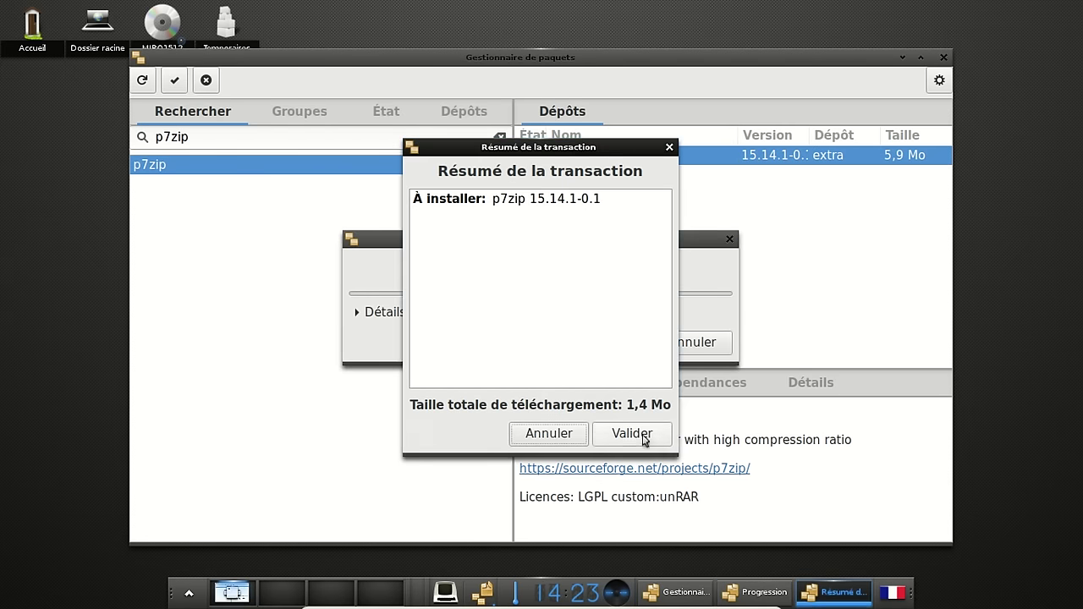
left_click(644, 438)
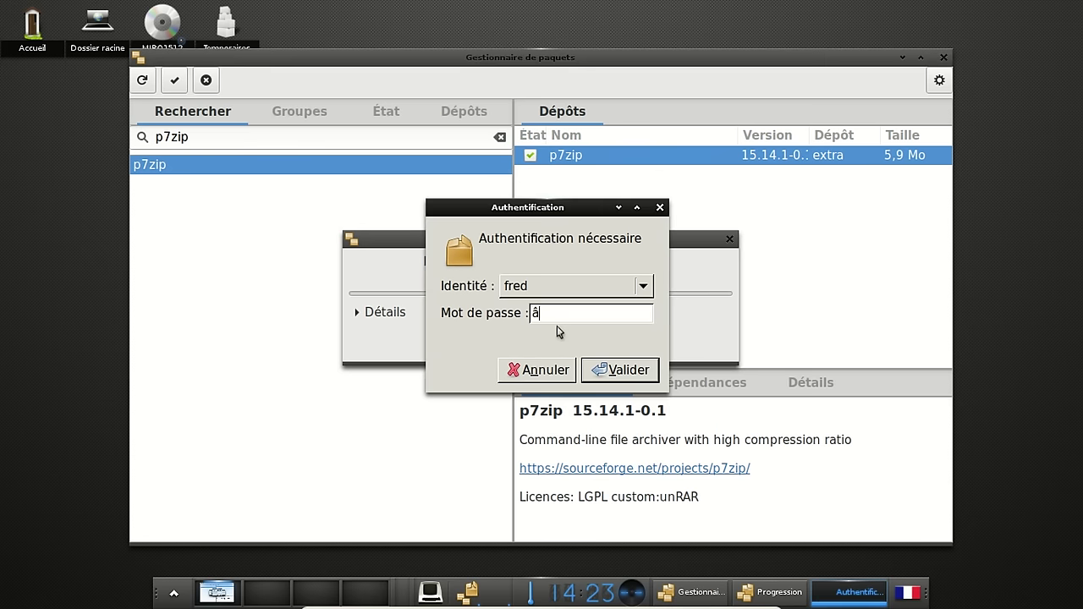
key("Return")
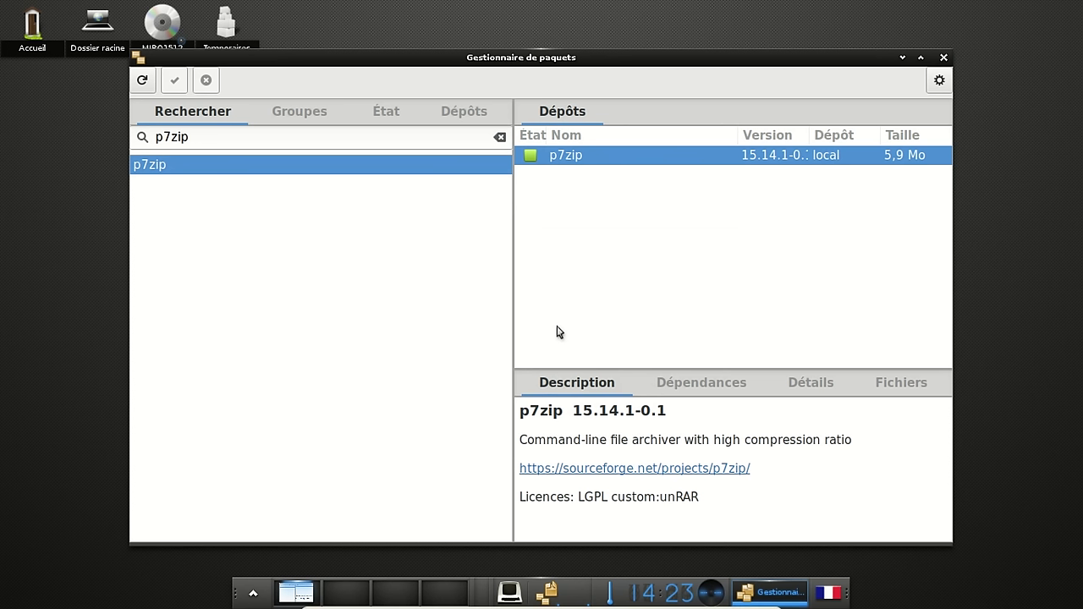
Step: Search for firefox and mark the French language pack firefox-i18n-fr for installation
left_click(216, 138)
double_click(216, 138)
type("firefox")
key("Return")
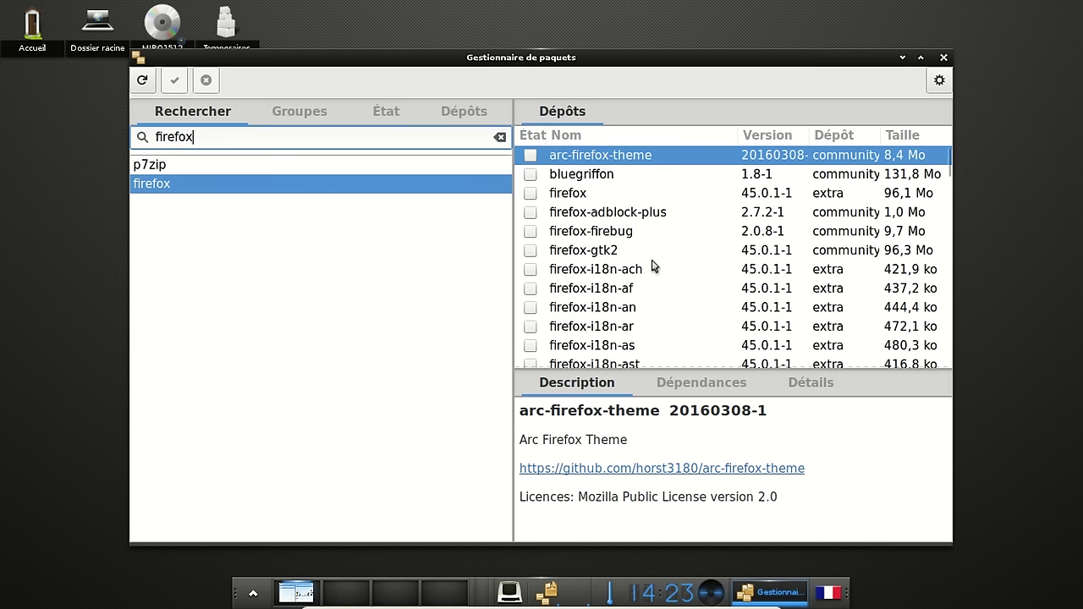
scroll(652, 262, "down", 2)
scroll(652, 262, "down", 8)
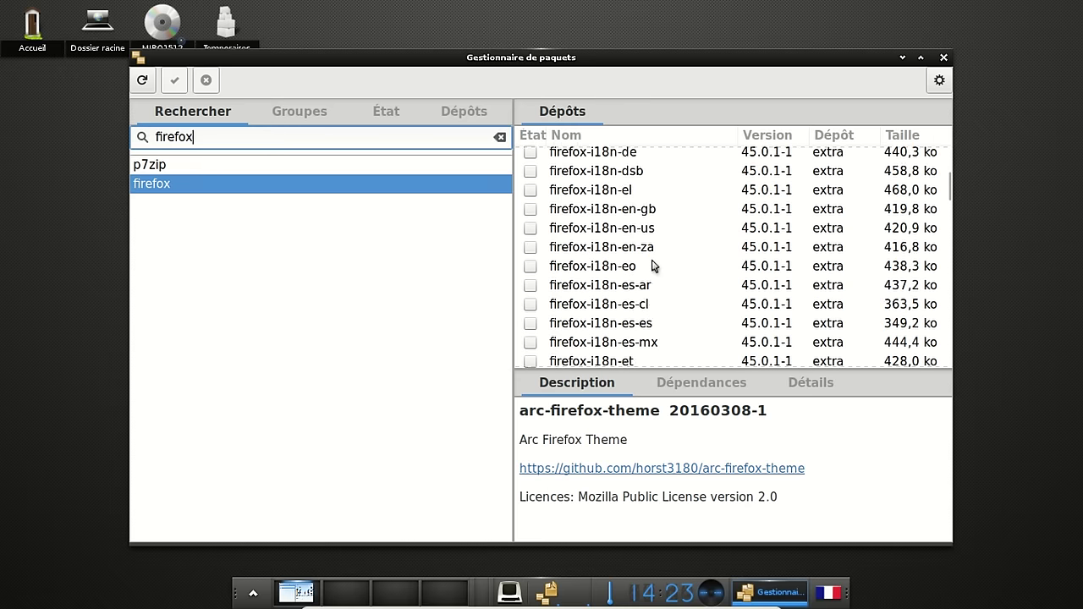
right_click(533, 324)
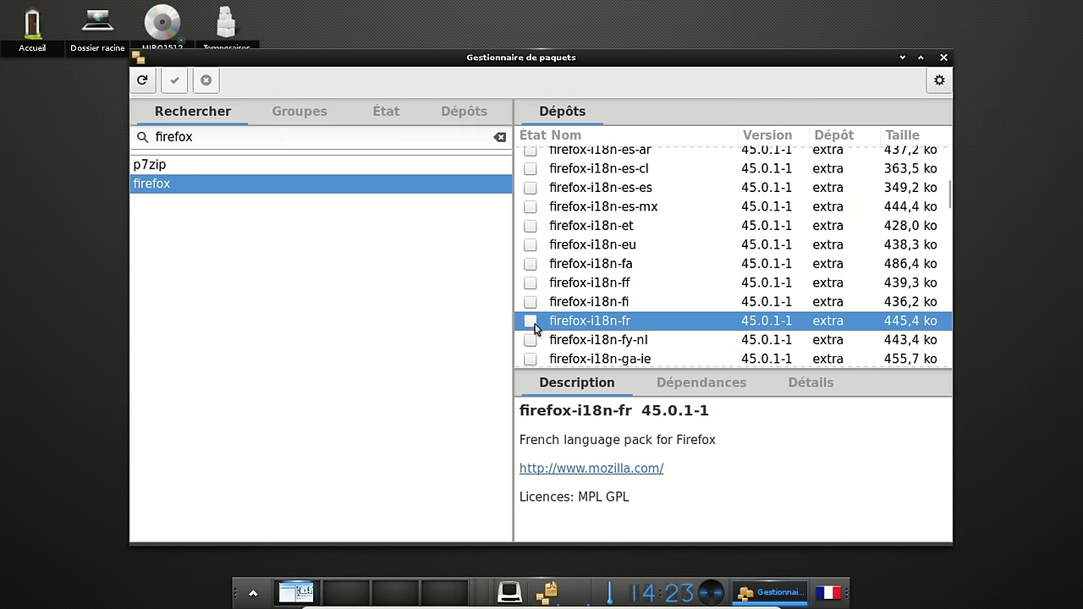
left_click(581, 354)
Step: Mark firefox itself for installation, apply, and accept libx264 as the provider
scroll(672, 254, "up", 4)
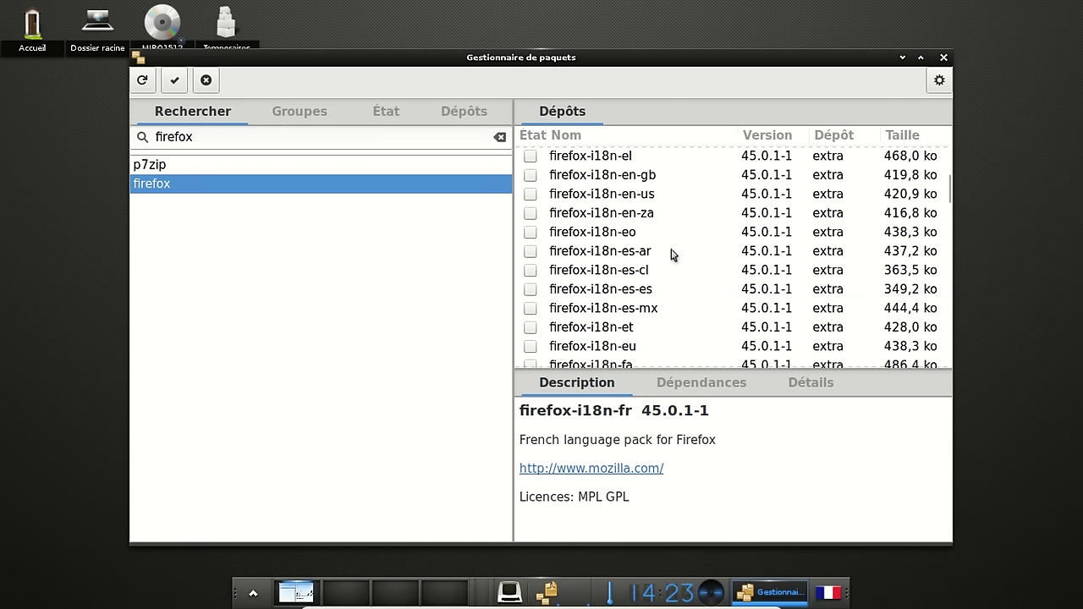
scroll(672, 254, "up", 7)
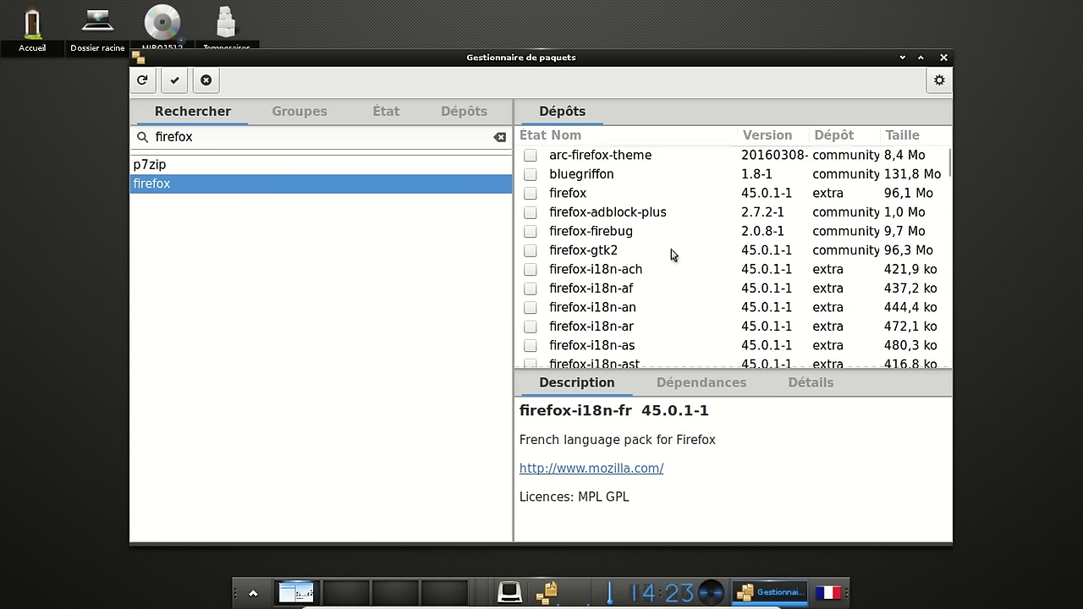
right_click(581, 193)
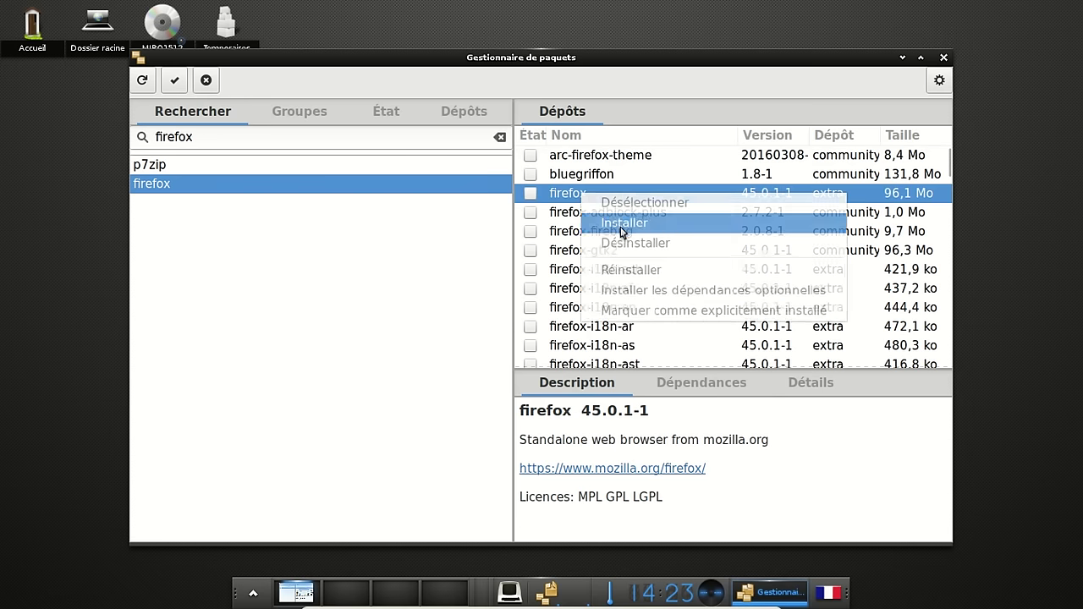
left_click(618, 224)
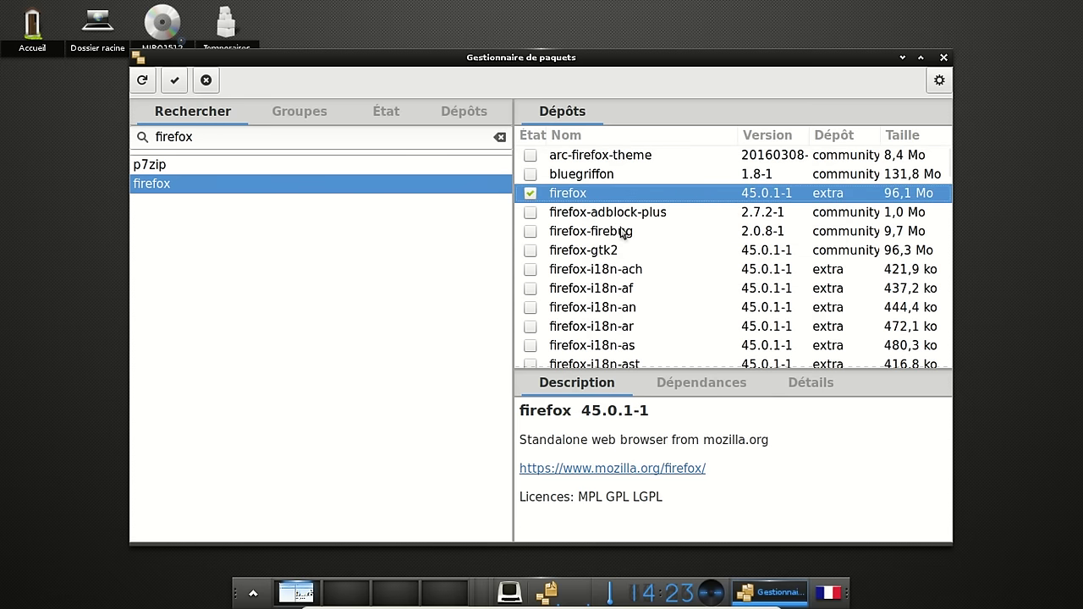
left_click(177, 87)
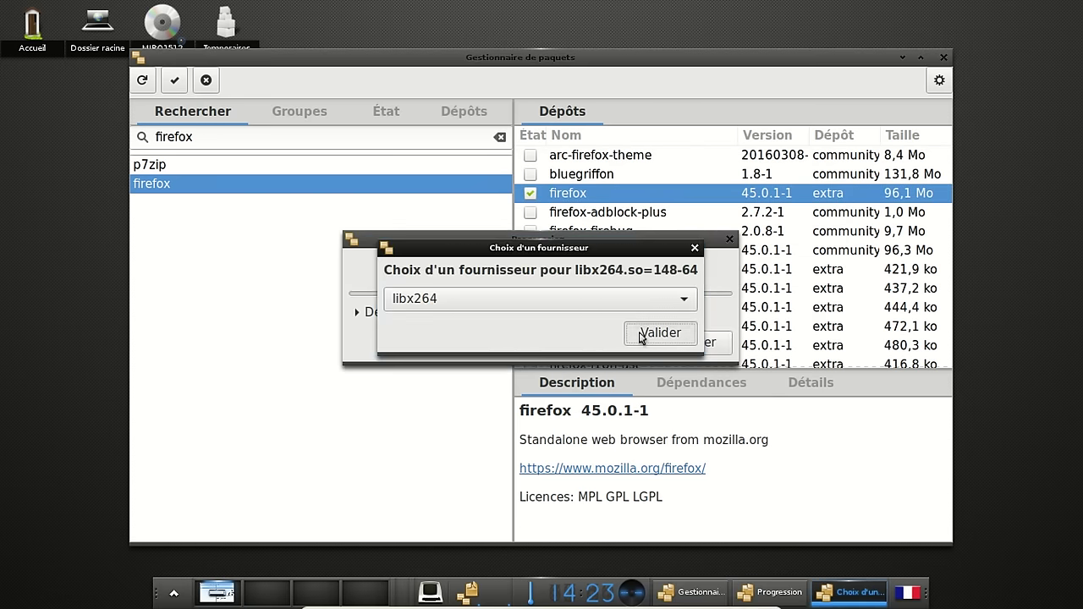
left_click(646, 337)
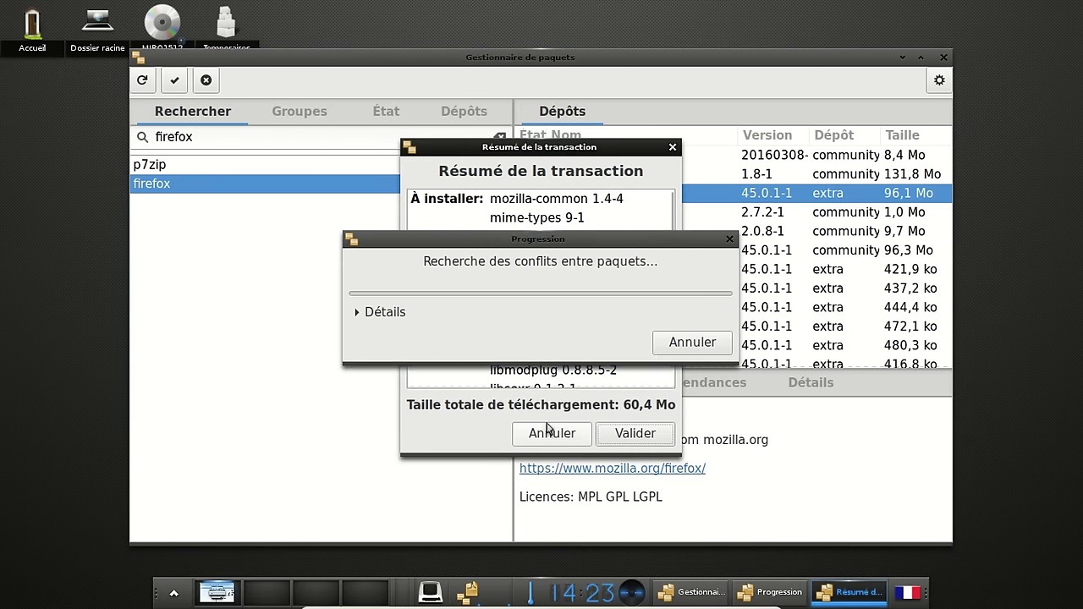
Step: Confirm the firefox transaction, check the detailed log, and close the finished progress window
left_click(624, 435)
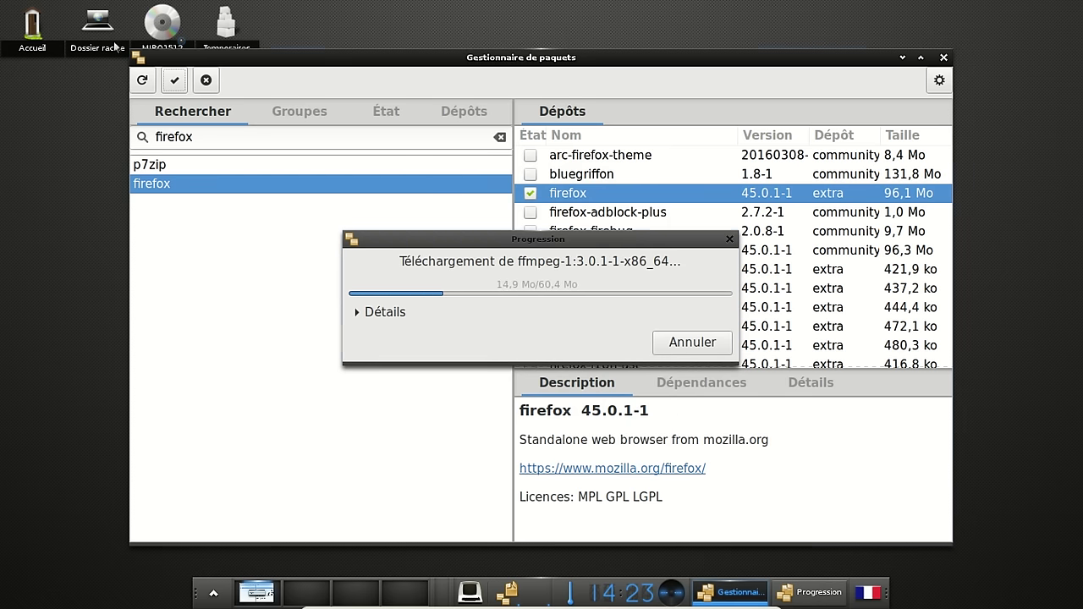
double_click(33, 26)
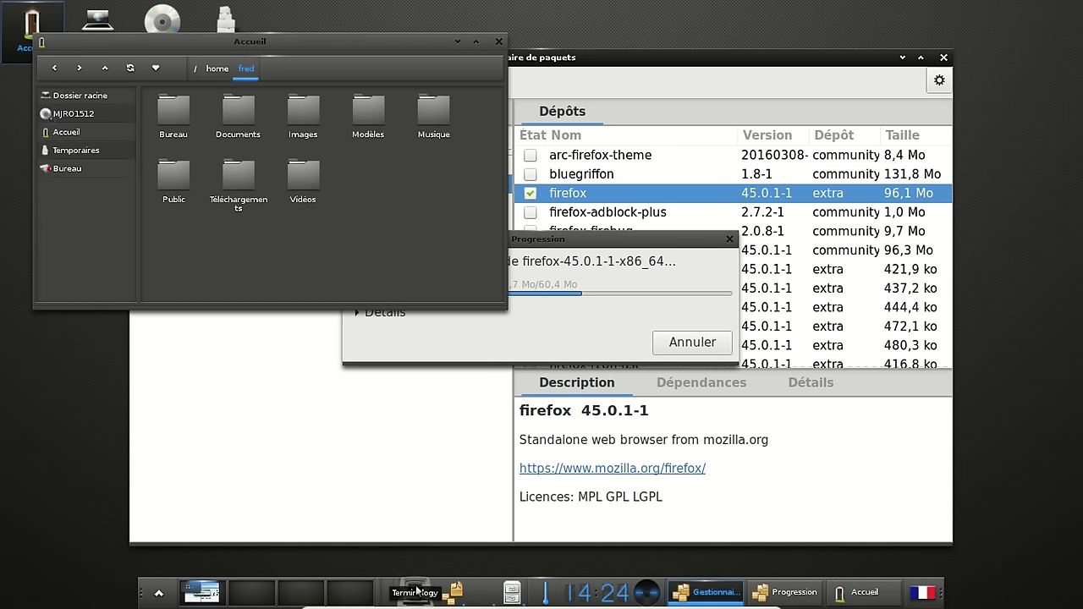
left_click(499, 41)
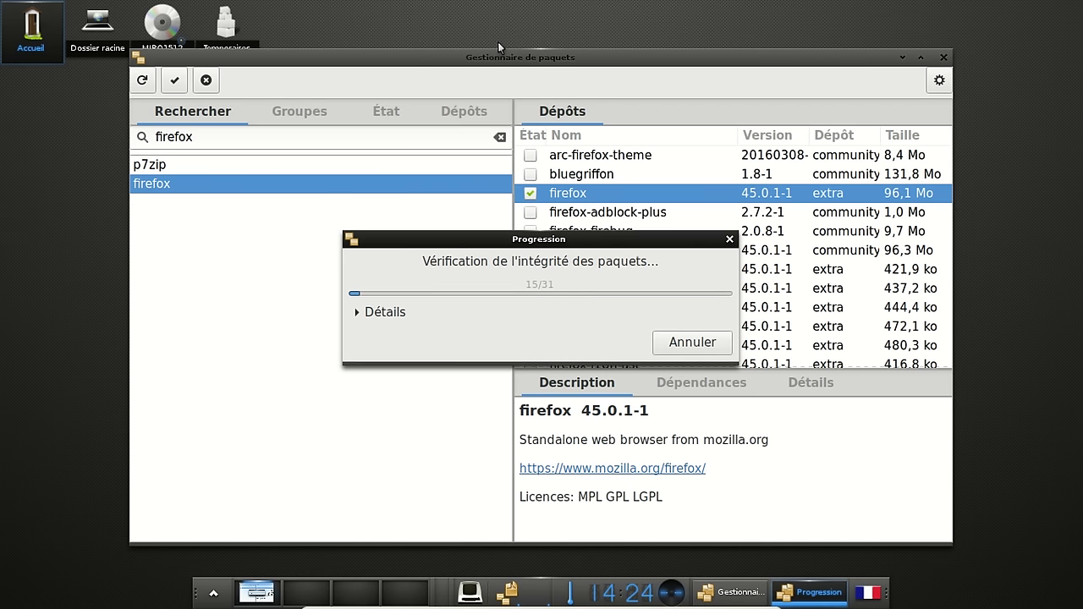
left_click(359, 312)
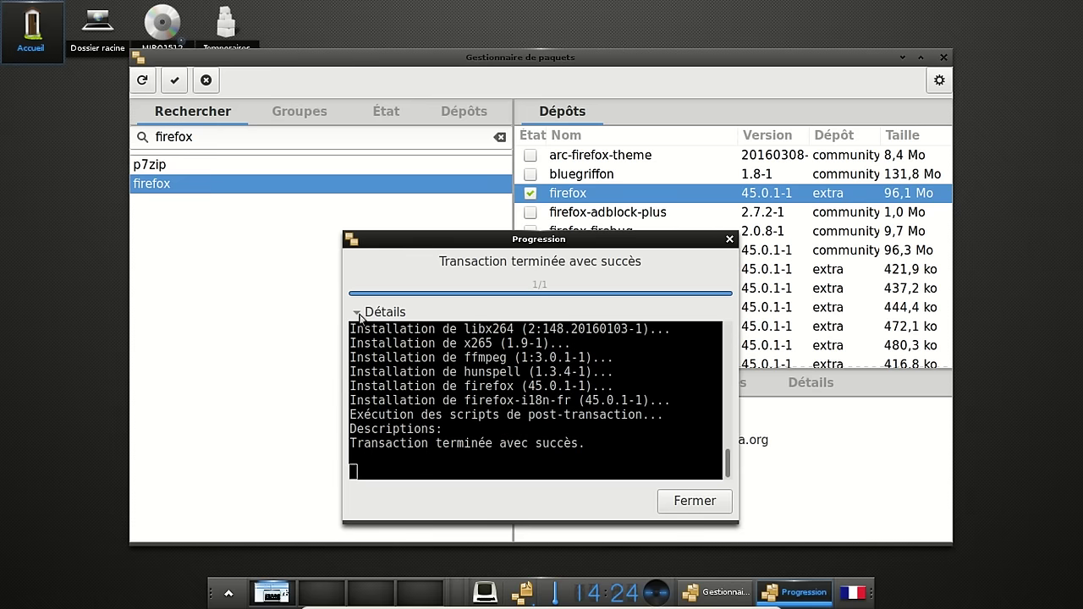
left_click(690, 502)
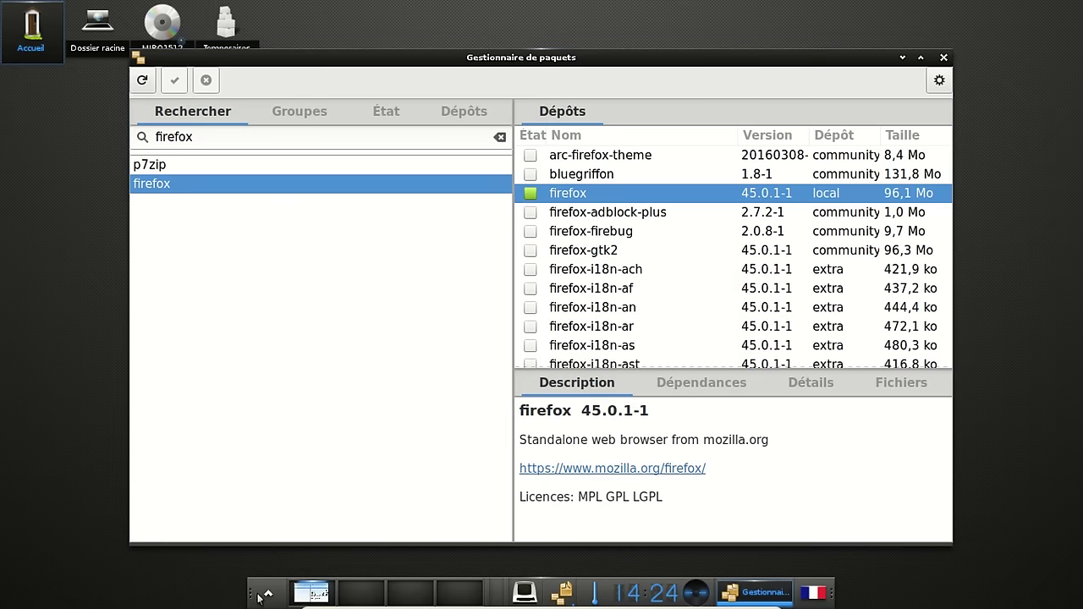
Step: Launch Firefox from the internet applications menu and close its two welcome tabs
left_click(258, 597)
mouse_move(297, 383)
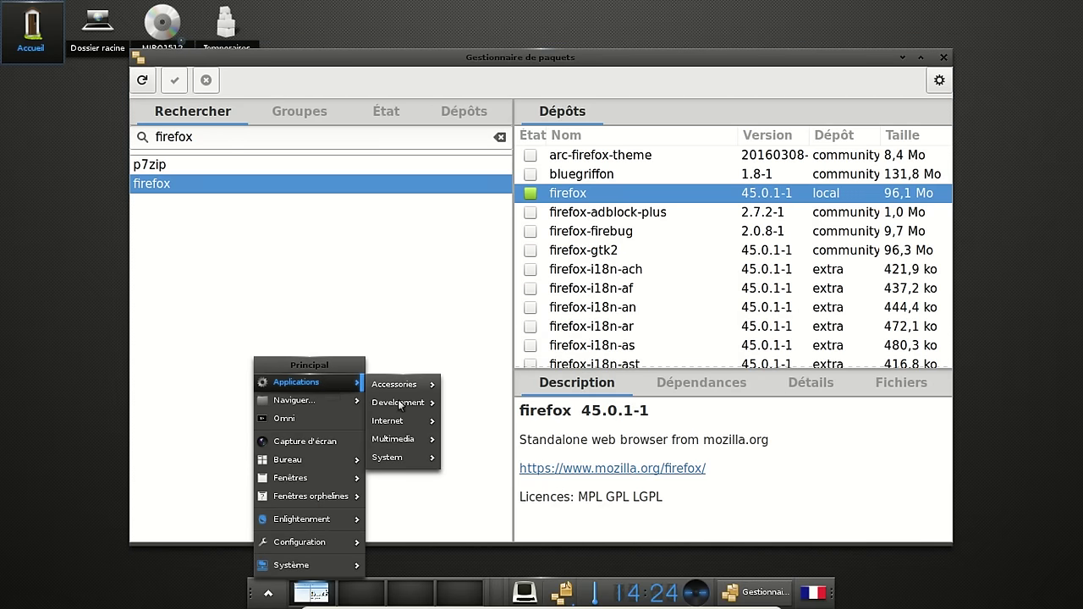
left_click(527, 476)
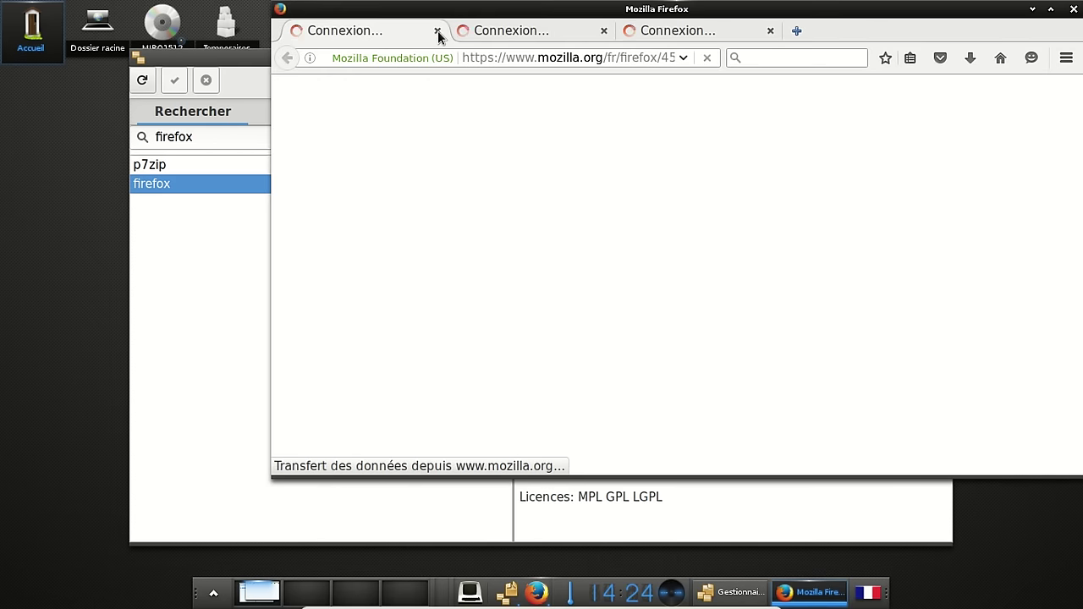
left_click(438, 31)
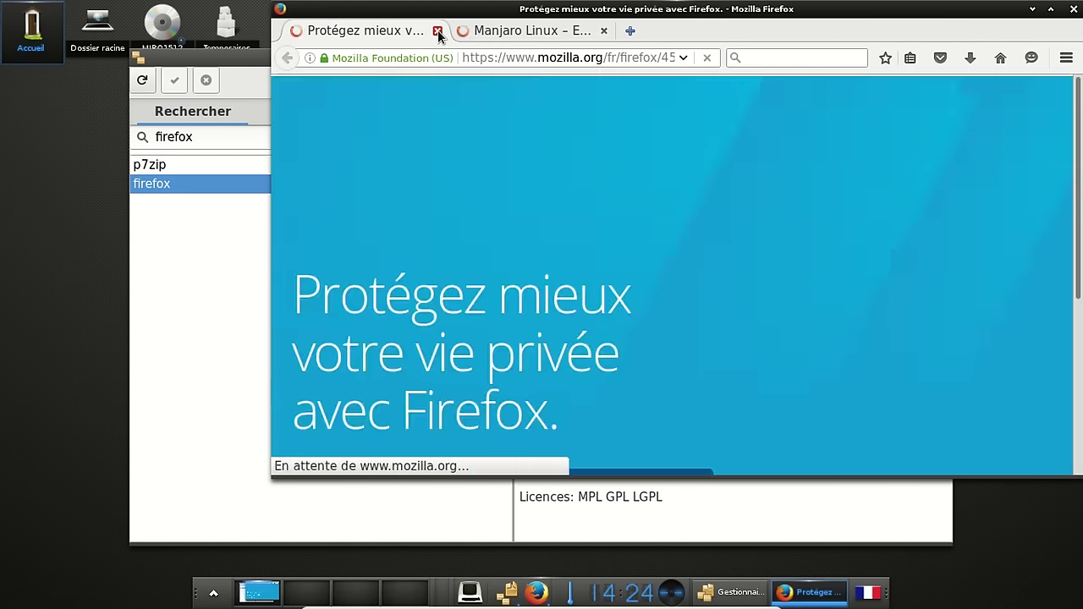
left_click(438, 32)
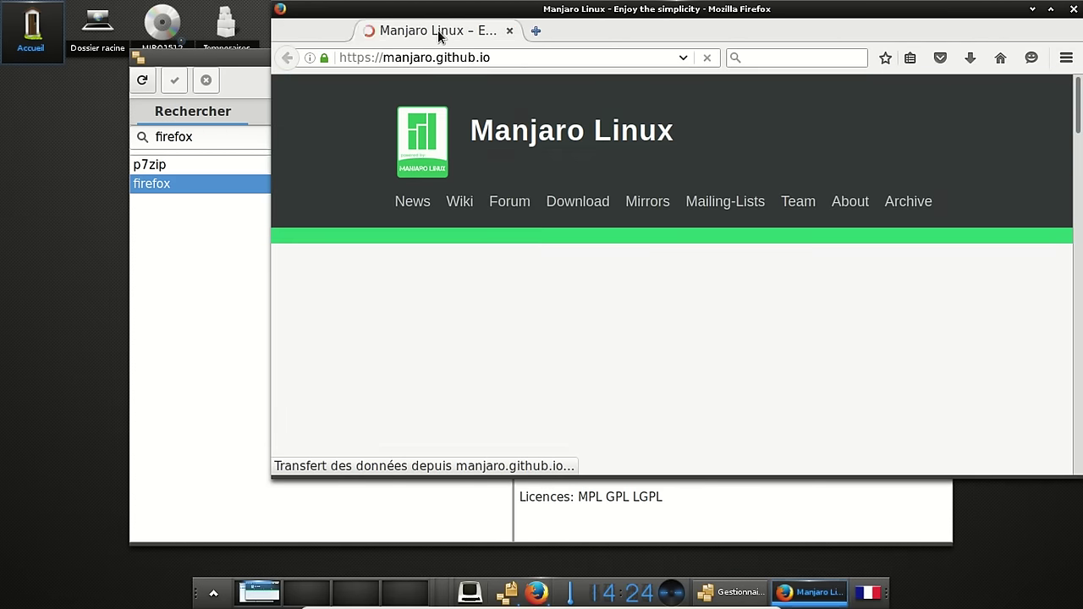
Step: Glance at the Firefox main menu, then quit the browser
left_click(1066, 57)
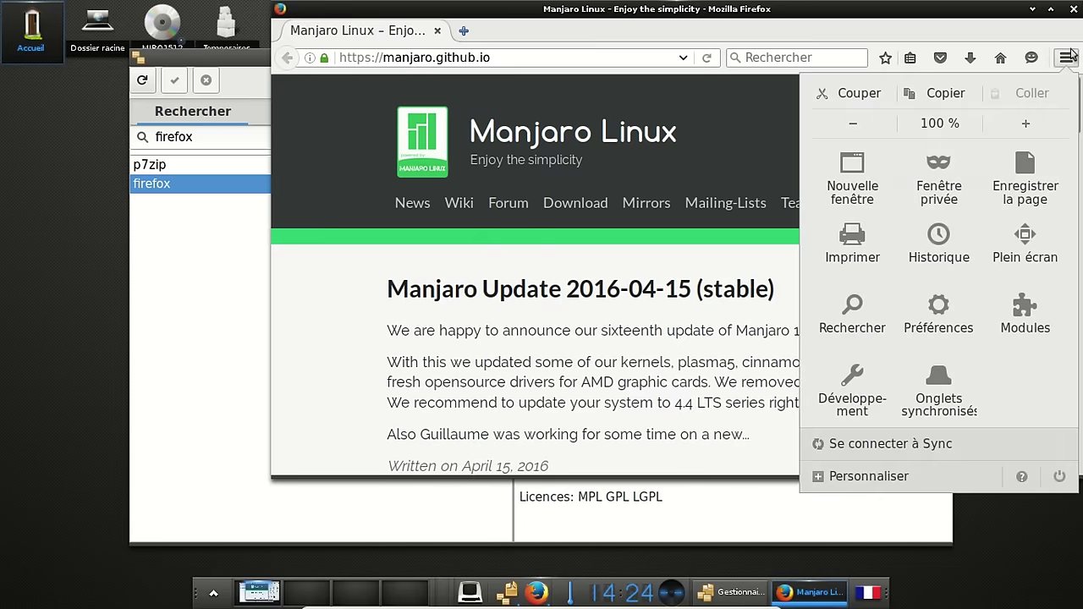
left_click(1067, 57)
left_click(1074, 9)
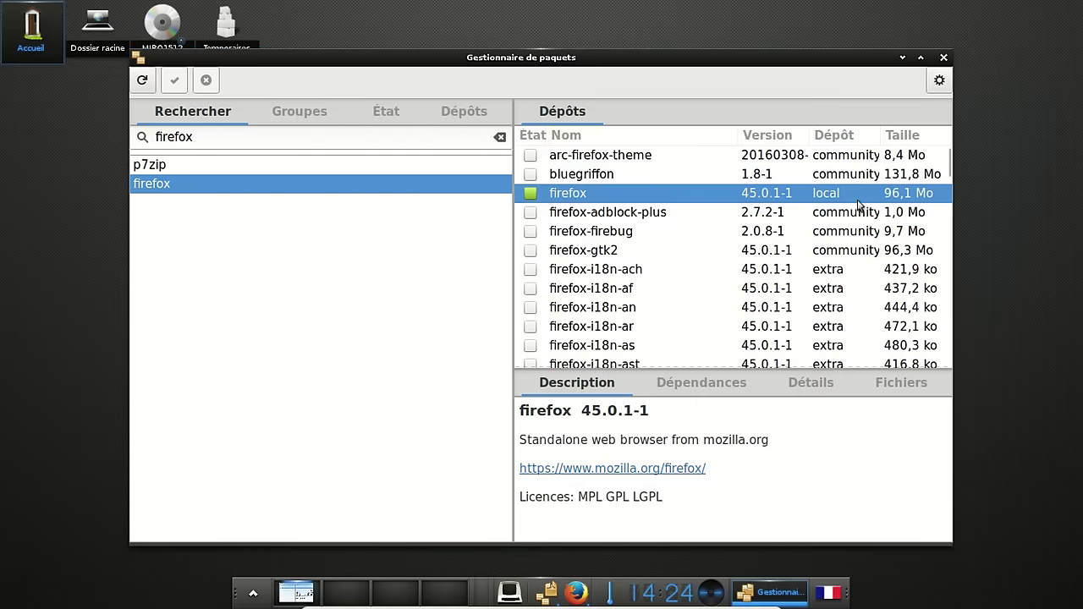
Step: Search 'gstreamer' and mark gst-plugins-bad, gst-plugins-good and gst-plugins-ugly for installation
left_click(275, 136)
key("ctrl+a")
type("gstreamer")
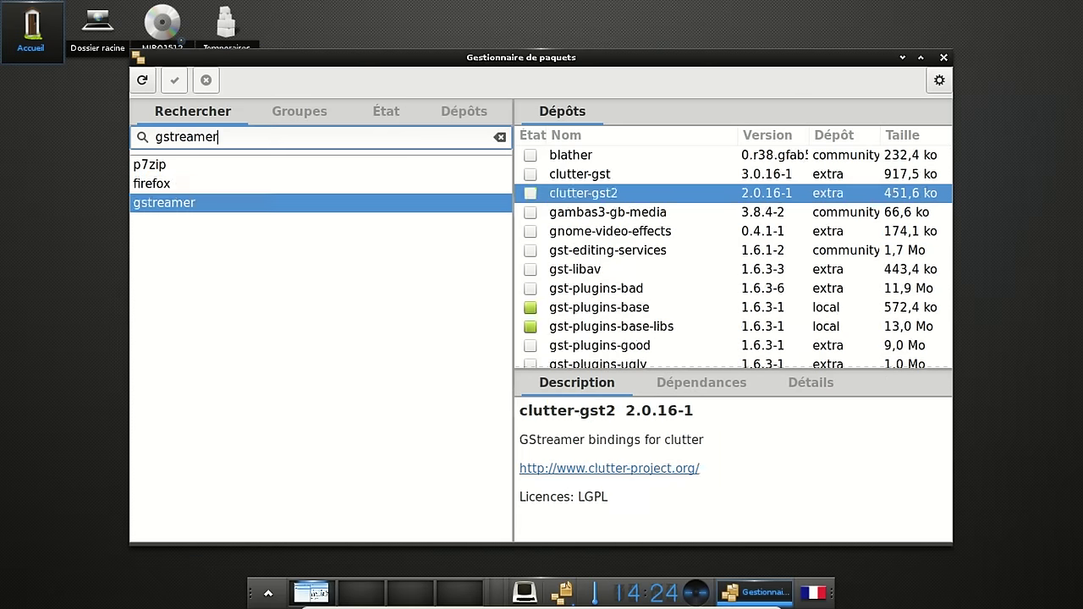
right_click(601, 289)
left_click(640, 317)
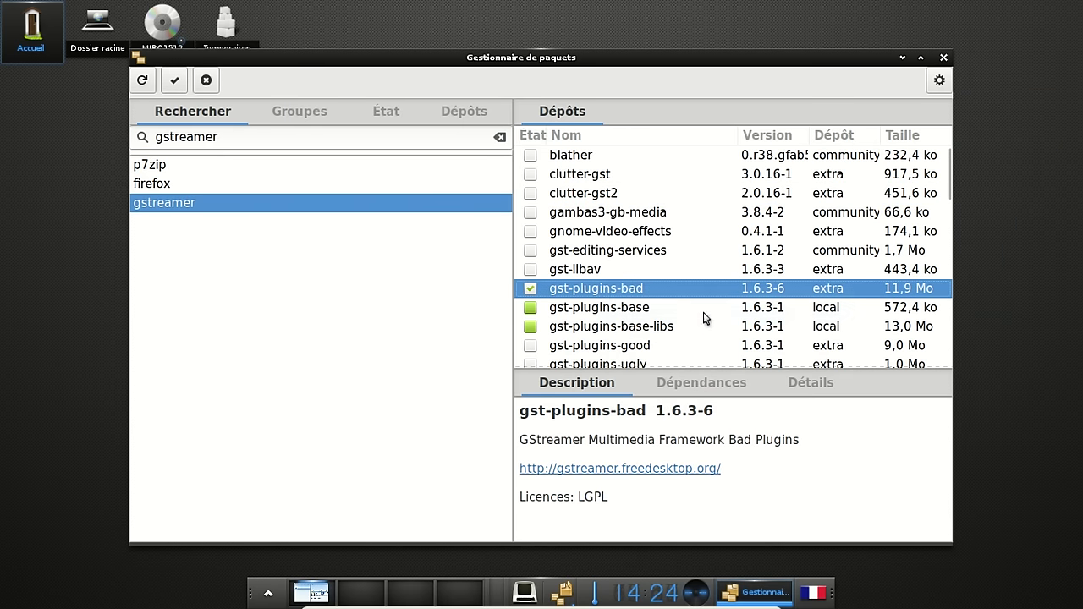
scroll(703, 312, "down", 1)
right_click(626, 313)
left_click(673, 339)
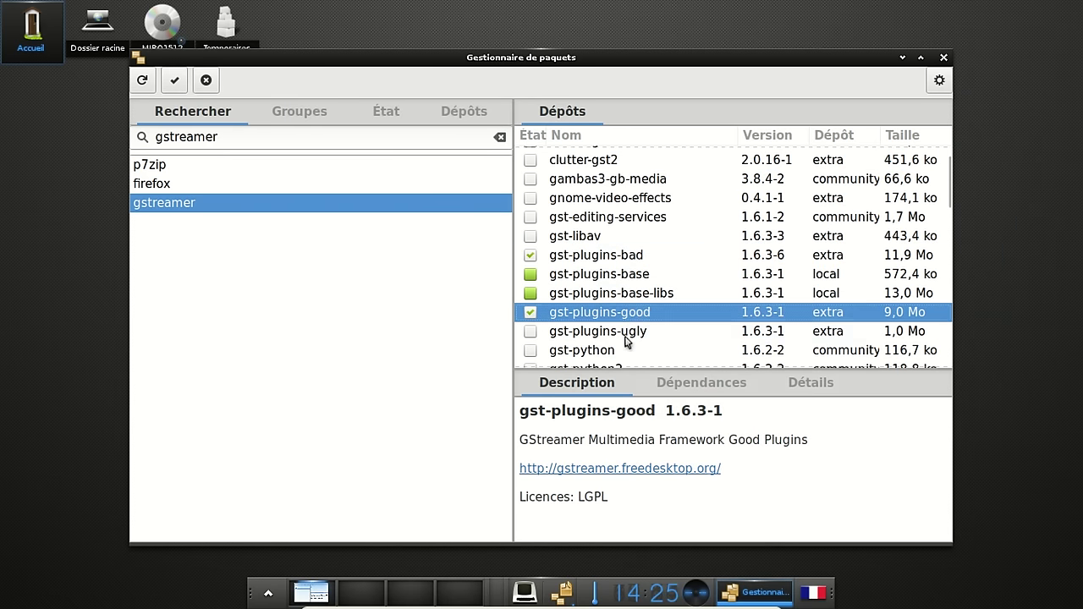
right_click(625, 332)
left_click(677, 371)
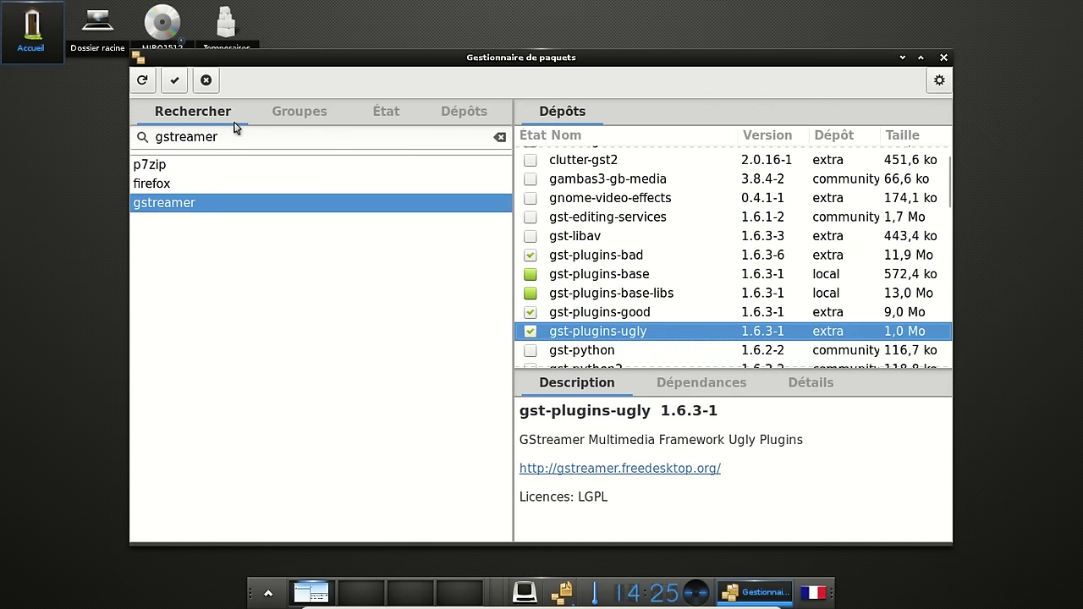
Step: Search 'quodlibet' and mark quodlibet for installation
left_click_drag(239, 136, 117, 135)
type("quo")
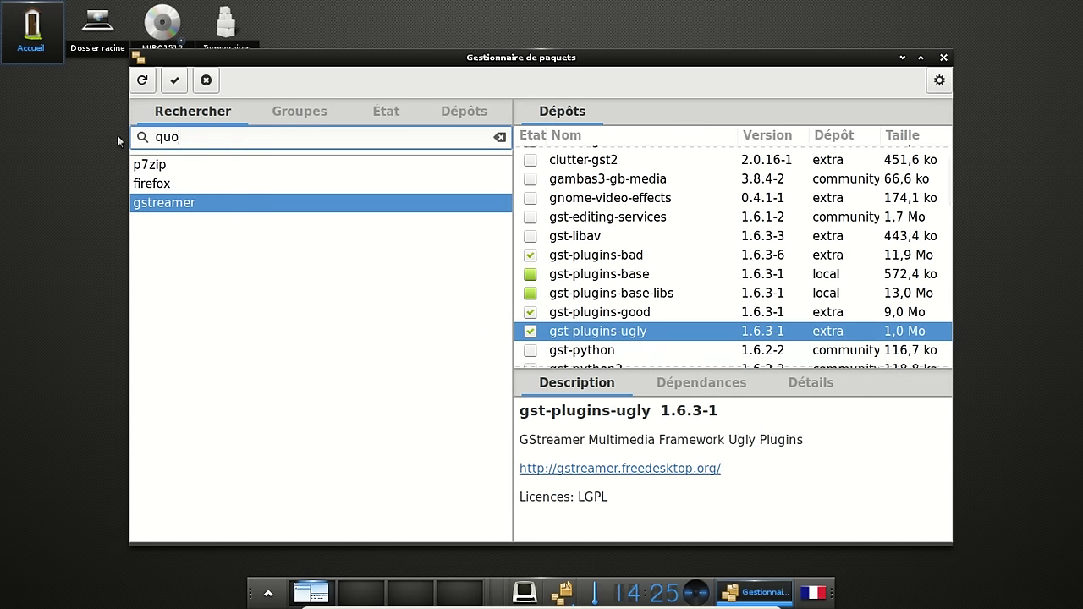
type("dlibet")
key("Return")
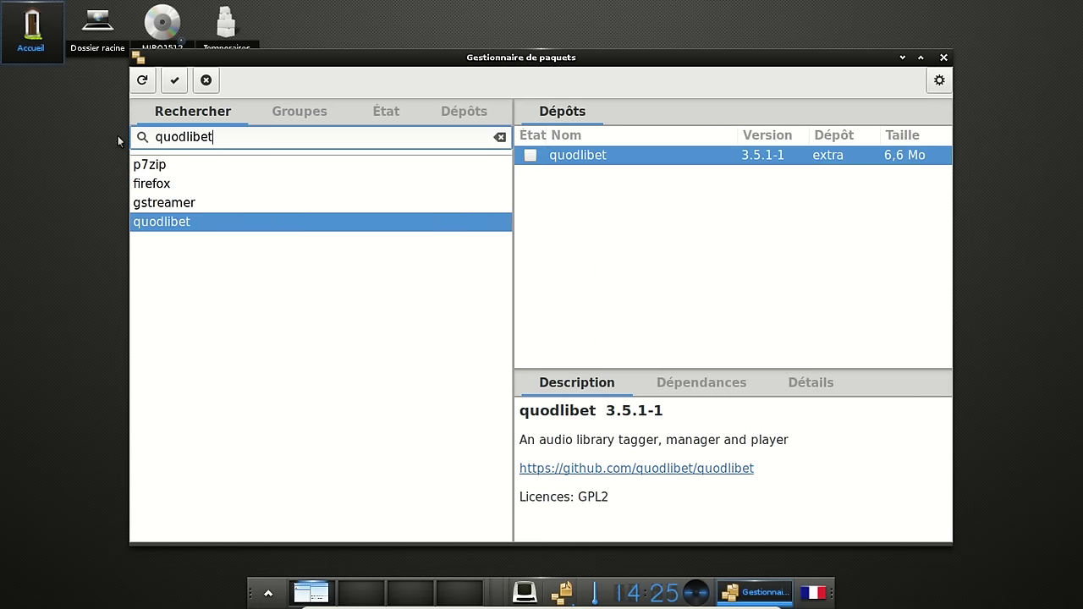
right_click(525, 158)
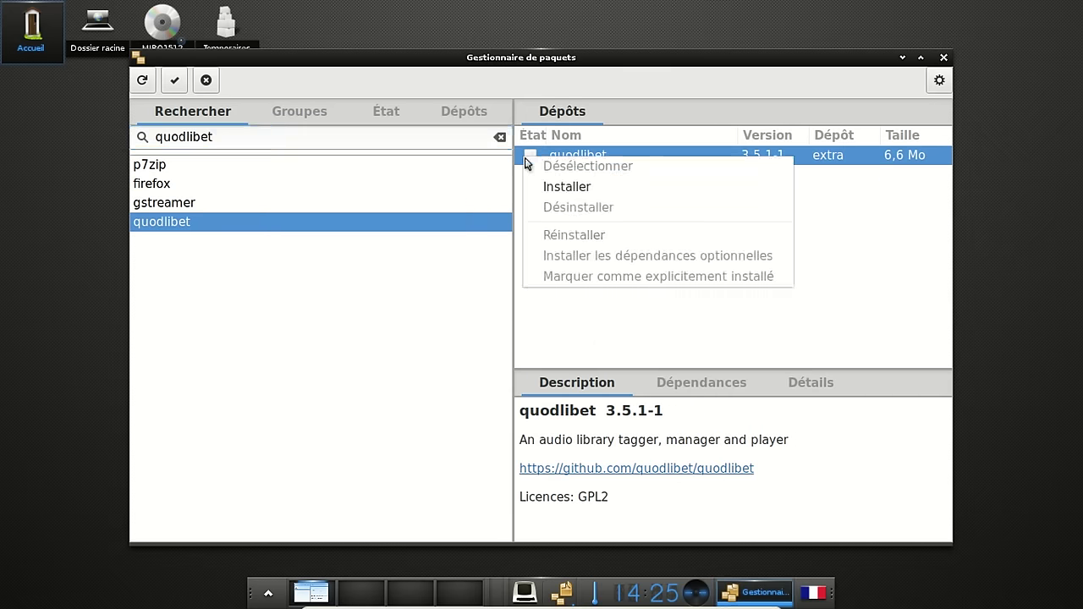
left_click(562, 188)
Step: Apply and confirm the gst-plugins and quodlibet transaction, then close the finished progress window
left_click(175, 83)
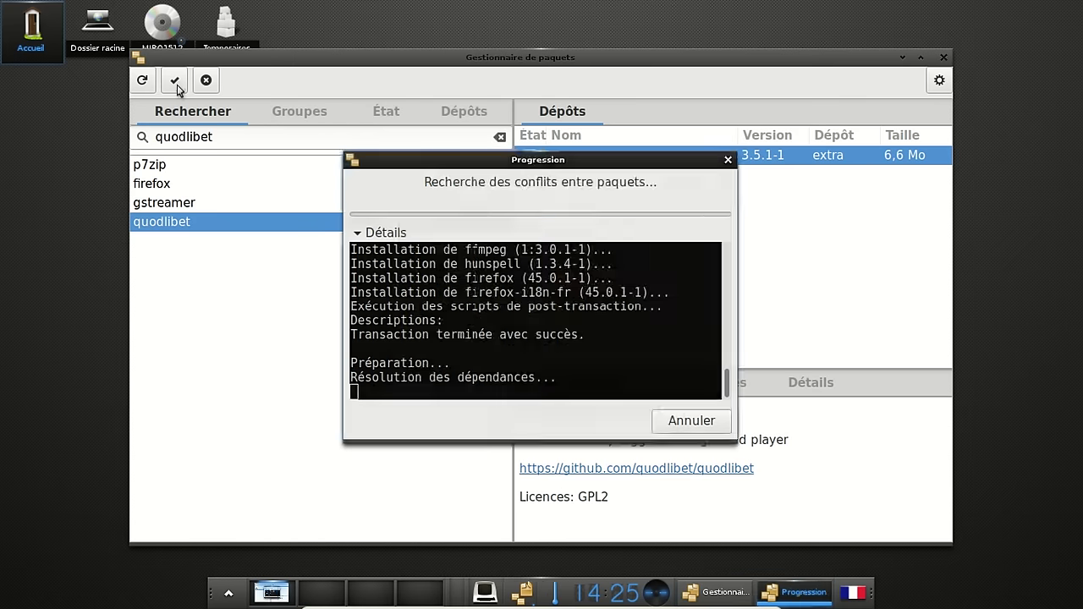
left_click(648, 433)
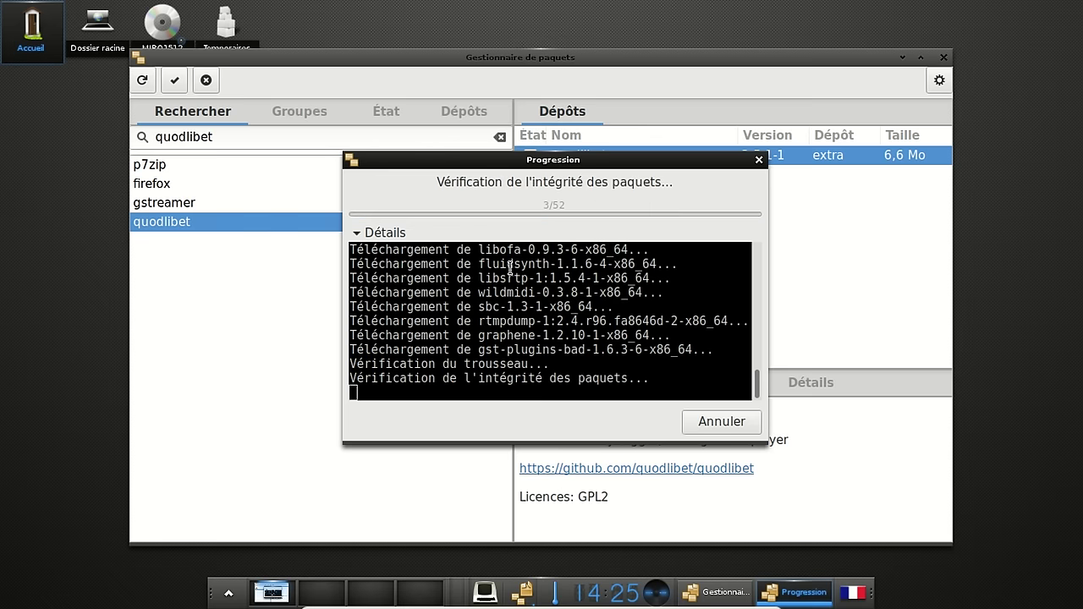
left_click(305, 149)
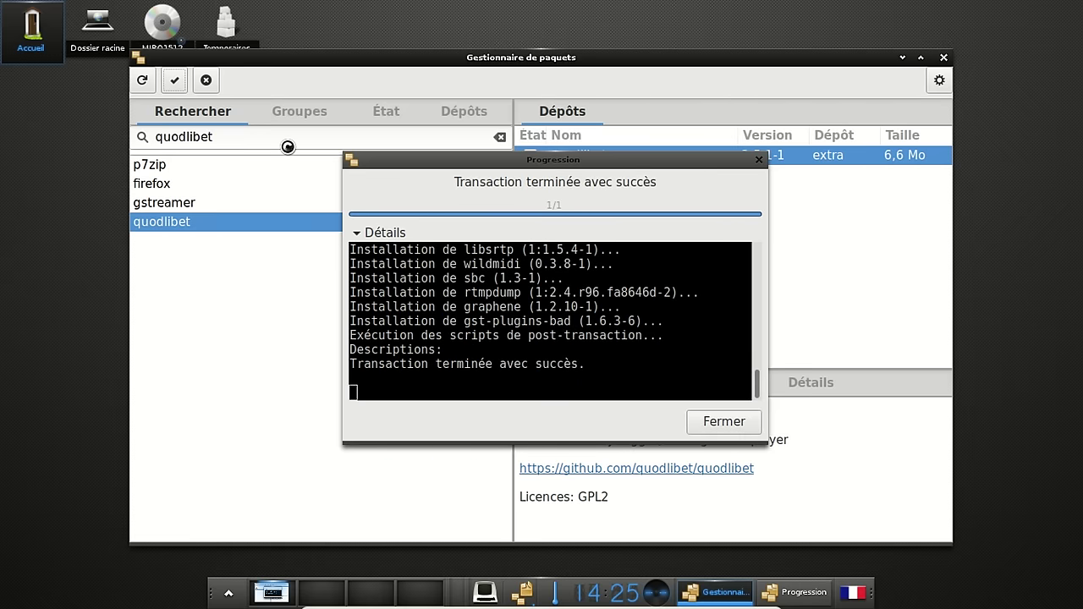
left_click(733, 425)
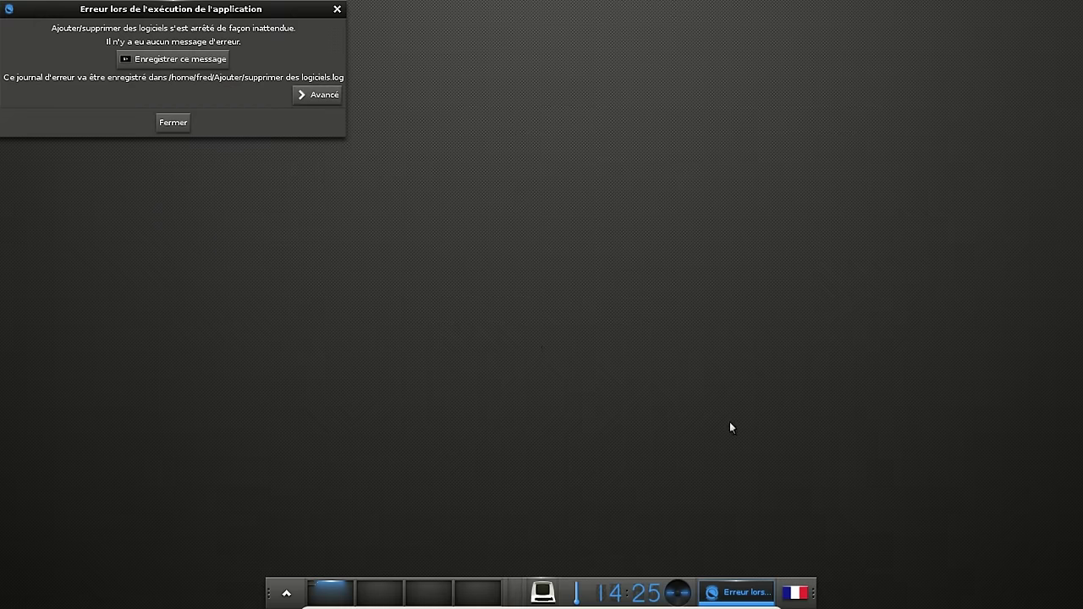
Step: Close the crash error and launch Ajouter/supprimer des logiciels from Applications > System
left_click_drag(205, 11, 455, 72)
left_click(425, 186)
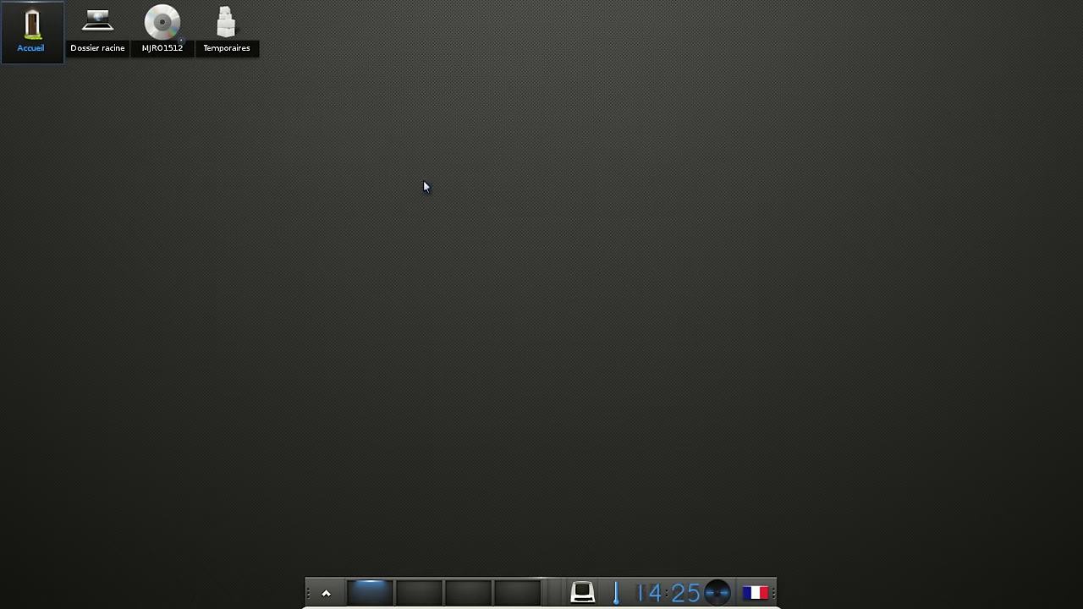
left_click(325, 592)
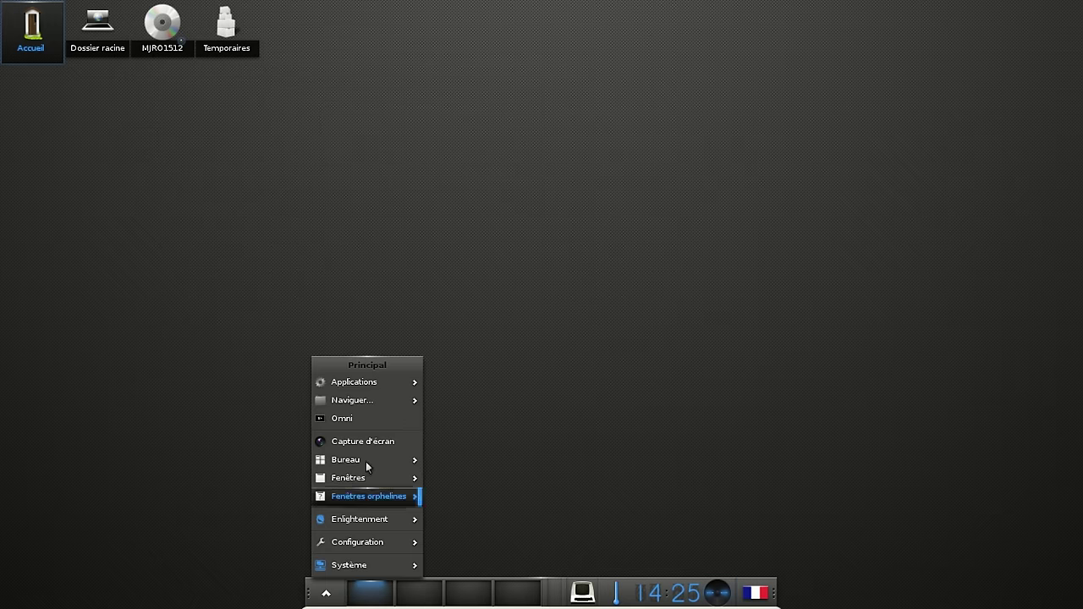
mouse_move(379, 383)
mouse_move(469, 458)
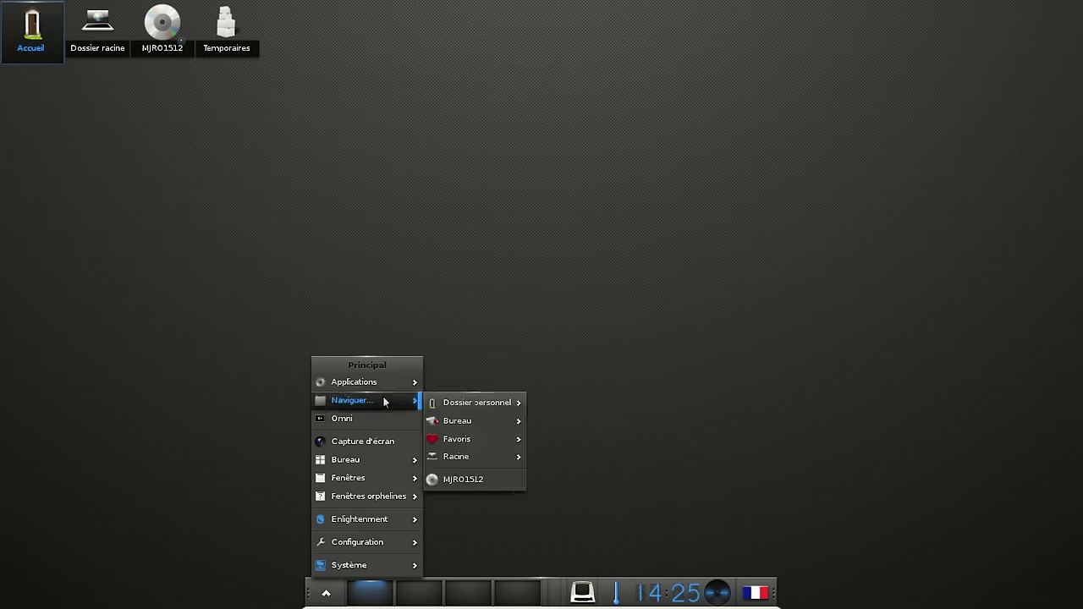
mouse_move(467, 436)
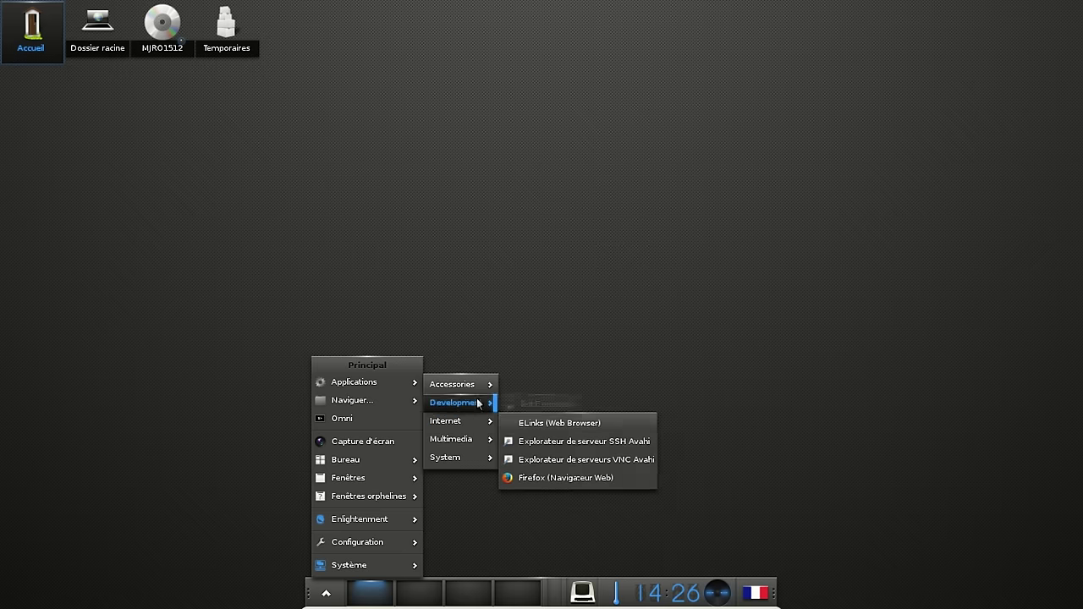
mouse_move(477, 397)
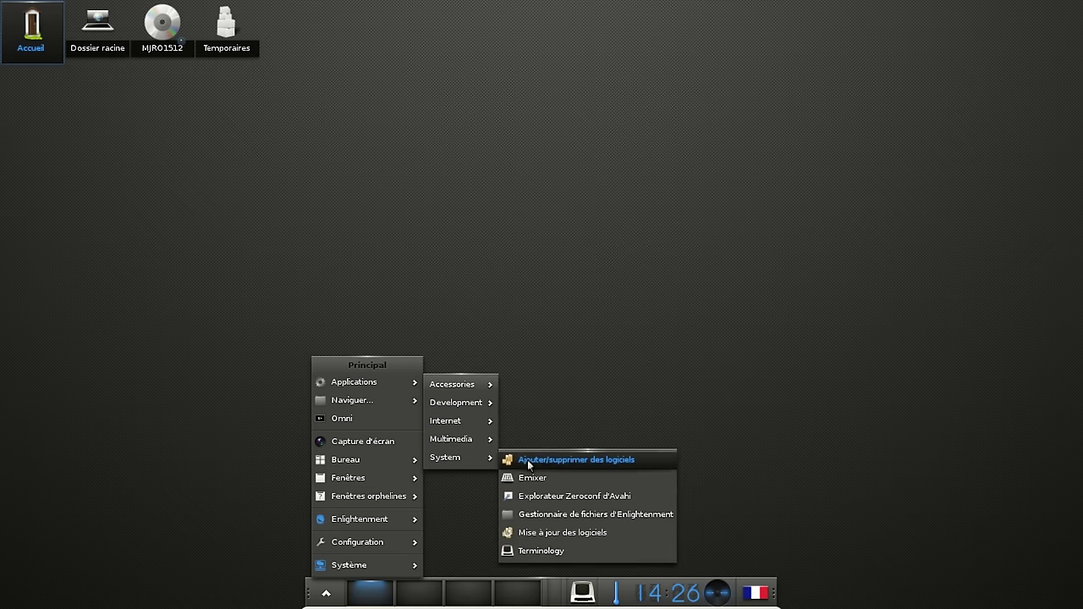
left_click(527, 461)
Step: Search 'epa' and 'galculator', marking mousepad and galculator for installation
type("mo")
key("BackSpace")
key("BackSpace")
type("epad")
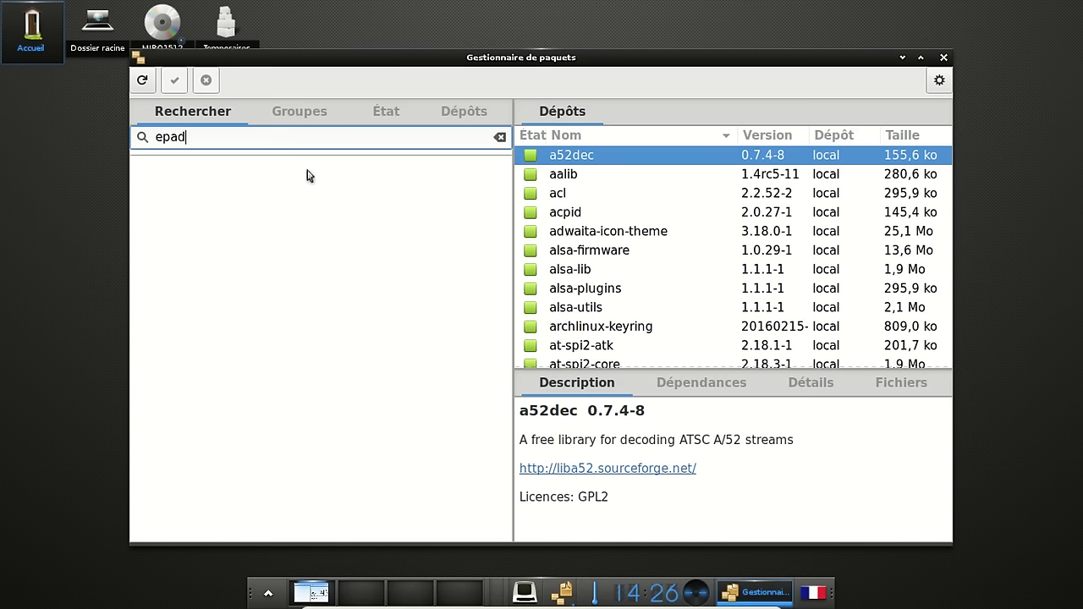
key("Return")
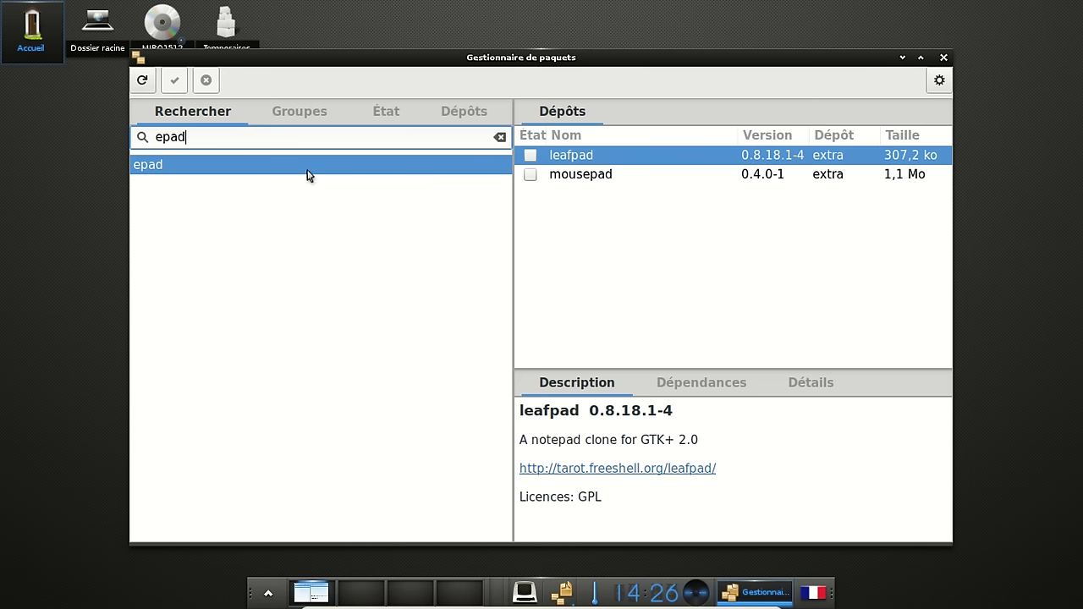
left_click(532, 178)
right_click(528, 176)
left_click(576, 205)
left_click_drag(213, 136, 129, 144)
type("gal")
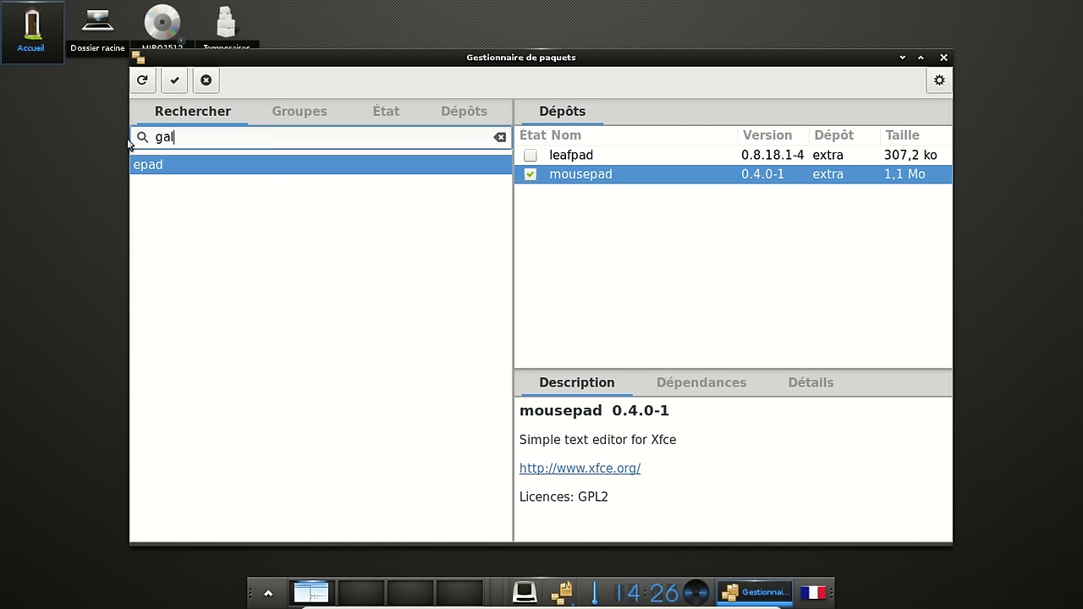
type("culator")
key("Return")
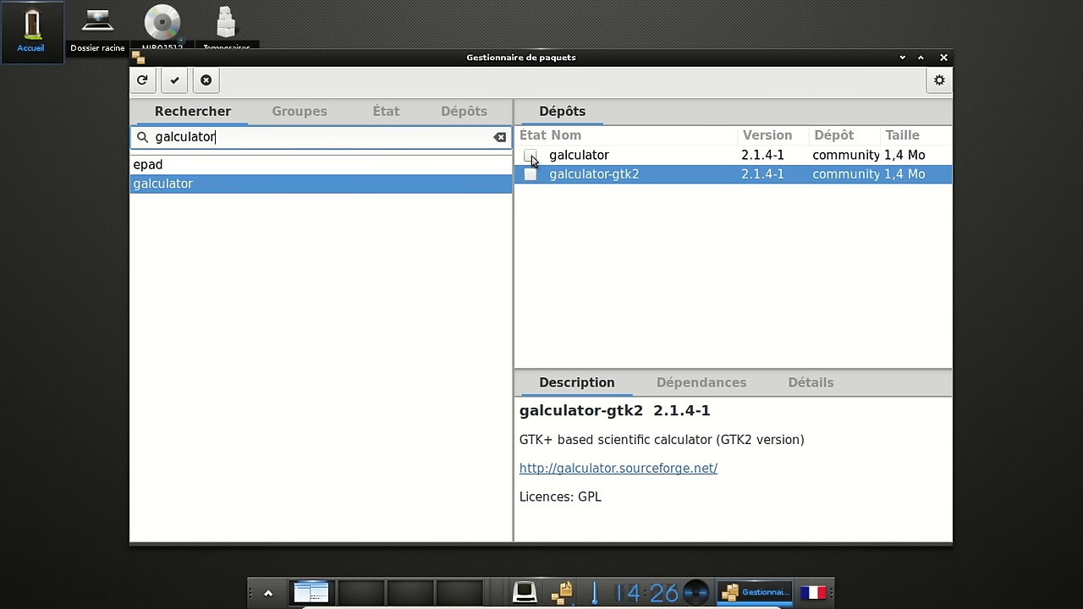
right_click(531, 156)
left_click(567, 187)
Step: Search 'abi' and 'gnumeric', marking abiword and gnumeric for installation
left_click_drag(282, 140, 157, 138)
type("abiword")
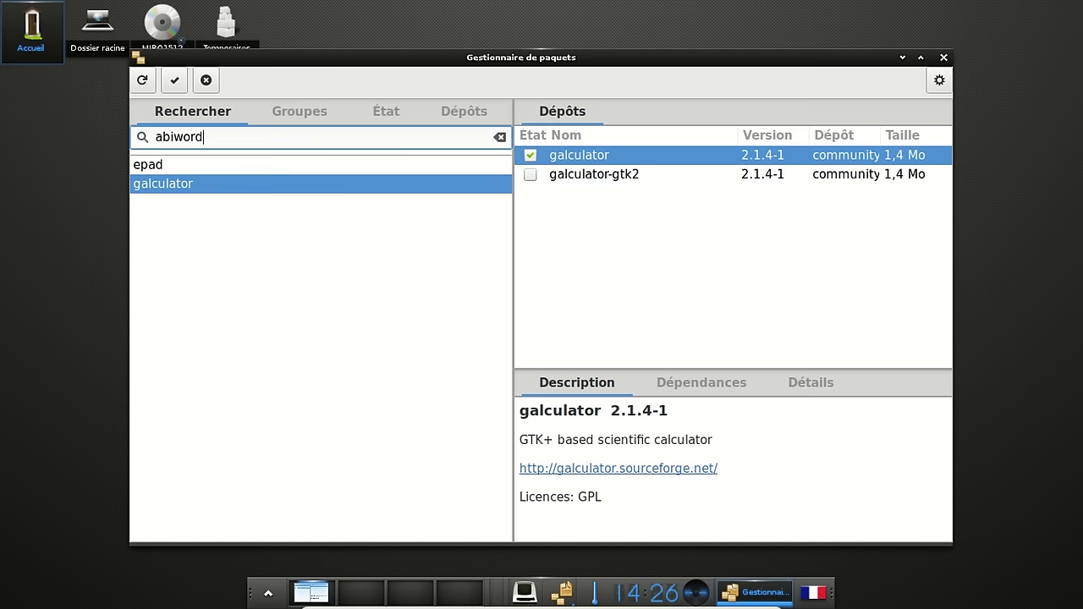
key("Return")
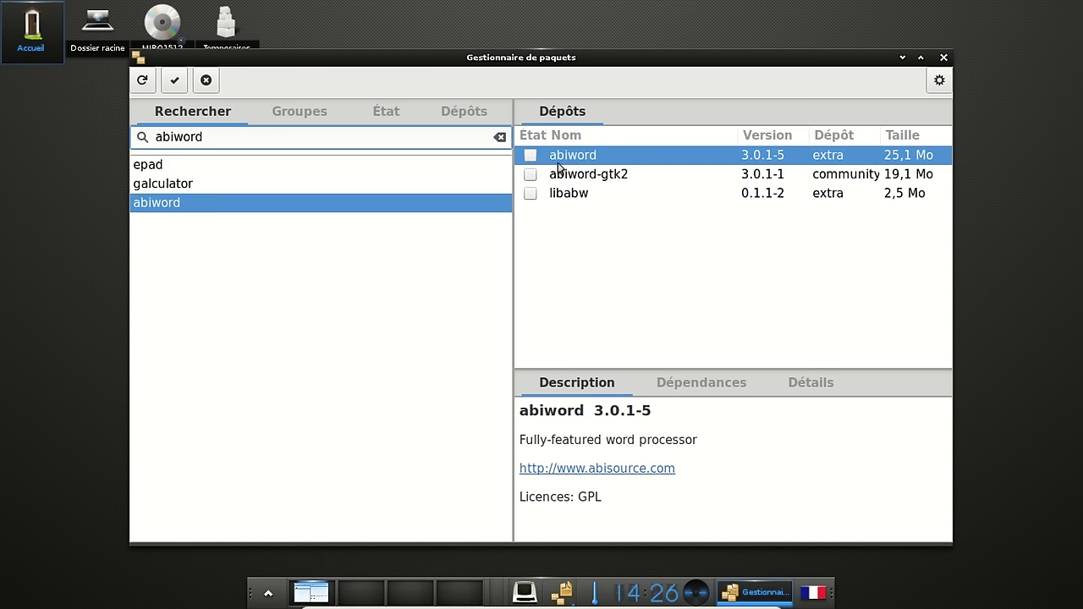
right_click(531, 157)
left_click(569, 181)
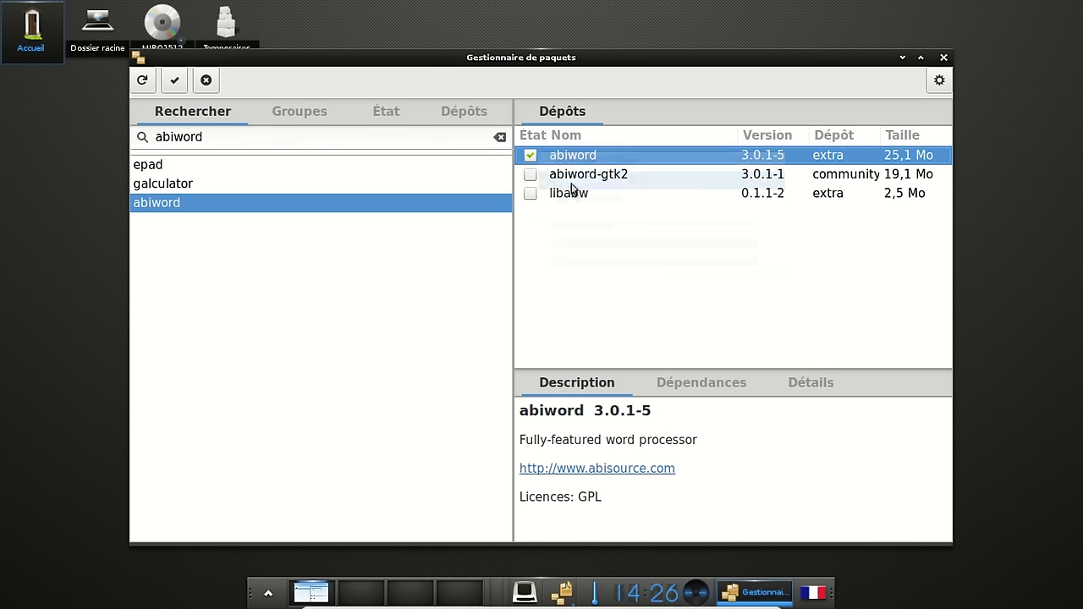
triple_click(269, 140)
type("gnu")
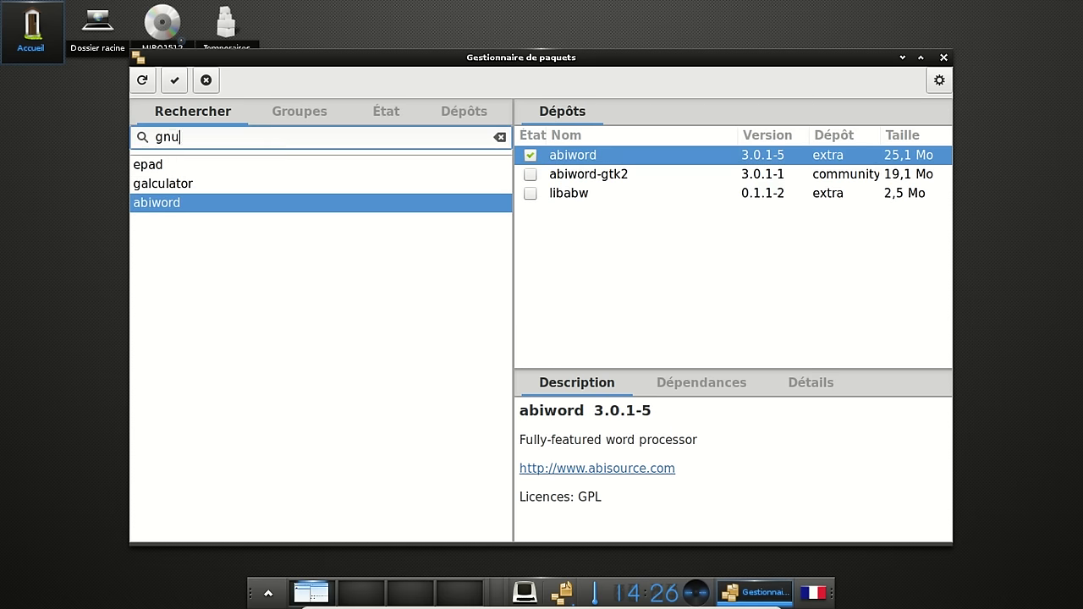
type("meric")
key("Return")
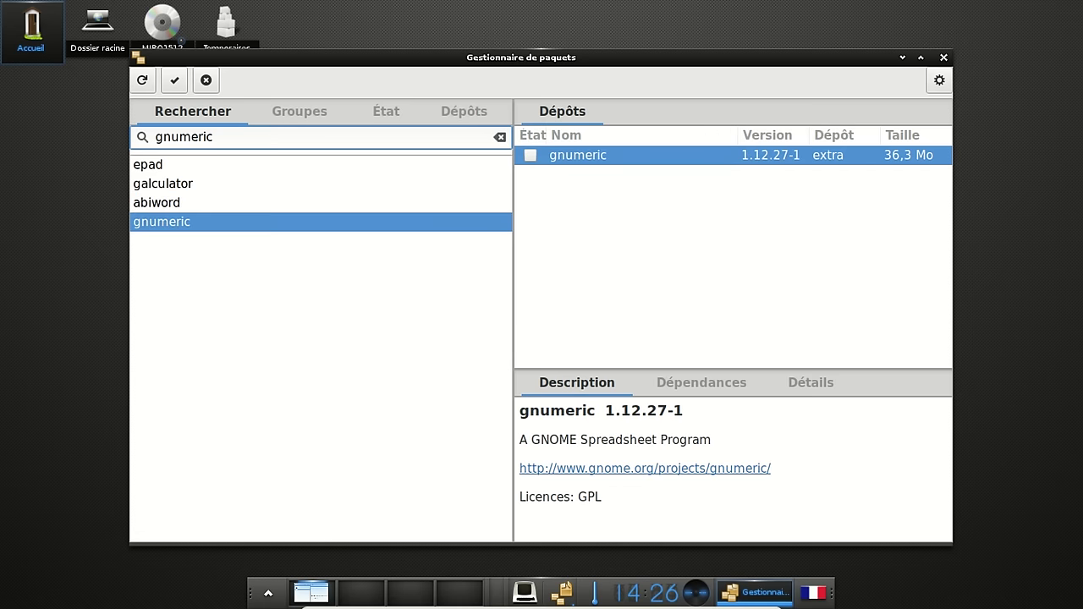
right_click(538, 160)
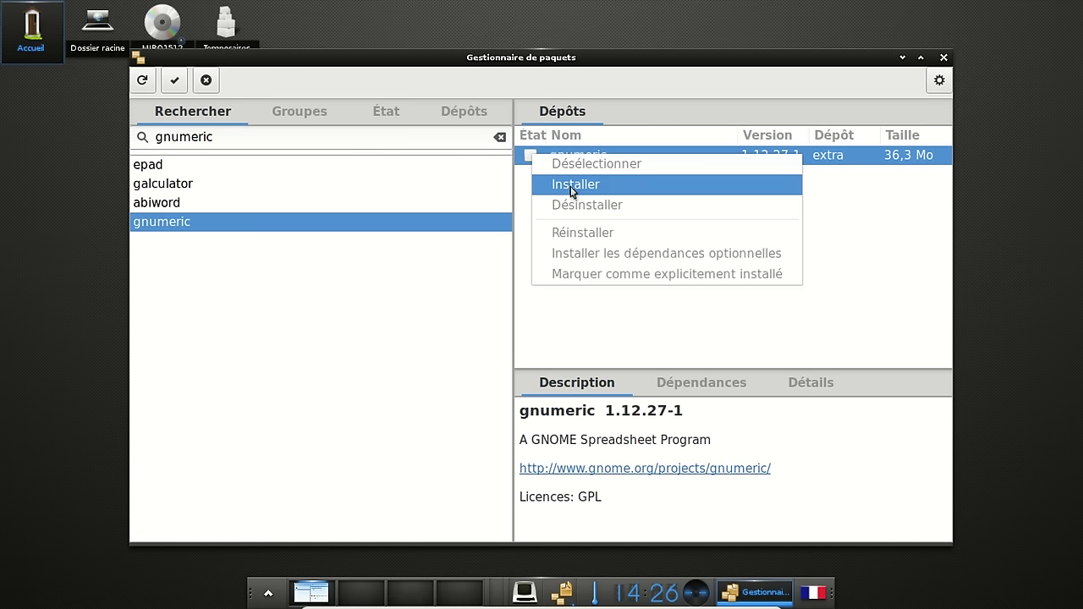
left_click(568, 185)
Step: Apply the marked packages with ocl-icd as libcl provider, authorise, and close the finished progress
left_click(176, 80)
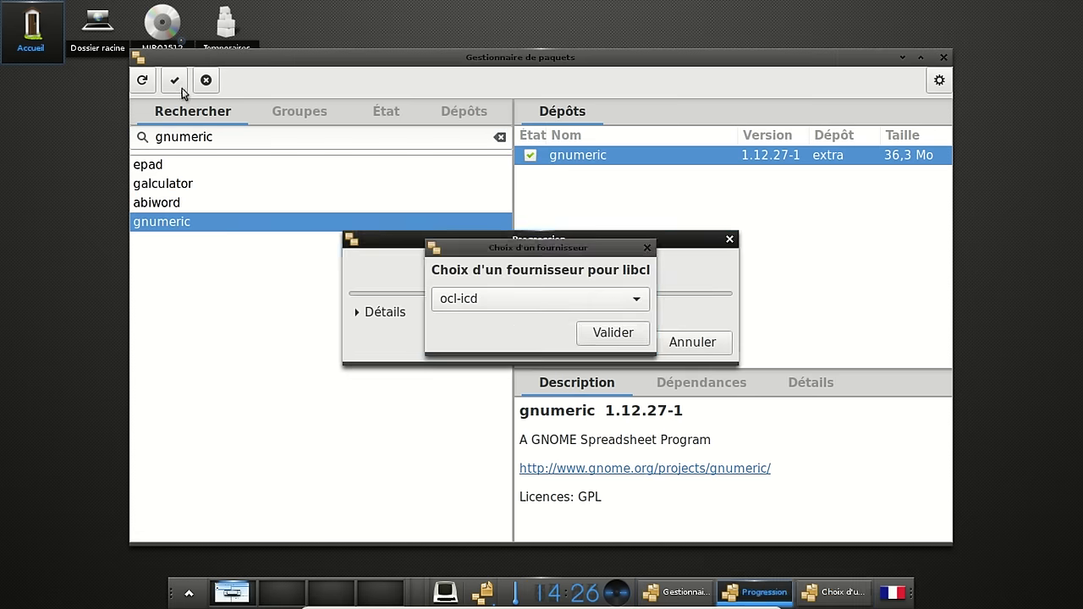
left_click(609, 336)
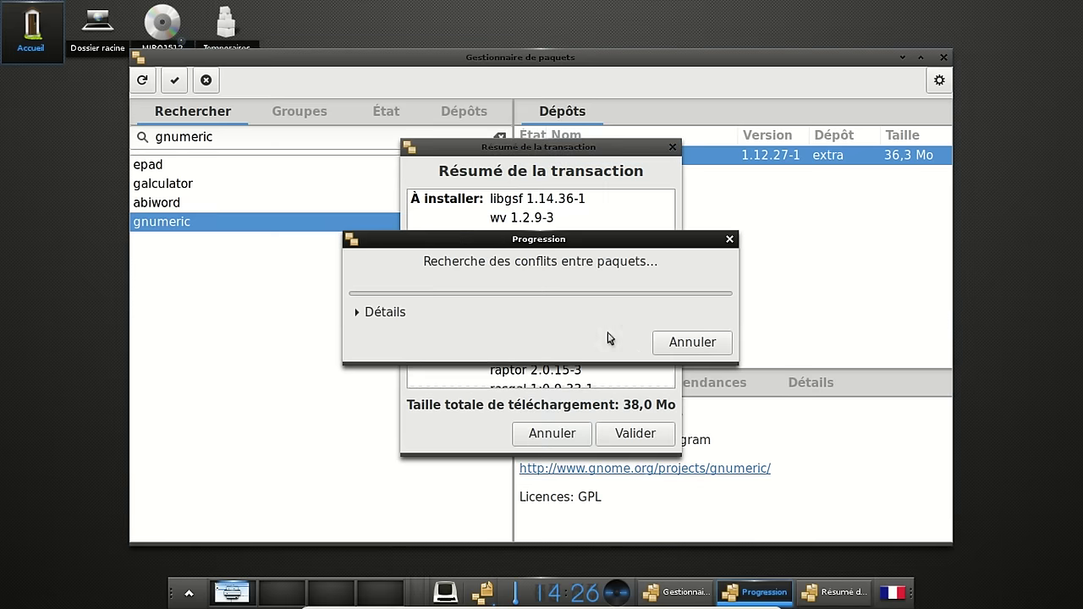
left_click(622, 434)
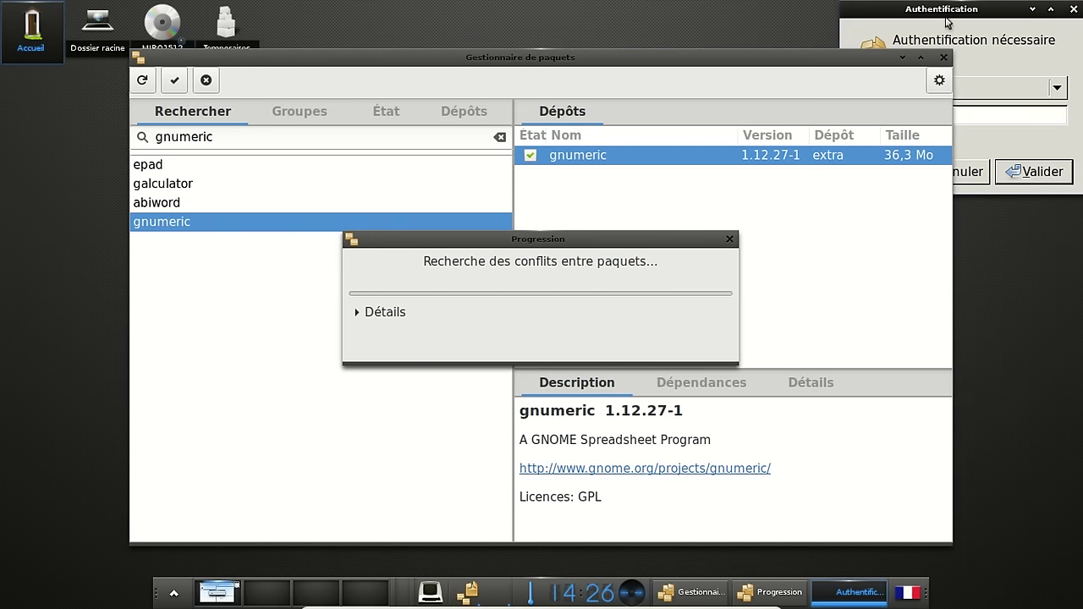
key("Return")
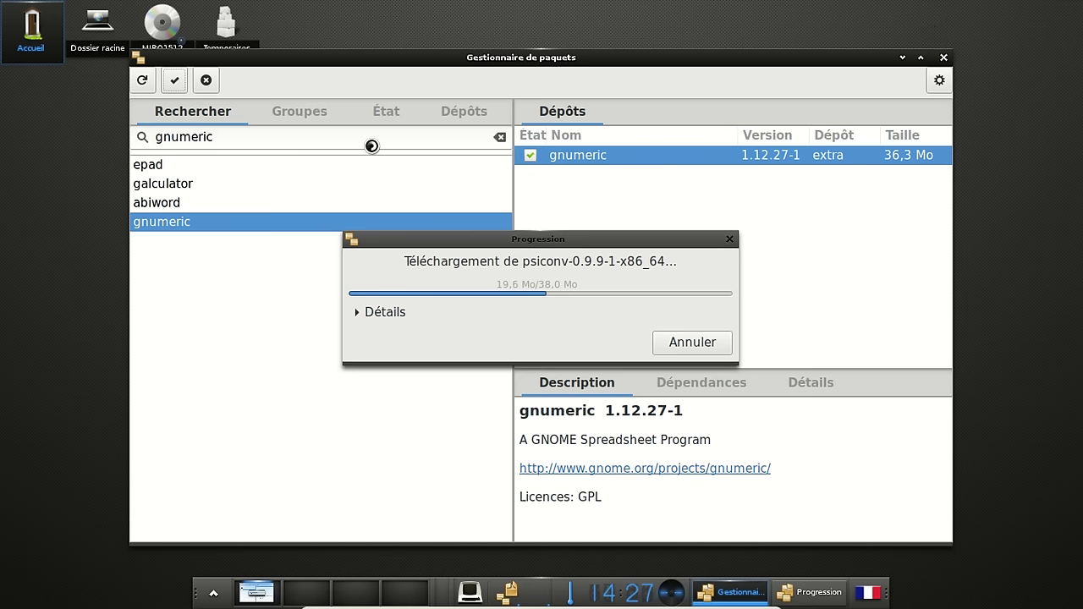
left_click(397, 319)
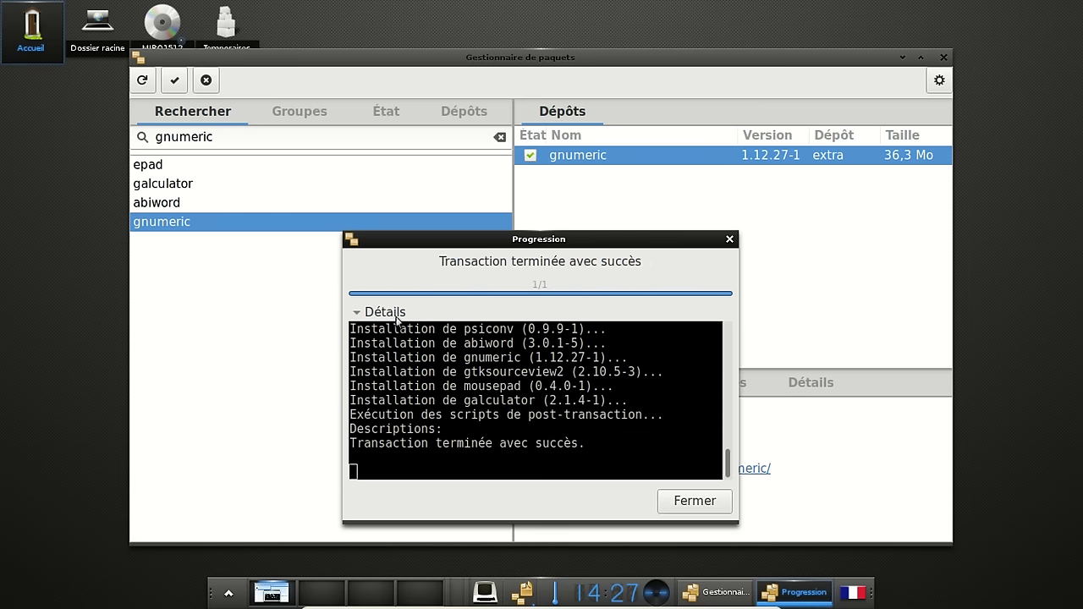
left_click(689, 504)
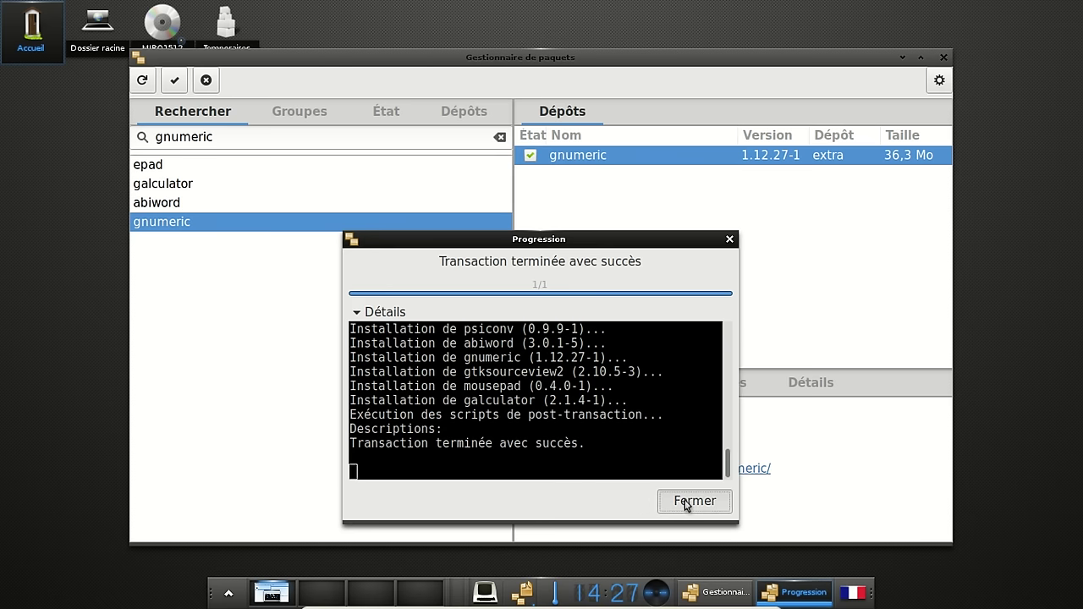
left_click(271, 596)
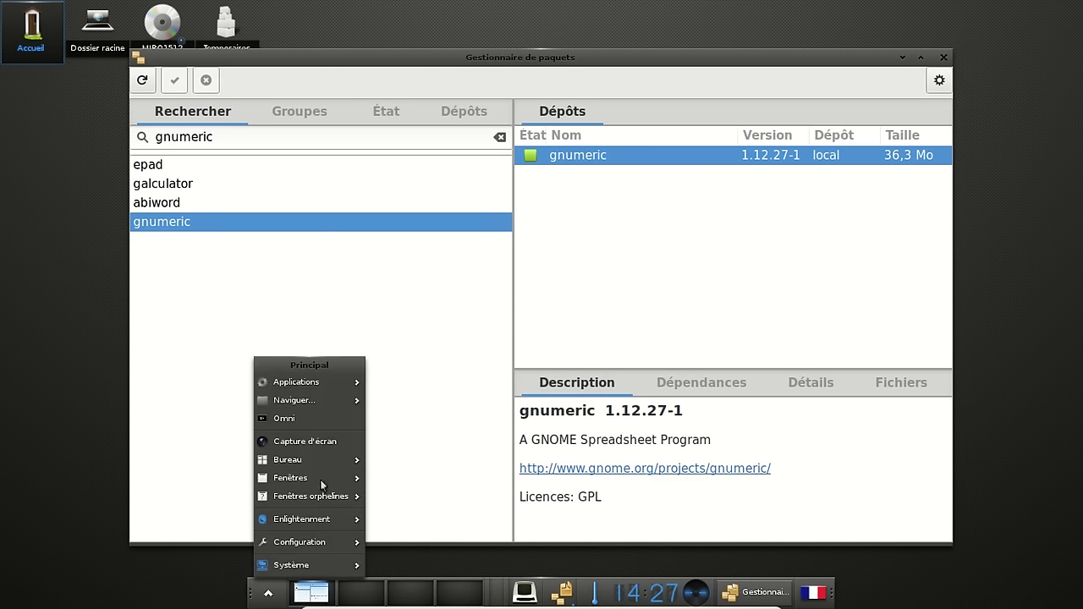
mouse_move(416, 391)
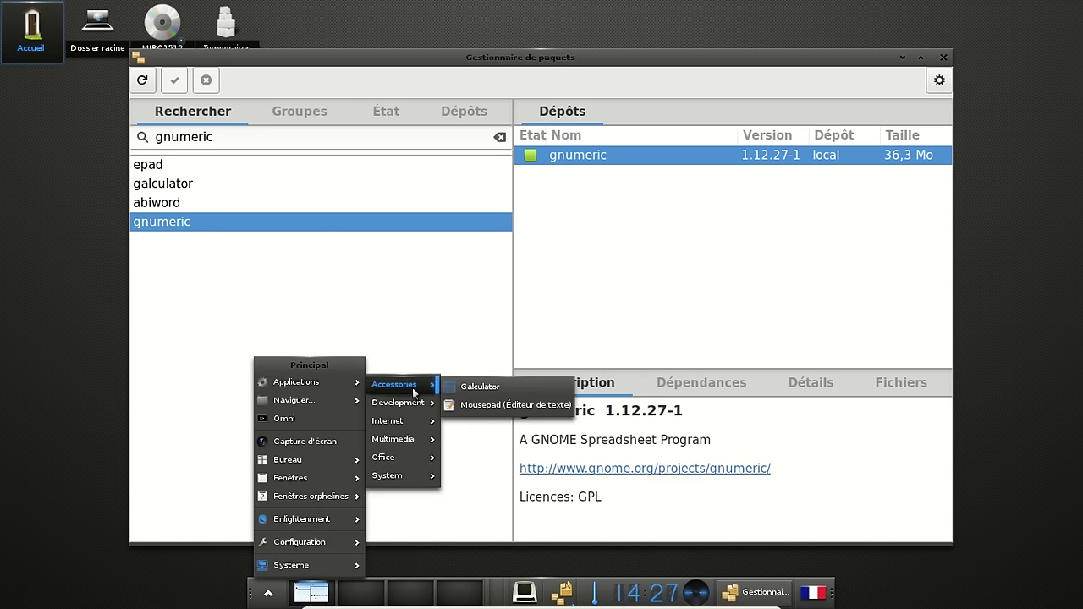
left_click(503, 407)
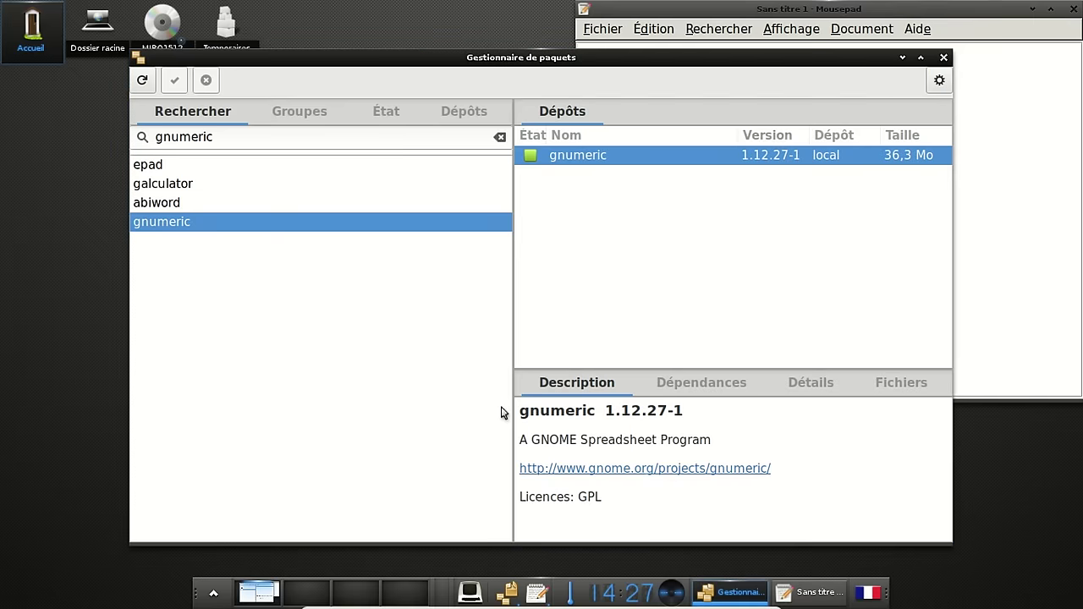
left_click(791, 28)
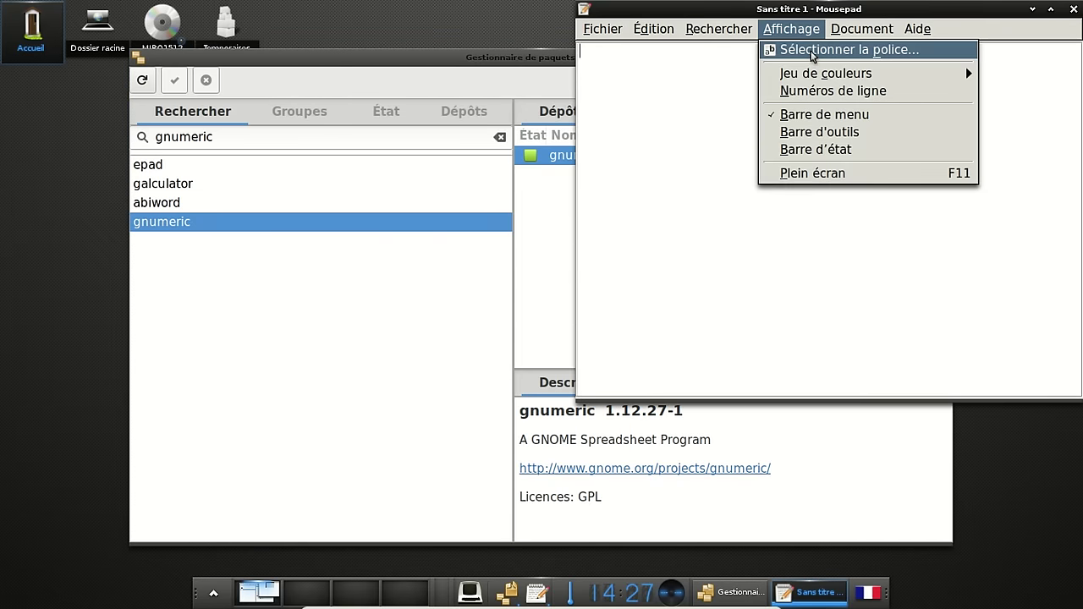
left_click(818, 132)
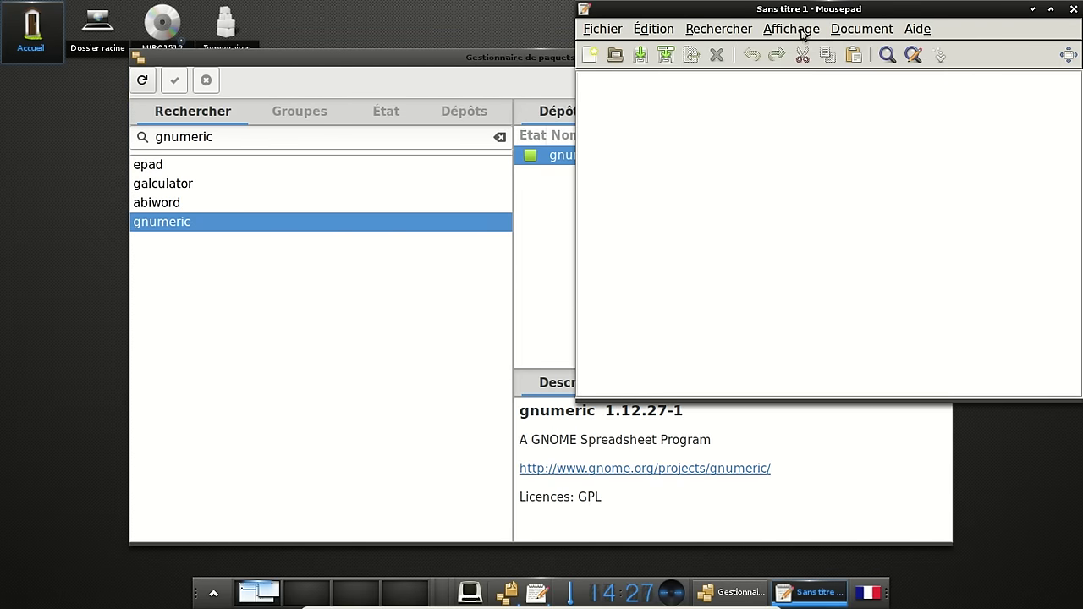
left_click(799, 30)
left_click(813, 147)
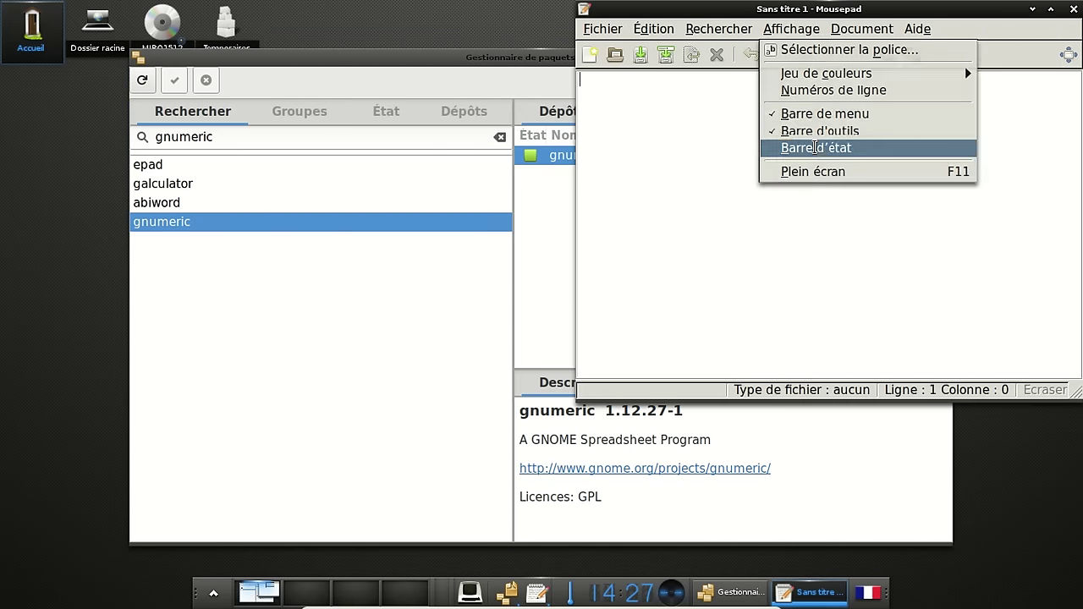
left_click(1073, 9)
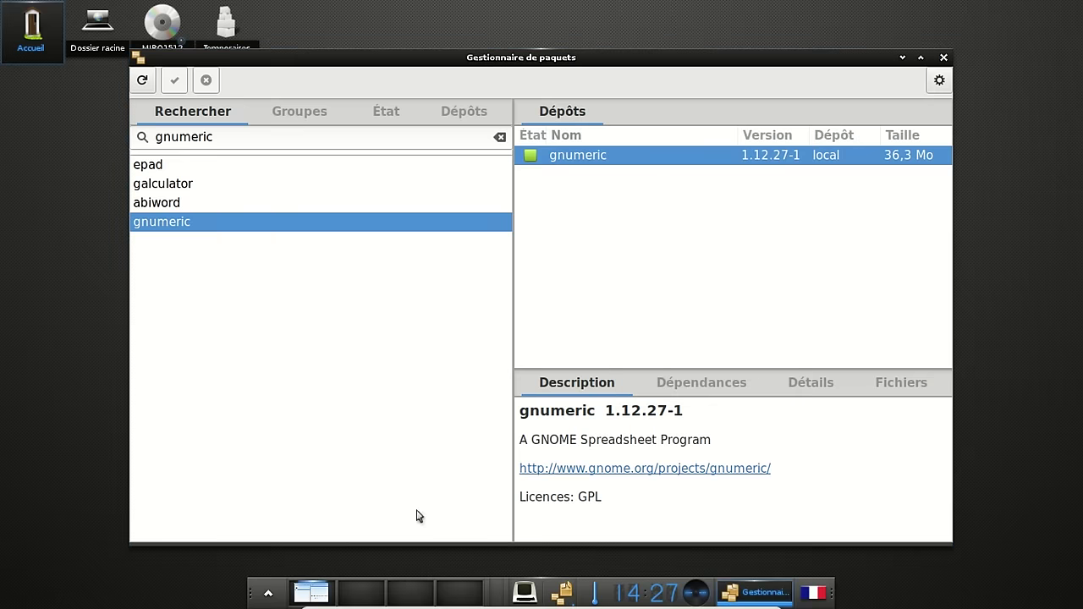
left_click(269, 593)
mouse_move(338, 382)
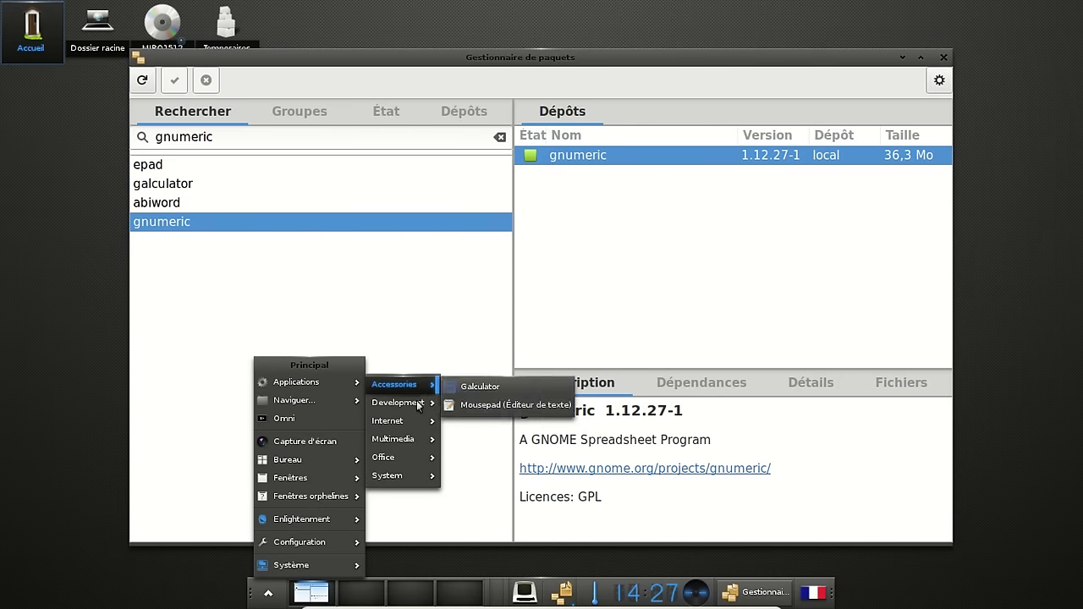
mouse_move(412, 460)
left_click(502, 460)
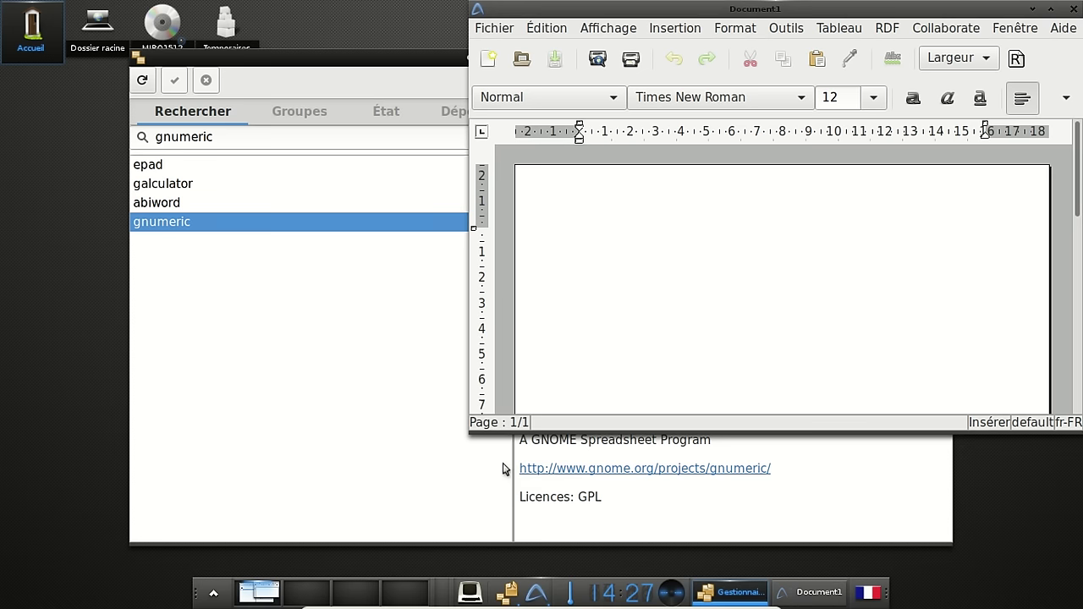
left_click_drag(665, 14, 563, 14)
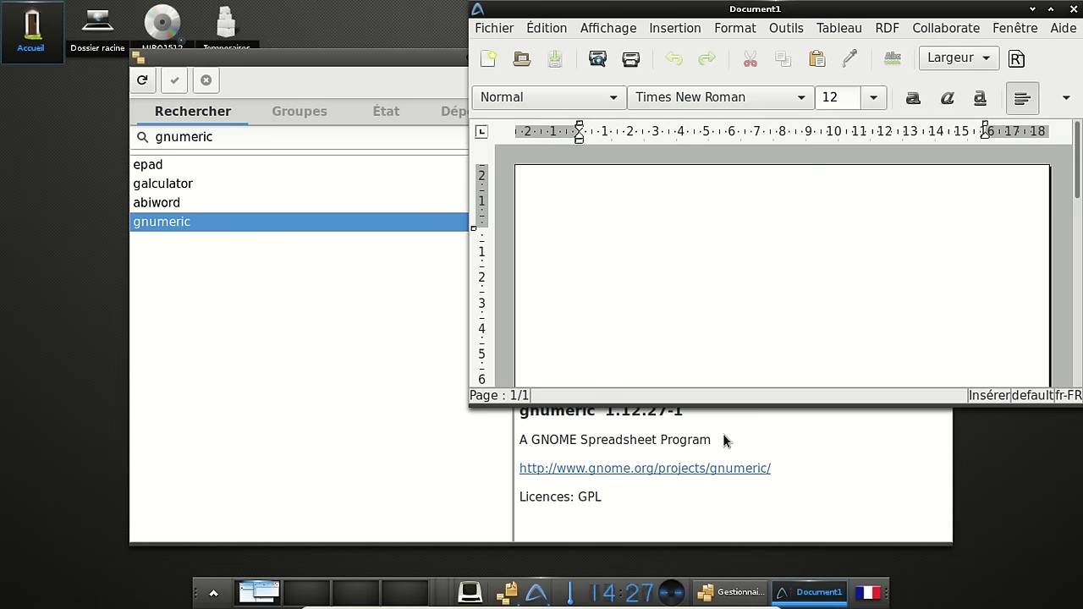
left_click_drag(742, 8, 465, 49)
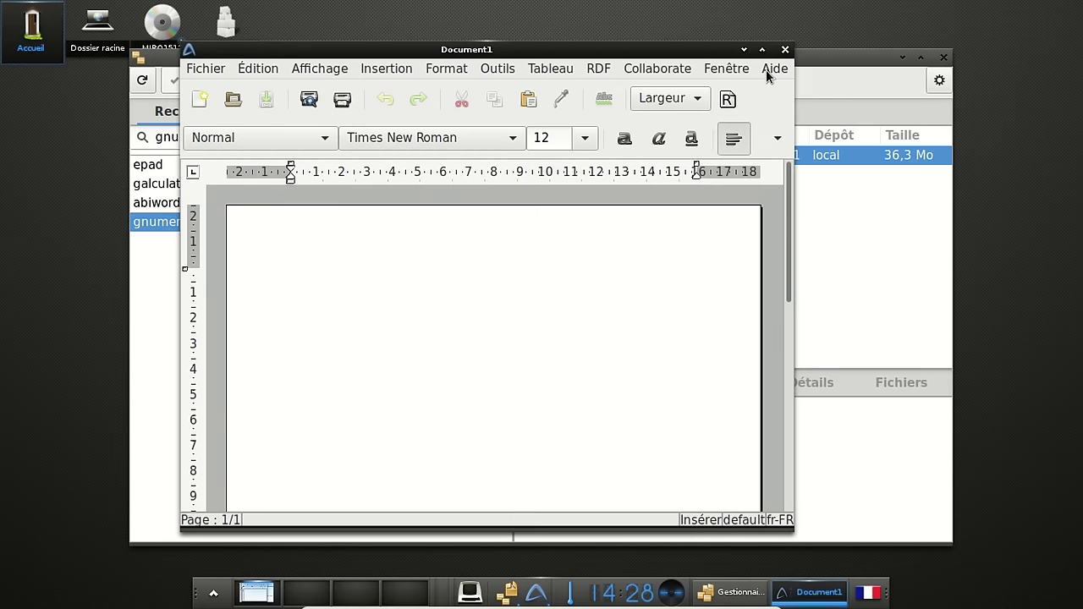
left_click(767, 74)
left_click(818, 220)
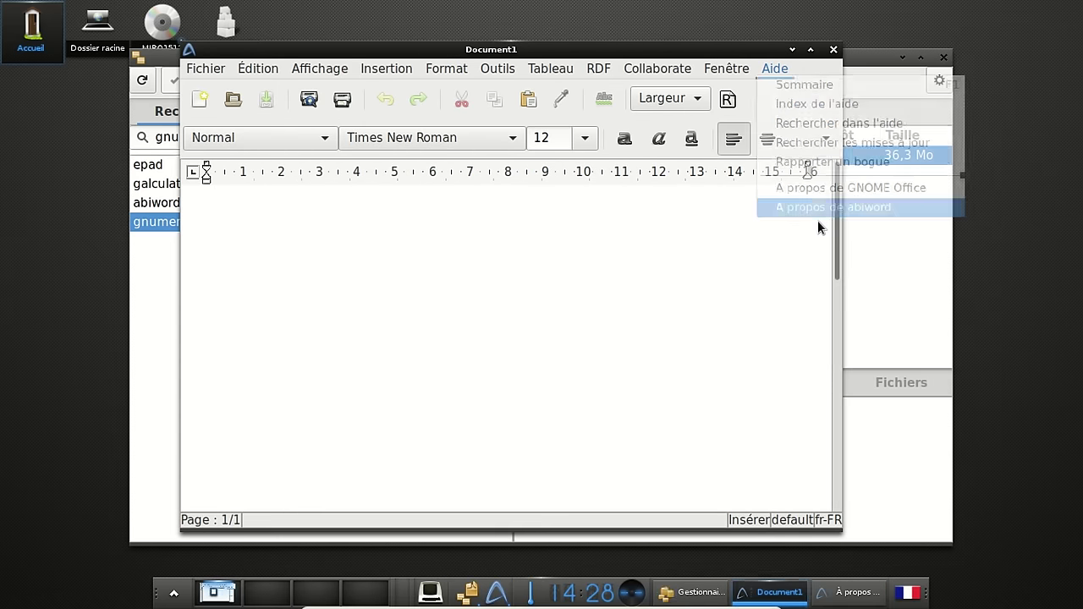
left_click(672, 381)
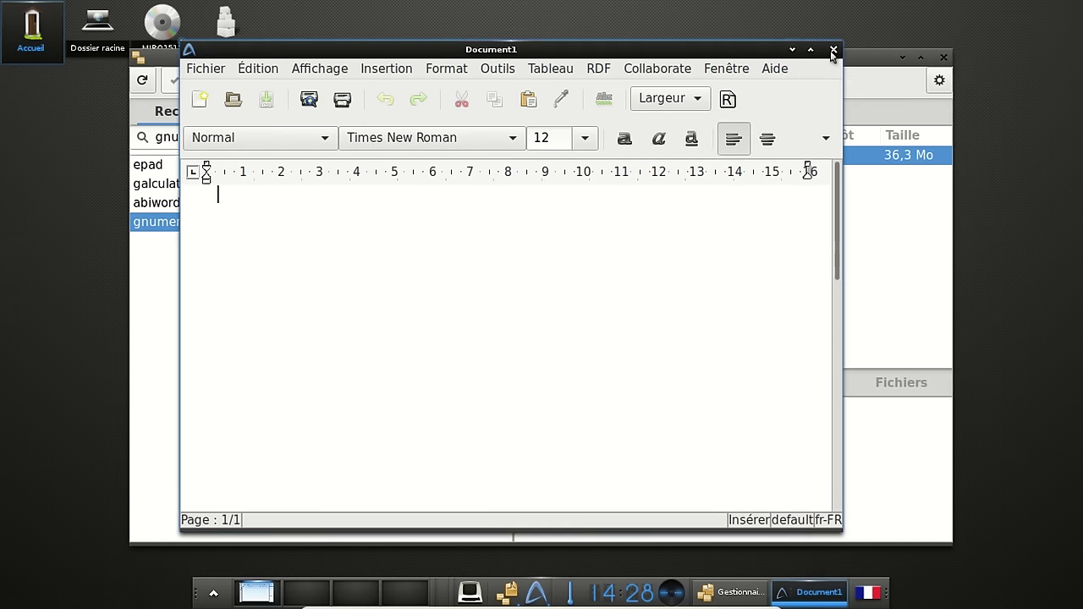
left_click(832, 51)
left_click(267, 596)
mouse_move(343, 386)
mouse_move(412, 386)
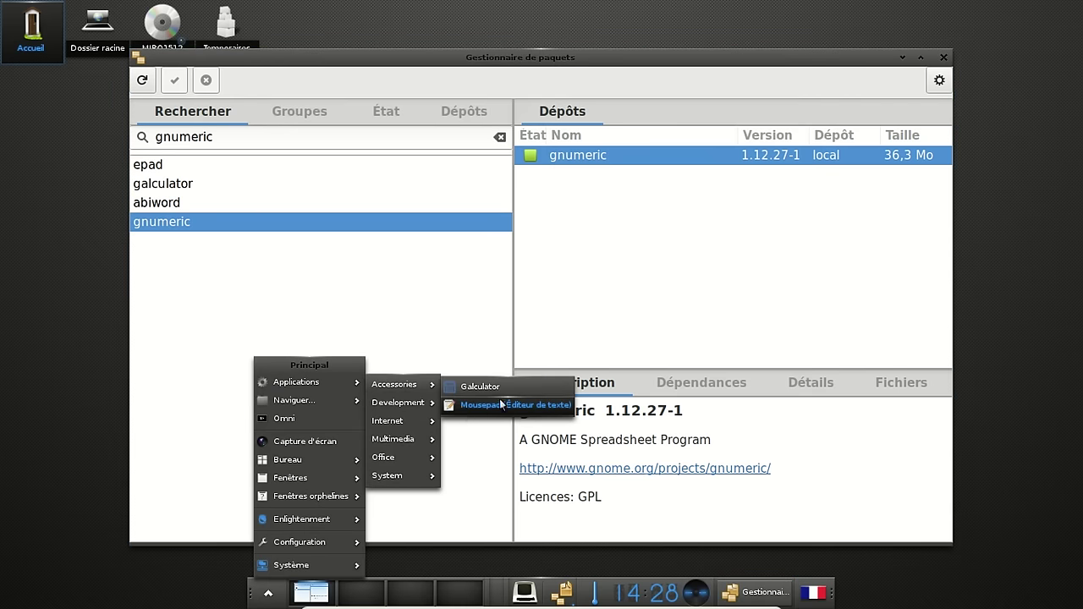
mouse_move(406, 460)
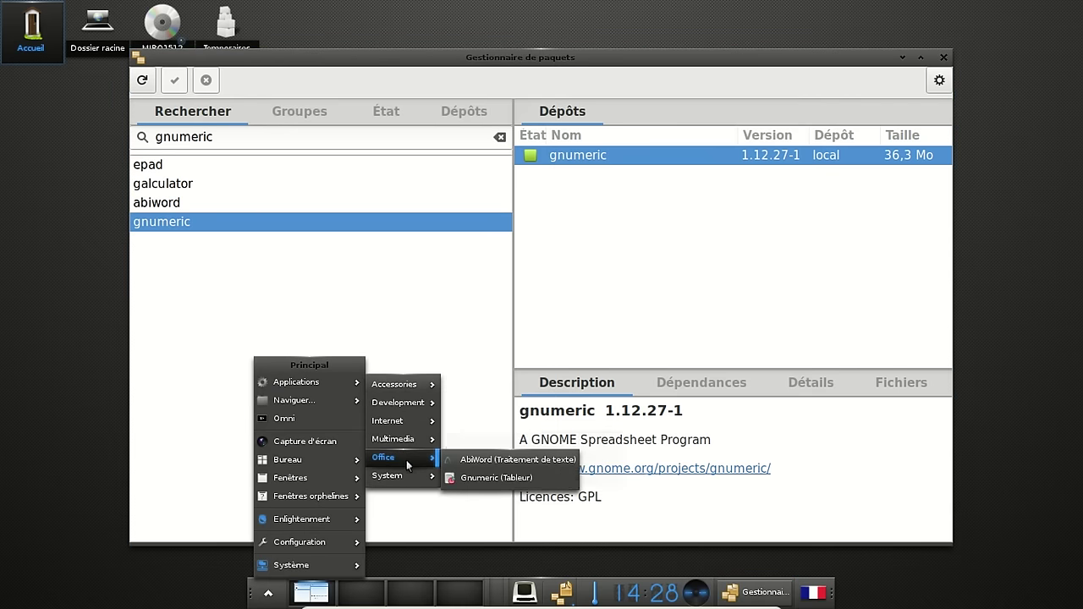
left_click(479, 480)
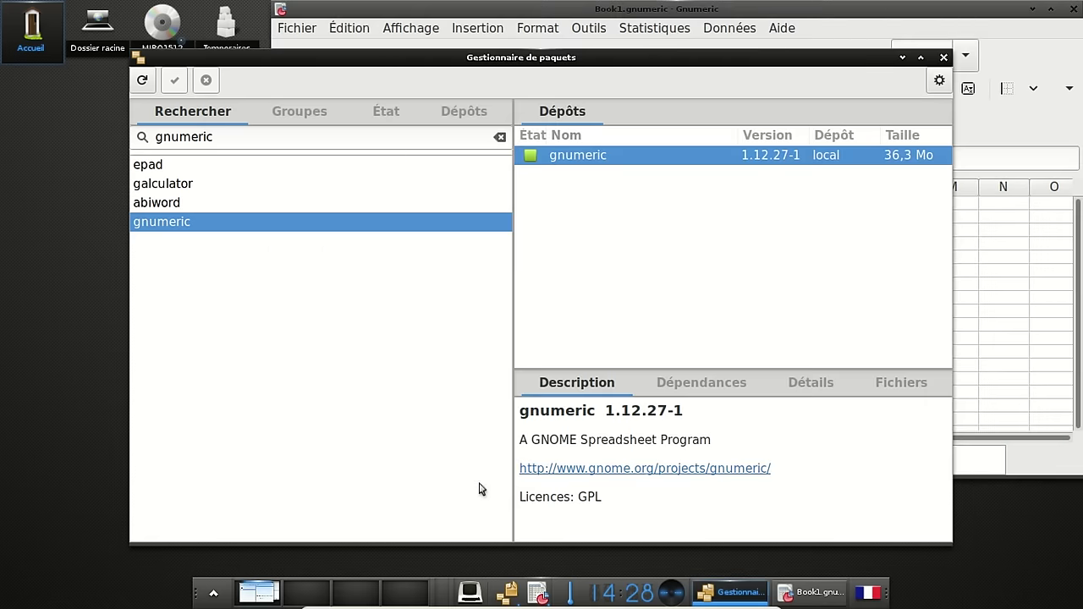
left_click(644, 12)
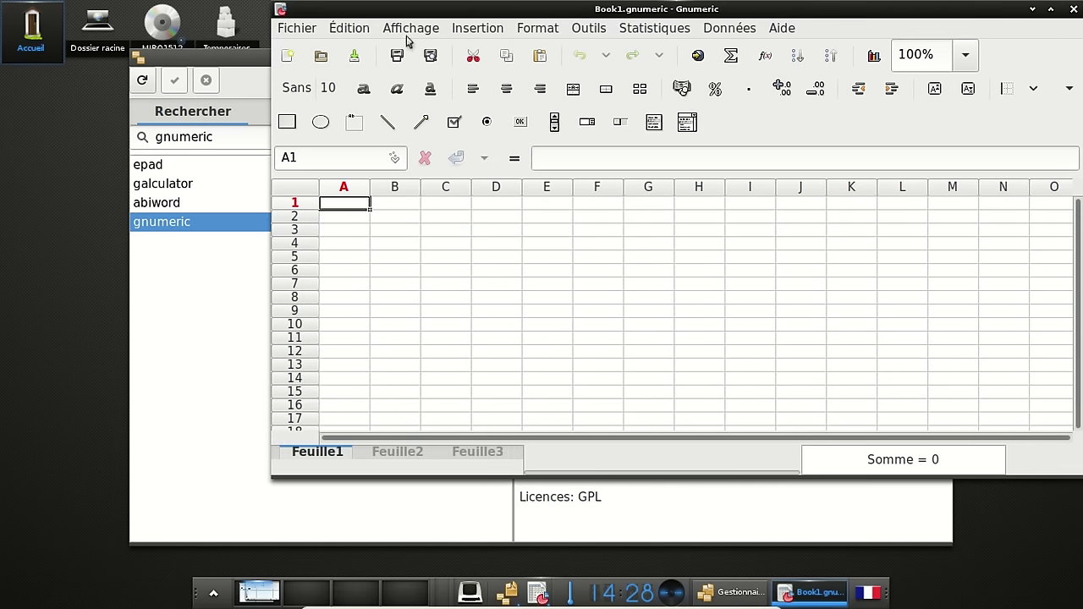
left_click(313, 29)
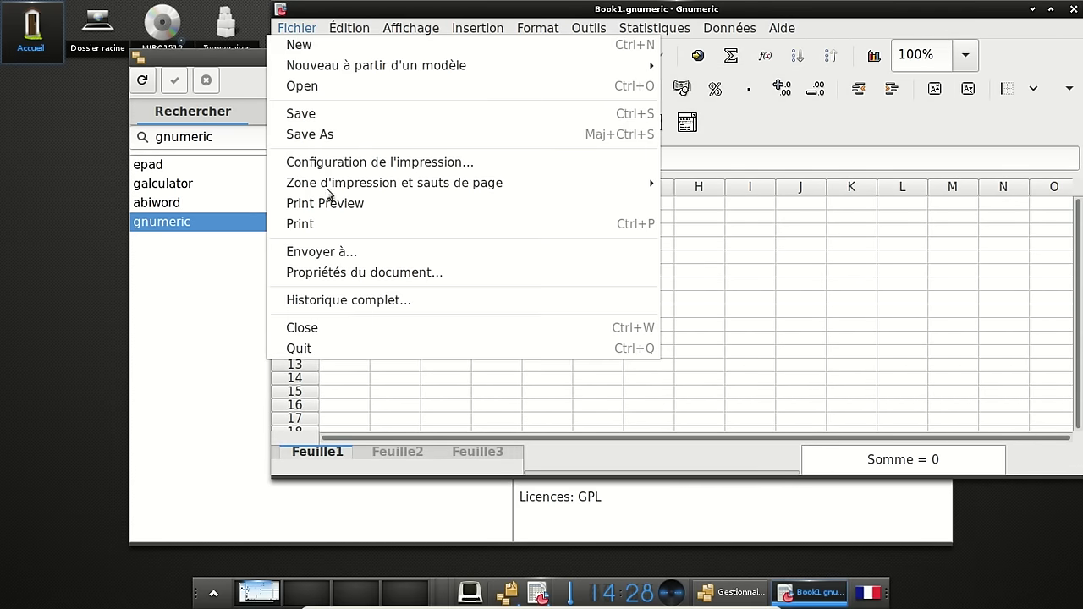
left_click(347, 349)
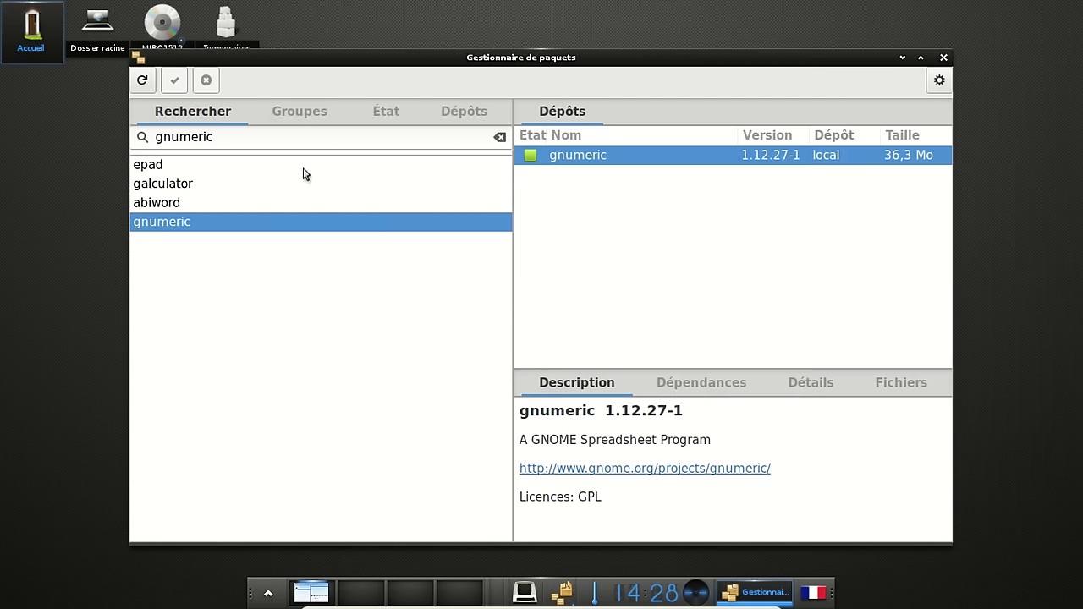
Step: Search 'backgrounds' and mark manjaro-backgrounds for installation
left_click(143, 136)
type("b")
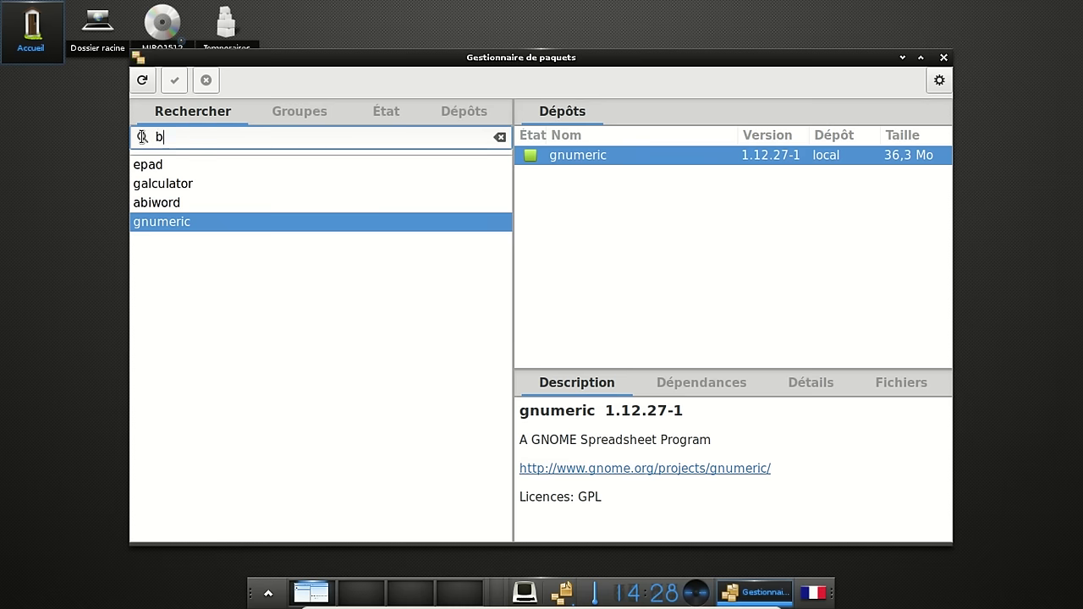
type("ackgrounds")
key("Return")
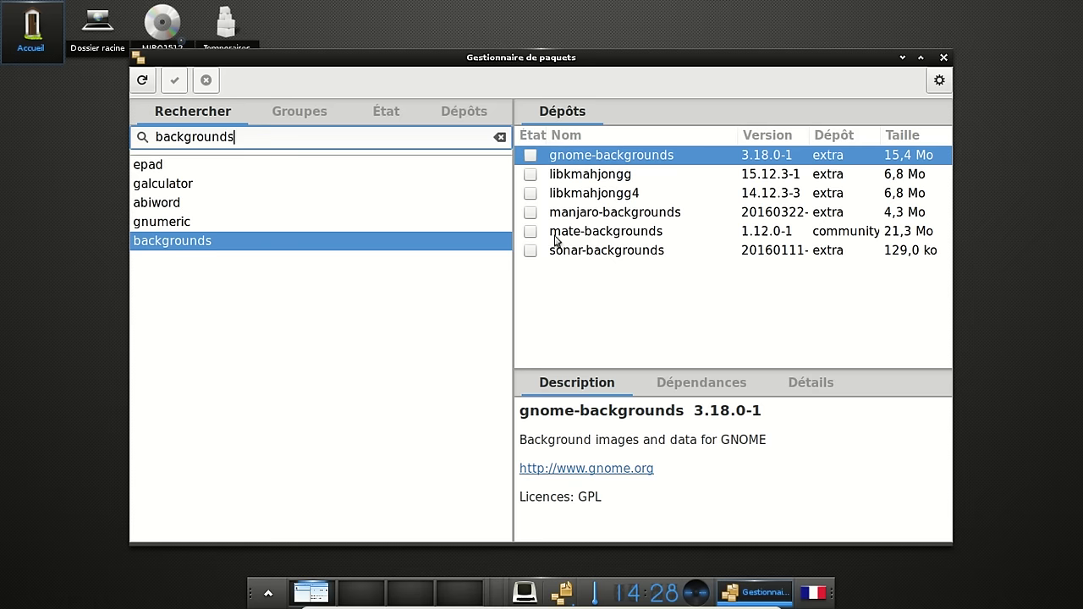
left_click(533, 238)
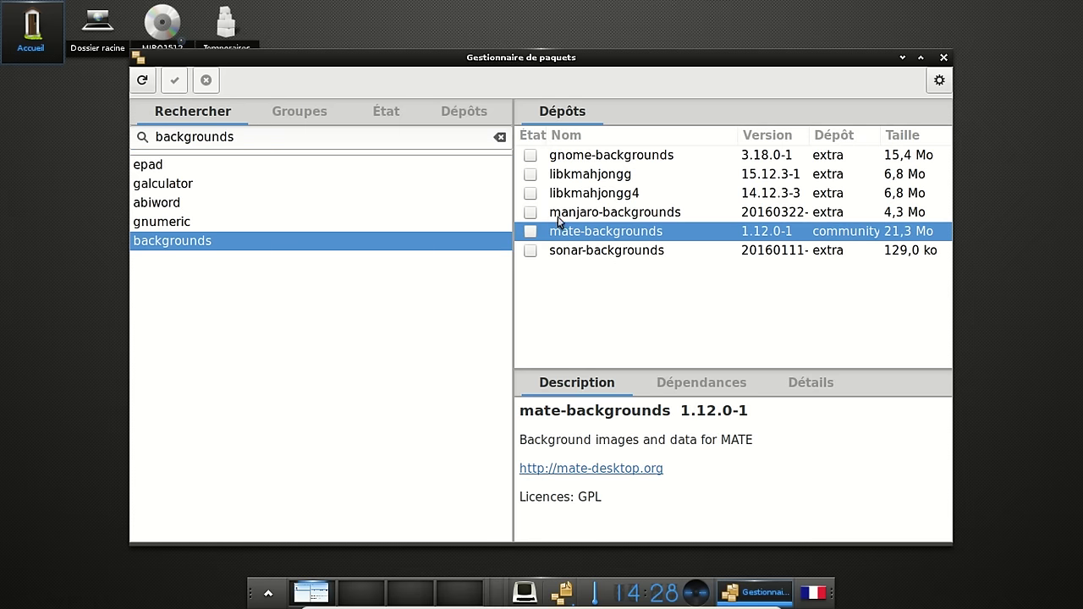
left_click(558, 215)
right_click(528, 213)
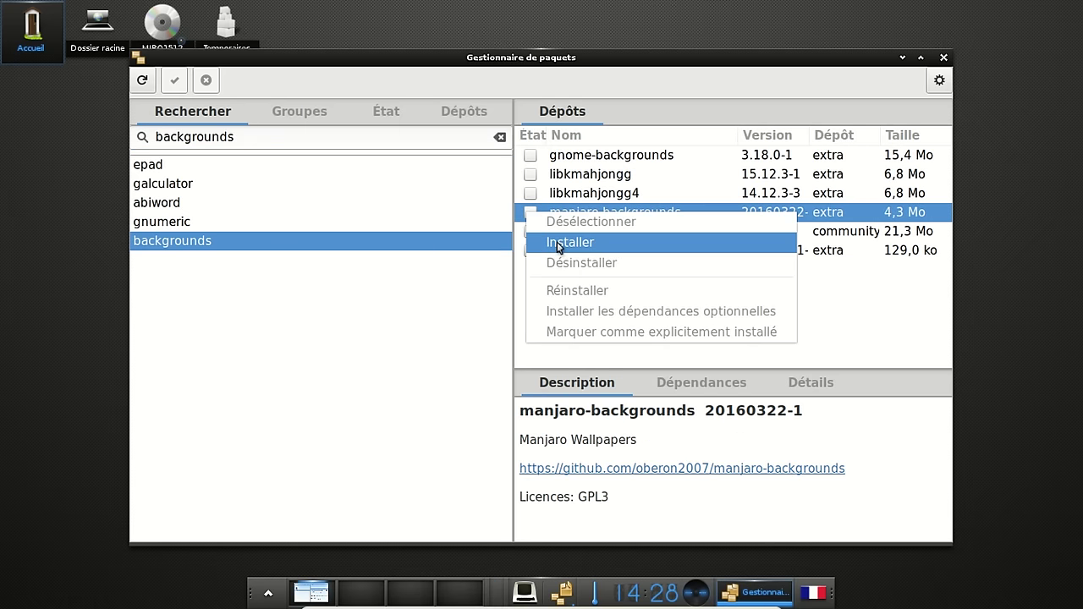
left_click(556, 243)
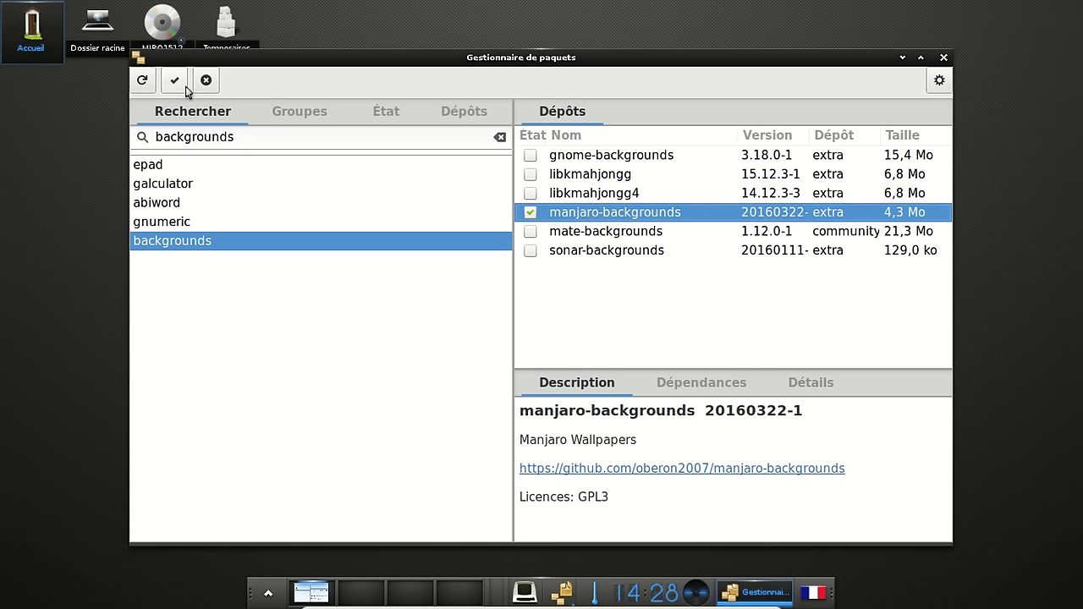
Step: Apply and confirm the manjaro-backgrounds installation, then close the finished progress window
left_click(176, 81)
left_click(641, 435)
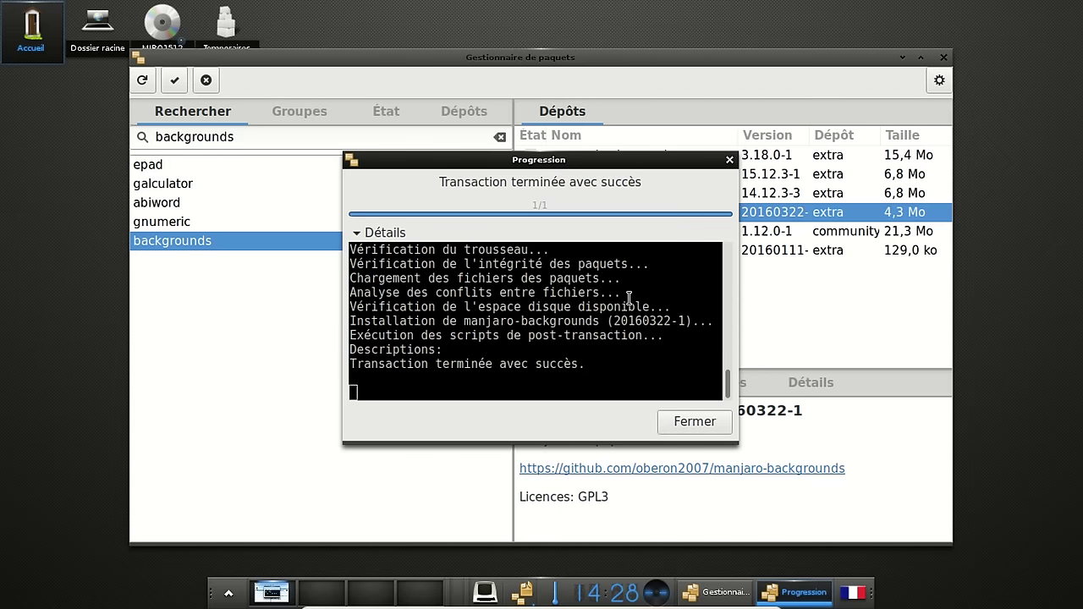
left_click(728, 160)
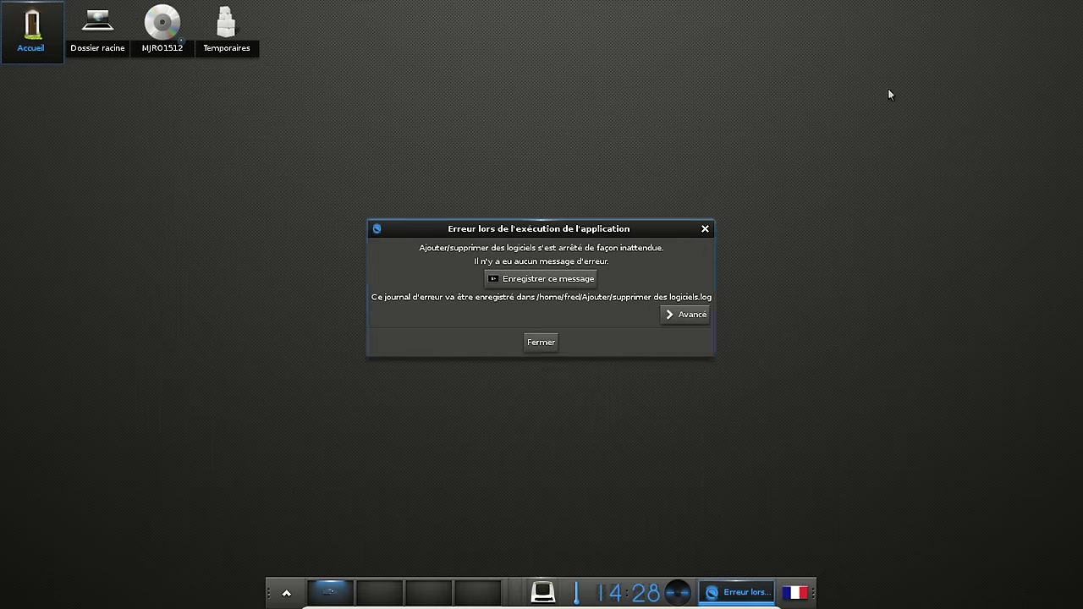
Step: Dismiss the crash notice and open the Configuration settings panel from the main menu
left_click(535, 344)
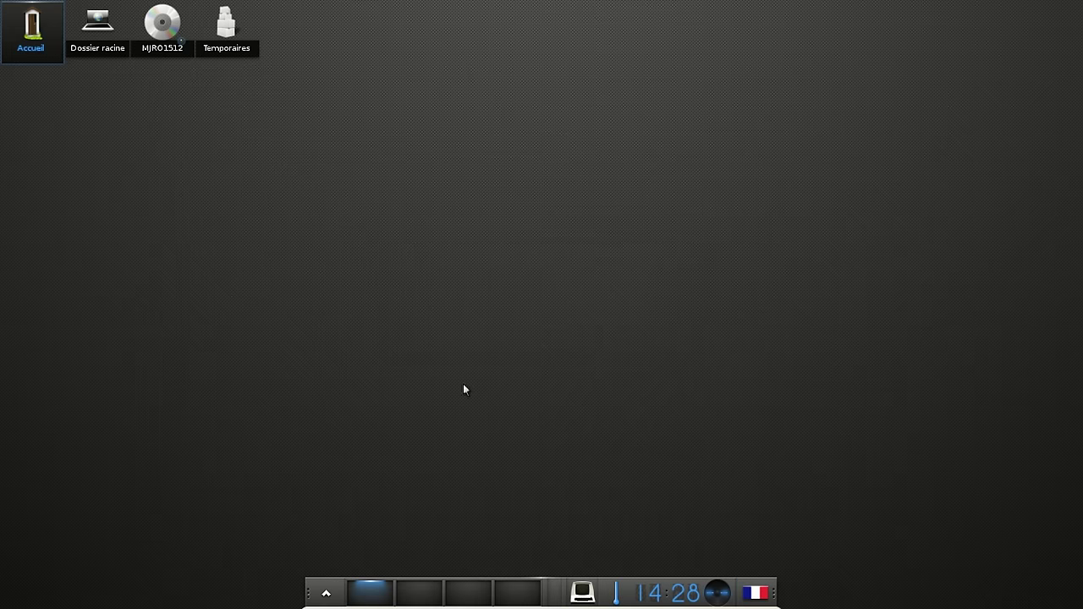
left_click(323, 585)
mouse_move(380, 382)
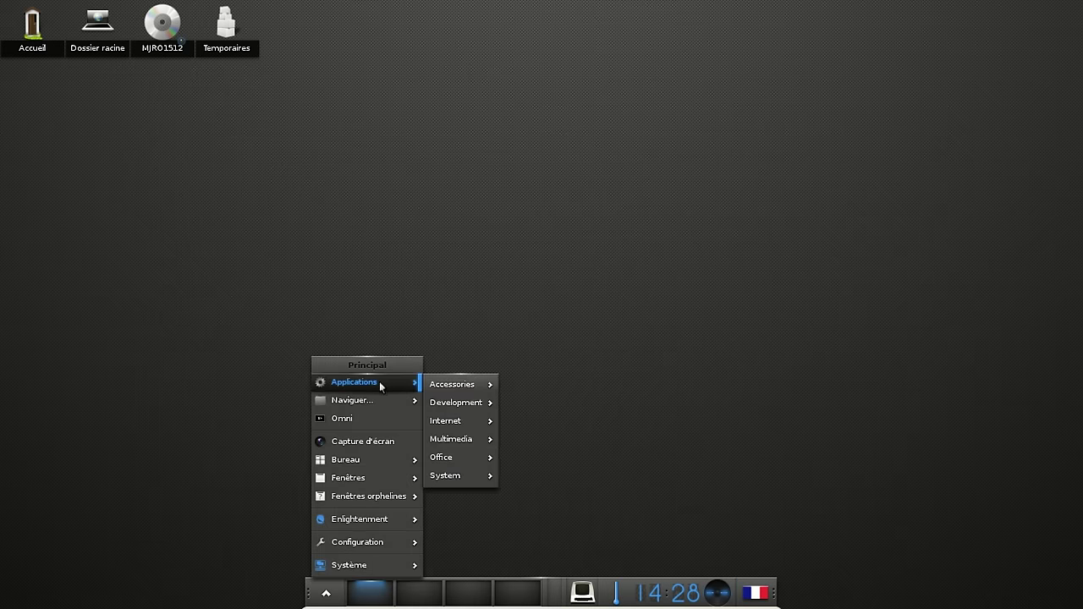
mouse_move(469, 484)
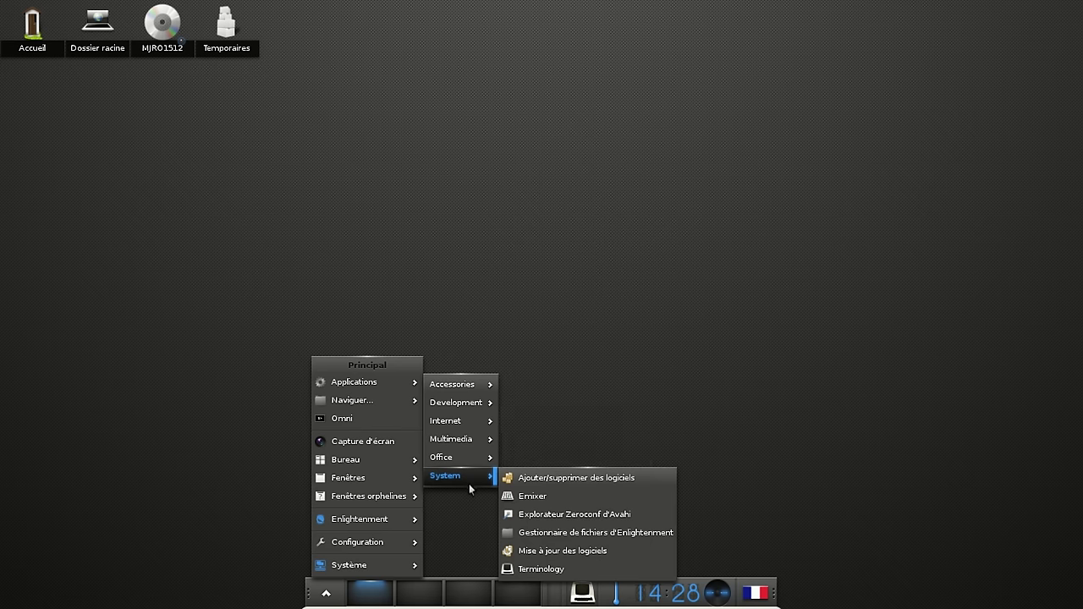
mouse_move(463, 463)
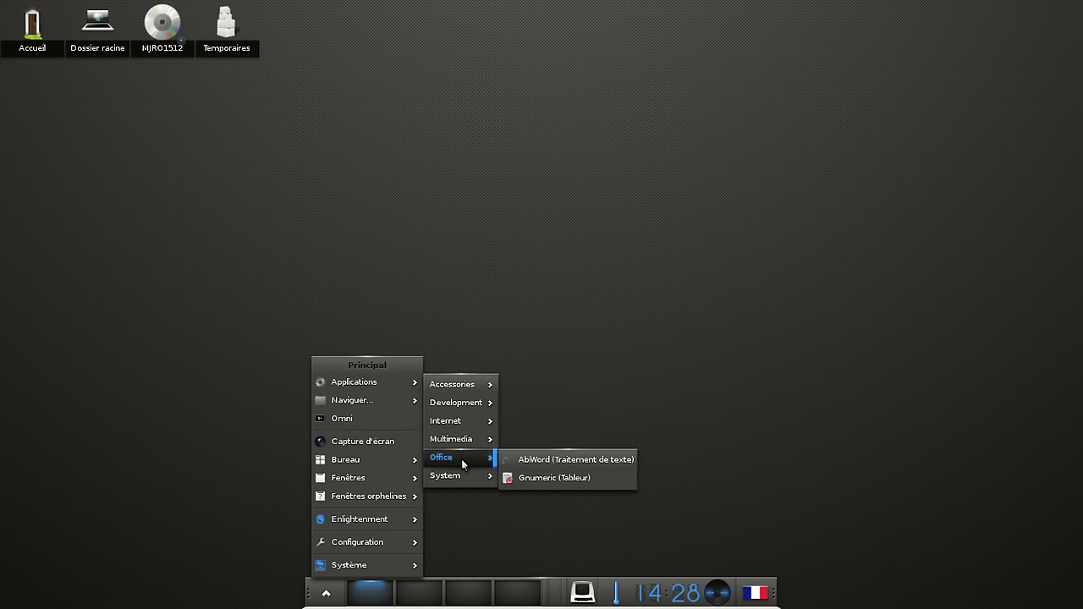
mouse_move(359, 564)
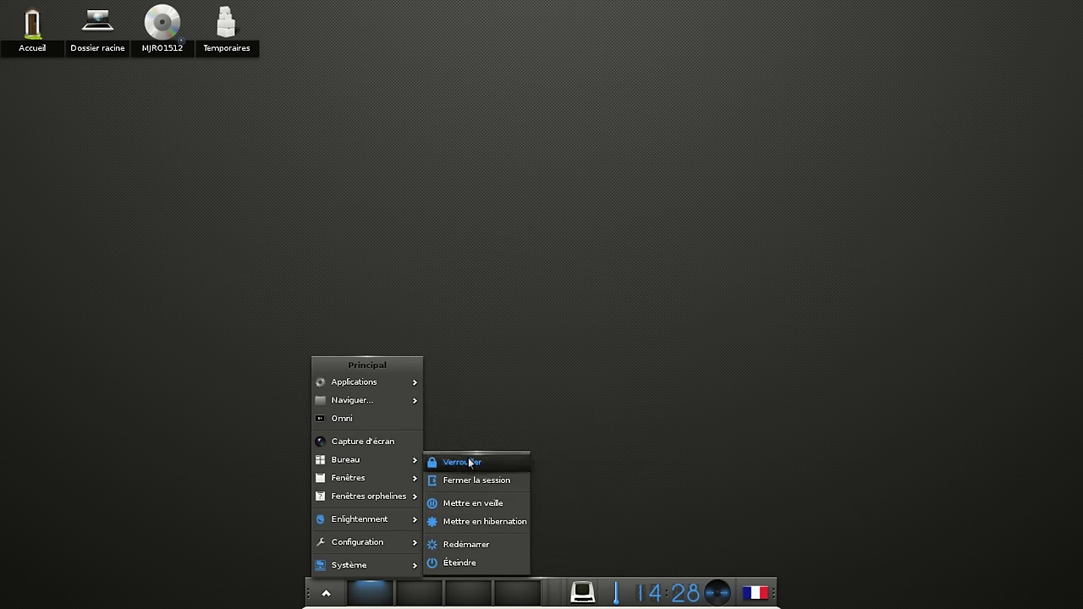
mouse_move(376, 542)
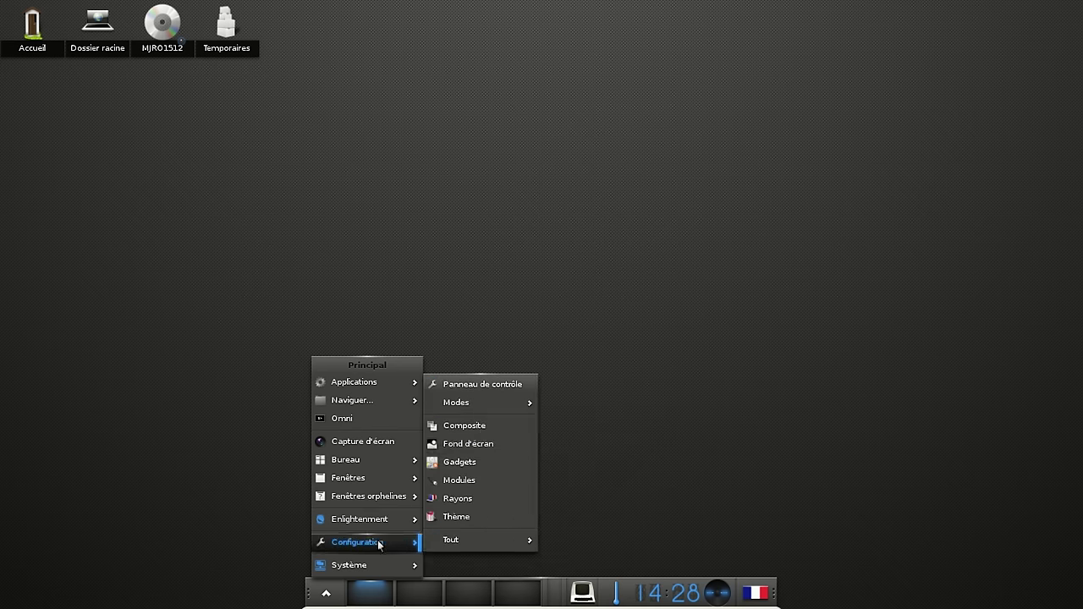
left_click(477, 386)
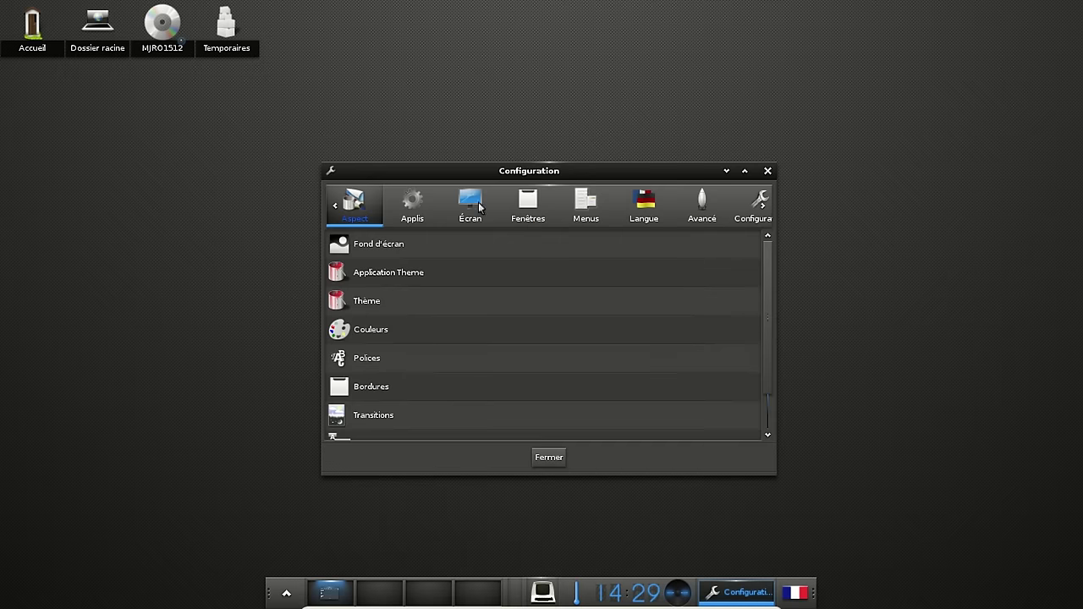
Step: Browse the settings categories, opening and closing Configuration de l'écran along the way
left_click(479, 206)
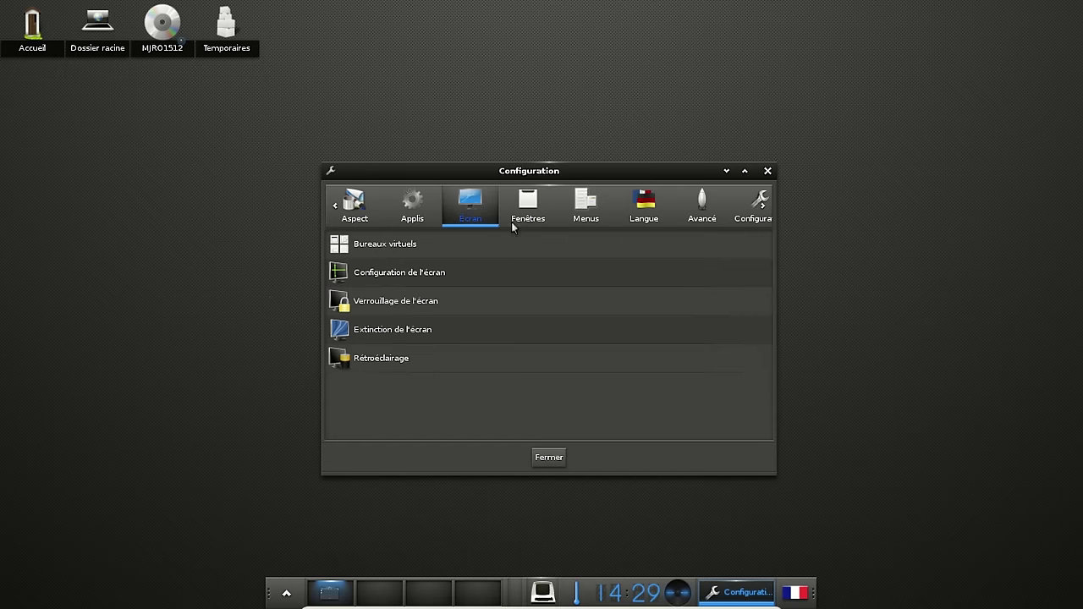
left_click(757, 208)
left_click(759, 207)
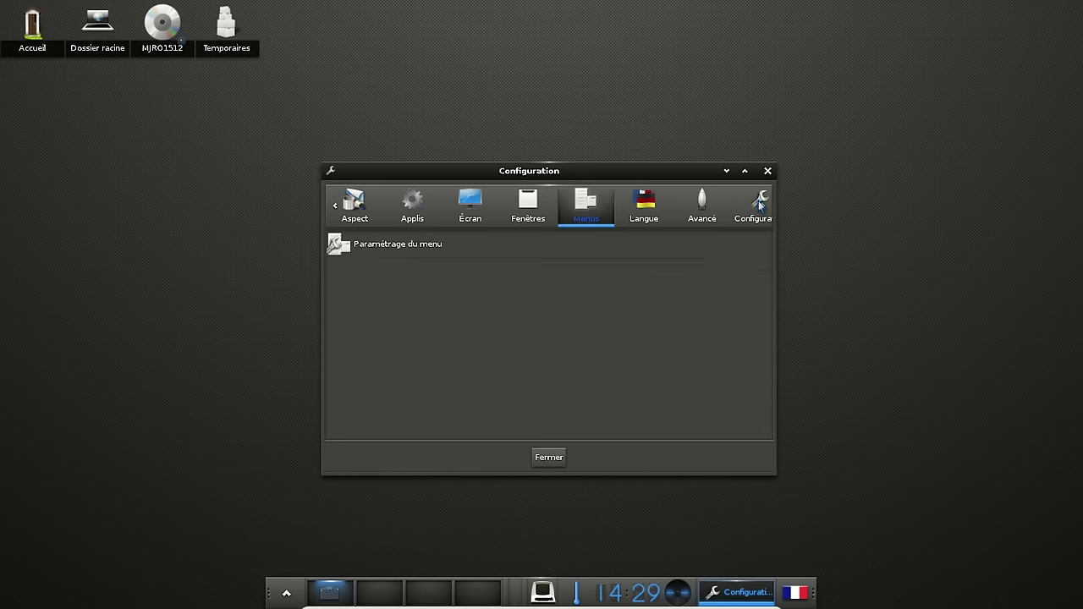
left_click(759, 206)
left_click(760, 204)
left_click(759, 205)
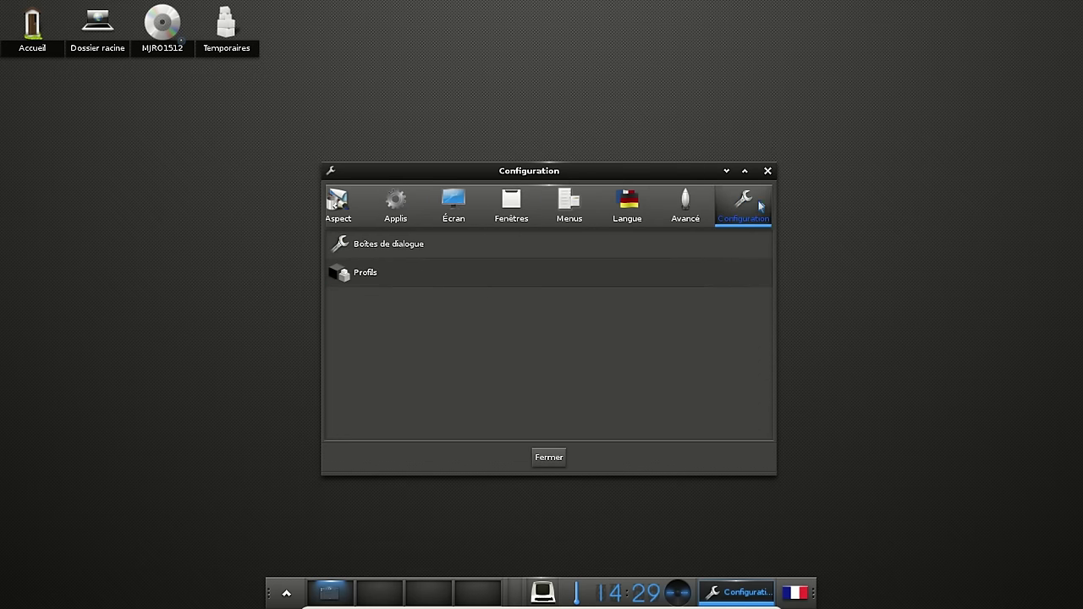
left_click(759, 205)
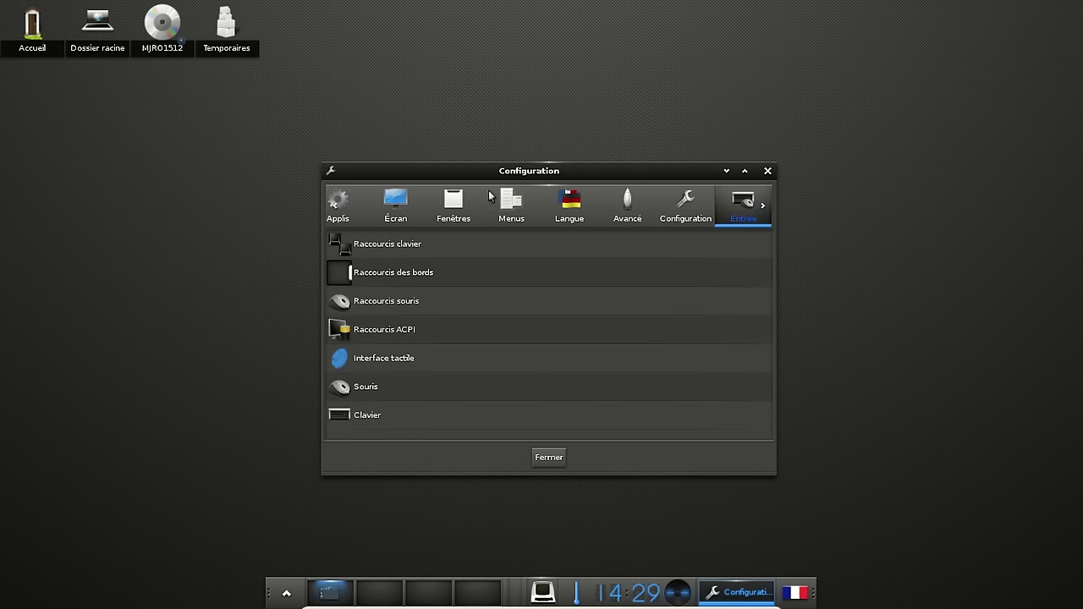
left_click(407, 202)
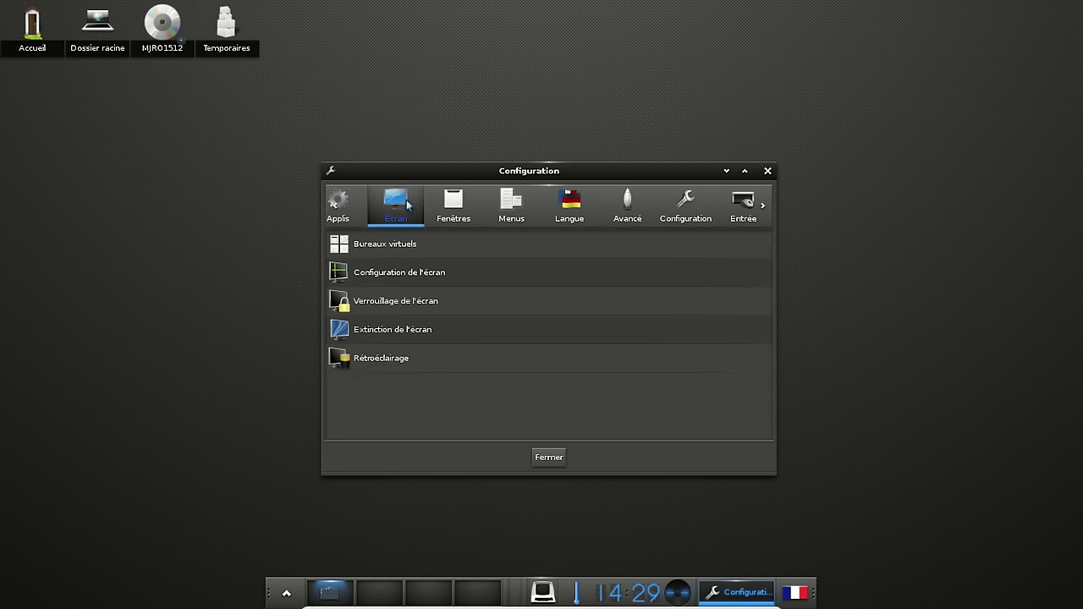
left_click(409, 274)
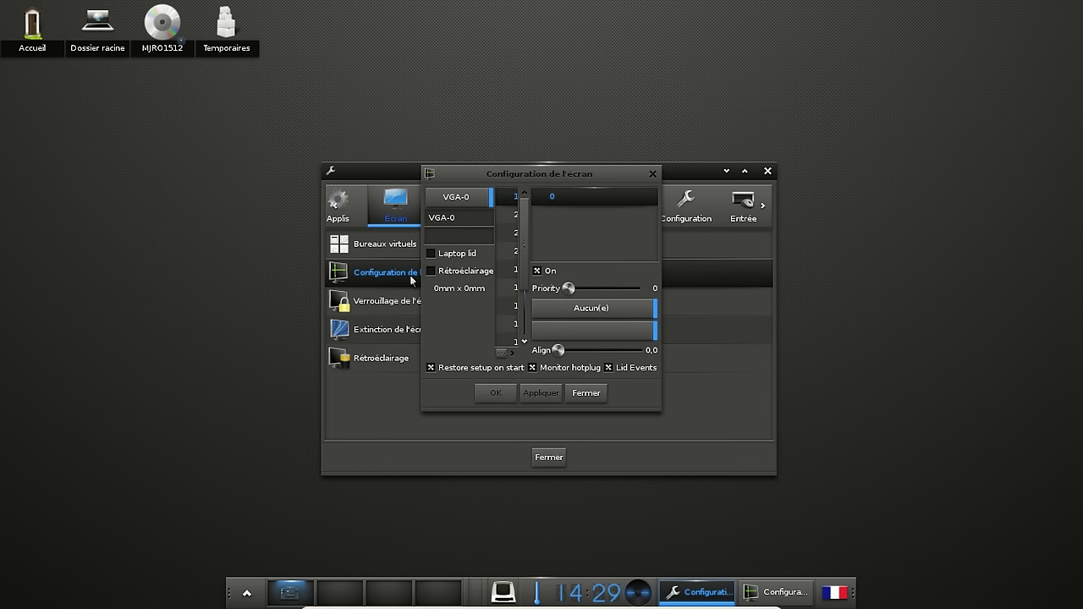
left_click(581, 394)
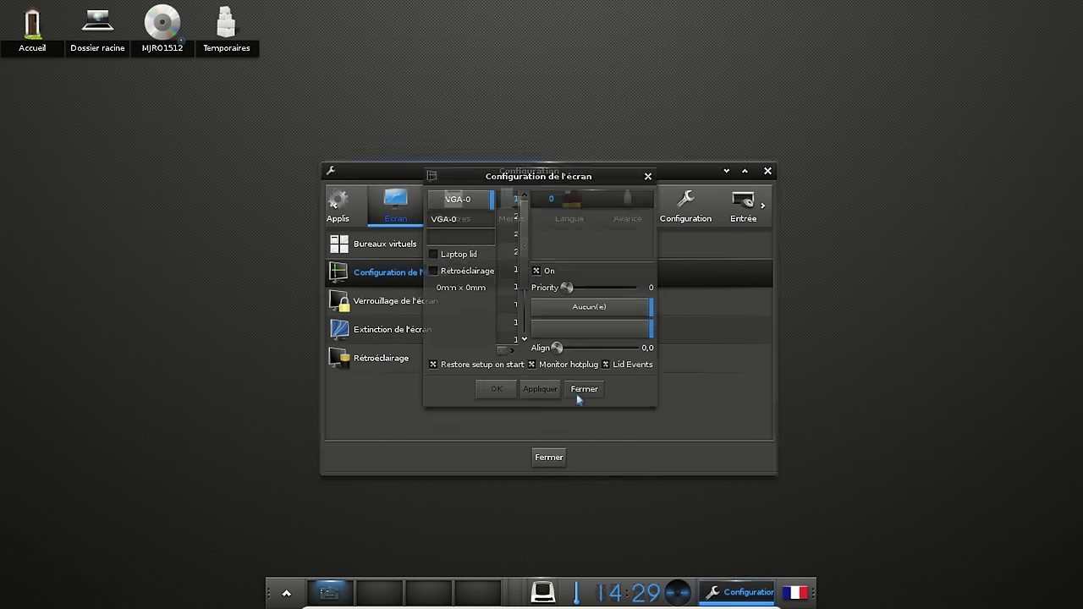
left_click(351, 203)
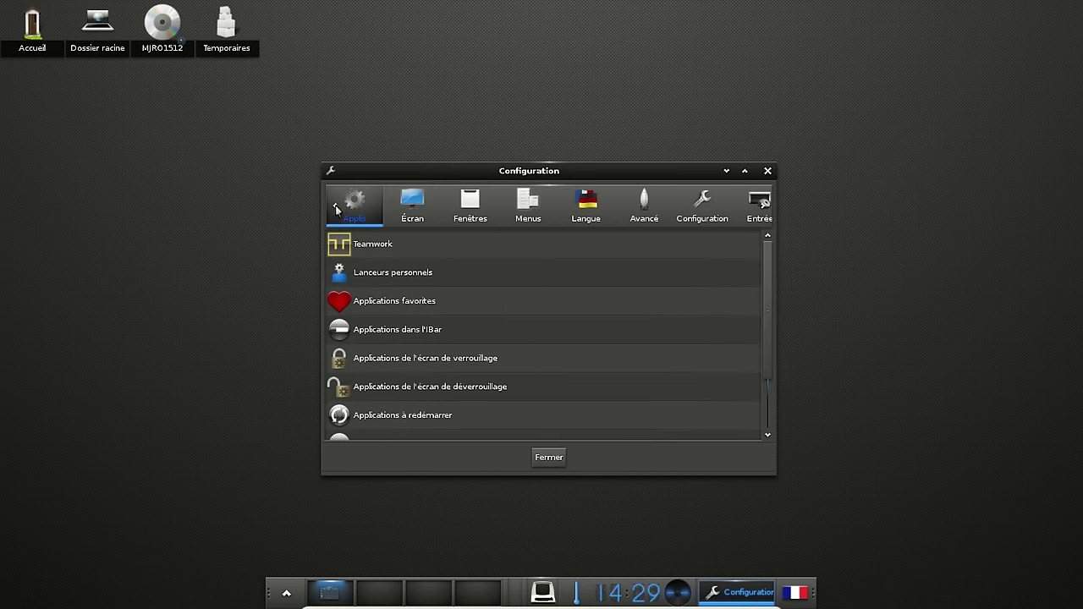
left_click(336, 205)
Step: List the system wallpapers under Fond d'écran > Avancé and apply the Temple wallpaper
left_click(390, 243)
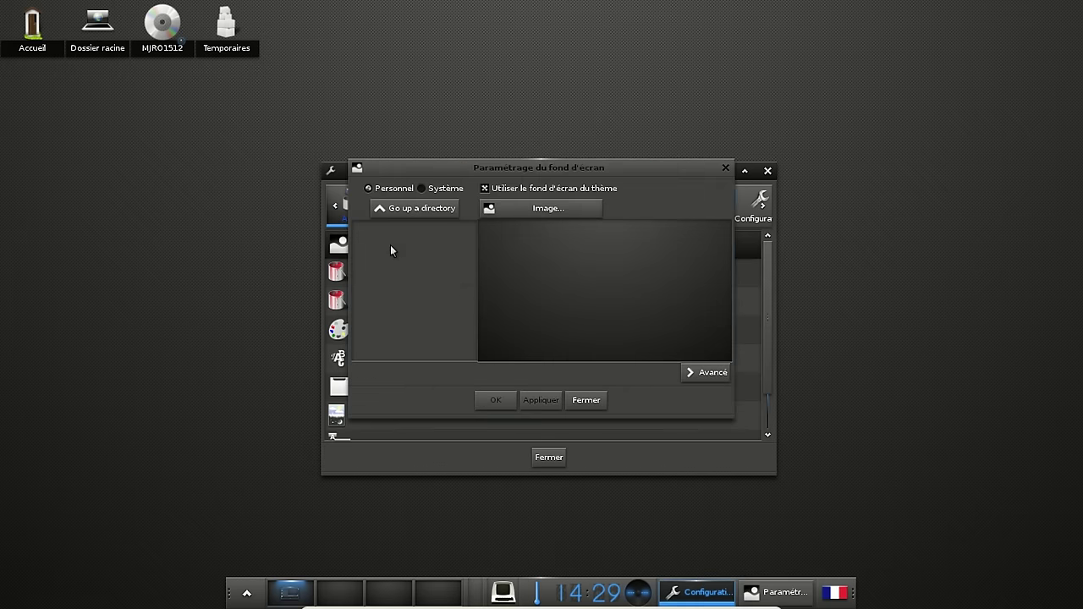
left_click(696, 378)
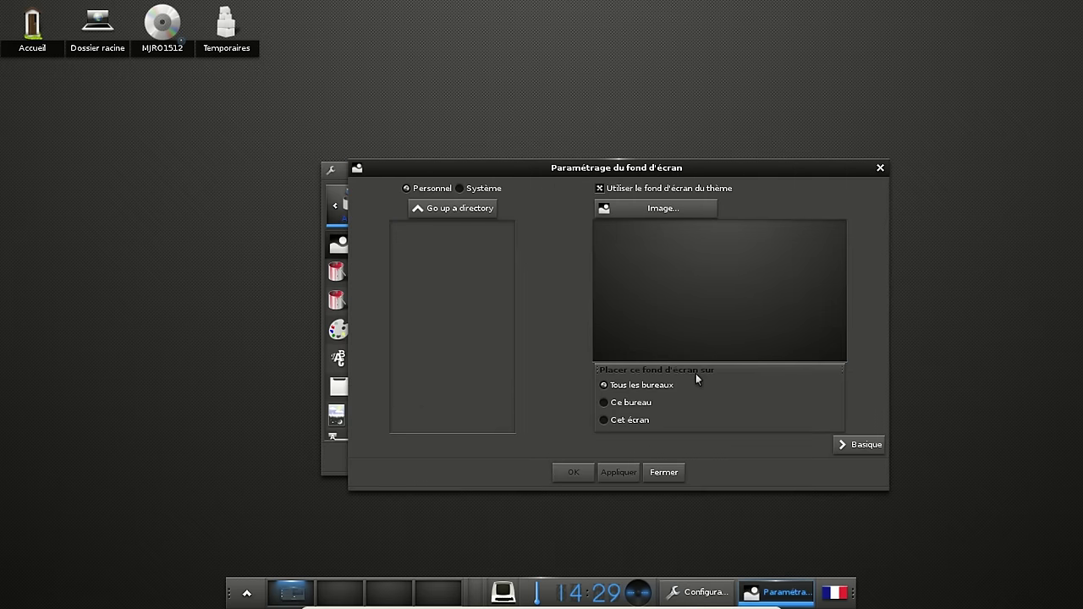
left_click(462, 190)
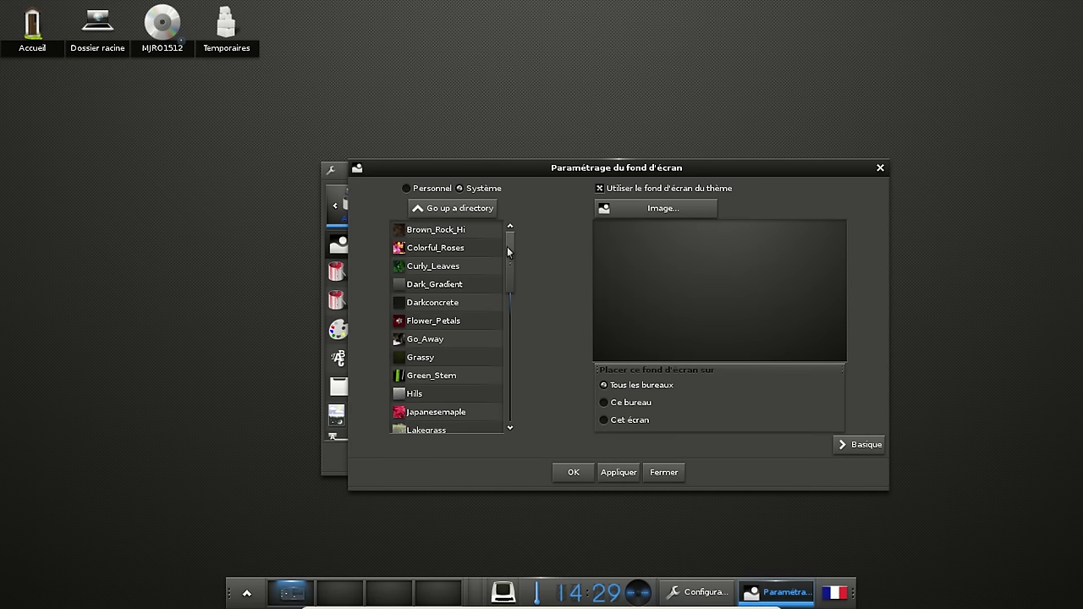
left_click_drag(510, 254, 521, 428)
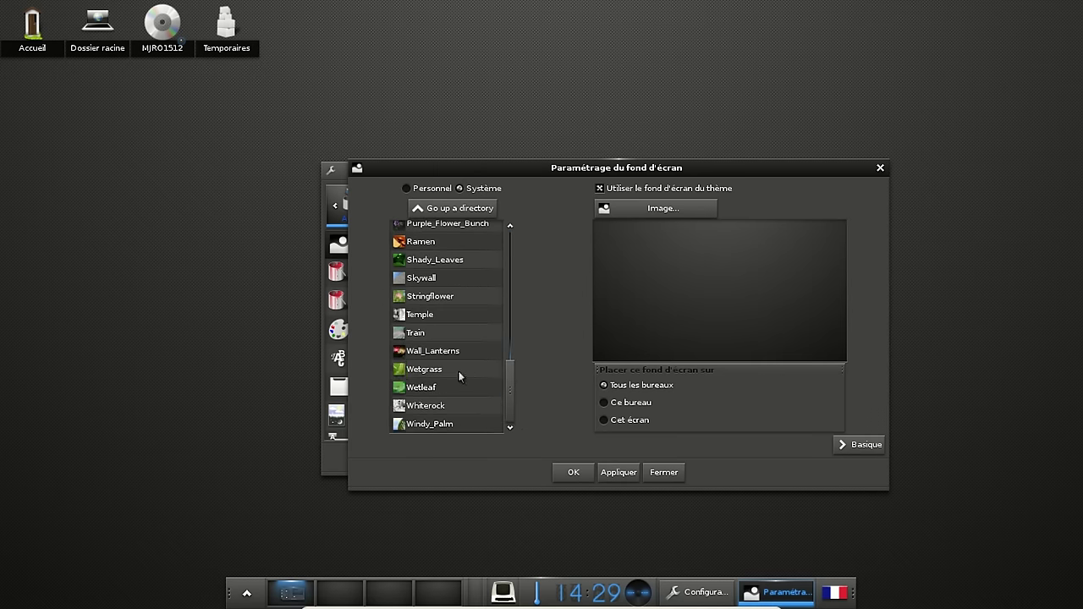
left_click(432, 333)
left_click(424, 317)
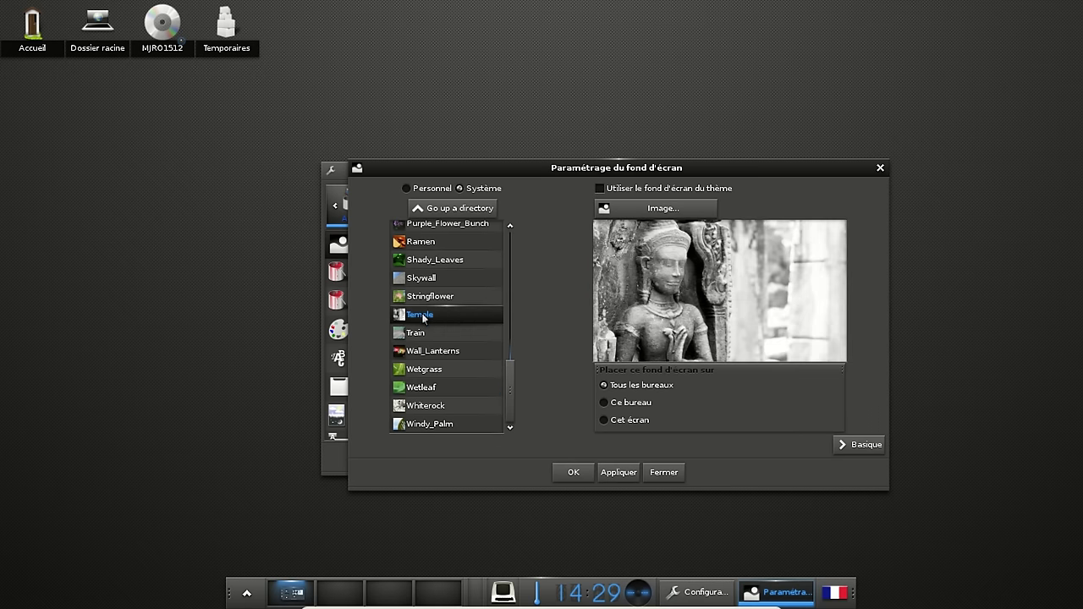
left_click(624, 474)
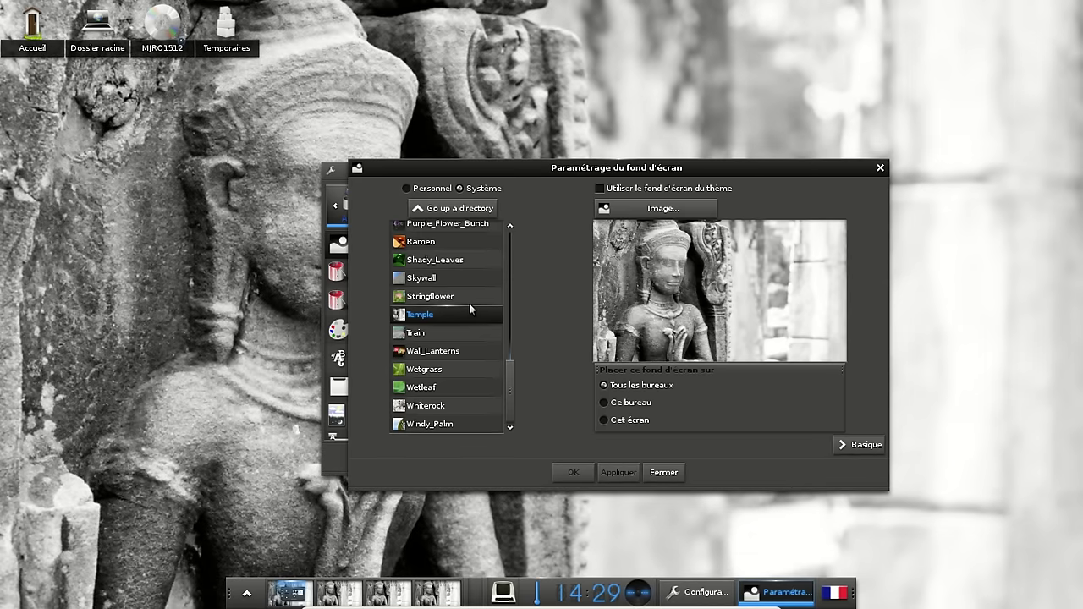
Step: Preview other system wallpapers, apply Japanesemaple, and close the wallpaper and Configuration windows
left_click(463, 299)
left_click_drag(510, 385, 510, 246)
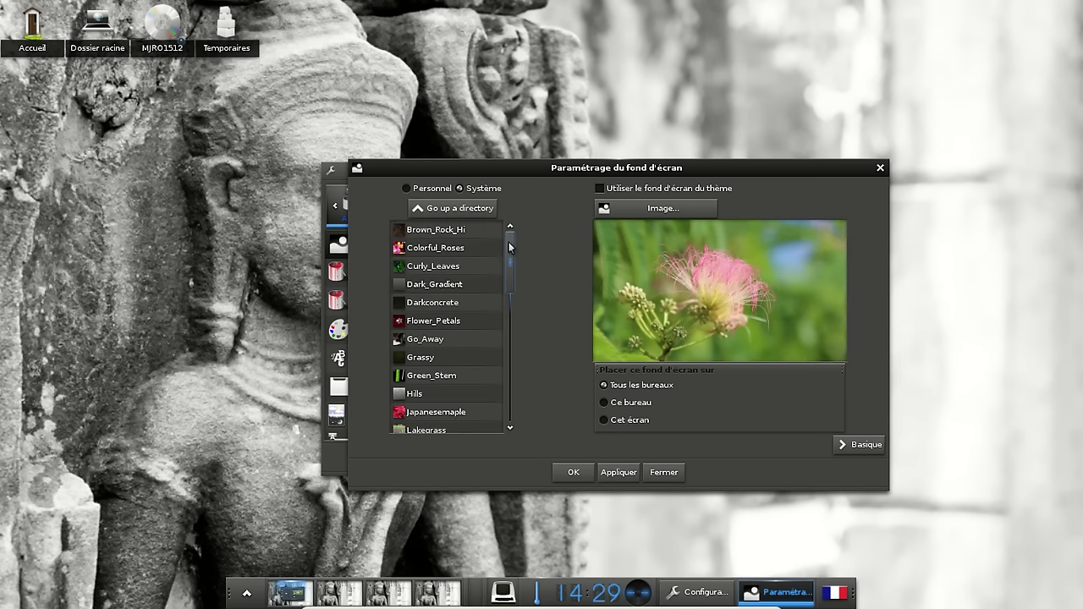
left_click(457, 234)
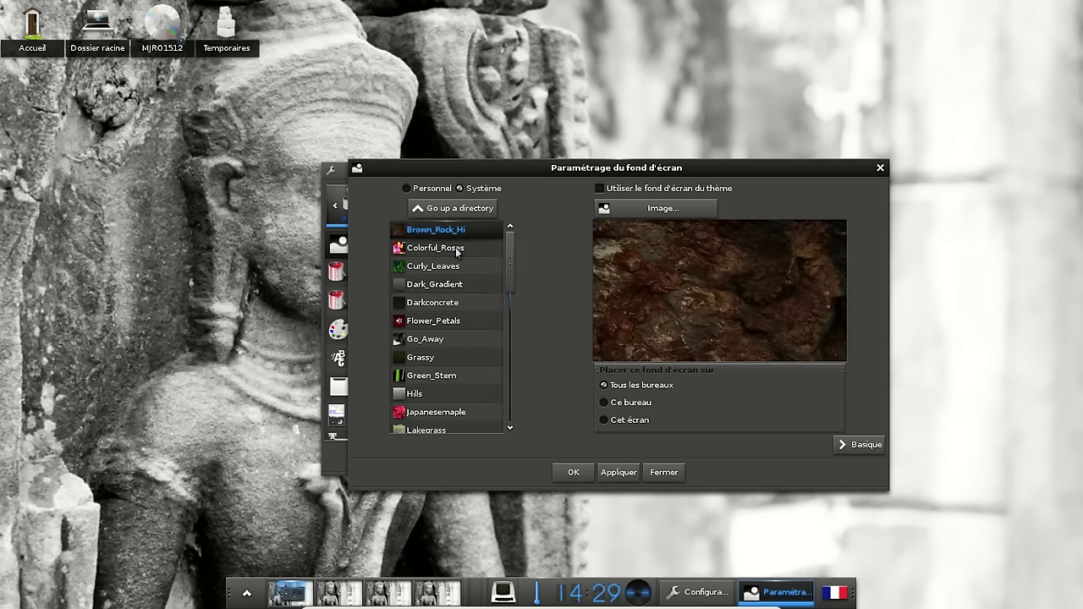
left_click(457, 250)
left_click(462, 268)
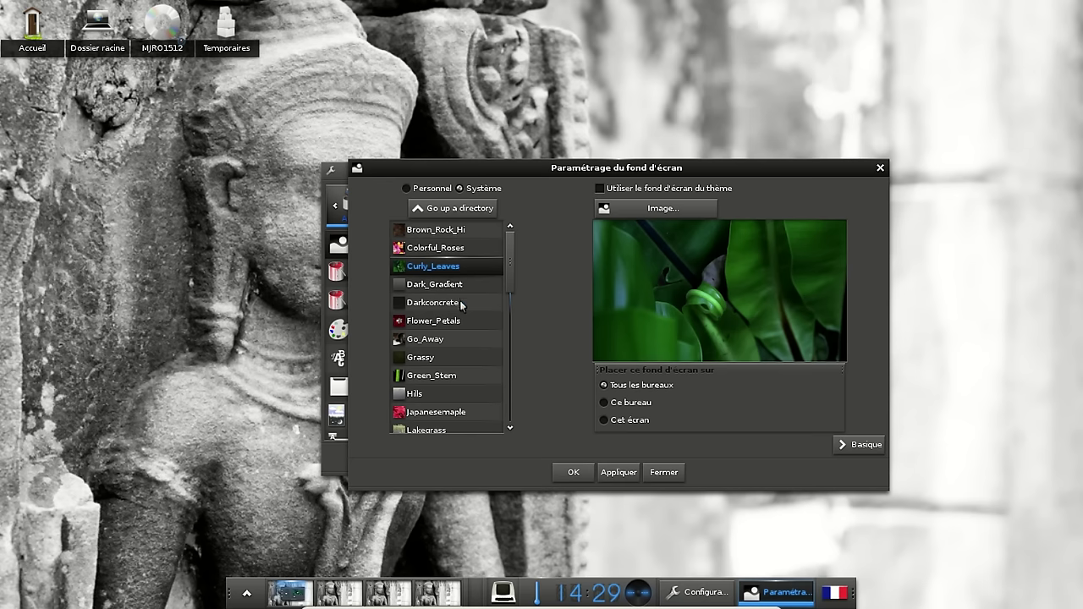
left_click(461, 305)
left_click(462, 322)
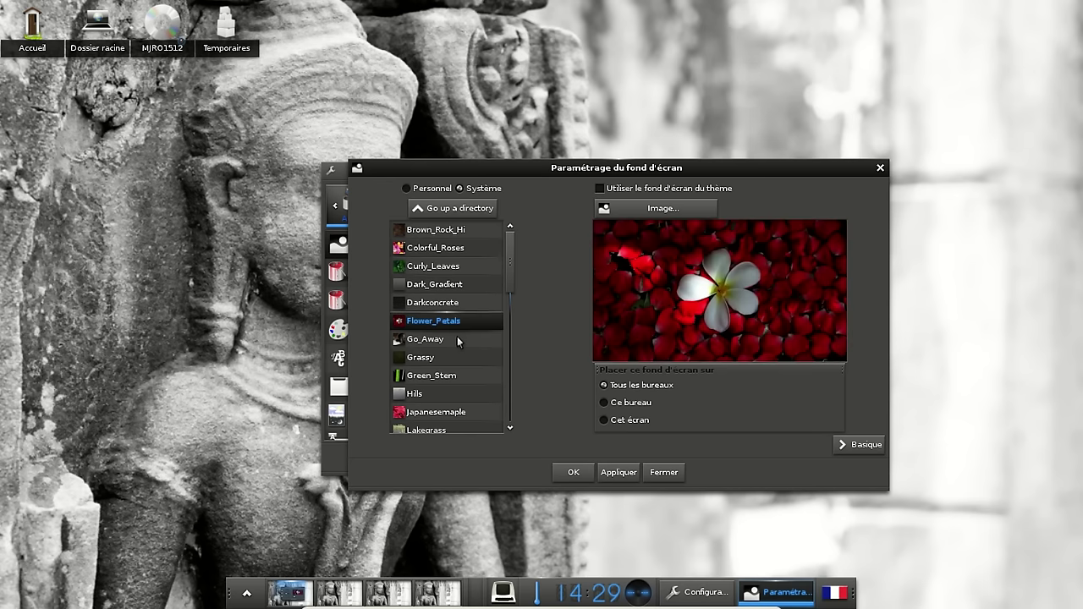
left_click(457, 339)
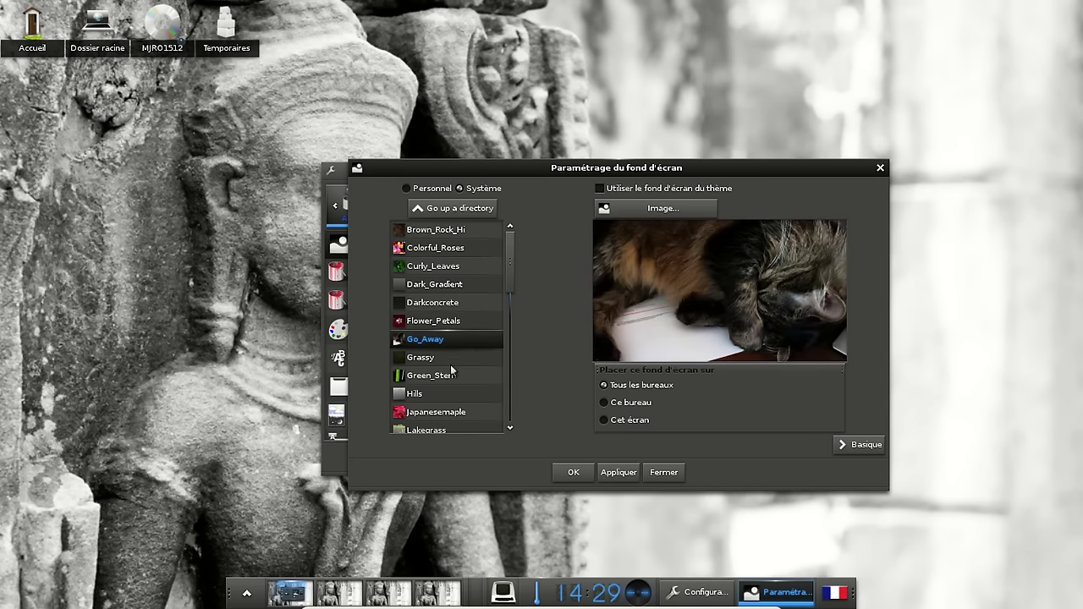
left_click(443, 359)
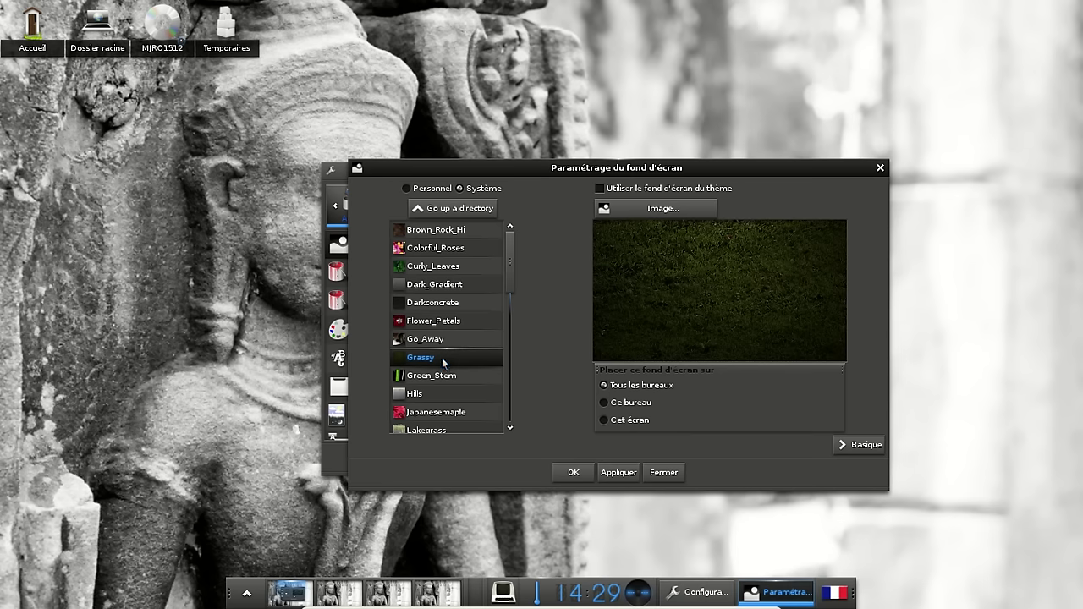
left_click(436, 377)
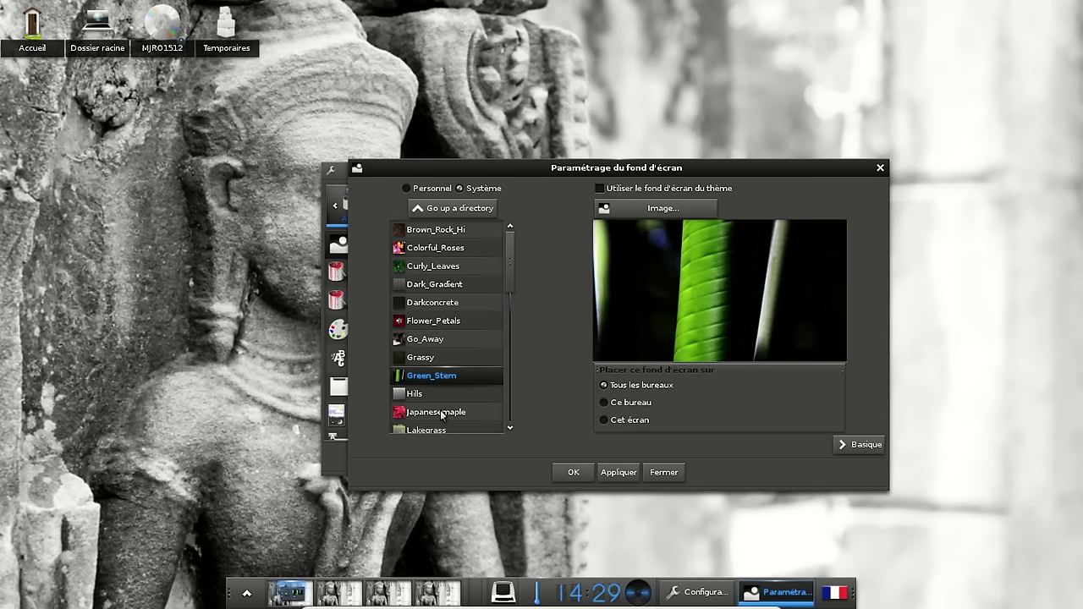
left_click(442, 413)
scroll(475, 339, "down", 2)
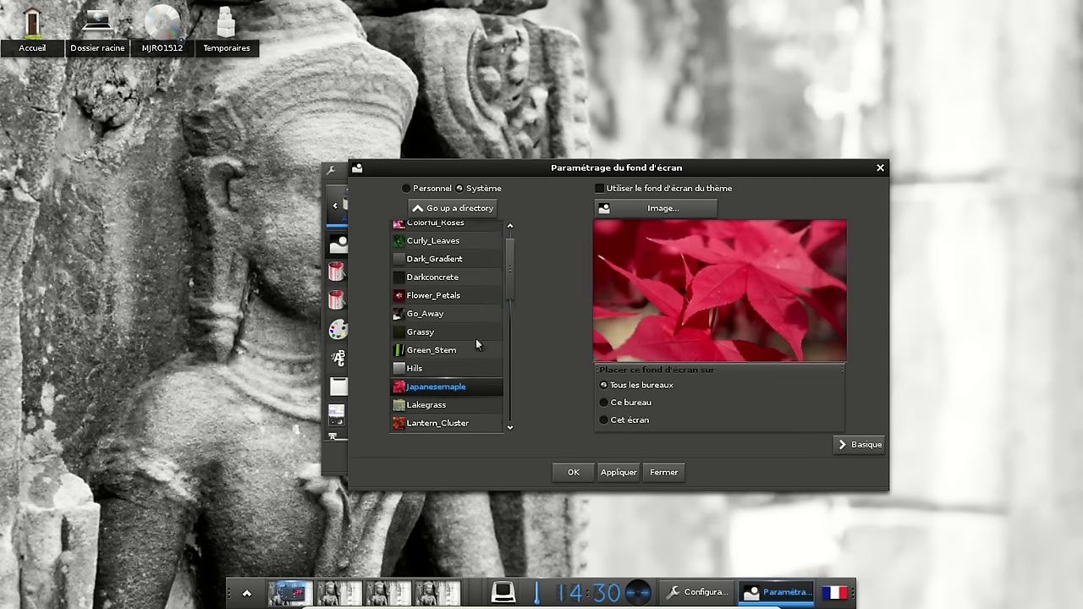
left_click(619, 473)
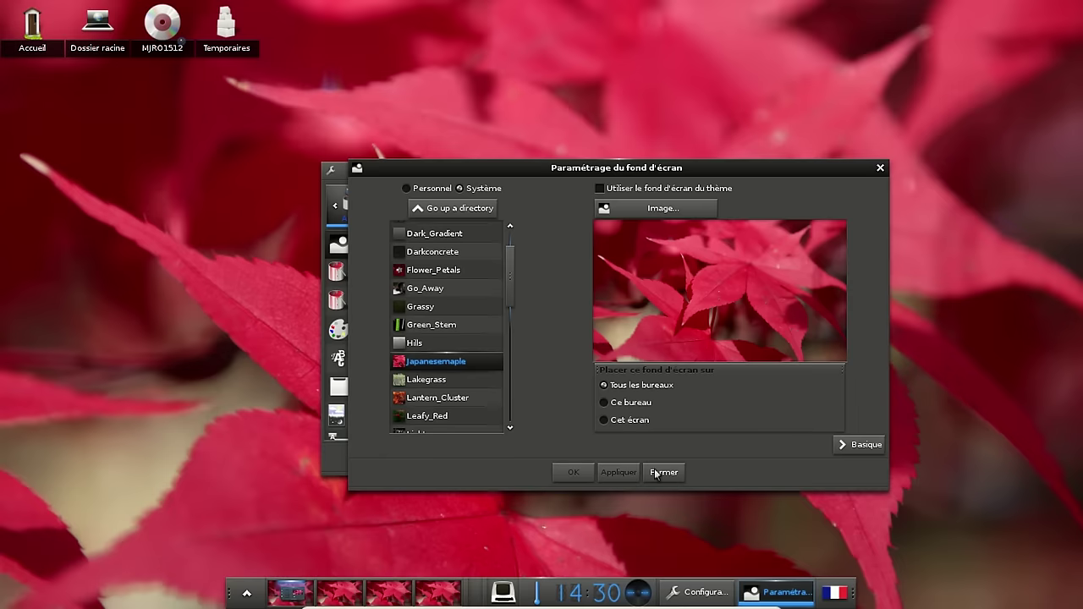
left_click(667, 476)
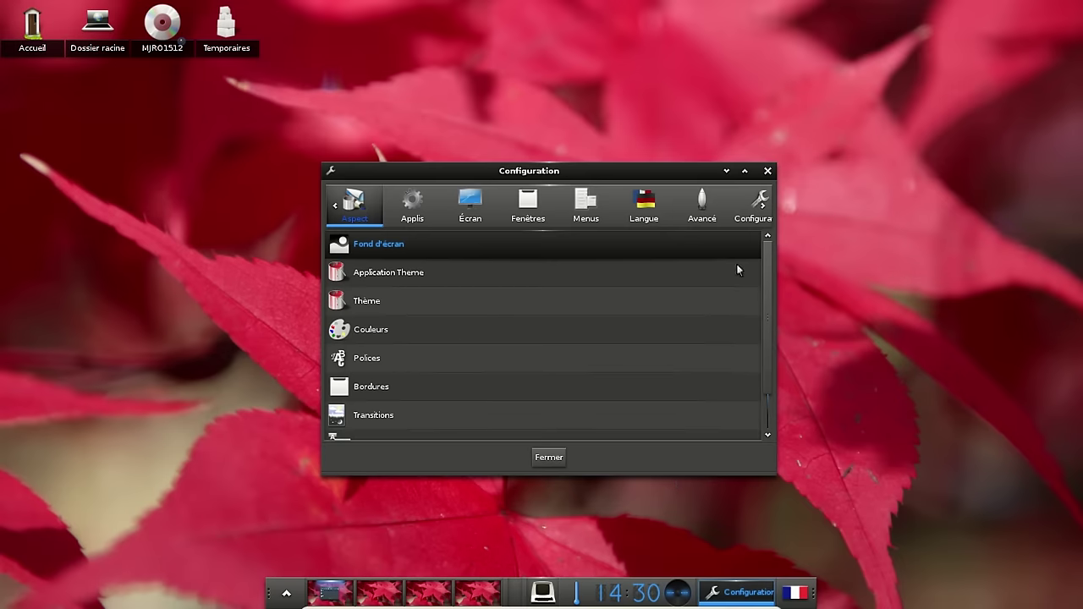
left_click(767, 172)
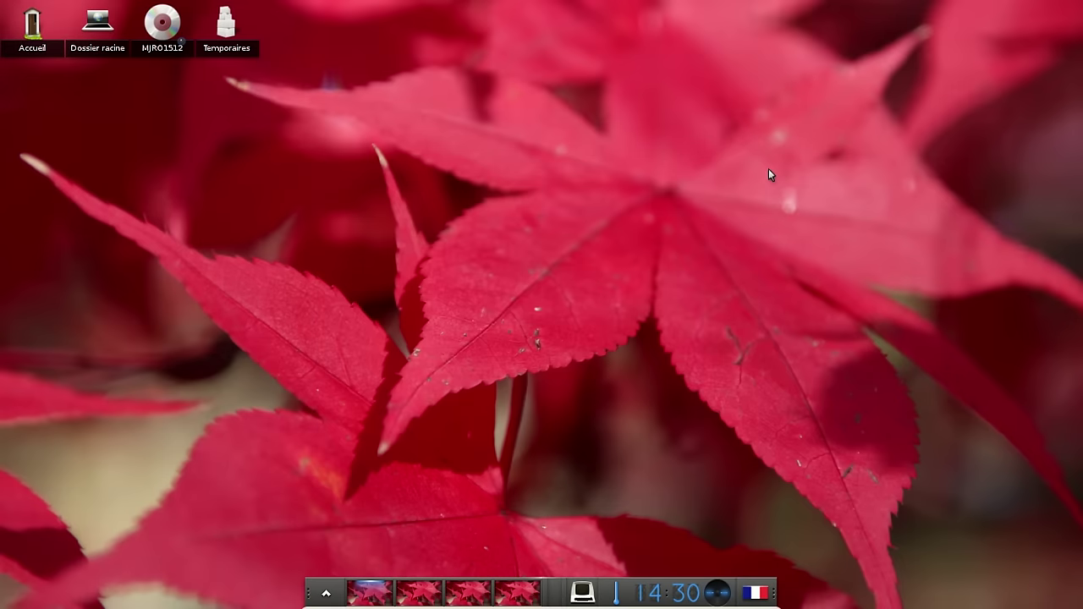
Step: Launch Manjaro Gestionnaire de paramètres from Principal > Configuration > Tout > Préférences and enter the administrator password
left_click(325, 593)
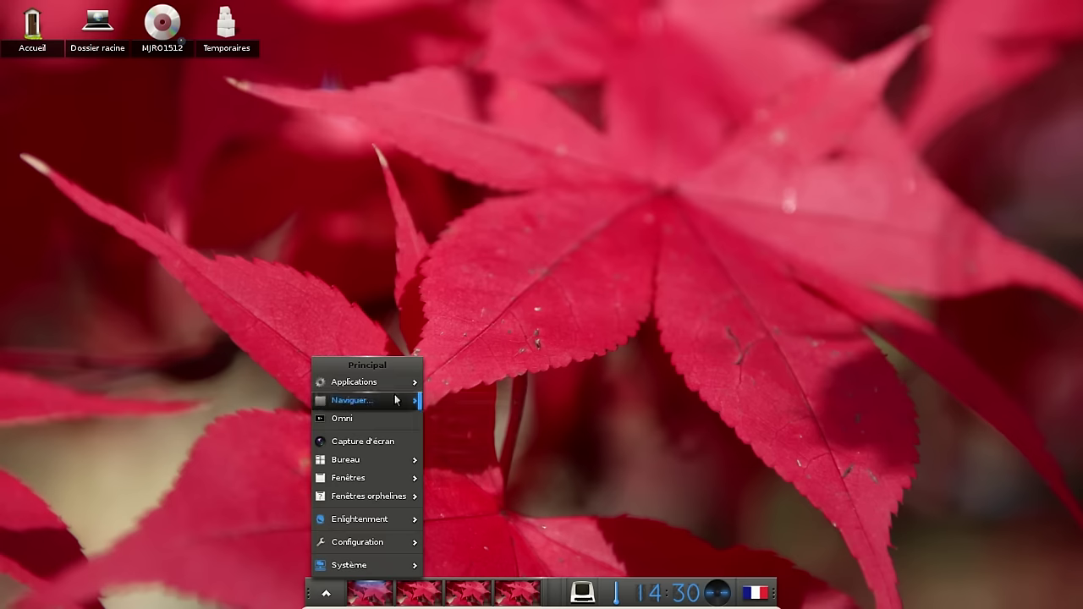
mouse_move(403, 388)
mouse_move(466, 479)
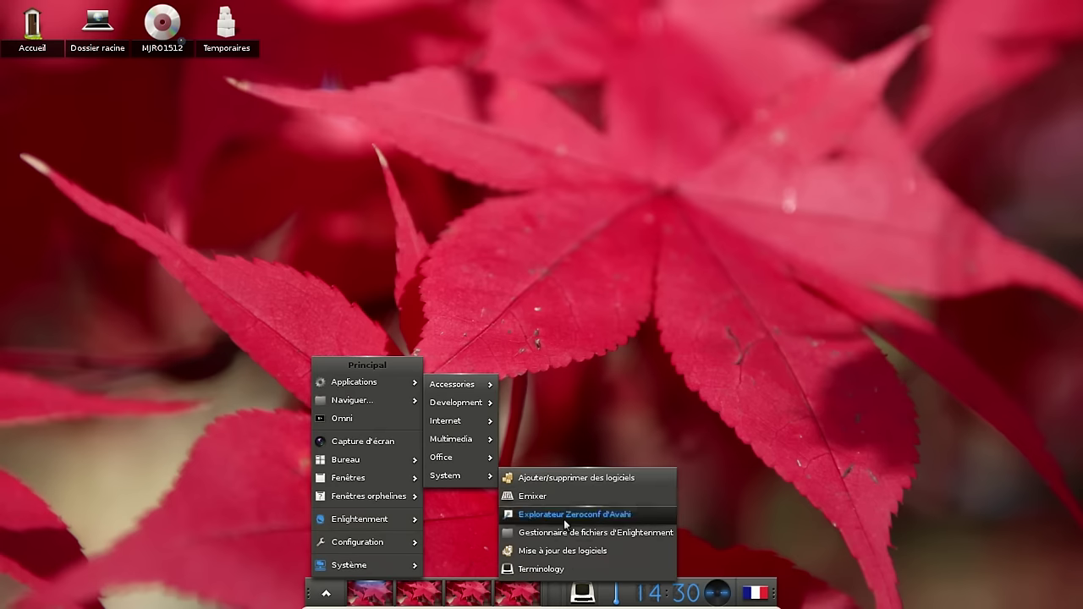
mouse_move(378, 493)
mouse_move(388, 550)
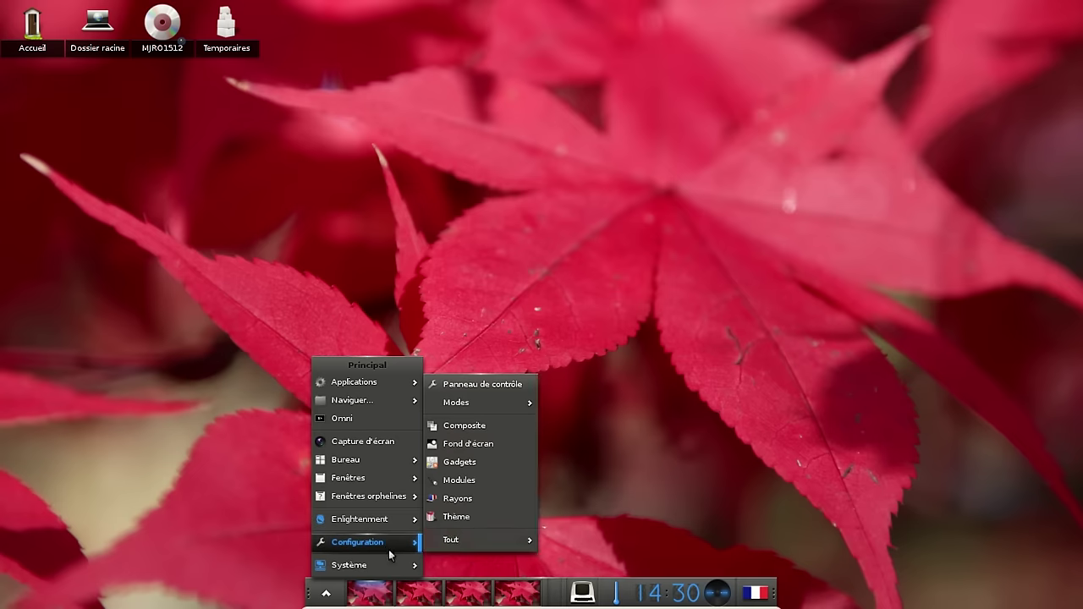
mouse_move(472, 534)
mouse_move(576, 540)
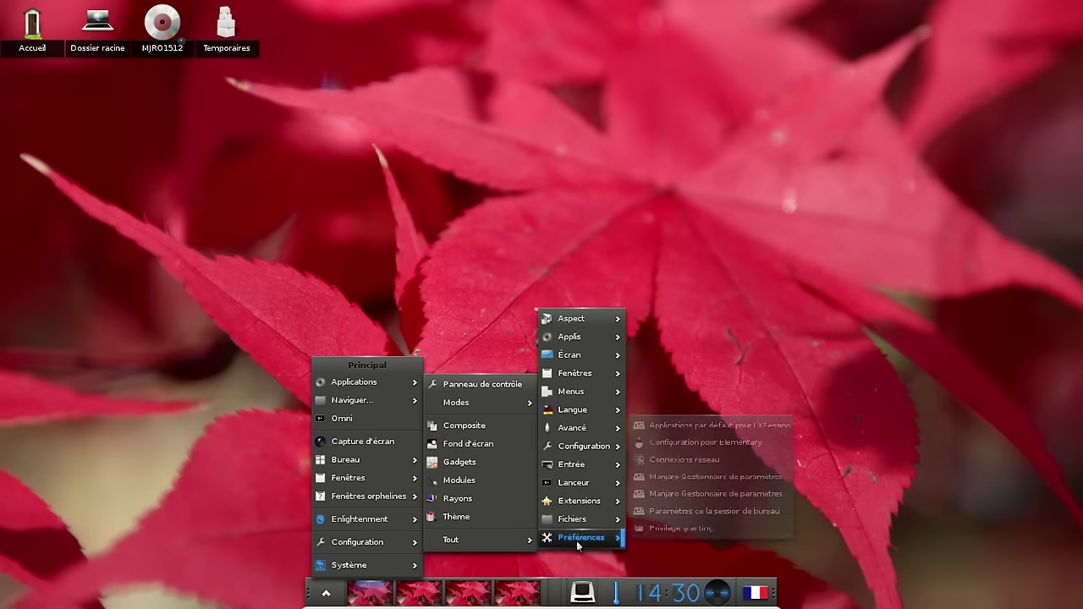
left_click(699, 500)
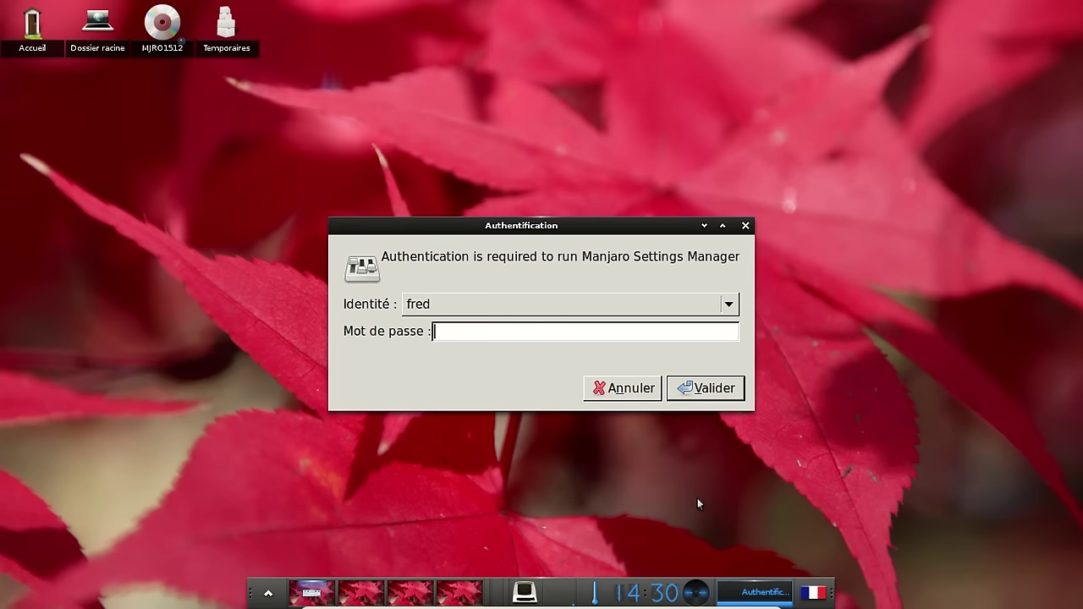
key("Return")
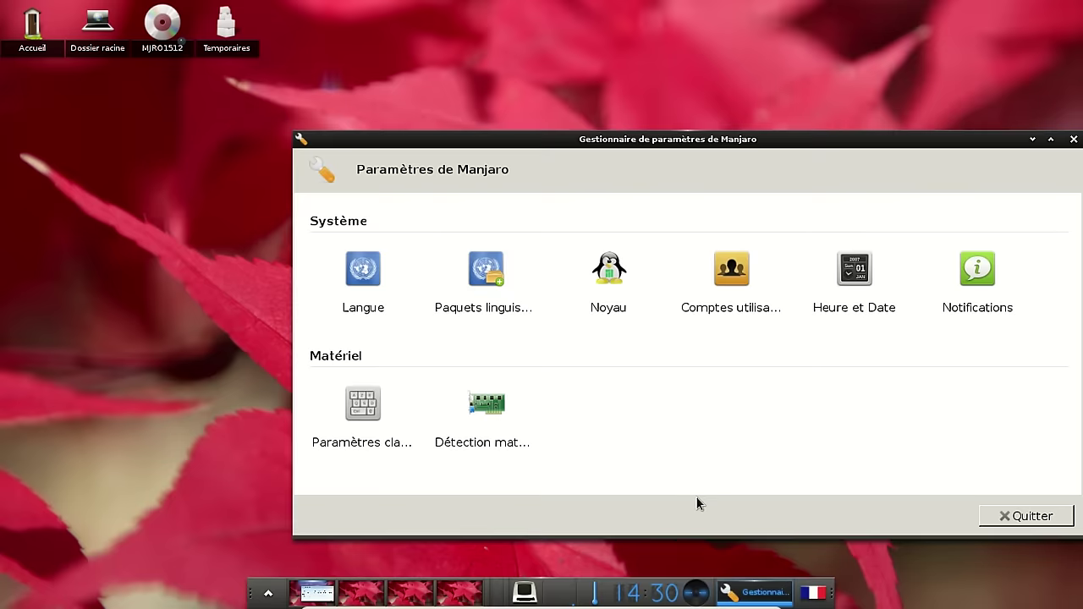
Step: Start installing the Linux 4.4.6-1 kernel from the Noyau page, confirming with Yes, and open a terminal
left_click_drag(610, 142, 484, 100)
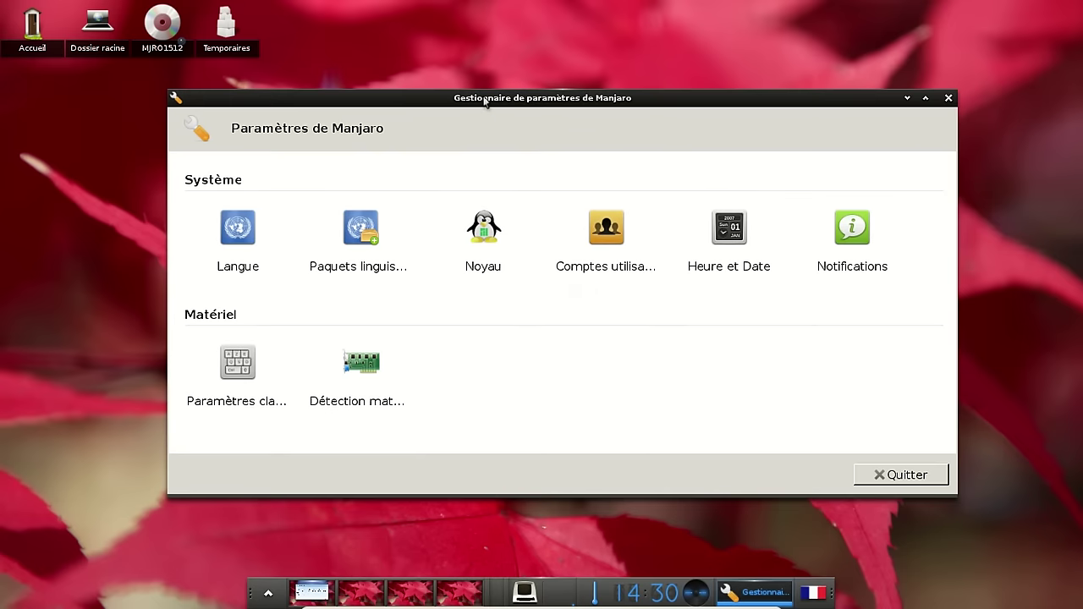
left_click(485, 245)
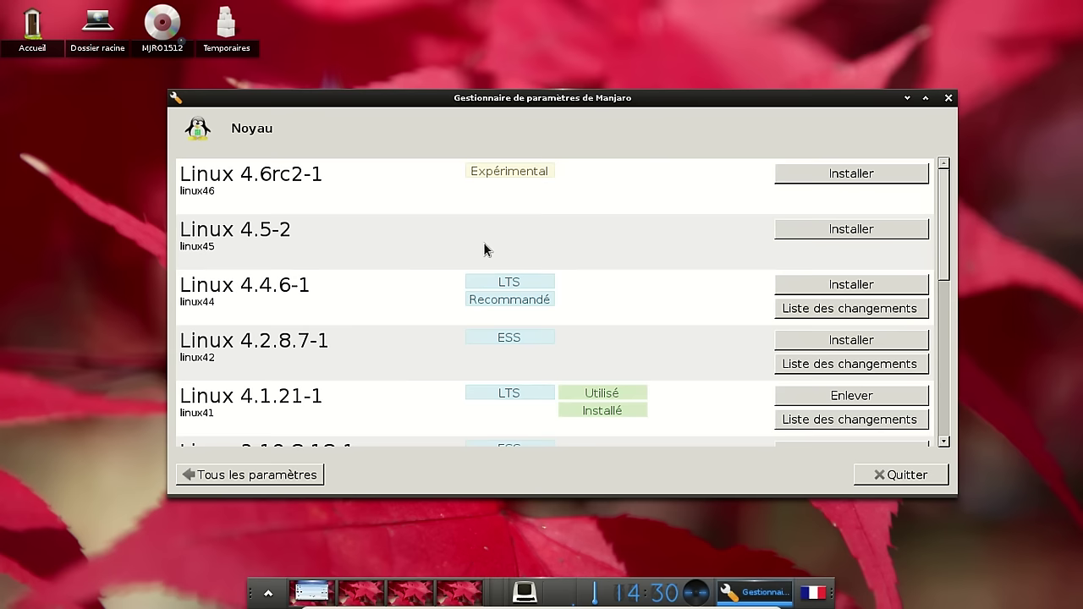
left_click(804, 286)
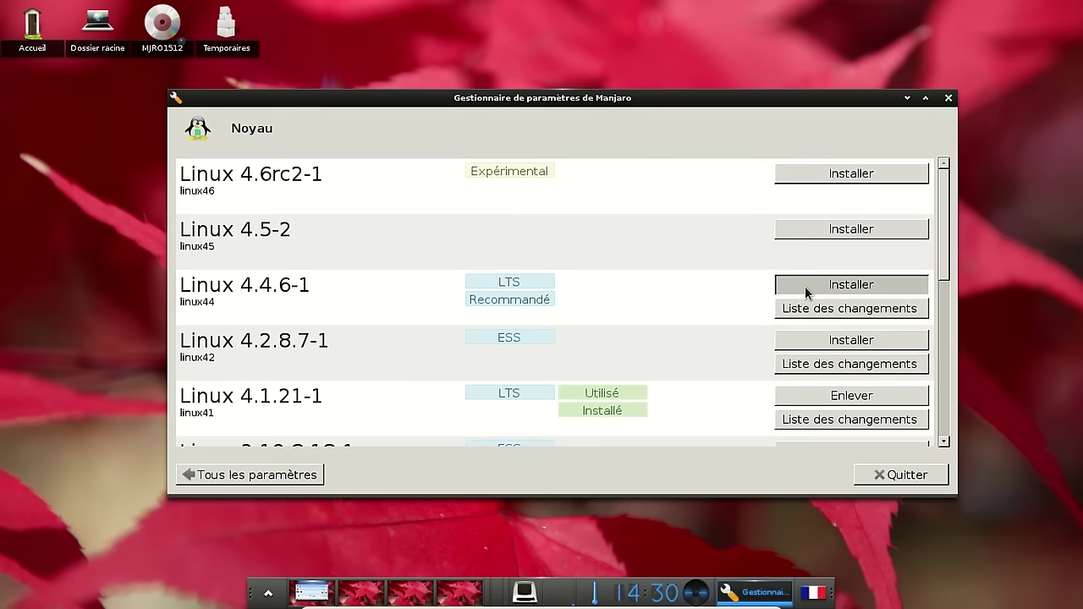
left_click(643, 317)
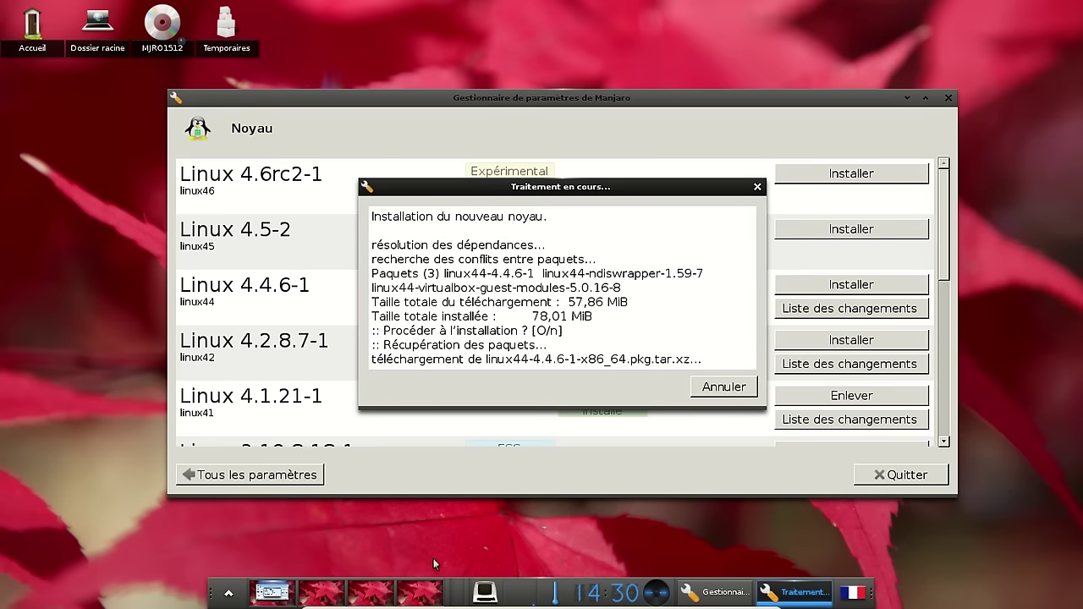
left_click(485, 591)
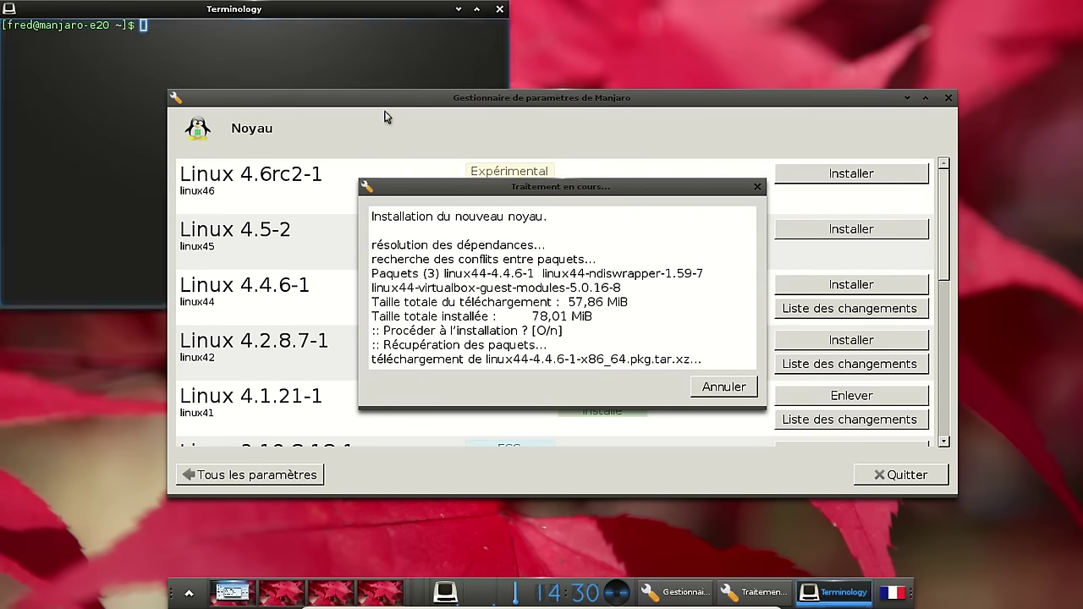
Step: Run 'sudo systemctl enable lightdm' in Terminology, then close the terminal
left_click(327, 29)
type("su -")
key("BackSpace")
key("BackSpace")
type("do systemctl enable ligh")
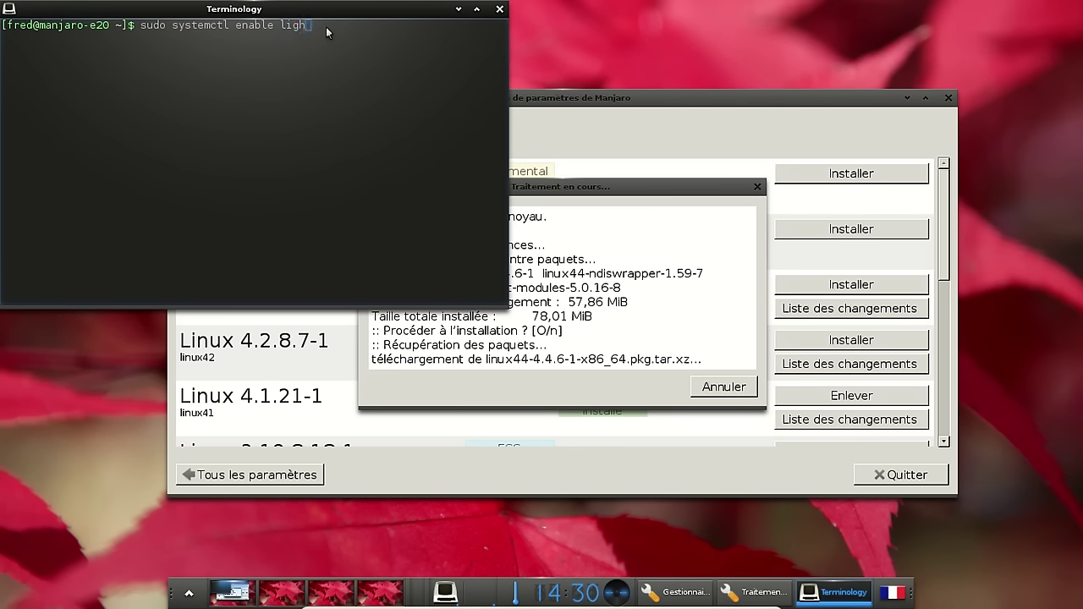
type("tdm")
key("Return")
key("Return")
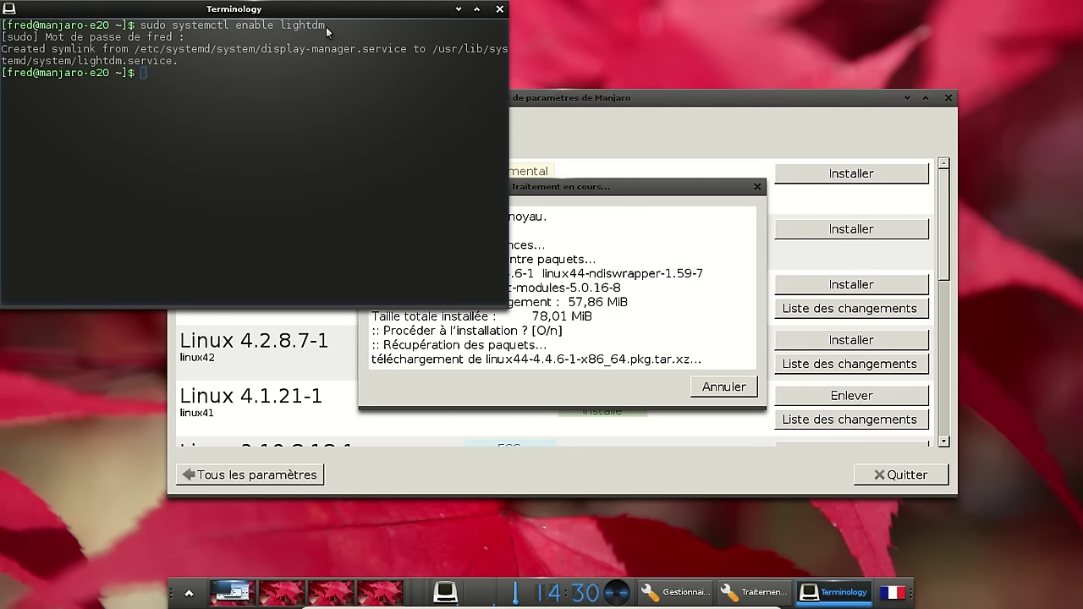
left_click(500, 7)
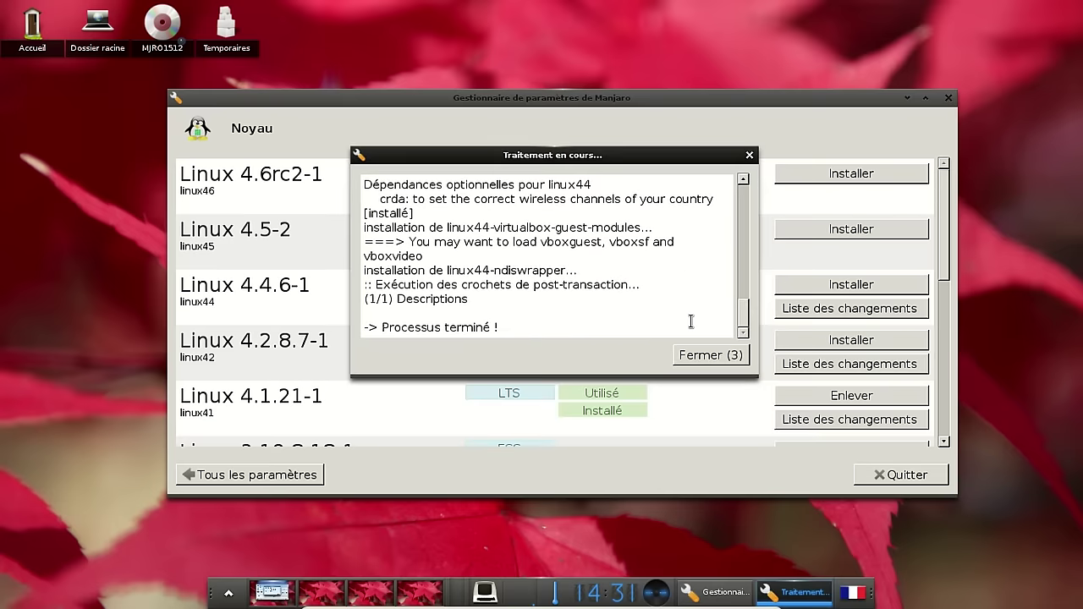
Step: Close the finished Linux 4.4.6-1 install log and the Manjaro settings manager
left_click(713, 356)
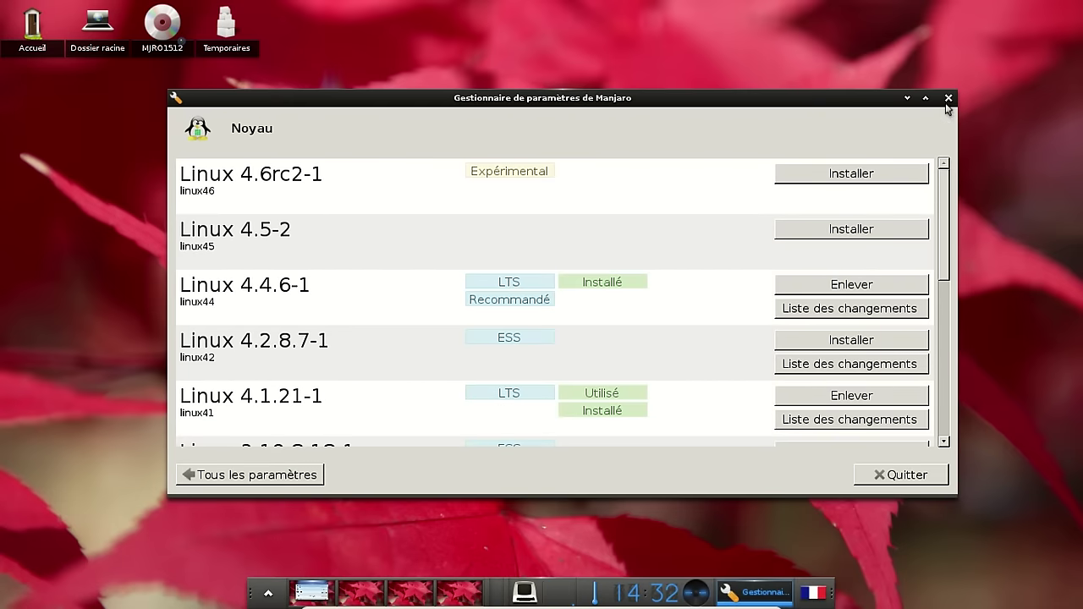
key("alt+F4")
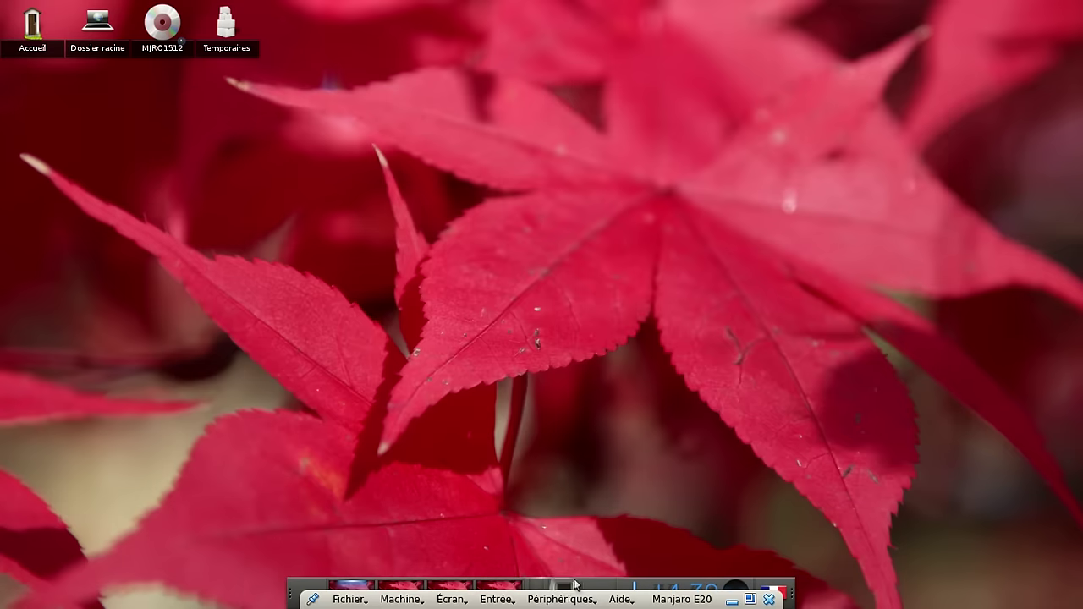
Step: Install gvfs and pcmanfm in a new terminal with 'yaourt -S gvfs pcmanfm'
left_click(565, 592)
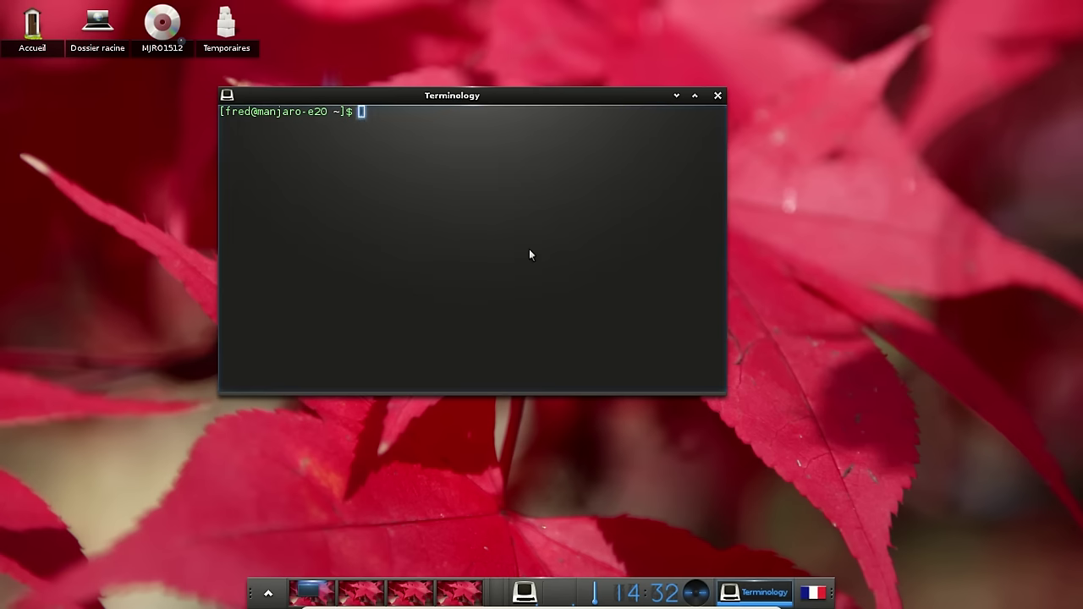
type("yaourt -S gvfs ")
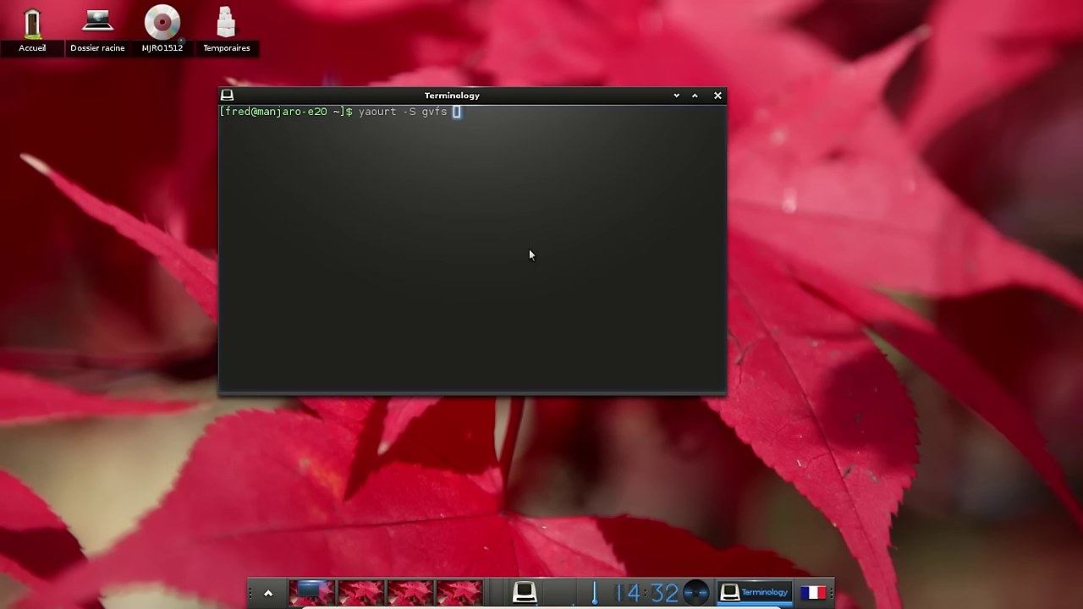
type("pcmanfm")
key("Left")
key("Left")
key("Return")
key("Return")
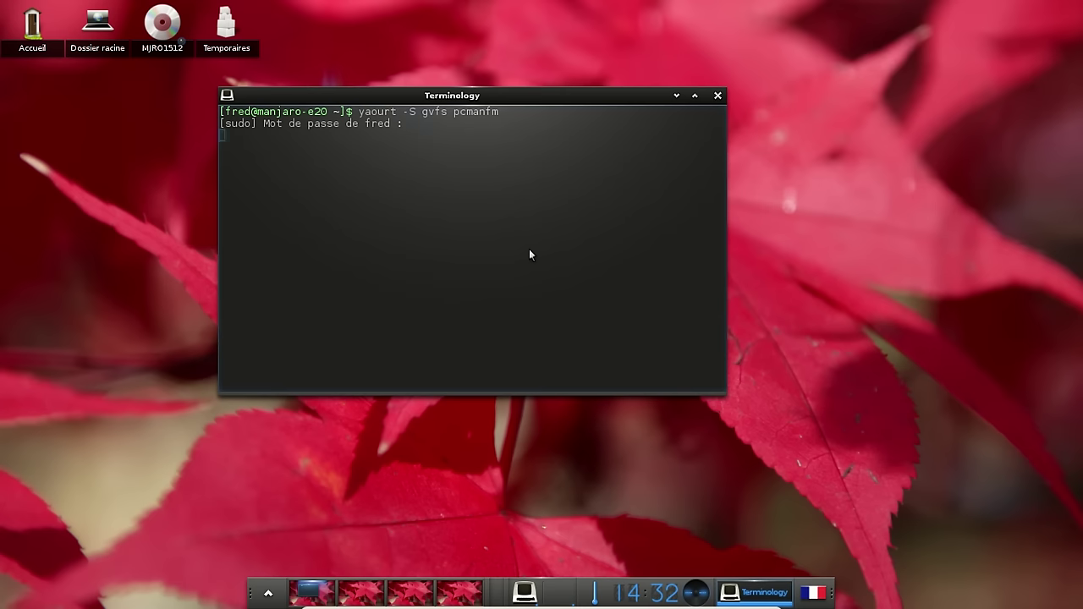
key("Return")
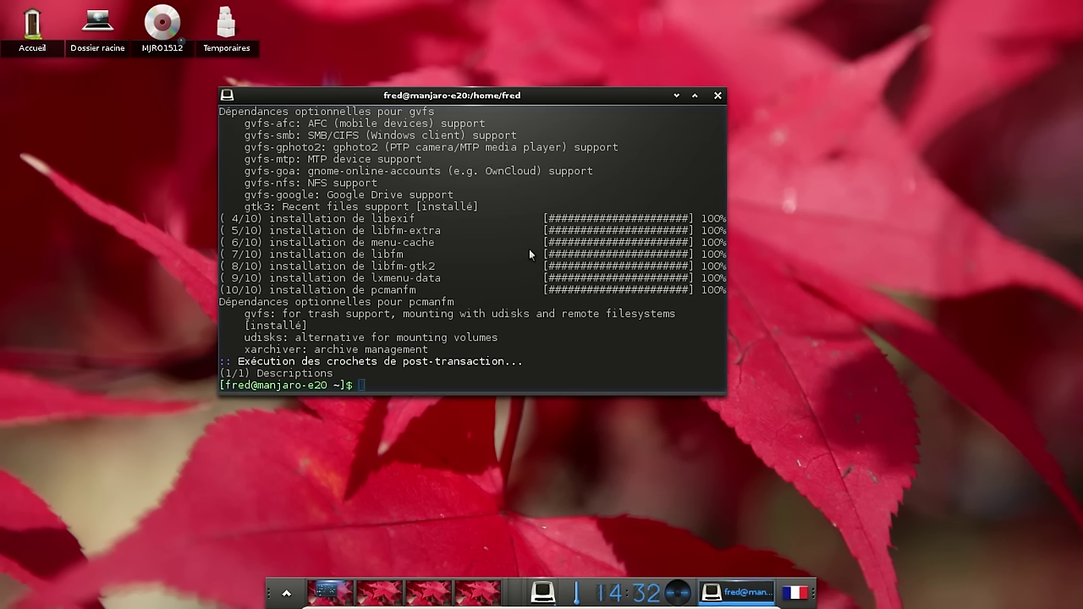
Step: Install xarchiver with 'yaourt -S xarchiver' and confirm
type("yaourt ")
type("-S xar")
type("chiver")
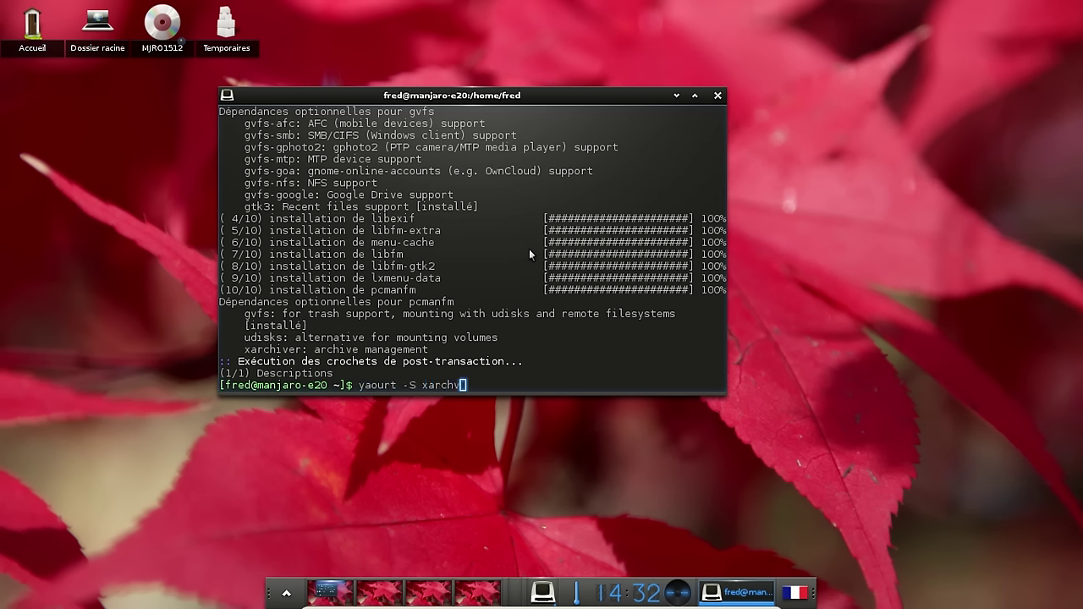
key("Return")
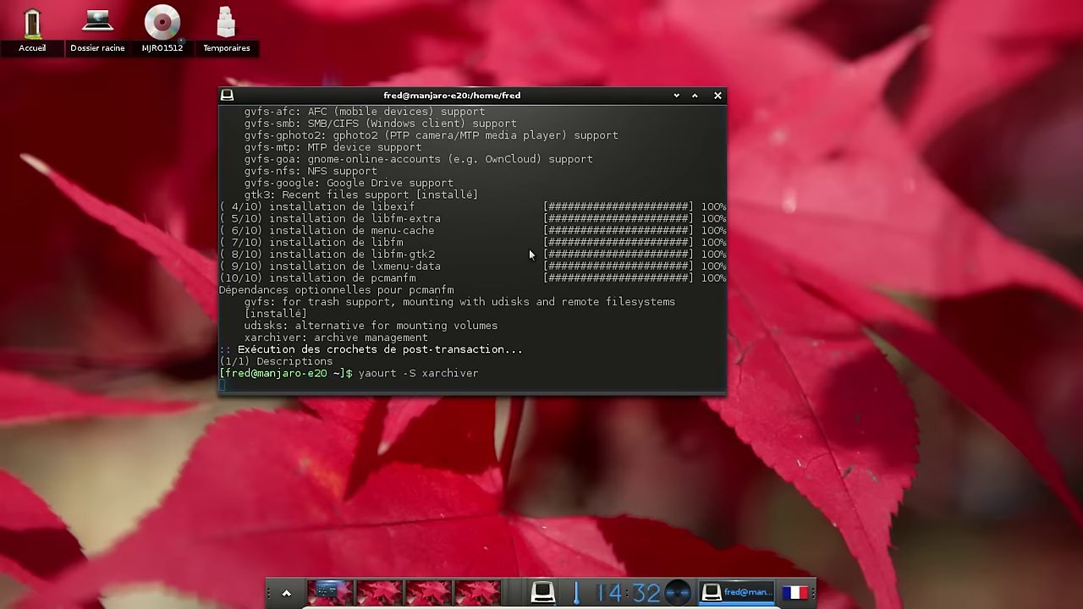
key("Return")
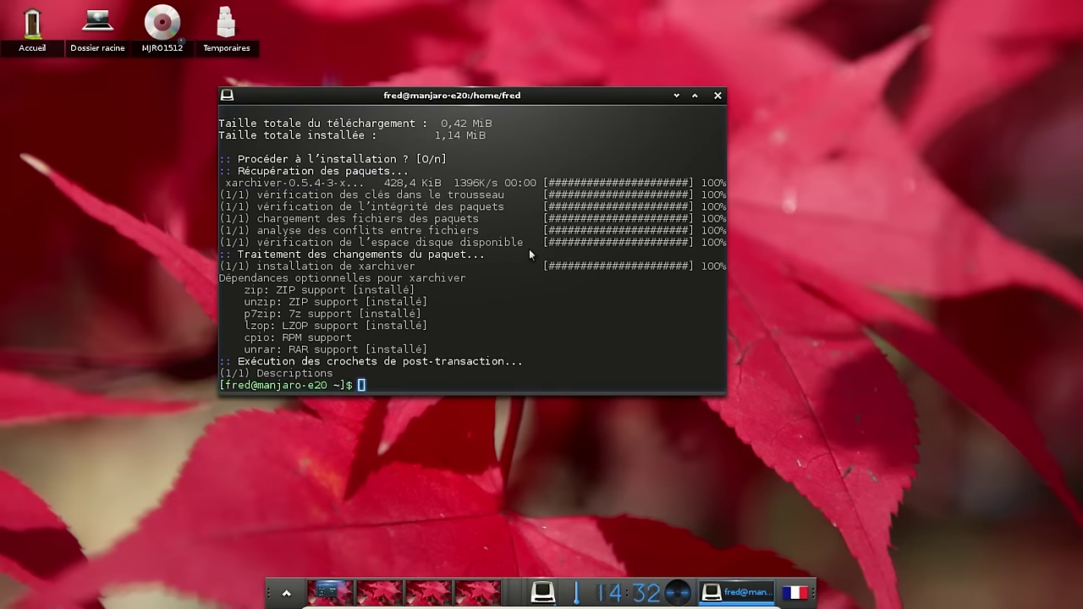
Step: Browse the Principal menu, open and close the Omni launcher, and close Terminology
left_click(288, 595)
mouse_move(322, 382)
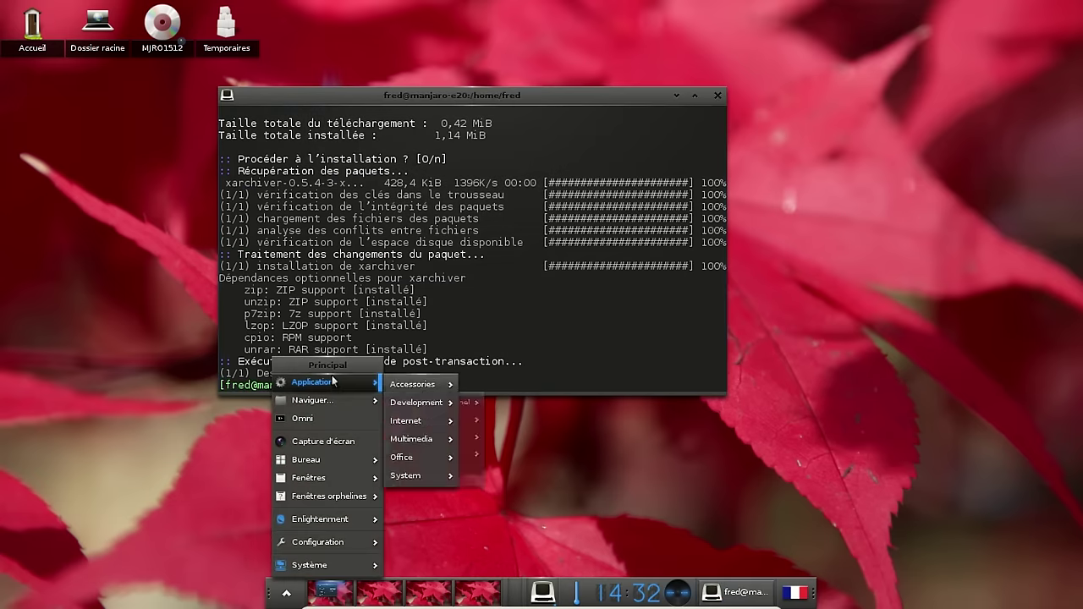
mouse_move(416, 387)
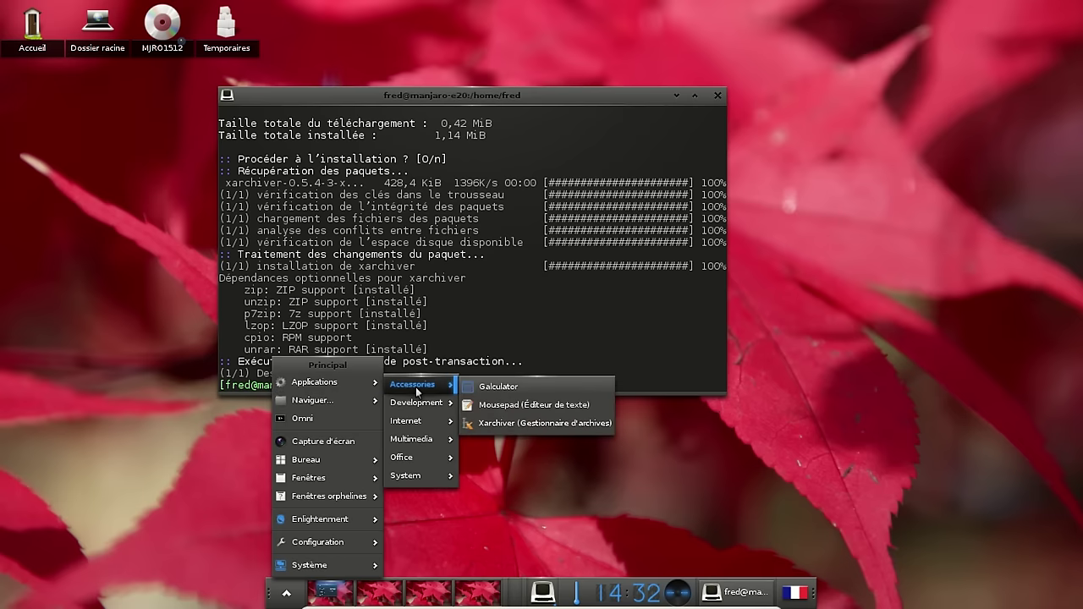
mouse_move(429, 465)
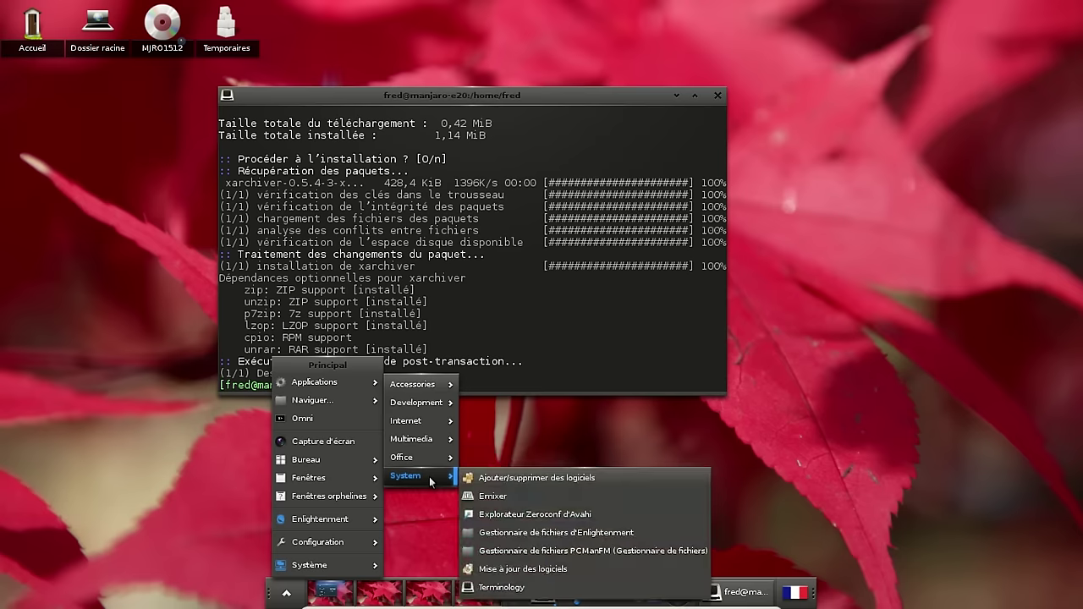
mouse_move(425, 437)
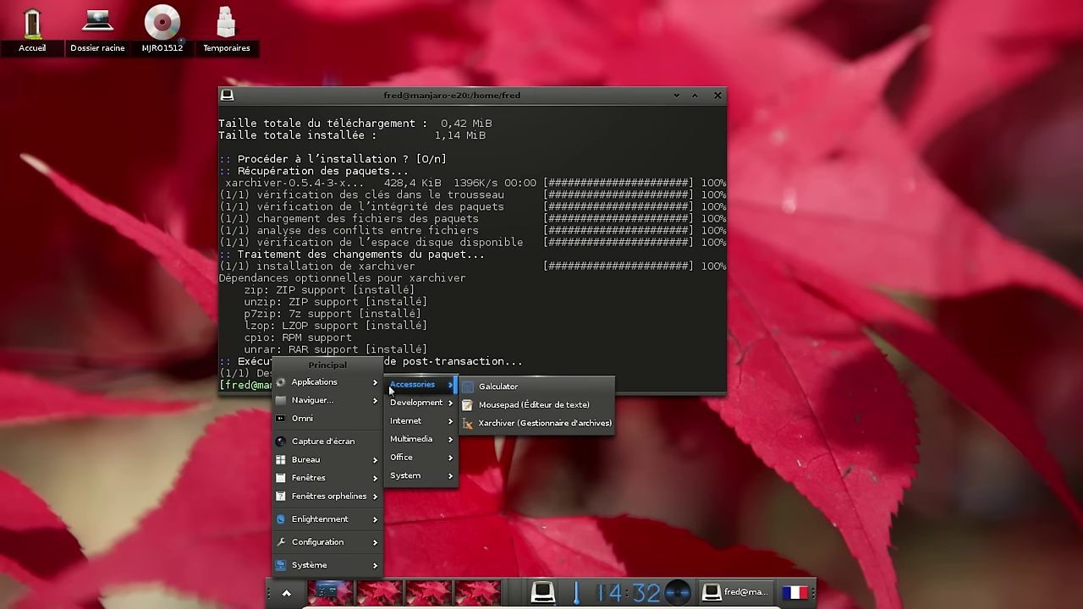
mouse_move(354, 401)
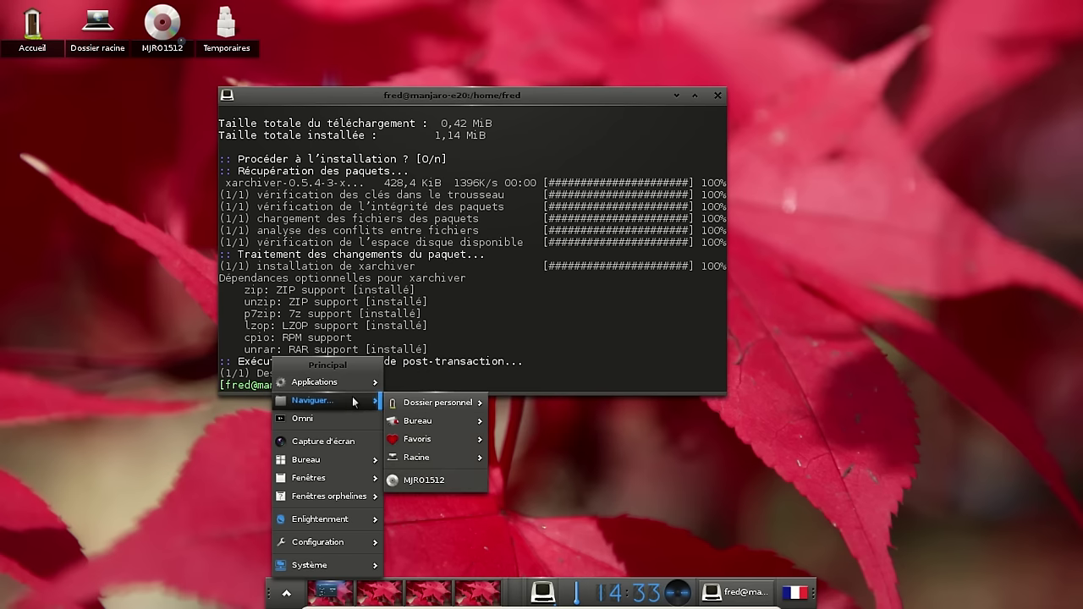
left_click(349, 418)
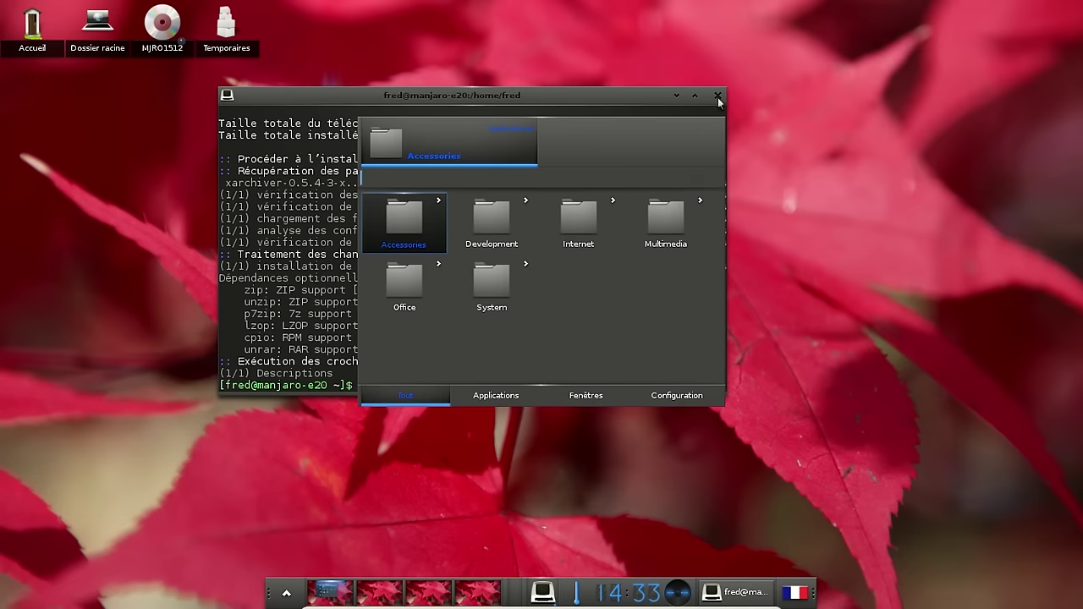
left_click(717, 96)
left_click(718, 96)
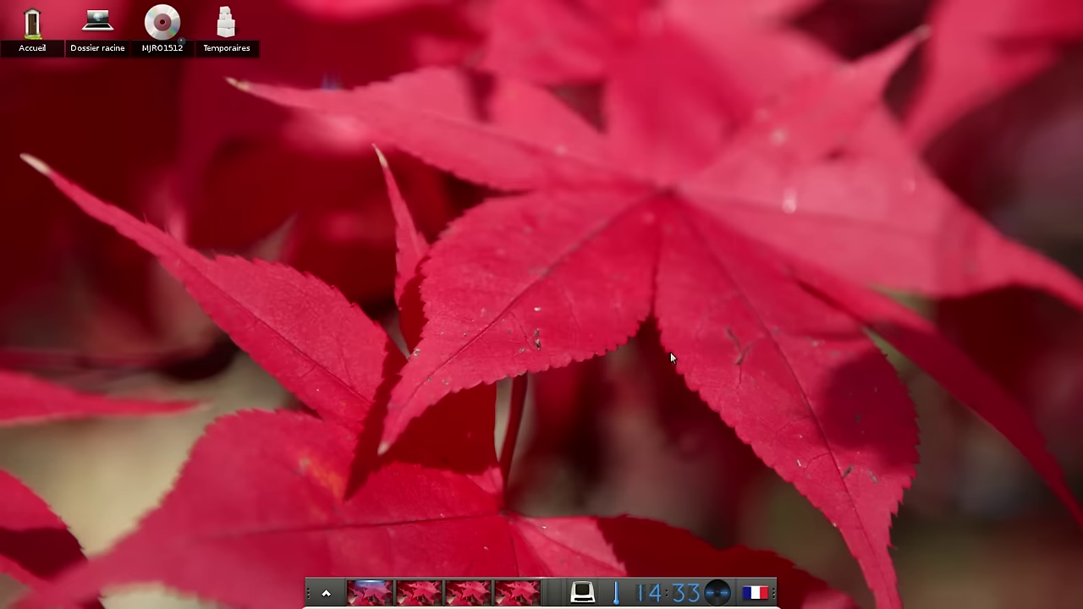
Step: Restart Manjaro via Principal > Système > Redémarrer
left_click(327, 594)
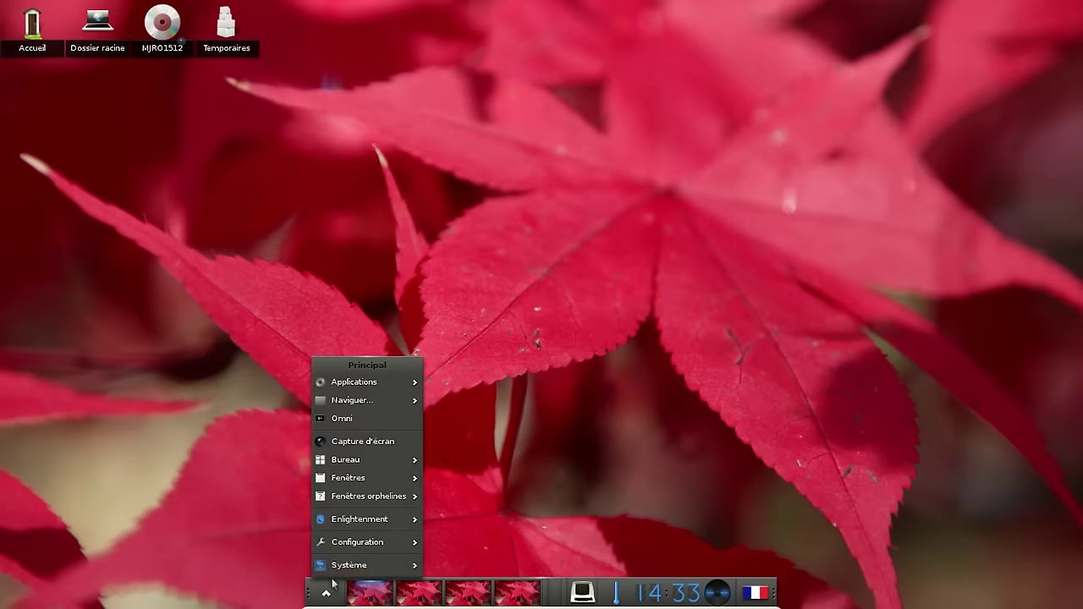
mouse_move(351, 554)
left_click(465, 545)
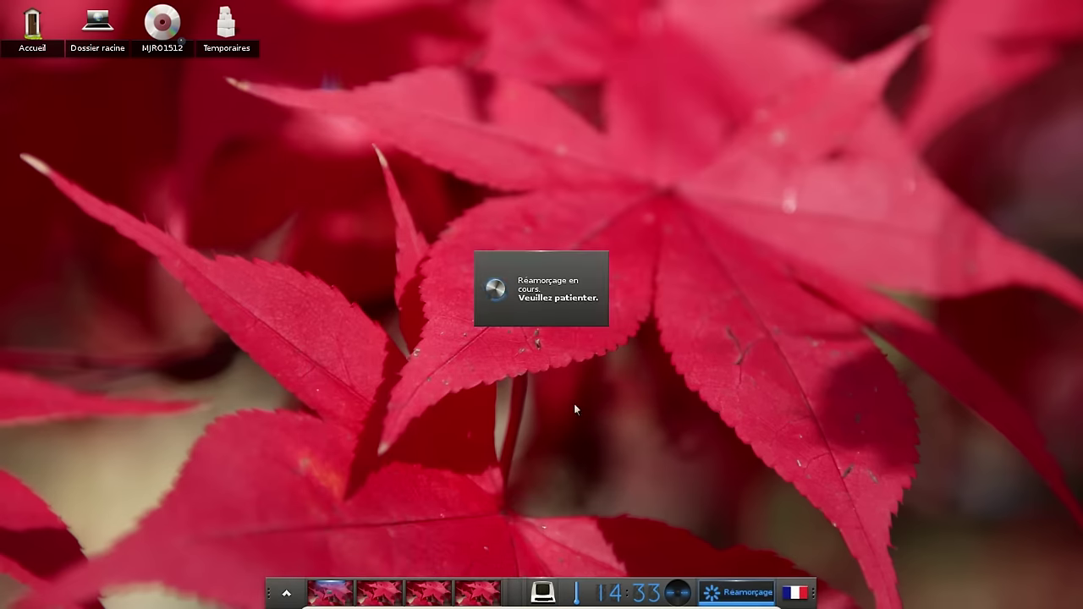
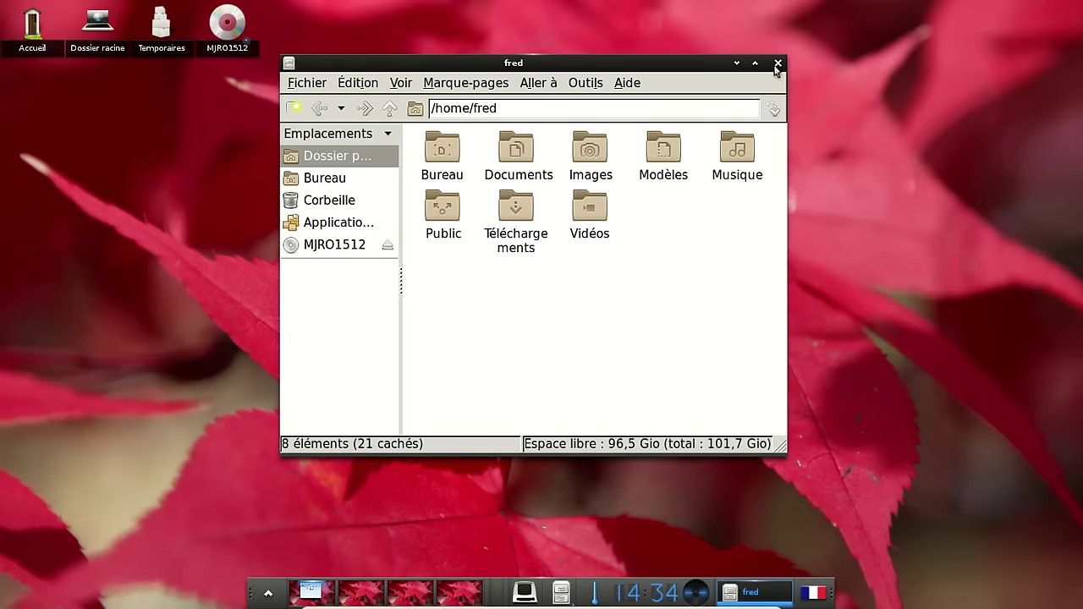
Step: View the PCManFM shelf icon's gadget options, then dismiss the option menus
mouse_move(561, 588)
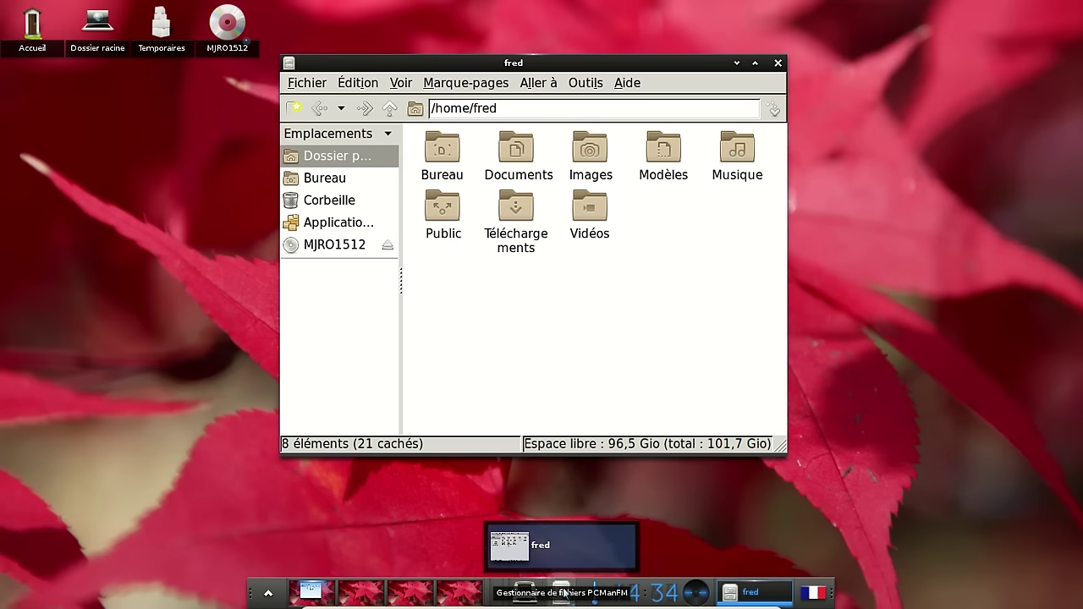
right_click(564, 594)
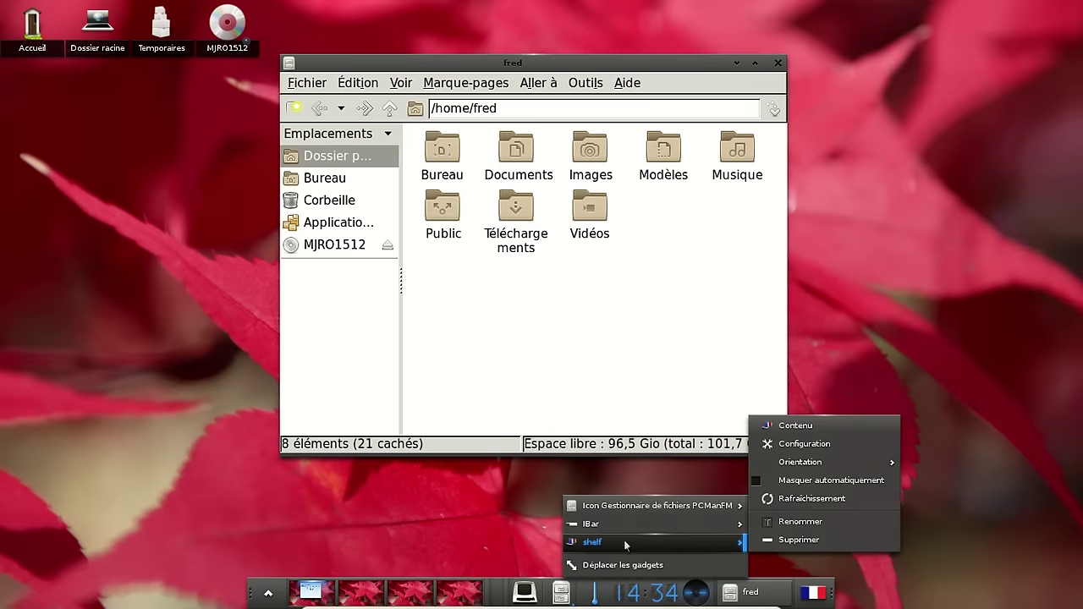
mouse_move(628, 508)
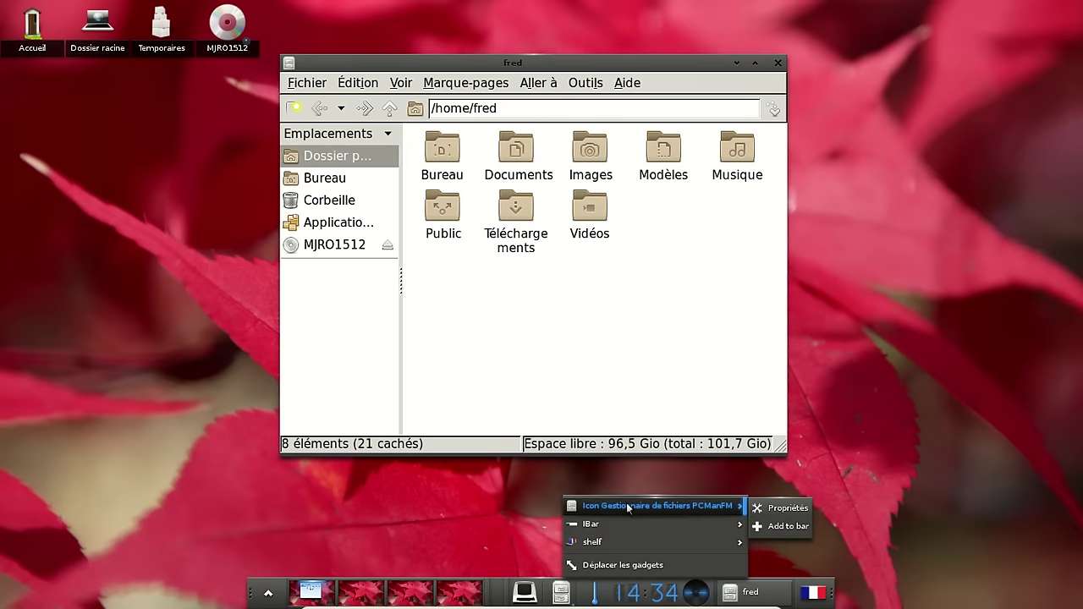
mouse_move(707, 520)
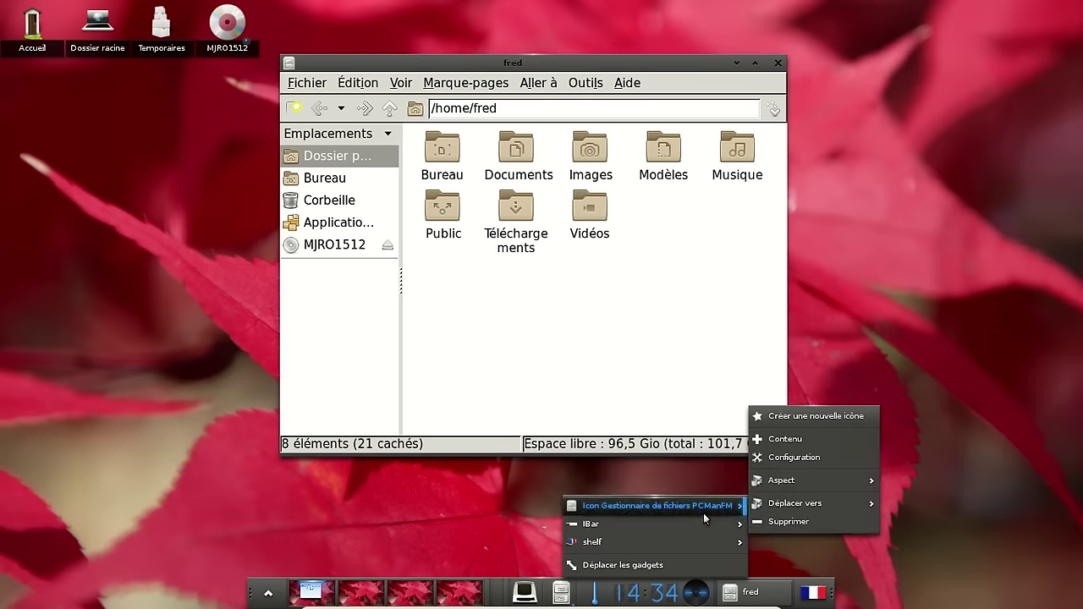
left_click(782, 529)
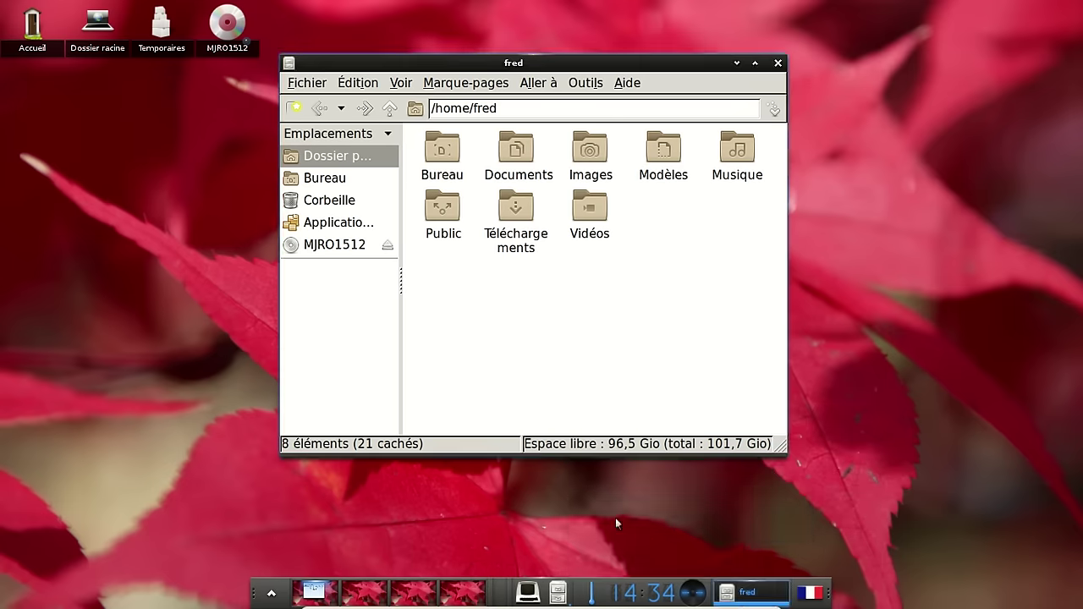
Step: Close the home folder, reopen PCManFM to view the Applications categories, then close it
left_click(554, 518)
left_click(779, 63)
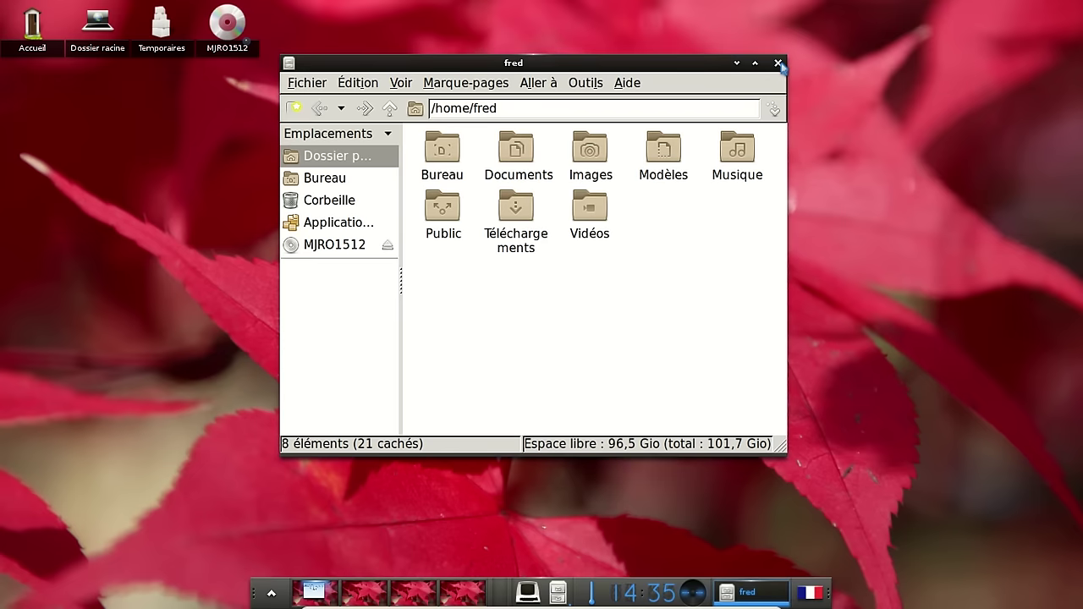
left_click(779, 63)
left_click(597, 593)
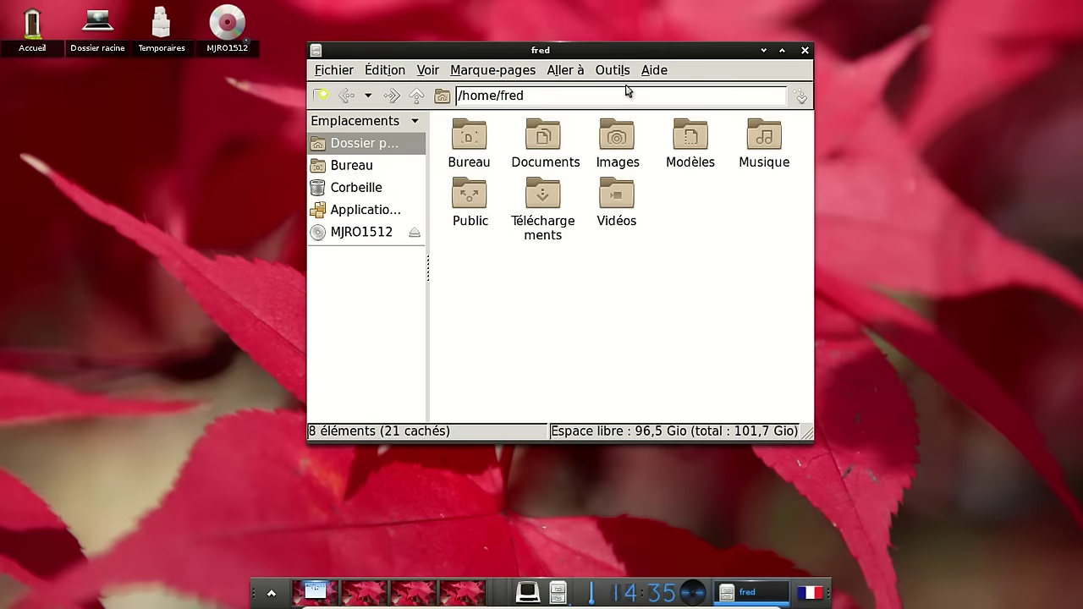
left_click(354, 212)
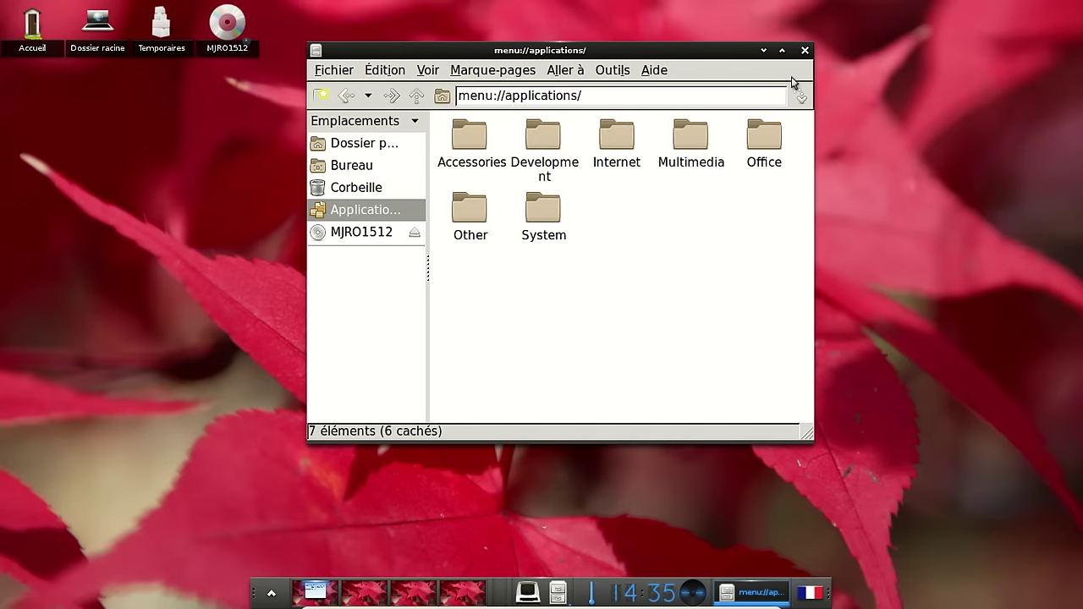
left_click(805, 50)
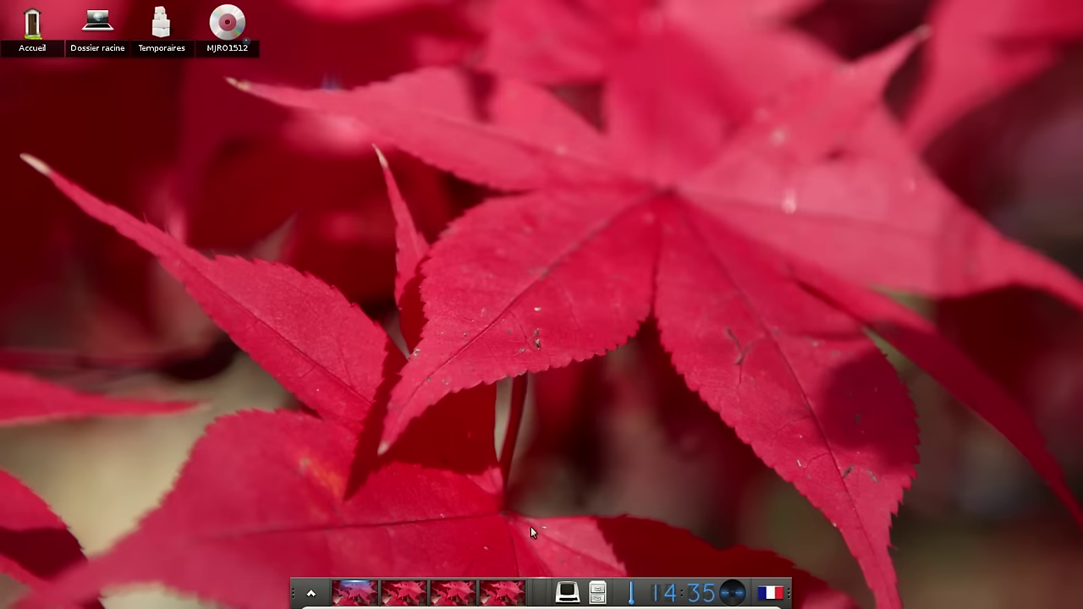
Step: Start Manjaro Gestionnaire de paramètres from the main menu's Configuration > Tout > Préférences
left_click(311, 593)
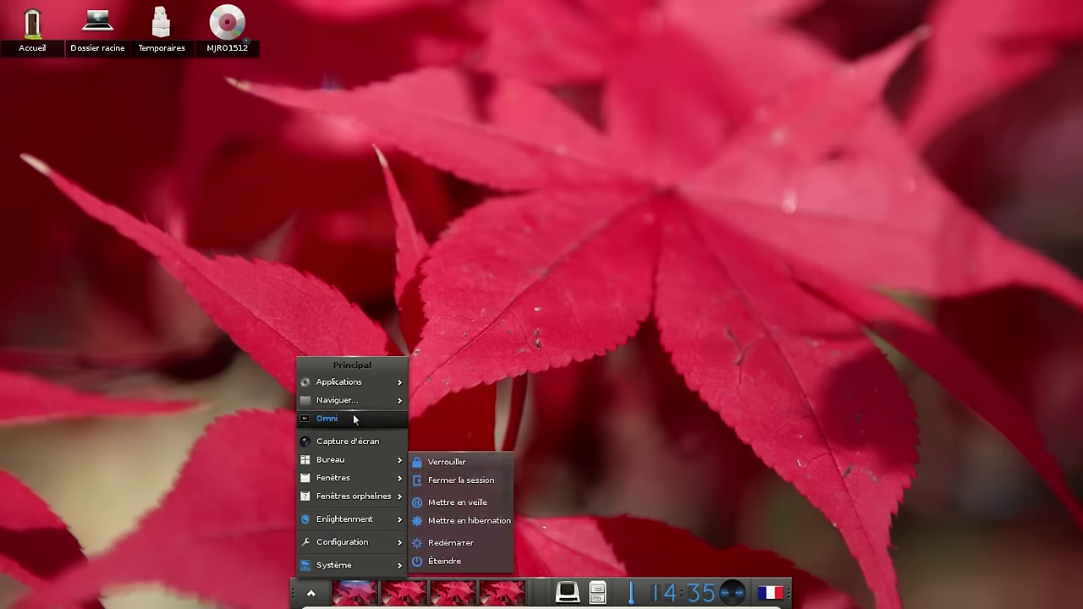
mouse_move(360, 463)
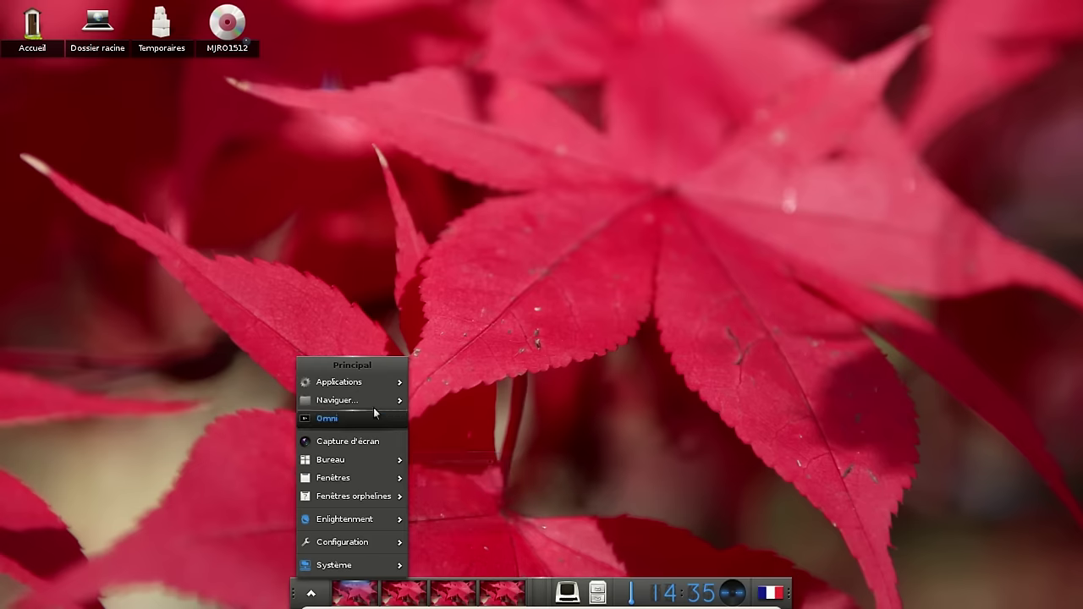
mouse_move(376, 382)
mouse_move(466, 477)
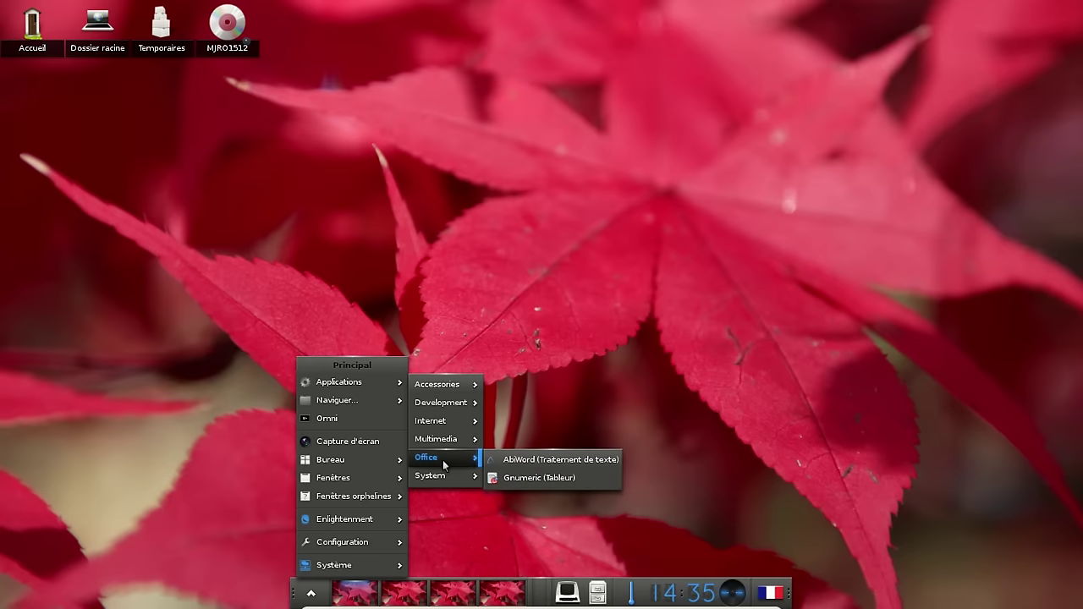
mouse_move(444, 444)
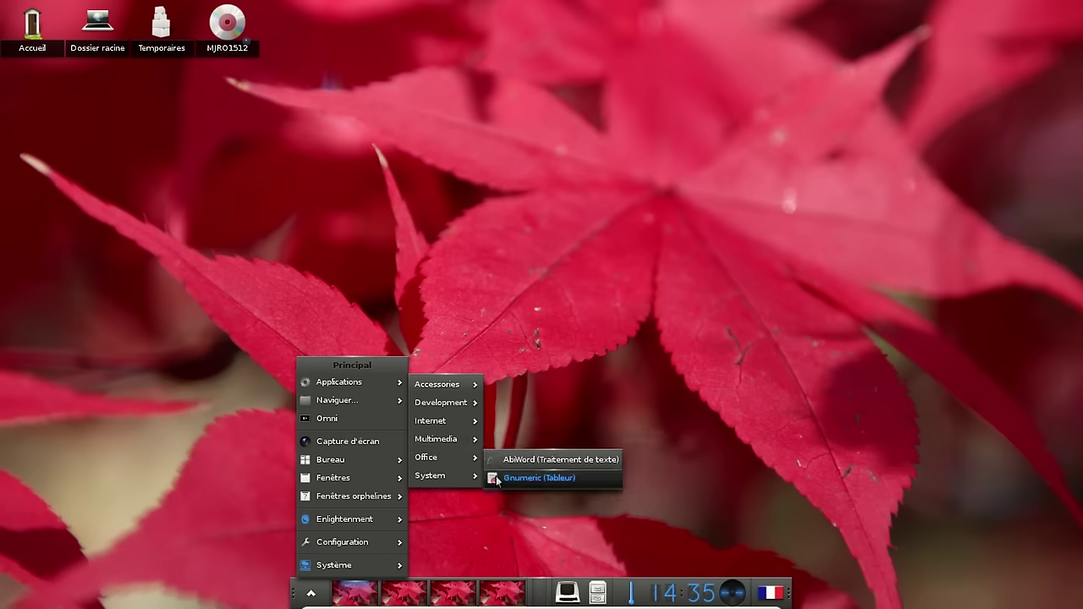
mouse_move(444, 385)
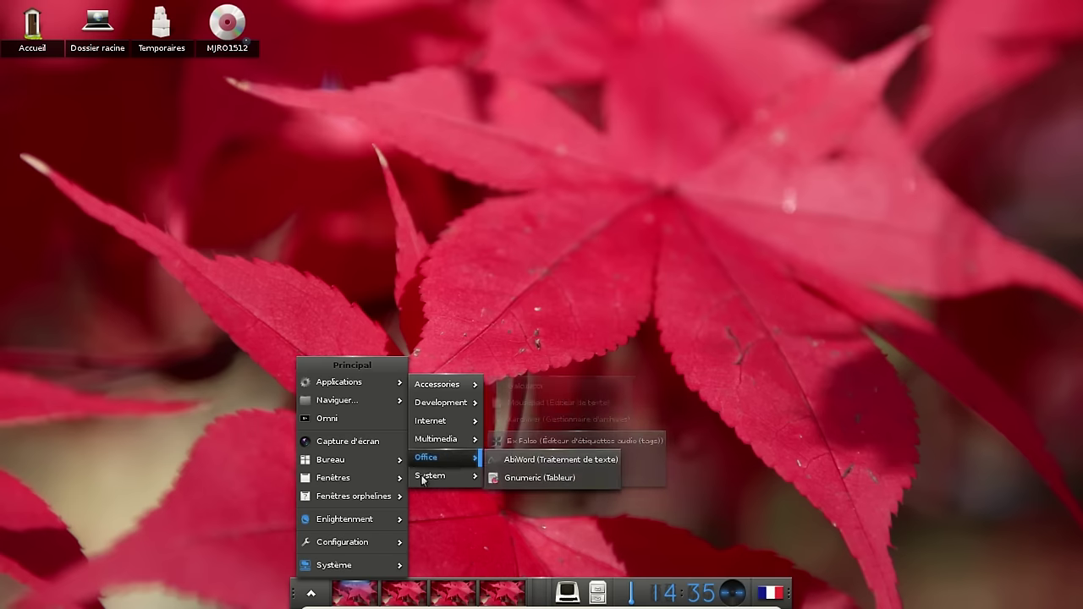
mouse_move(372, 542)
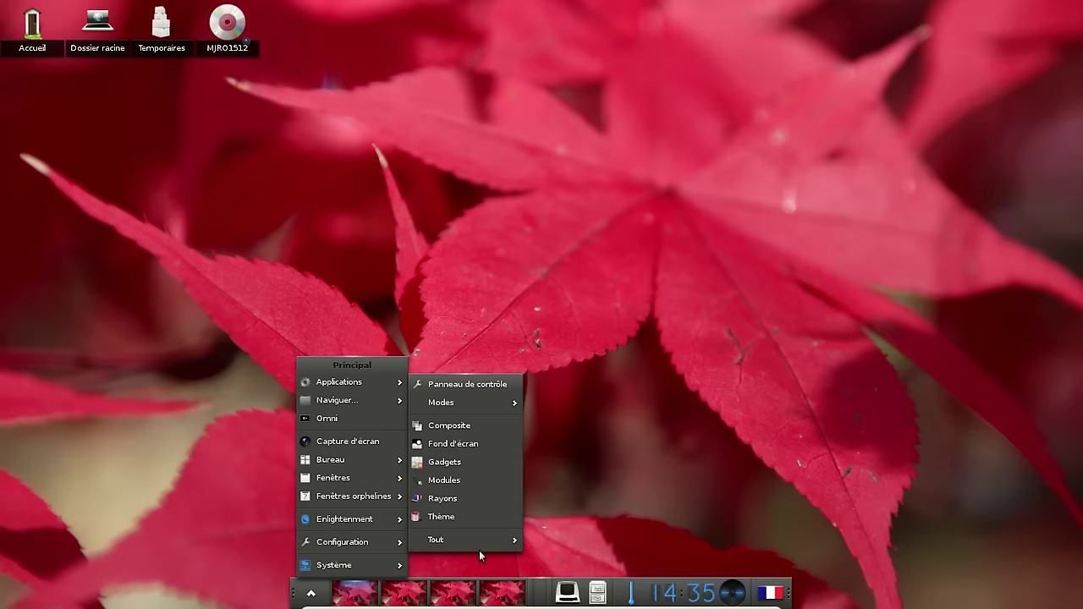
mouse_move(476, 542)
mouse_move(560, 539)
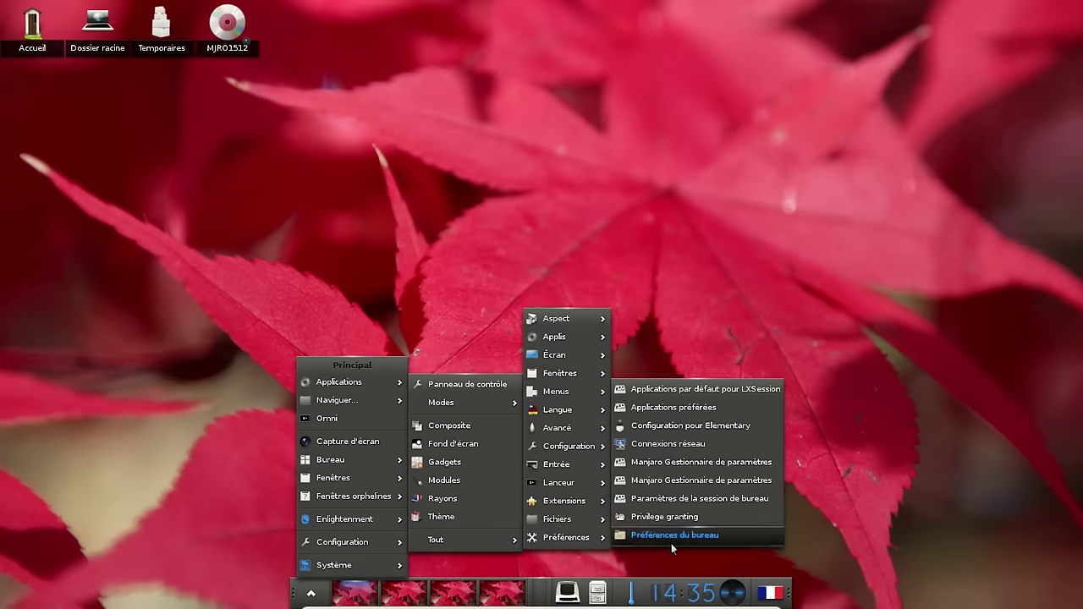
left_click(691, 475)
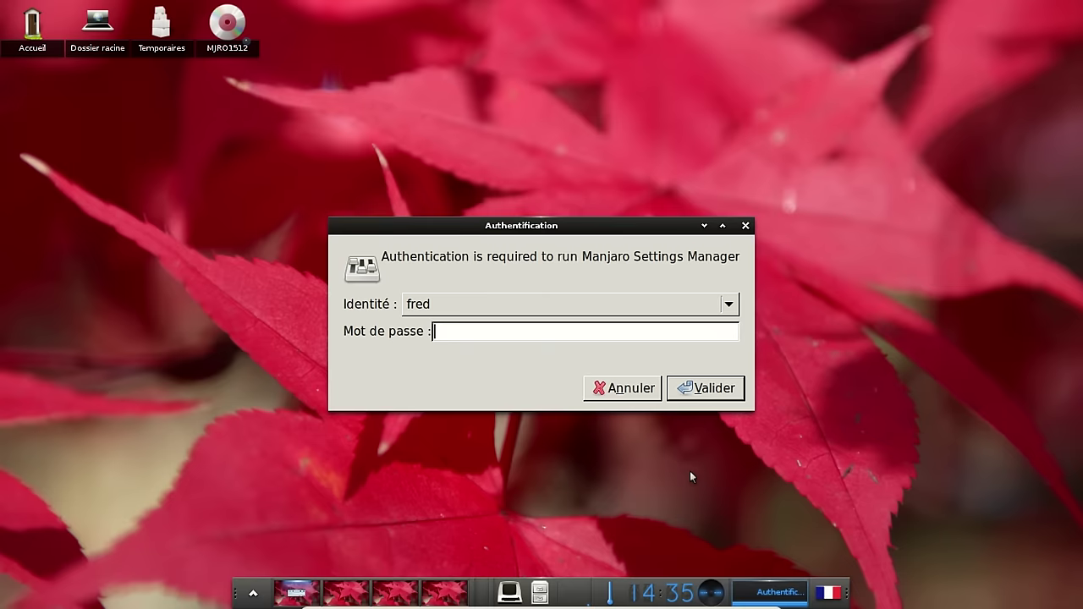
Step: Enter the account password in Mot de passe to authenticate
type("*********")
key("Return")
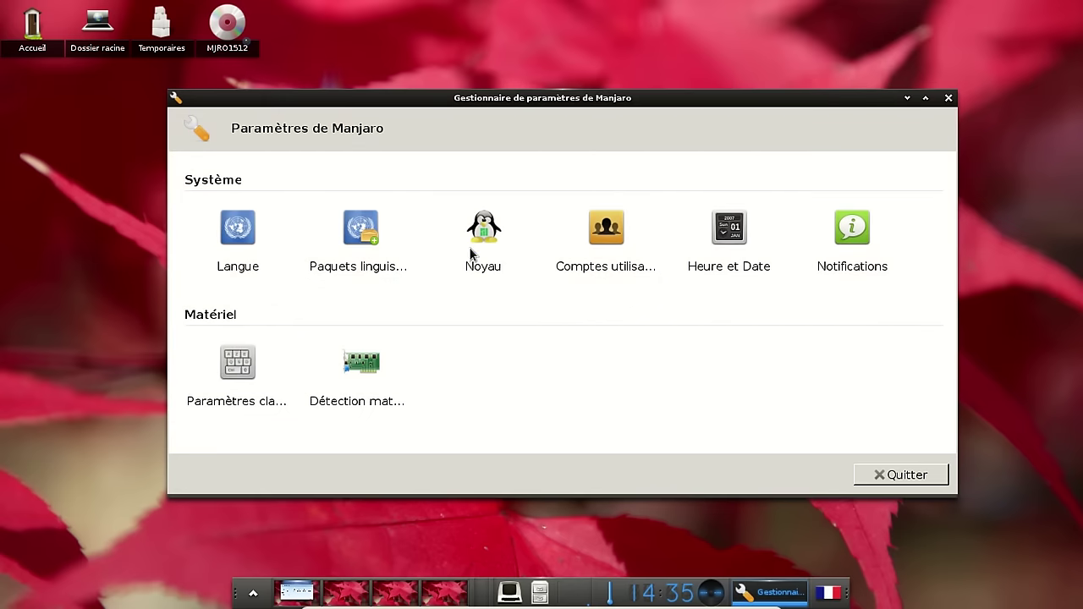
Step: Remove the Linux 4.1.21-1 kernel on the Noyau page, then return to Tous les paramètres
left_click(484, 241)
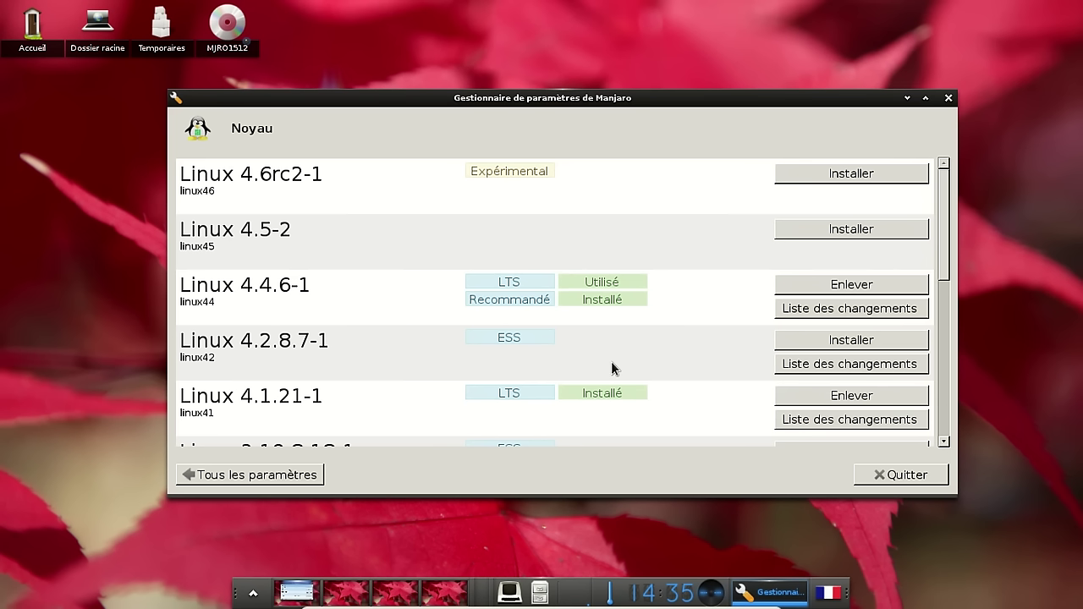
scroll(612, 368, "down", 3)
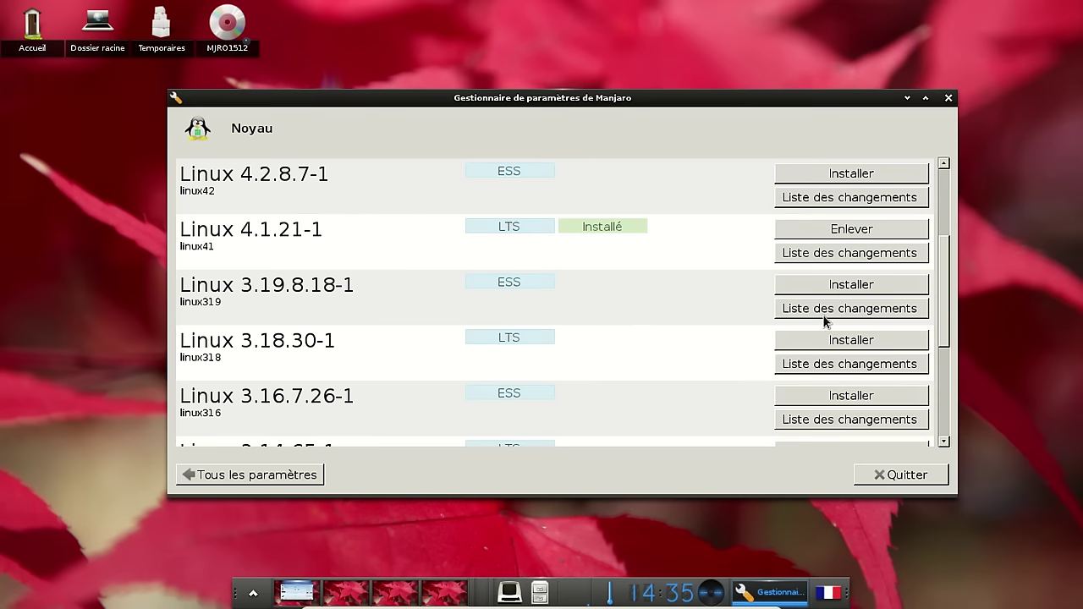
left_click(809, 233)
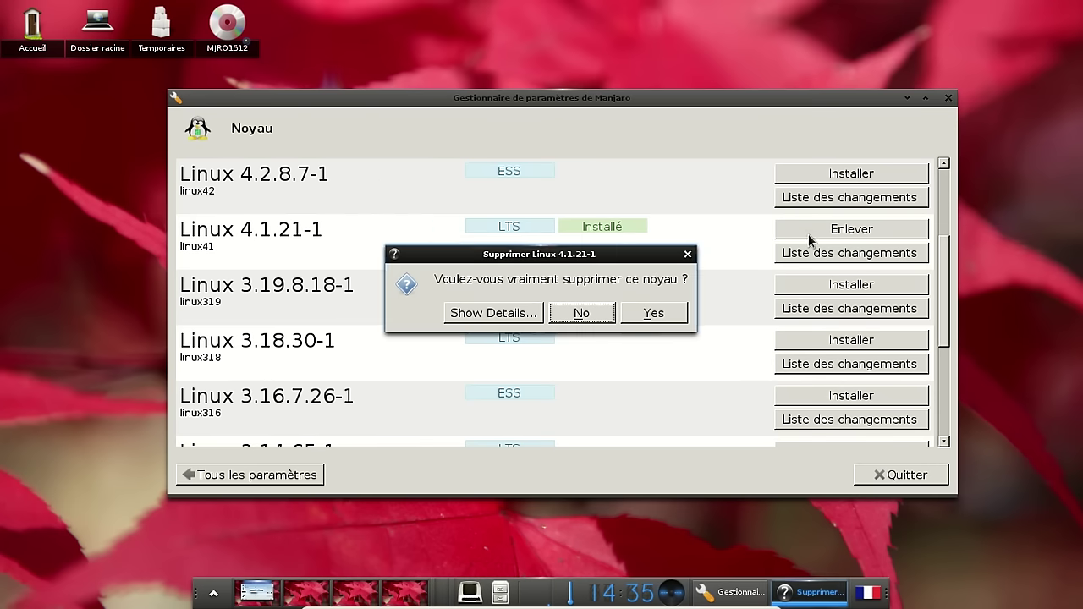
left_click(665, 315)
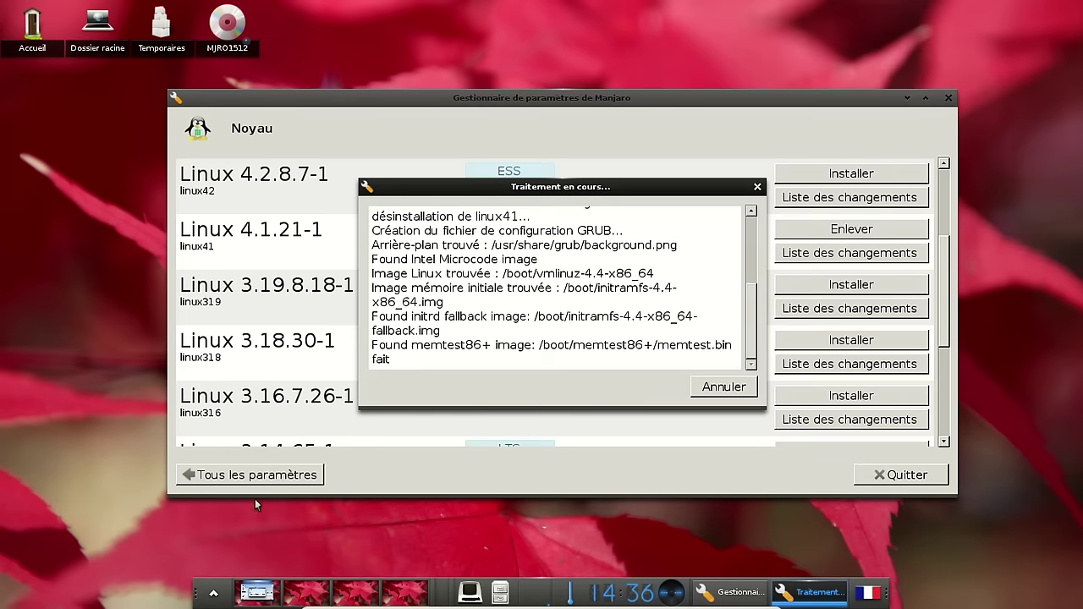
left_click(696, 356)
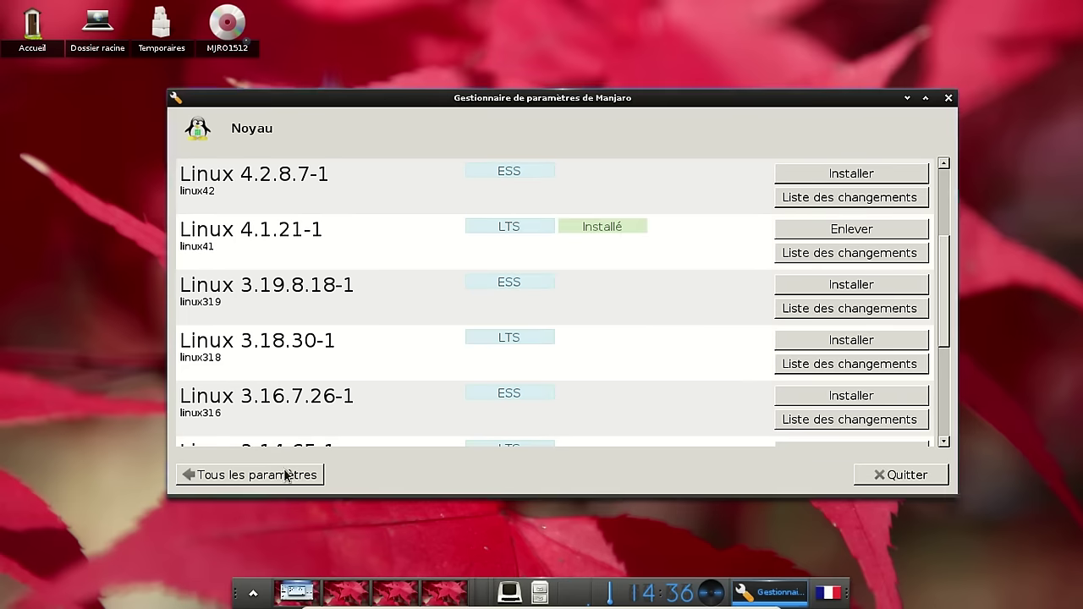
left_click(246, 477)
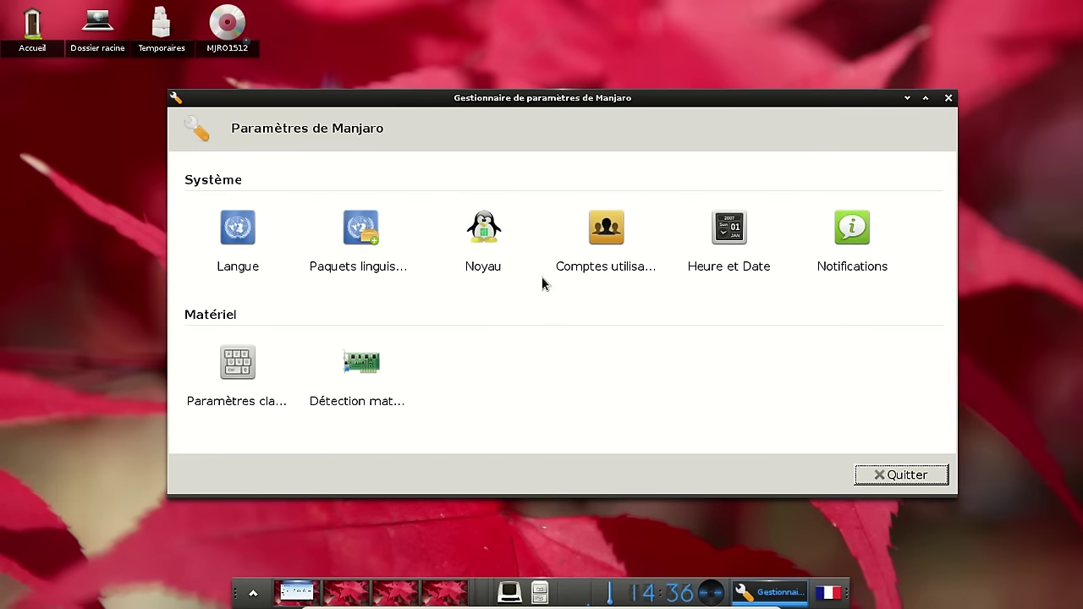
Step: Visit the user account page without changing its picture, then Notifications, returning to the overview
left_click(612, 228)
left_click(273, 180)
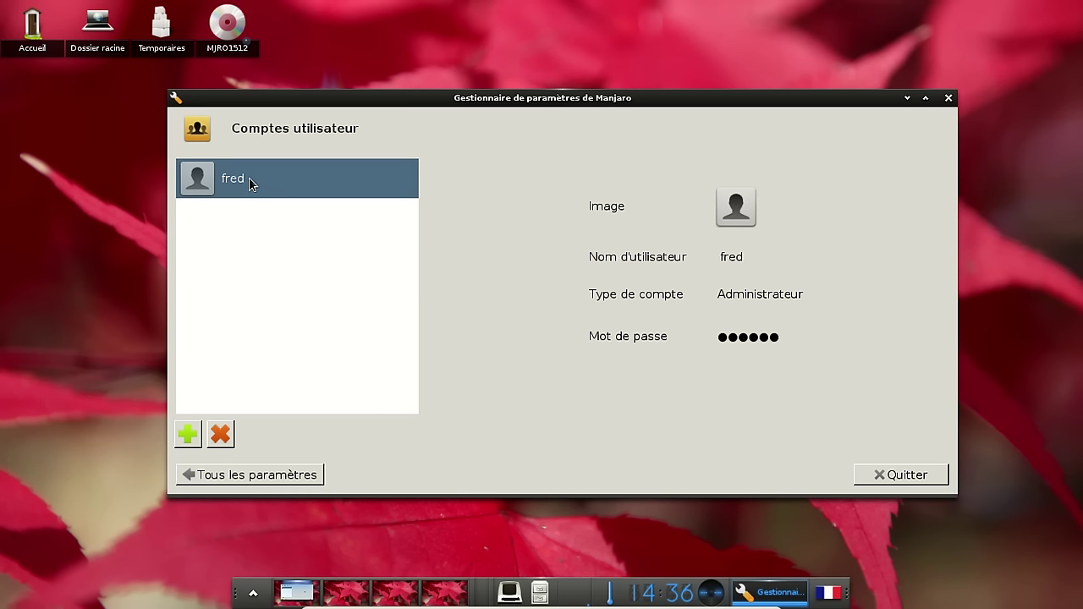
left_click(735, 207)
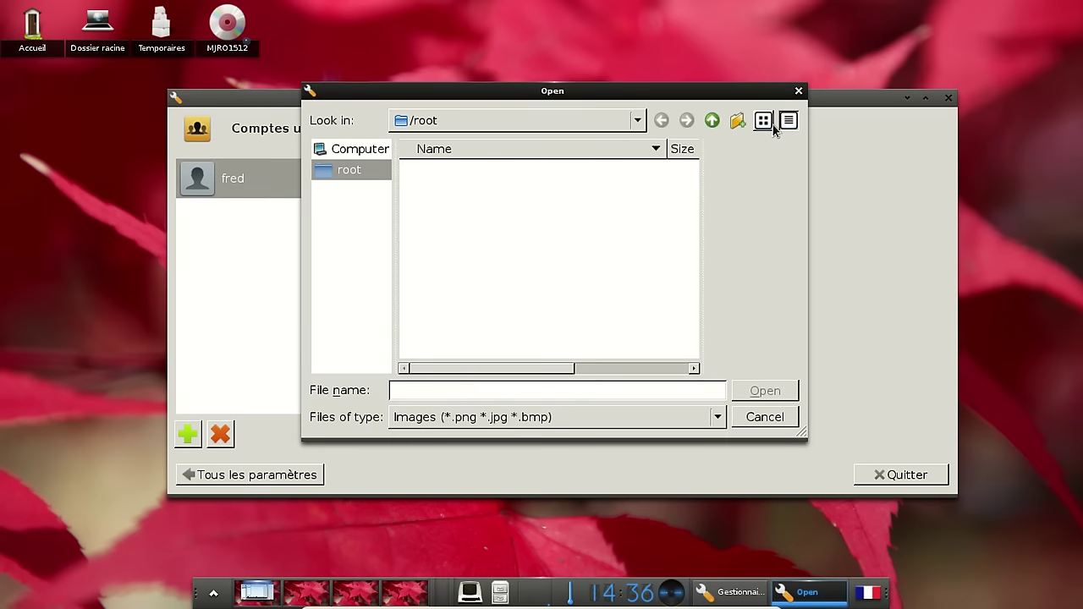
left_click(775, 416)
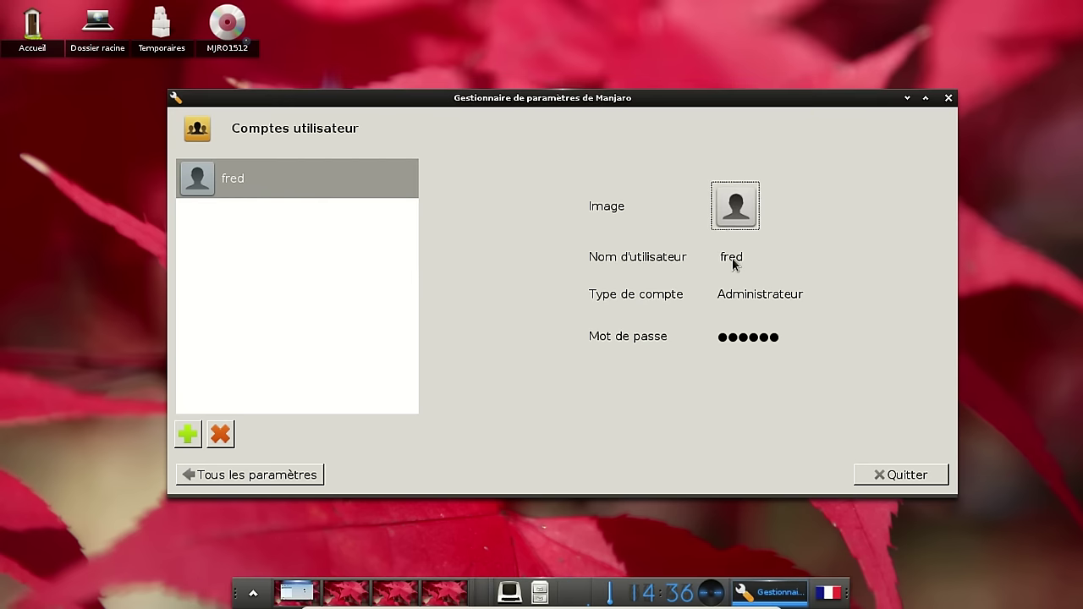
left_click(213, 476)
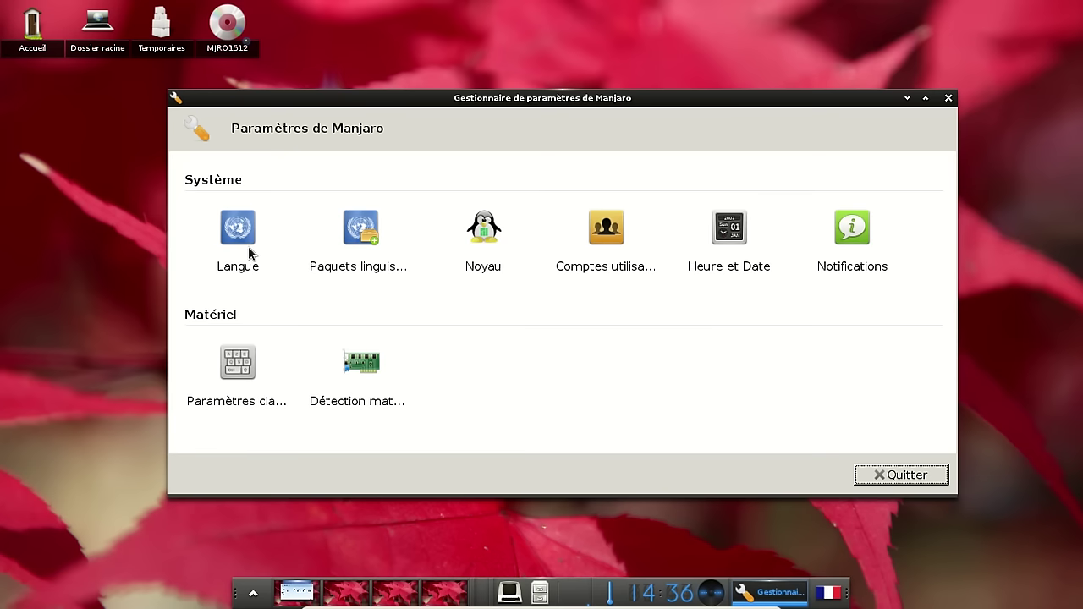
left_click(848, 240)
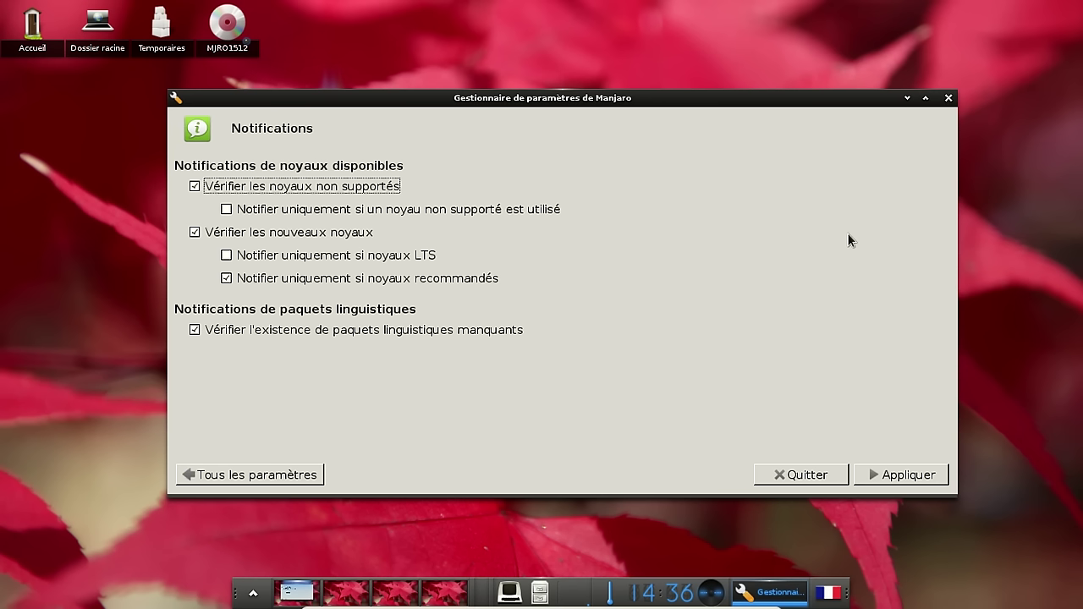
left_click(312, 479)
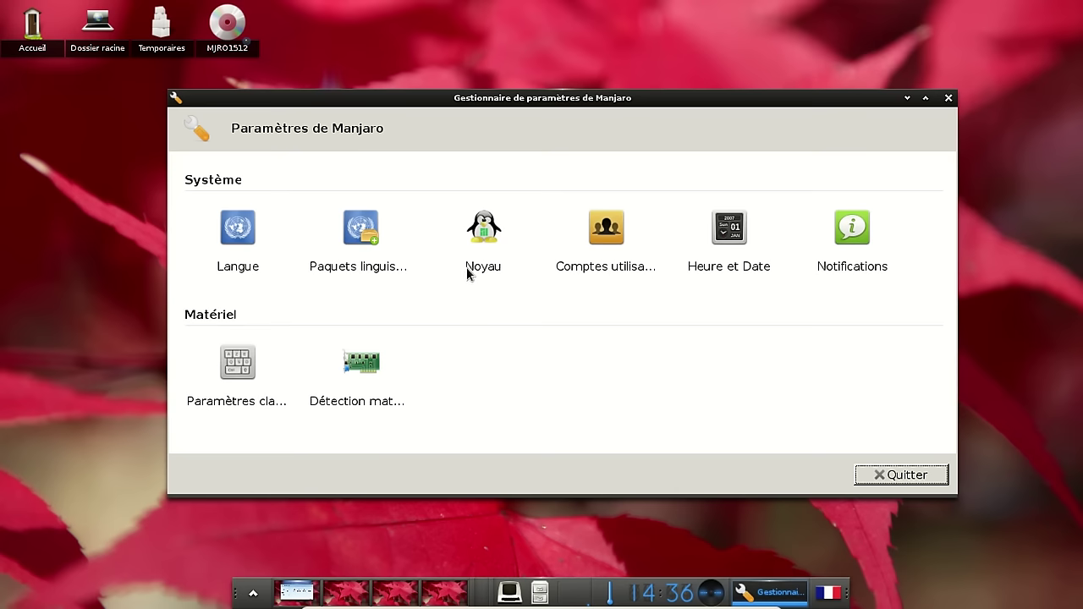
Step: Close Manjaro Settings Manager and browse the Principal menu's submenus before dismissing it
left_click(946, 98)
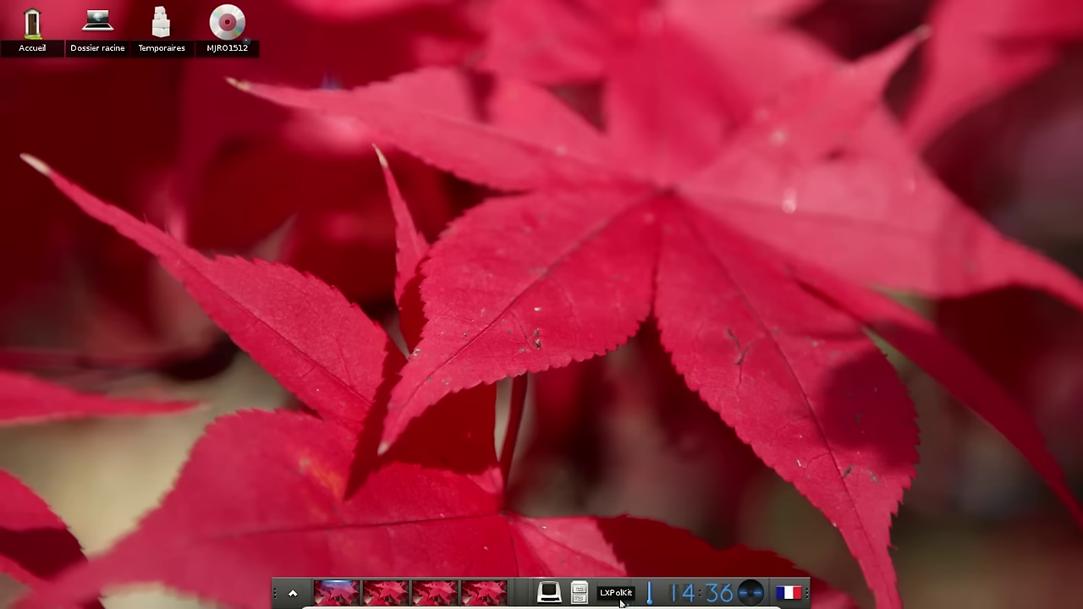
left_click(293, 593)
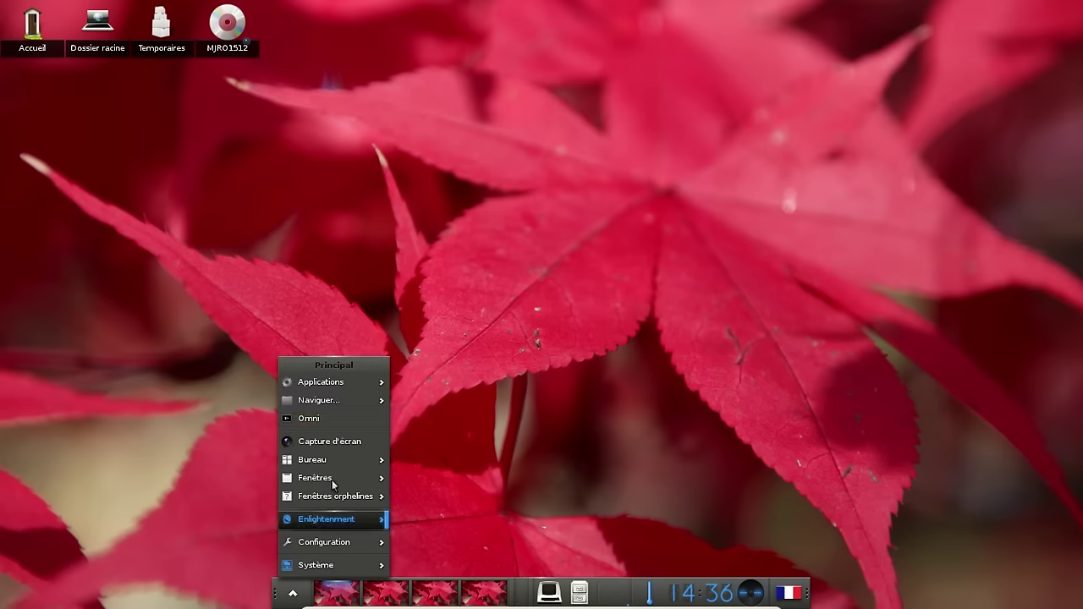
mouse_move(338, 390)
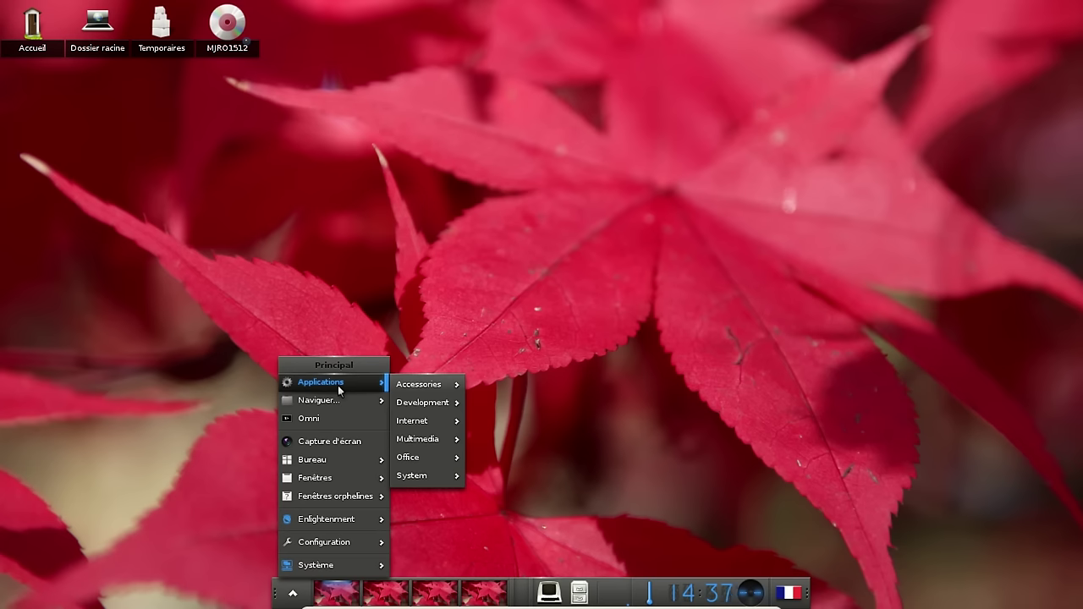
mouse_move(437, 479)
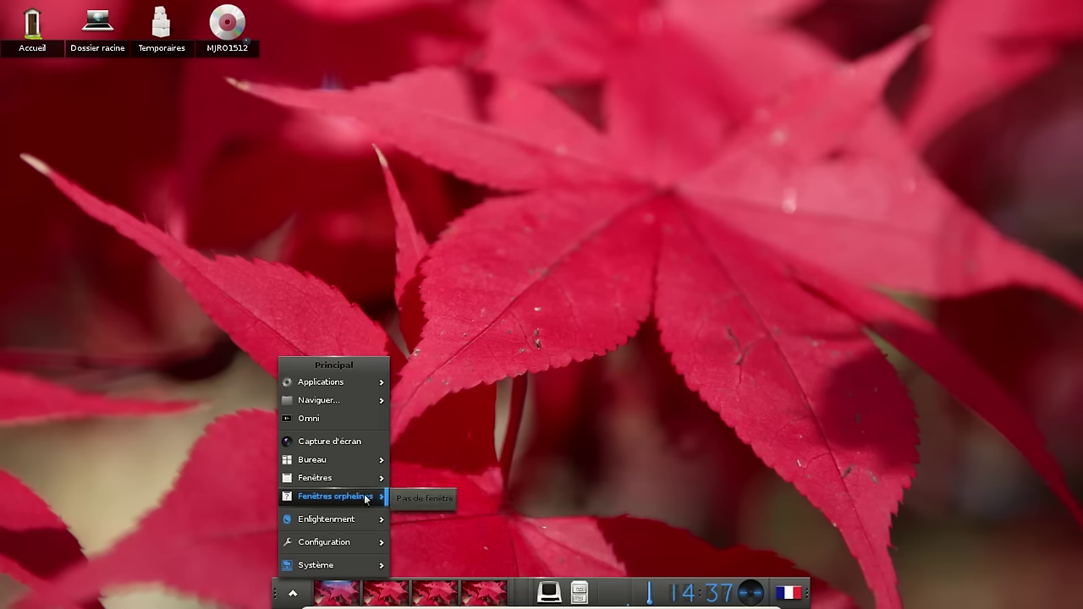
mouse_move(349, 477)
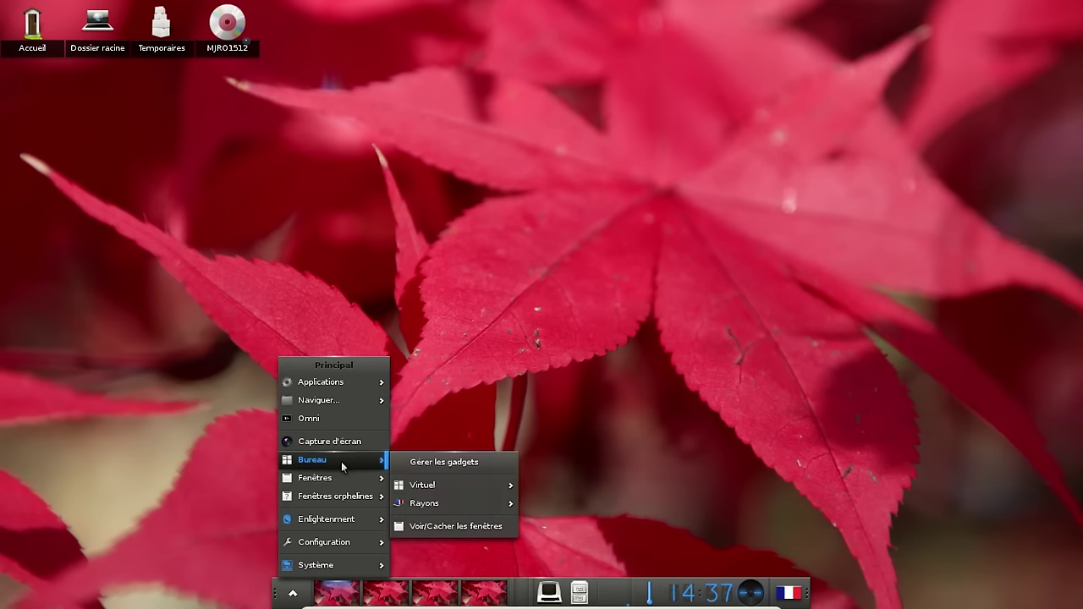
left_click(554, 575)
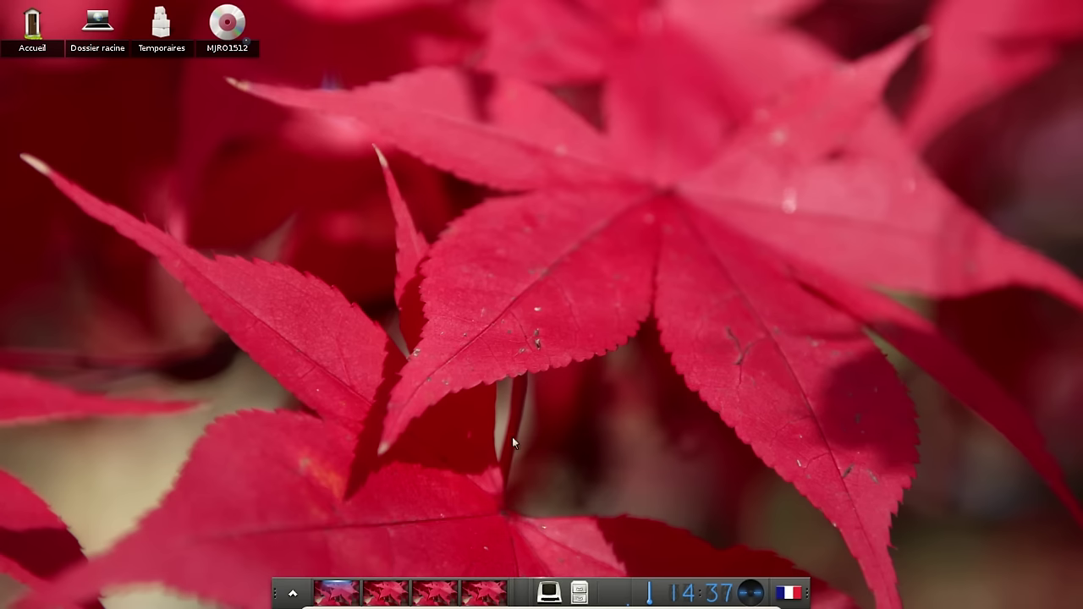
Step: Launch Terminology and begin typing a yaourt query for network packages
left_click(548, 592)
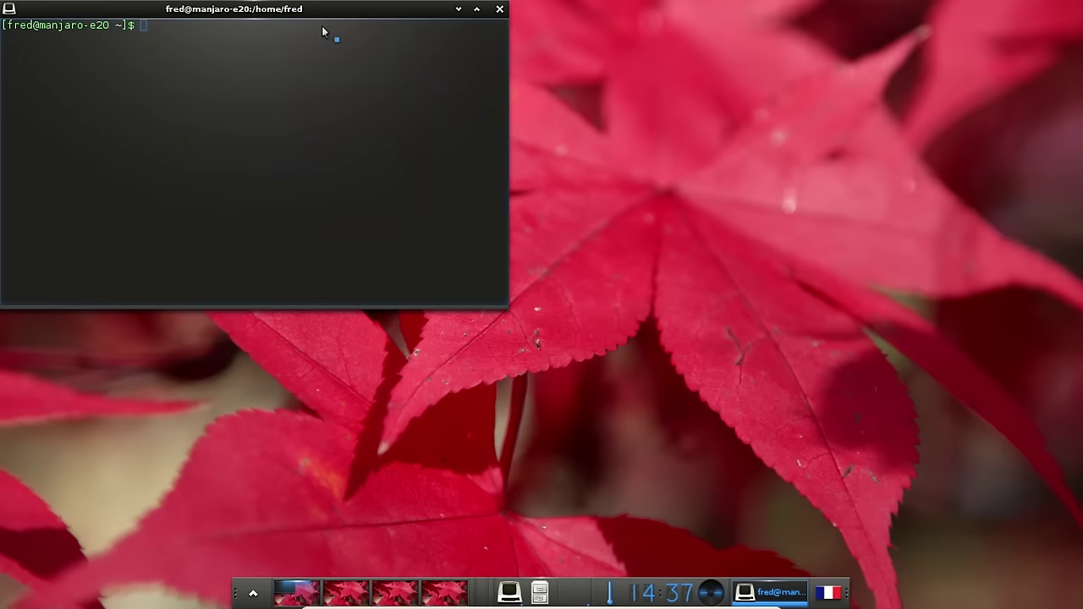
type("networkctl")
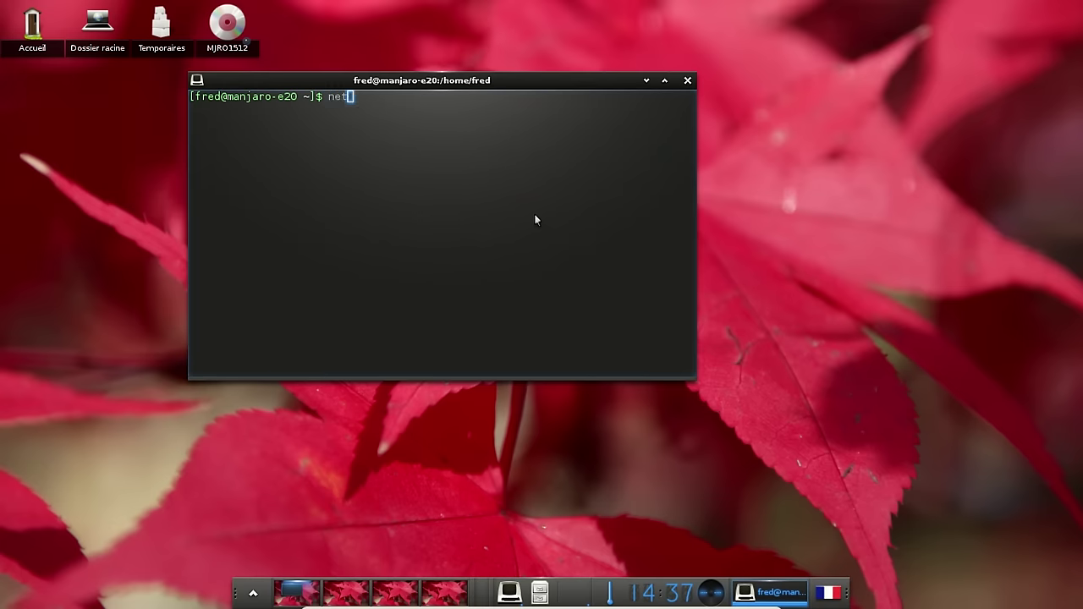
key("BackSpace")
key("BackSpace")
key("BackSpace")
key("BackSpace")
type("m")
key("BackSpace")
key("BackSpace")
key("BackSpace")
key("BackSpace")
key("BackSpace")
key("BackSpace")
key("BackSpace")
key("BackSpace")
type("yaourt -Qi netwo")
Step: Run yaourt -Ss network-manager | more to search network-manager packages
key("BackSpace")
key("BackSpace")
key("BackSpace")
key("BackSpace")
key("BackSpace")
key("BackSpace")
key("BackSpace")
key("BackSpace")
type("Ss neto")
key("BackSpace")
type("work-manager ")
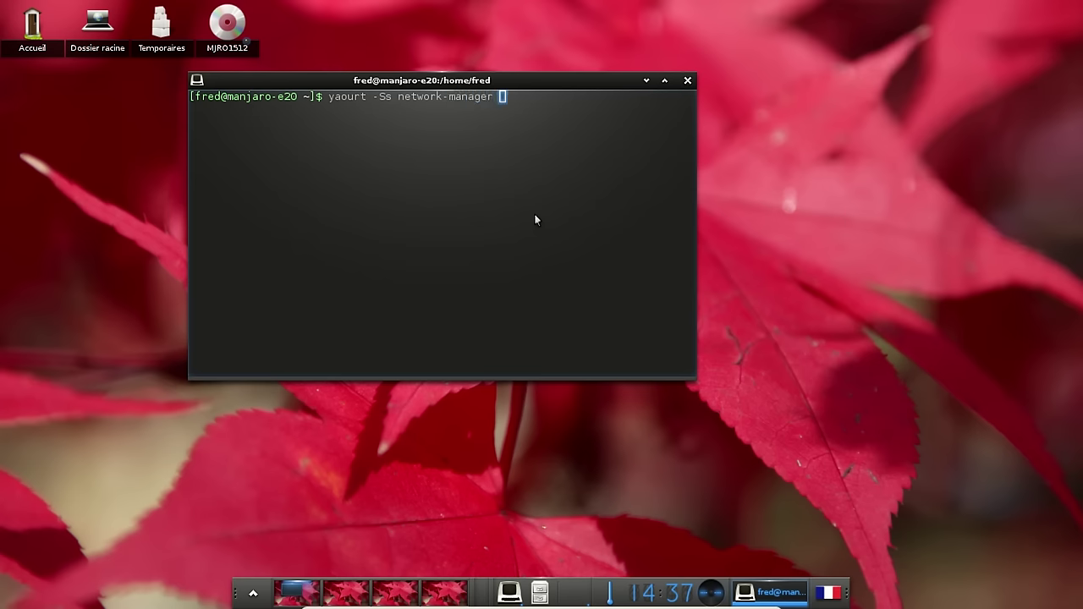
type("| ùopre")
key("BackSpace")
key("BackSpace")
key("BackSpace")
key("BackSpace")
key("BackSpace")
type("more")
key("Return")
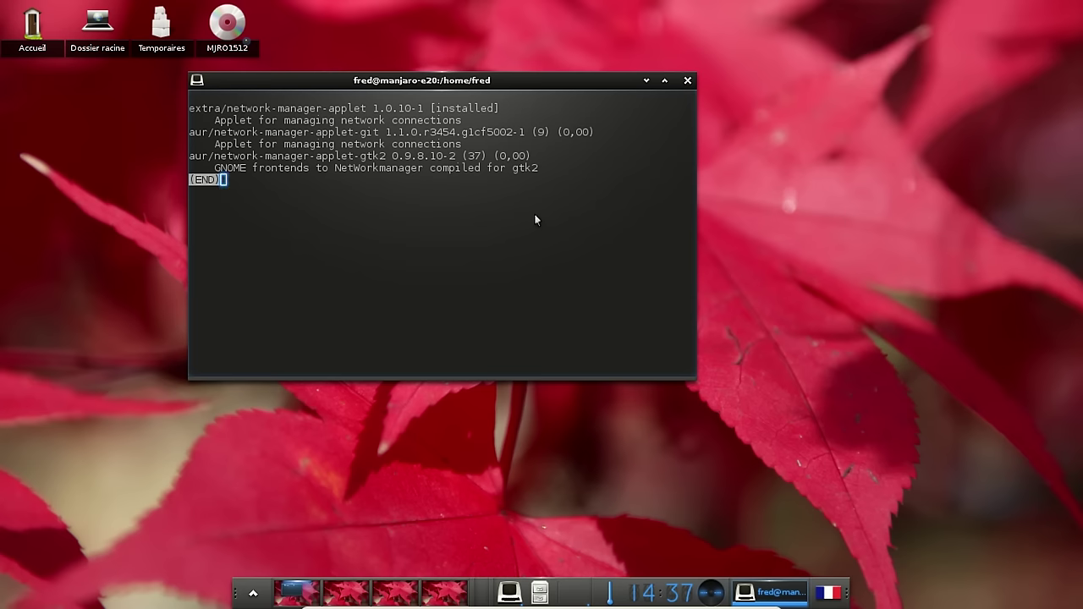
type("qyaourty")
key("BackSpace")
key("BackSpace")
Step: List network-manager-applet's files with yaourt -Ql, then rerun it piped to less
type("-")
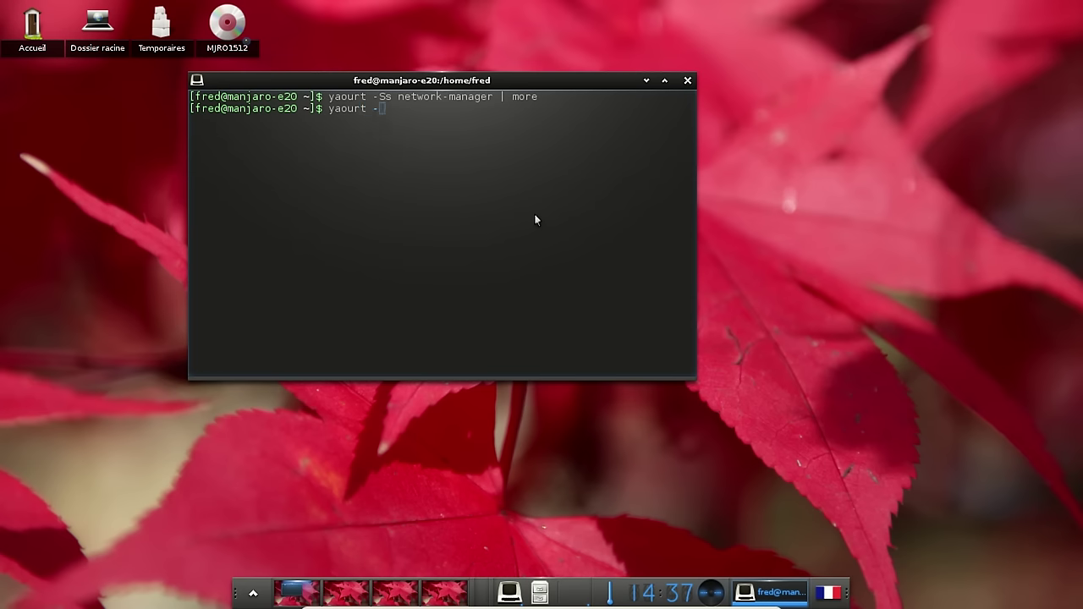
type("Cl network-manager-applet")
key("Return")
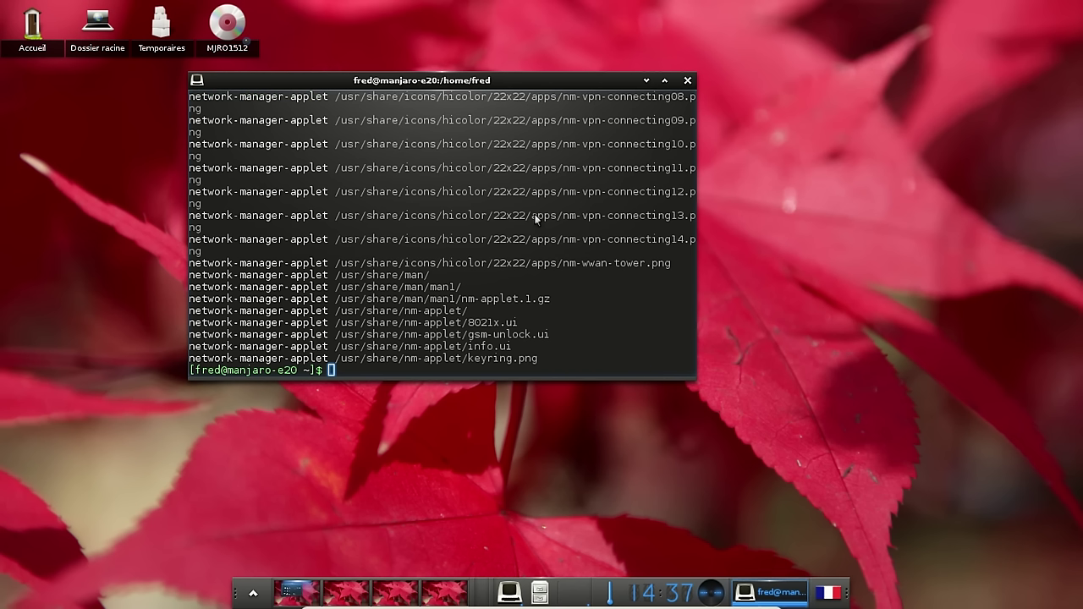
key("Up")
type("| less")
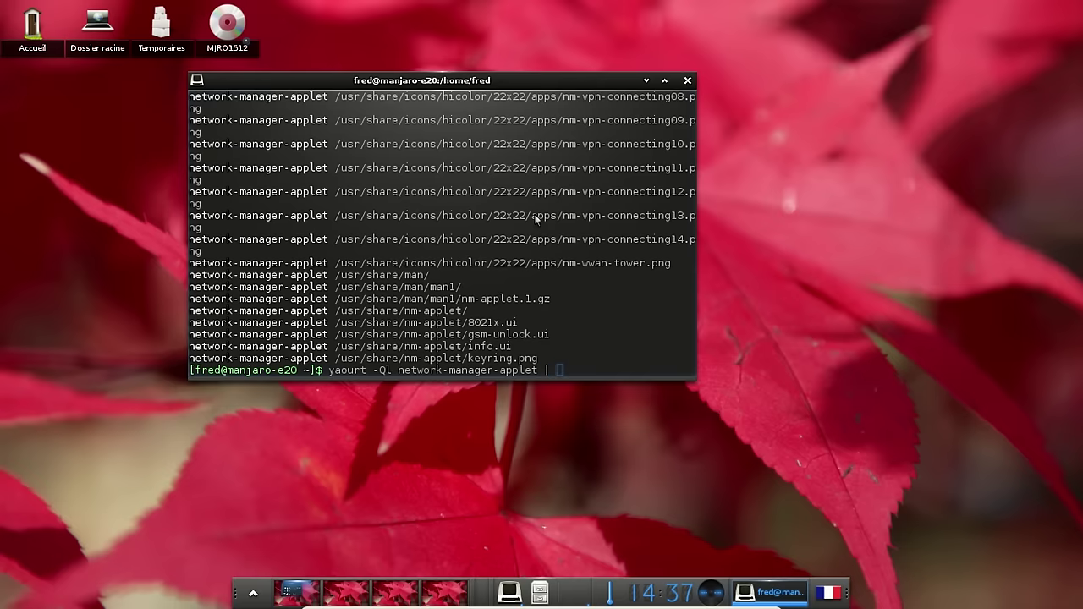
key("Return")
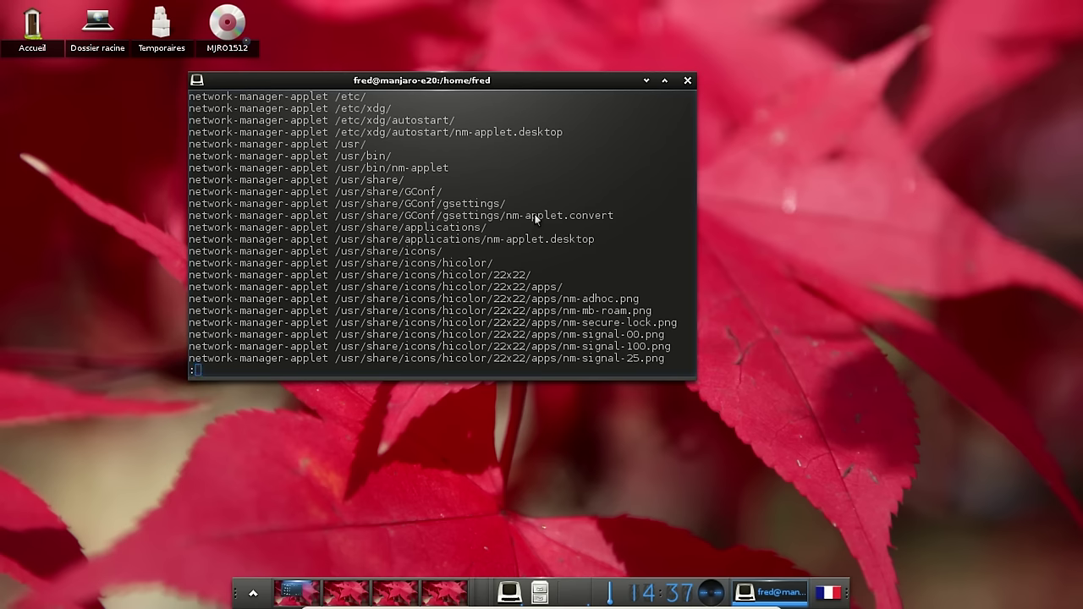
key("q")
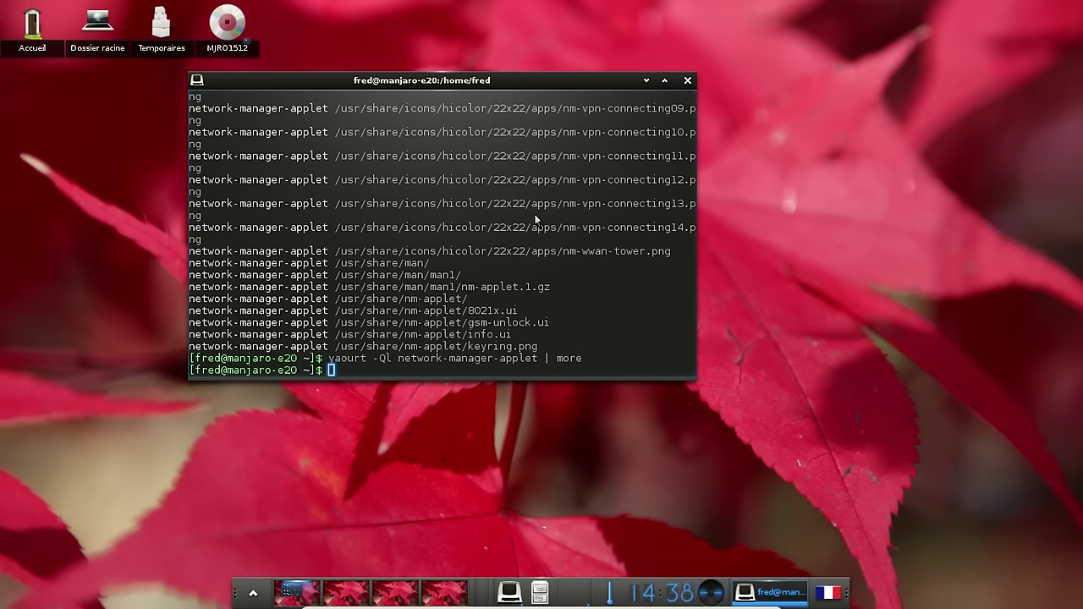
Step: Launch /usr/bin/nm-applet & in the background, then recall and erase that command
type("usr/bin/nm-a")
key("Tab")
type("&")
key("Return")
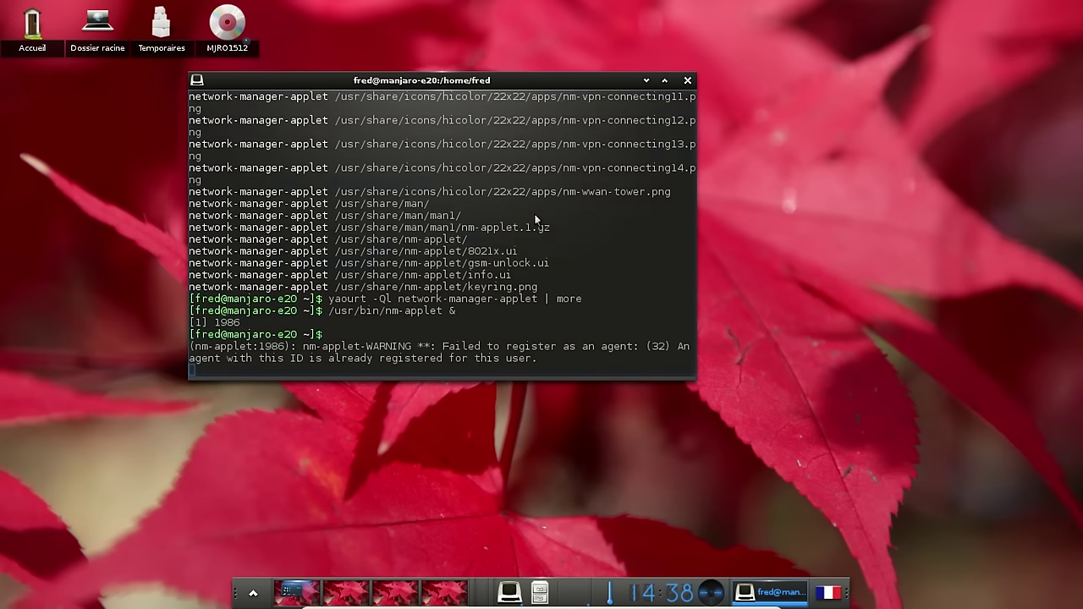
key("Return")
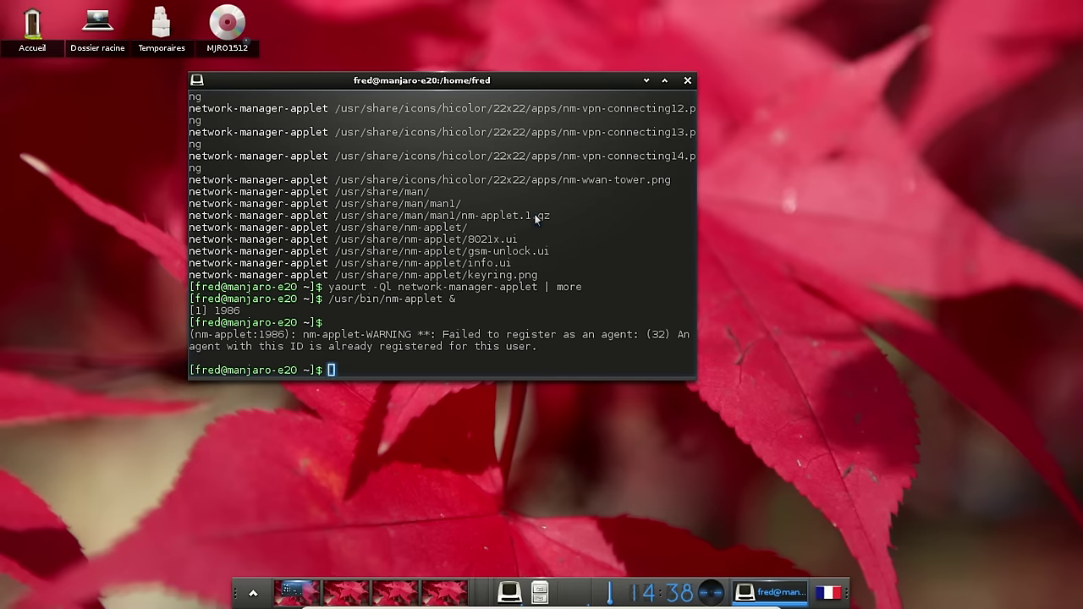
key("Up")
key("Home")
key("End")
key("BackSpace")
key("BackSpace")
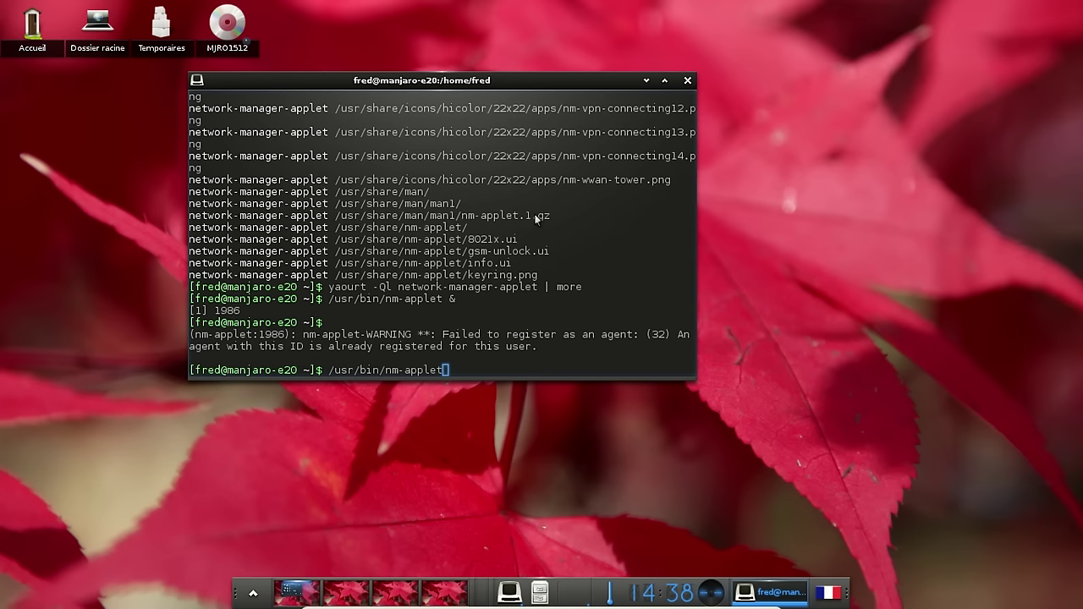
key("BackSpace")
key("BackSpace")
key("BackSpace")
key("BackSpace")
key("BackSpace")
key("BackSpace")
key("BackSpace")
key("BackSpace")
key("BackSpace")
key("BackSpace")
key("BackSpace")
key("BackSpace")
key("BackSpace")
key("BackSpace")
key("BackSpace")
key("BackSpace")
key("BackSpace")
key("BackSpace")
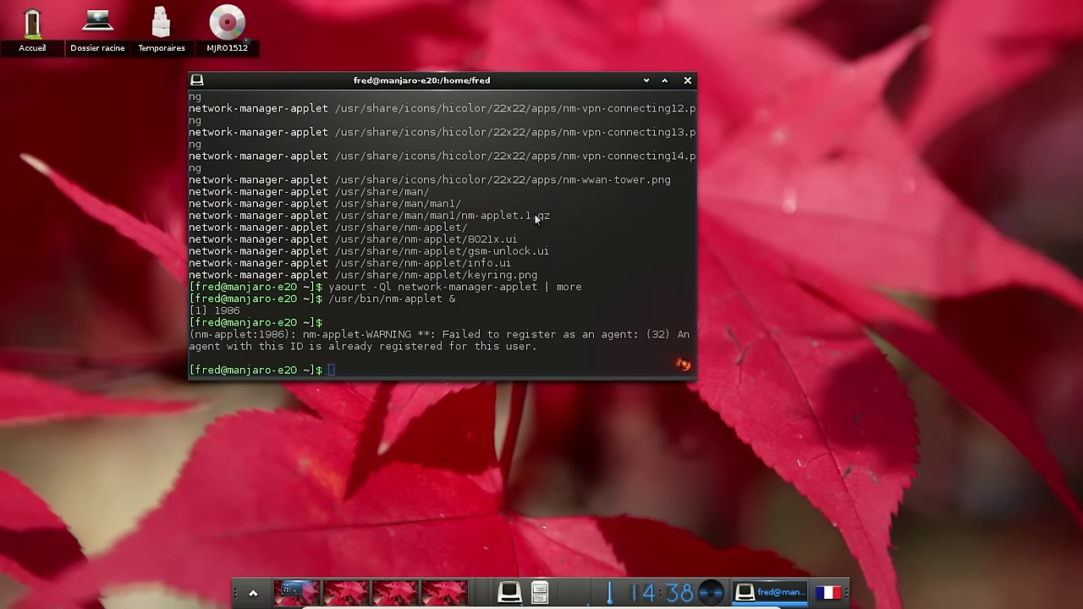
Step: Close Terminology and shut the system down via Système > Éteindre
left_click(688, 81)
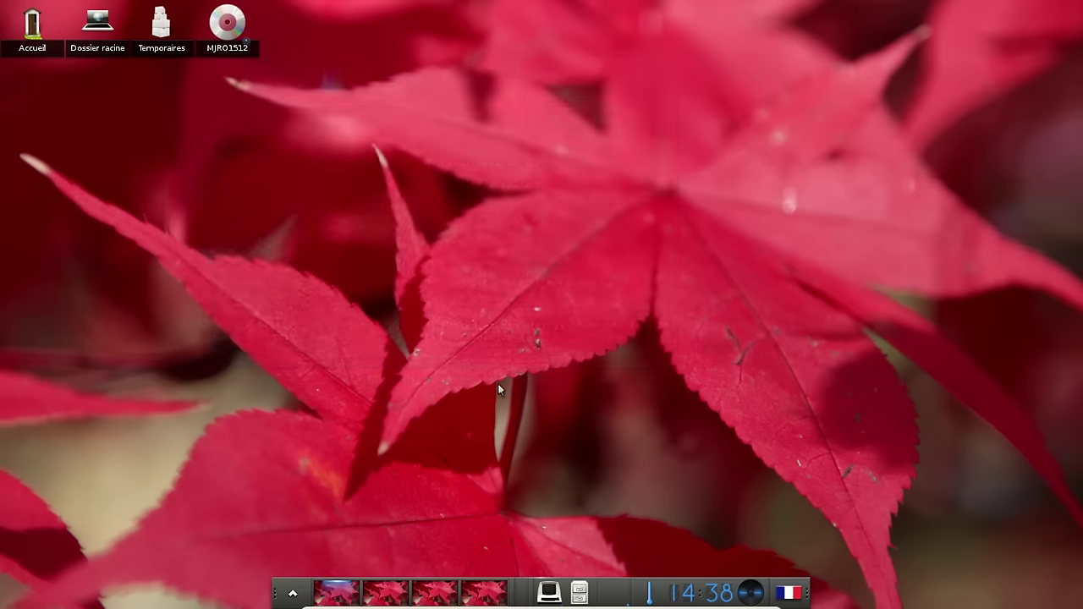
left_click(296, 592)
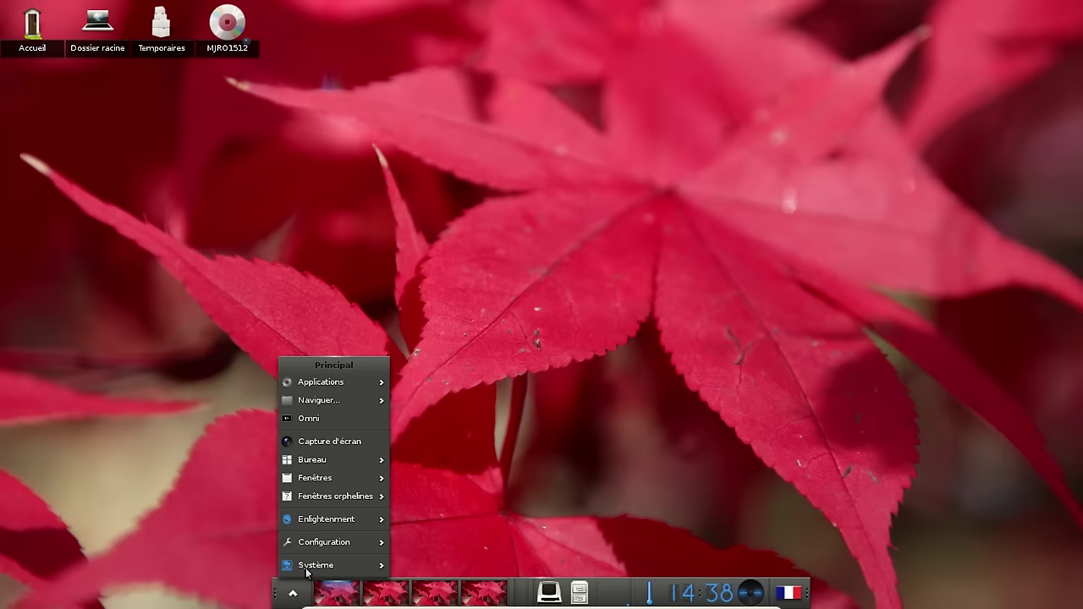
mouse_move(318, 575)
left_click(433, 562)
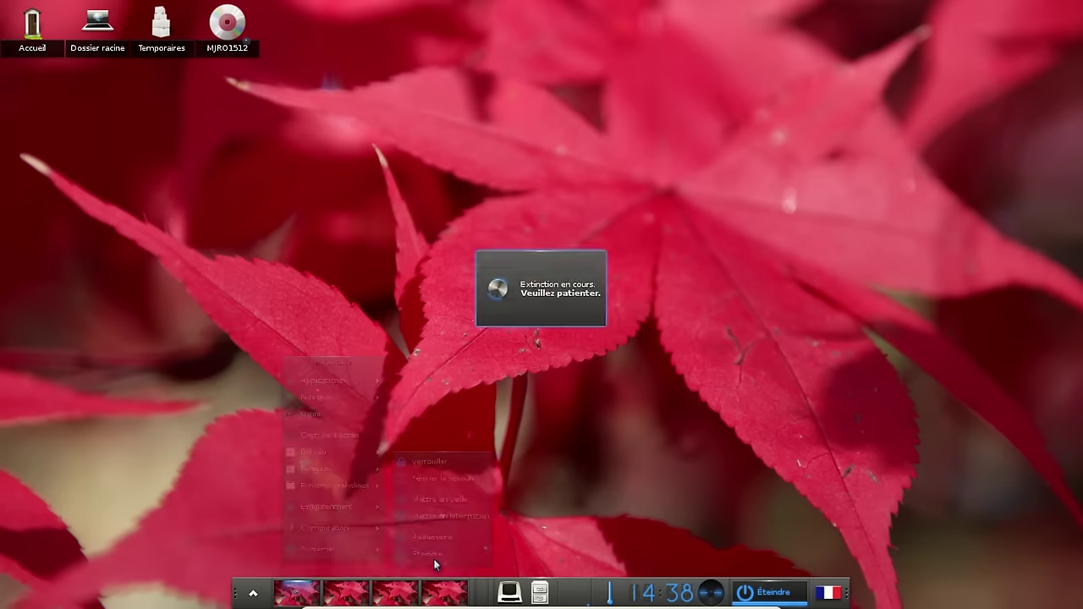